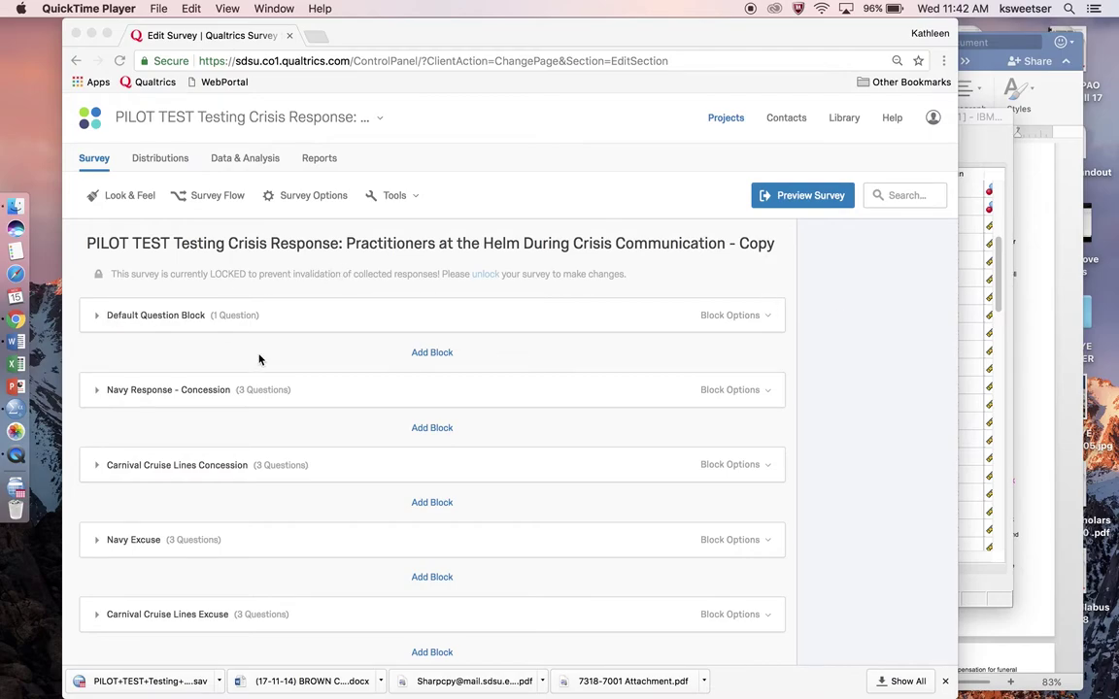
# Scroll down the PILOT TEST Testing Crisis Response survey's block list in Qualtrics
pyautogui.scroll(-1, 260, 360)
# Expand then collapse the Default Question Block, and expand Navy Response - Concession
pyautogui.click(96, 239)
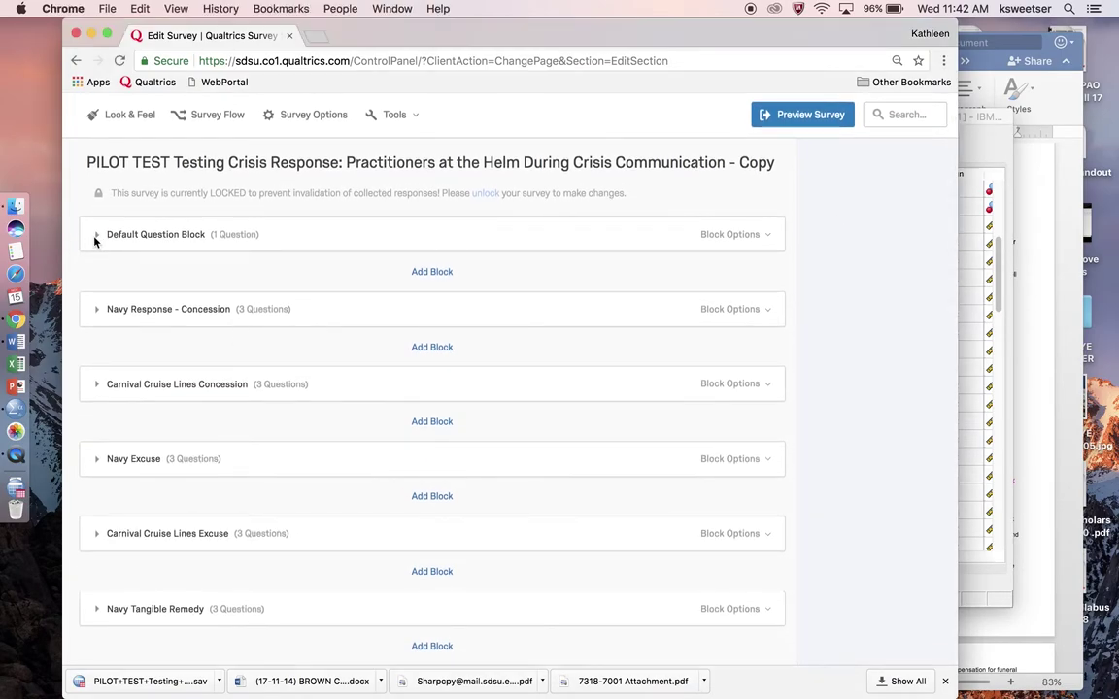
pyautogui.click(97, 237)
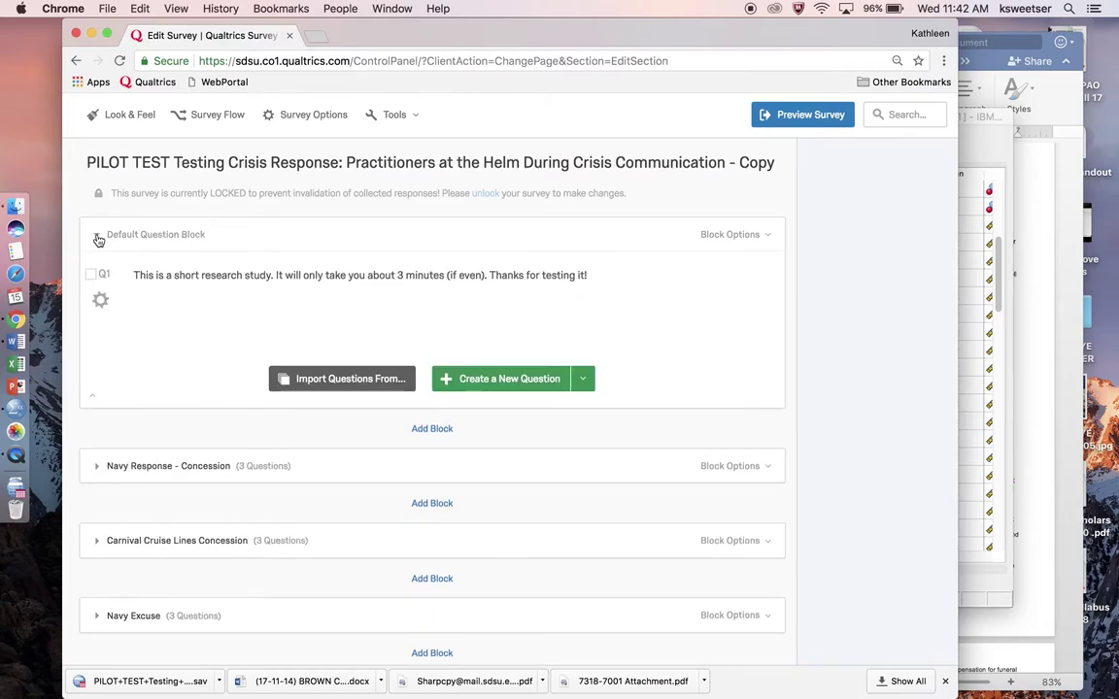
pyautogui.click(98, 237)
pyautogui.click(94, 311)
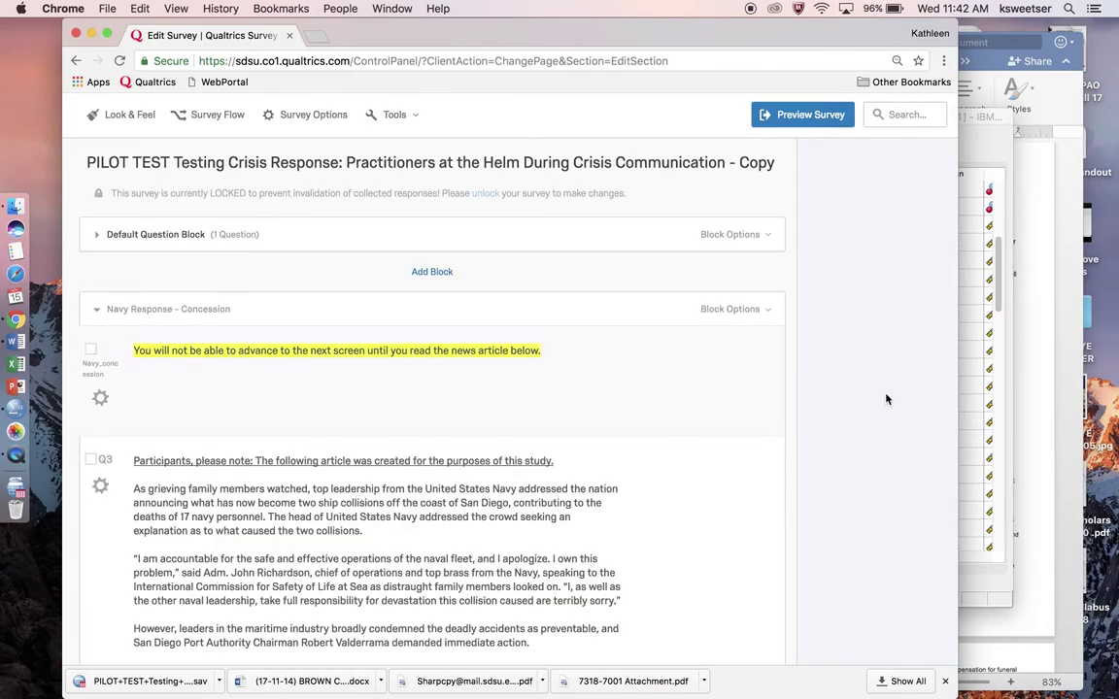
pyautogui.scroll(-3, 865, 398)
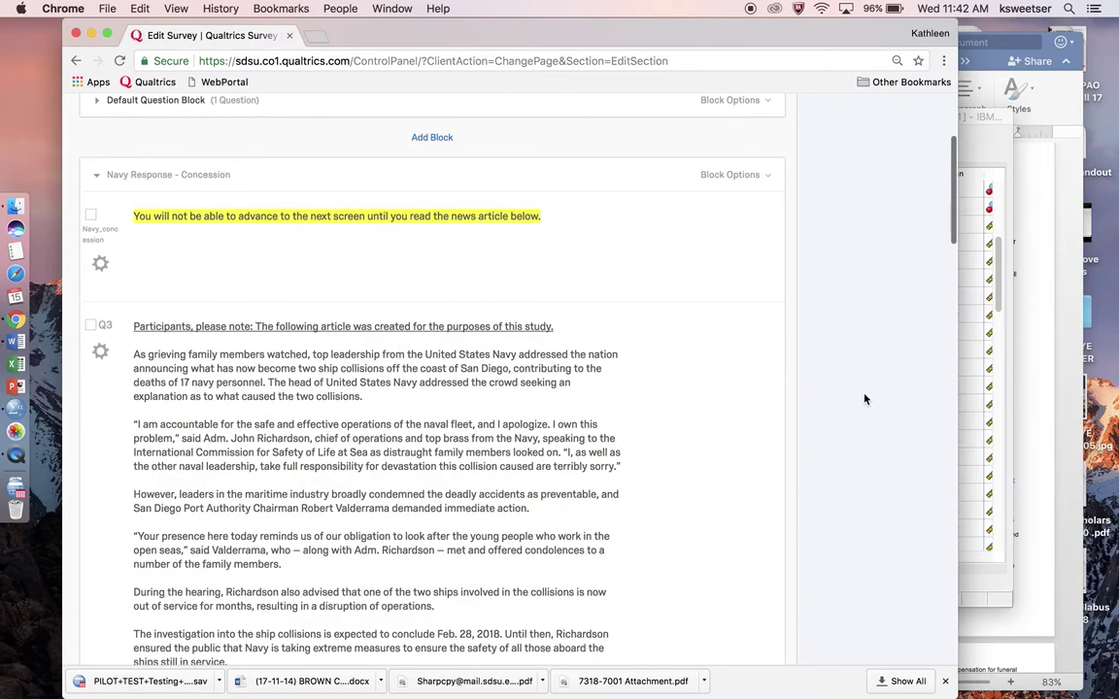
pyautogui.scroll(-2, 864, 398)
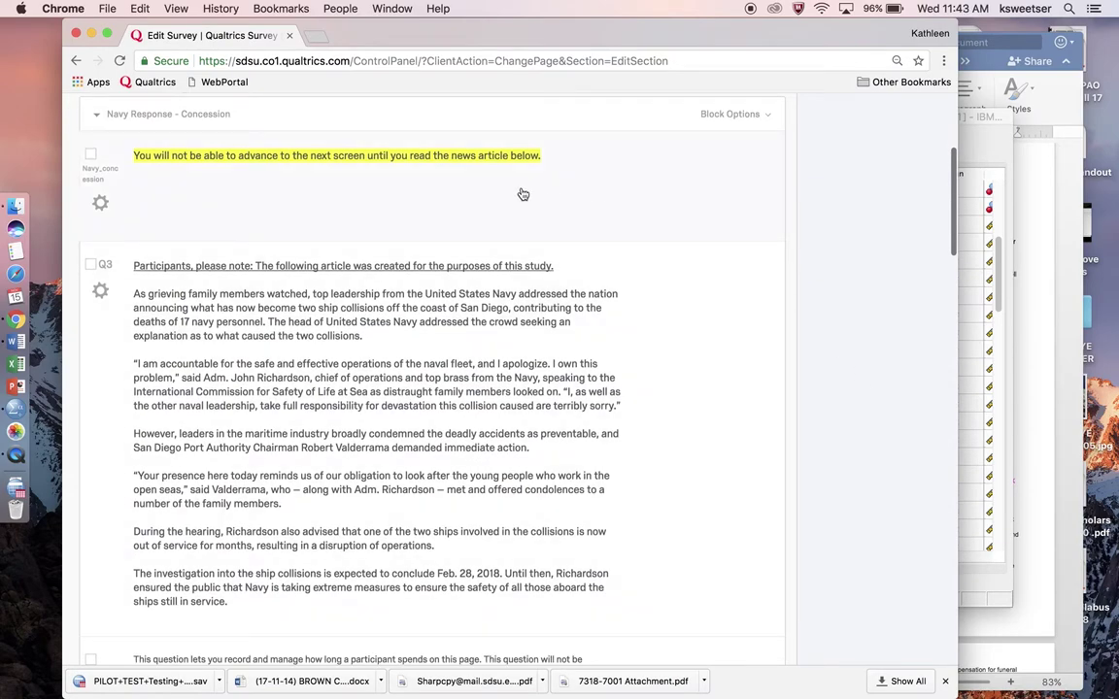
# Review the Q3 article and Q23 timing question, cancelling the unlock prompt to keep the survey locked
pyautogui.click(526, 379)
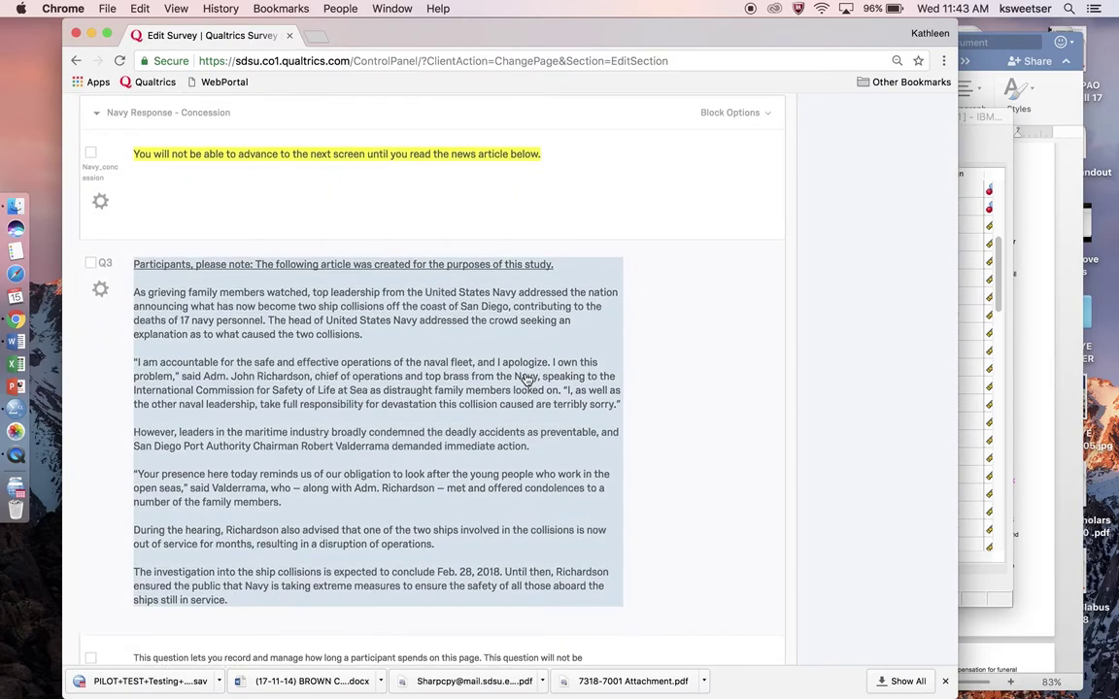
pyautogui.scroll(-1, 527, 379)
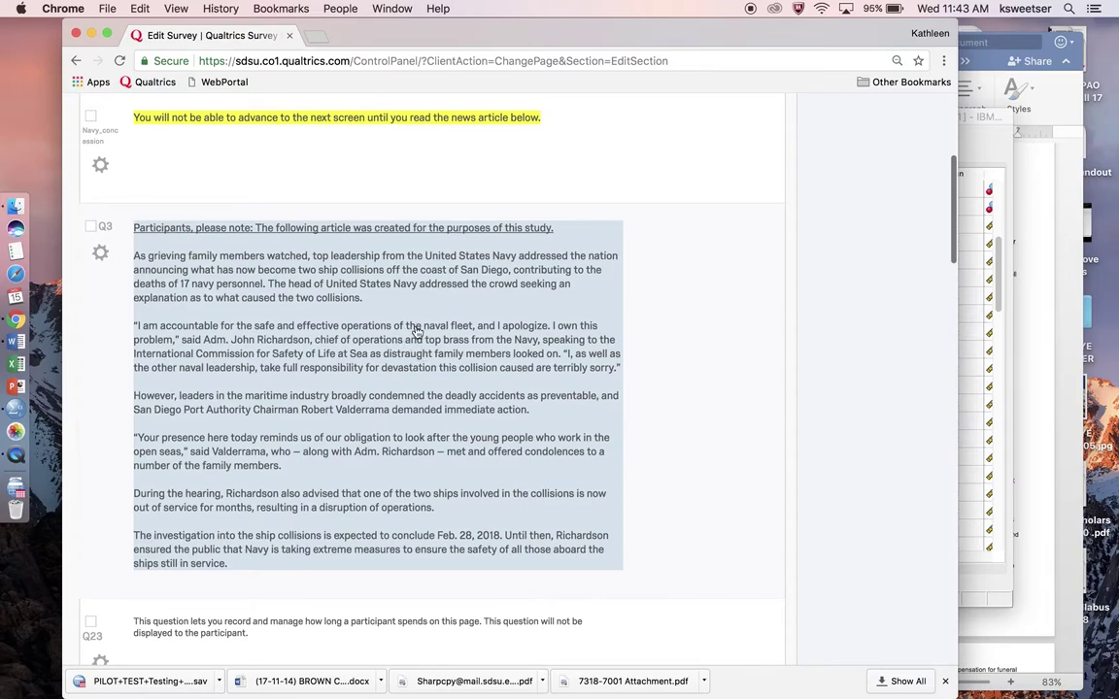
pyautogui.scroll(-5, 415, 333)
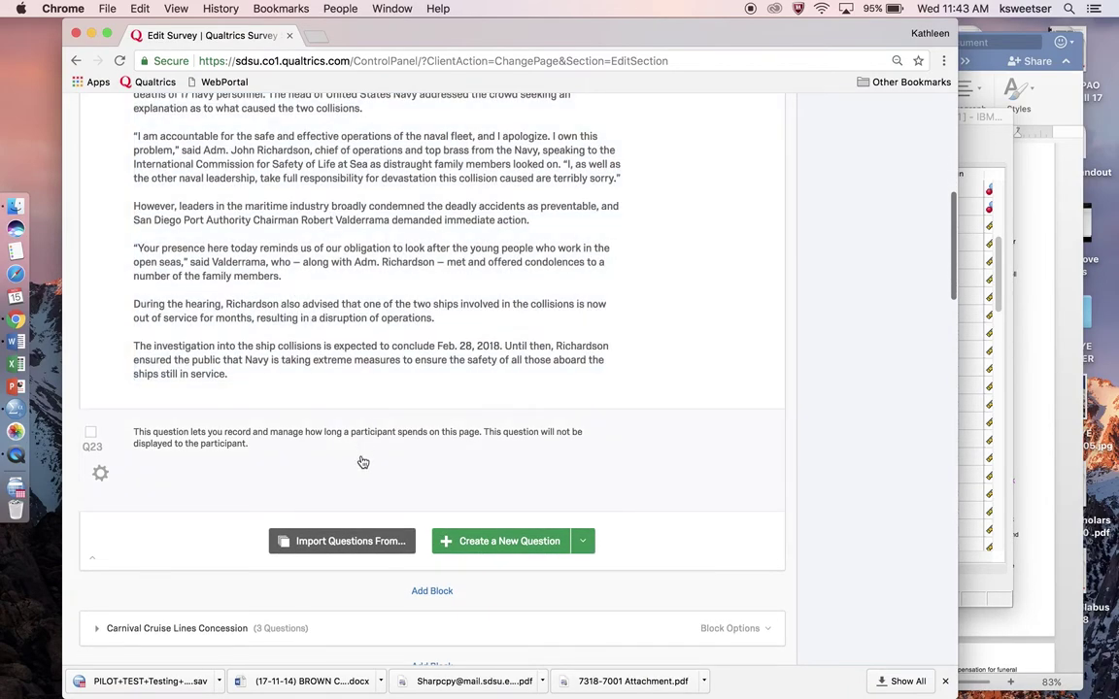
pyautogui.click(362, 463)
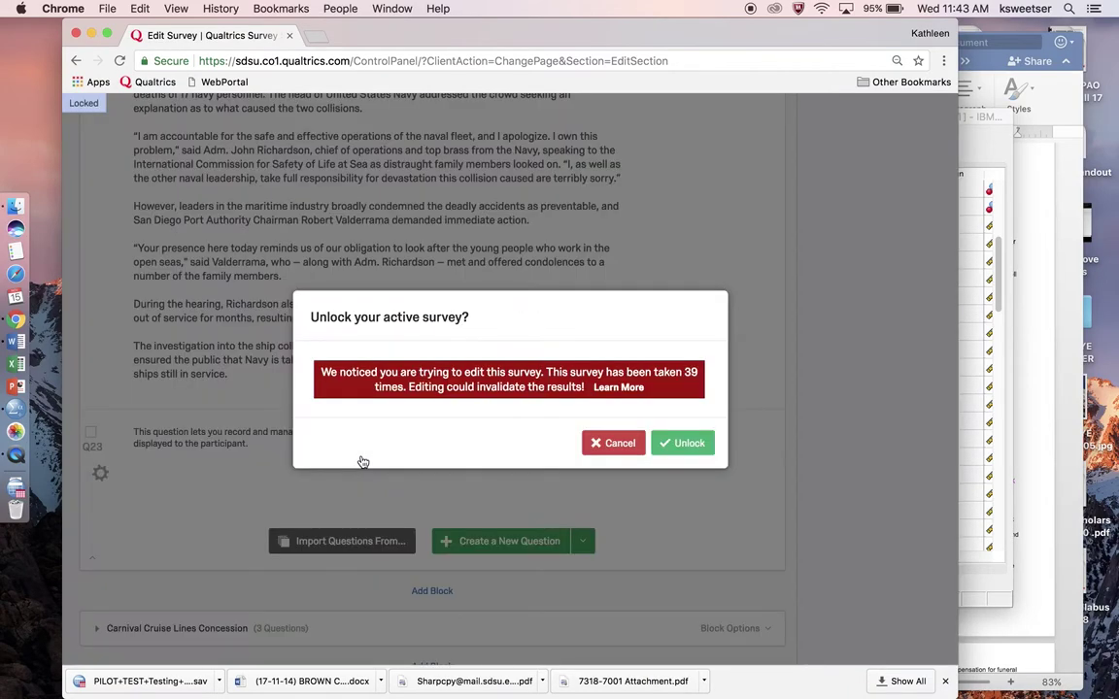
pyautogui.click(618, 447)
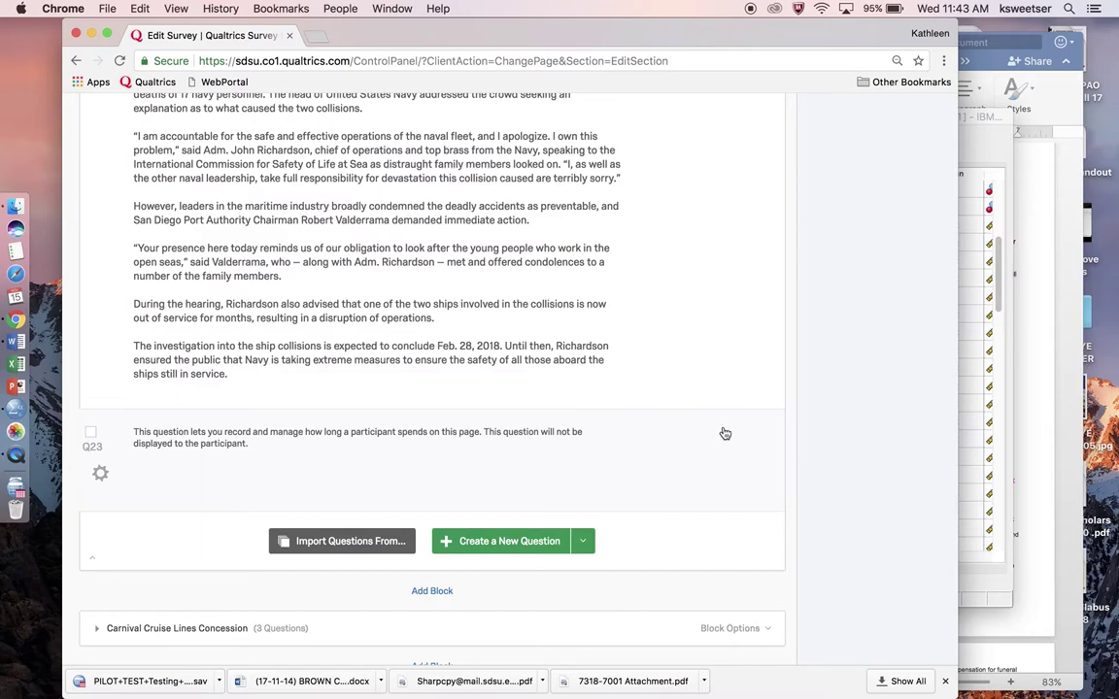
pyautogui.scroll(-4, 839, 424)
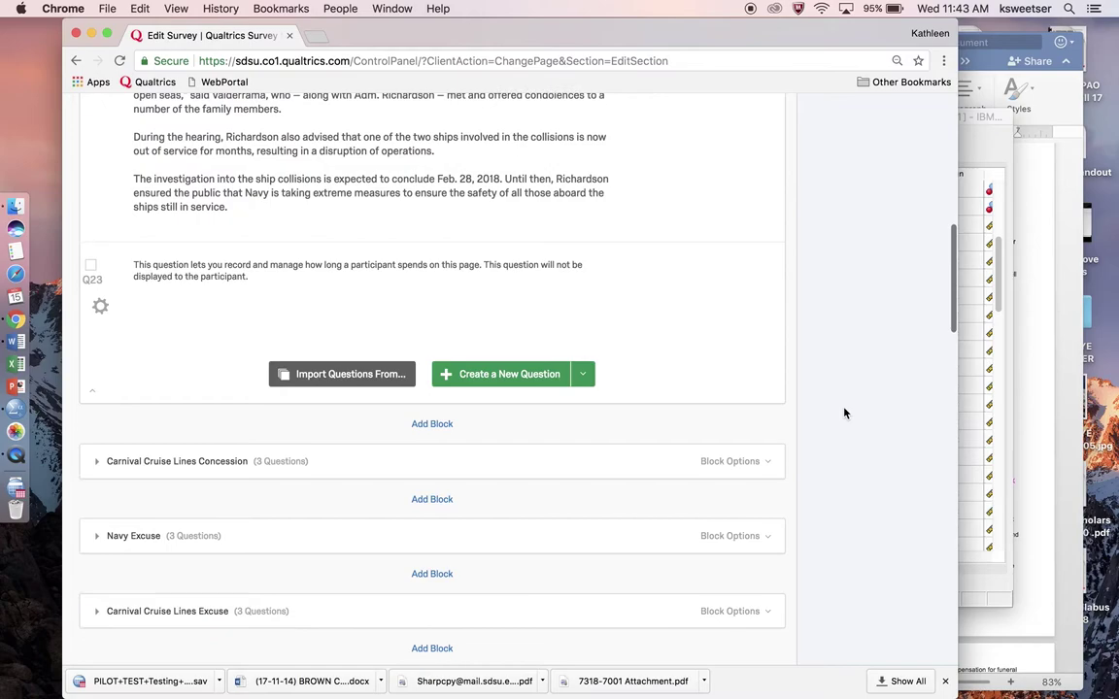
pyautogui.scroll(-3, 844, 412)
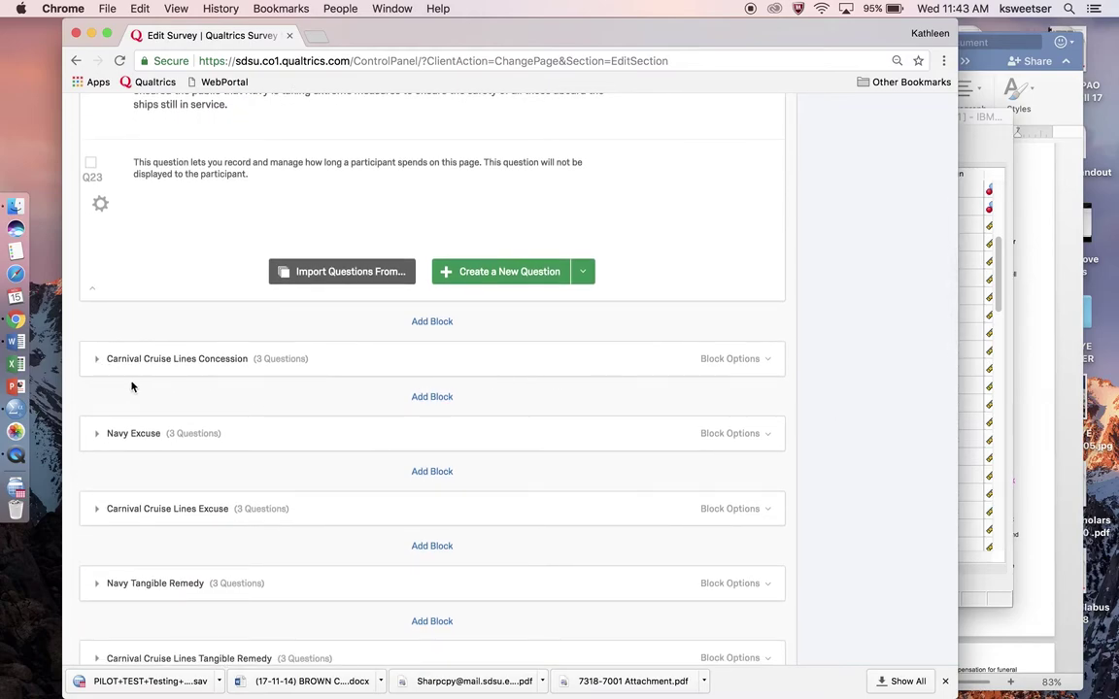
# Expand the Carnival Cruise Lines Concession block and read through its article
pyautogui.click(96, 360)
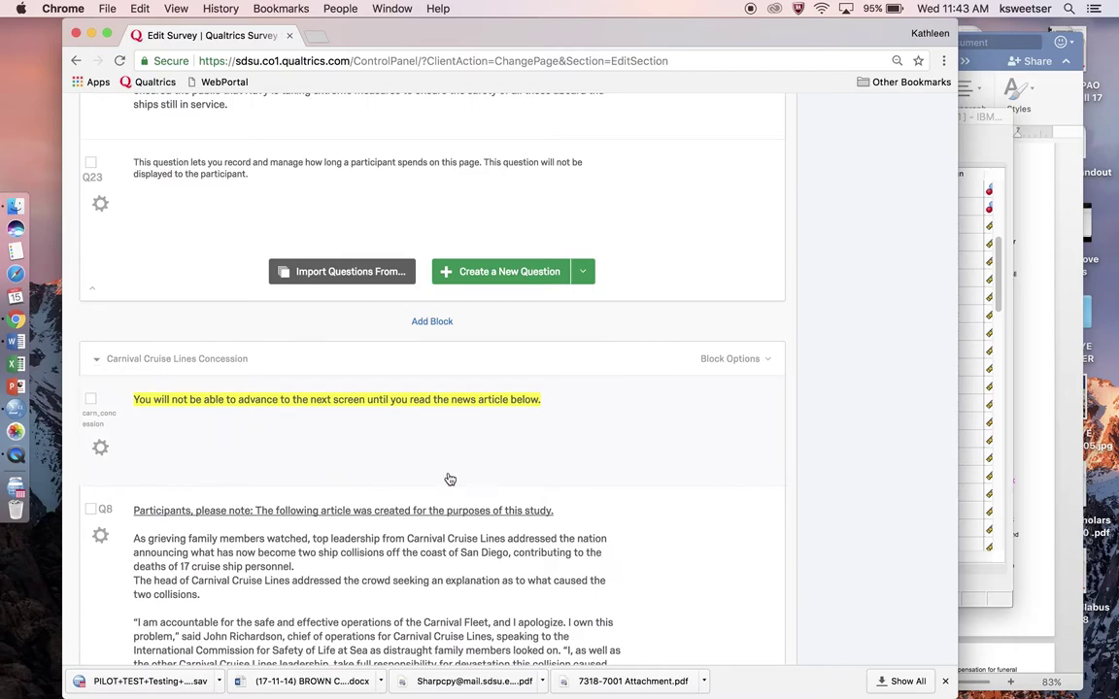
pyautogui.scroll(-2, 486, 452)
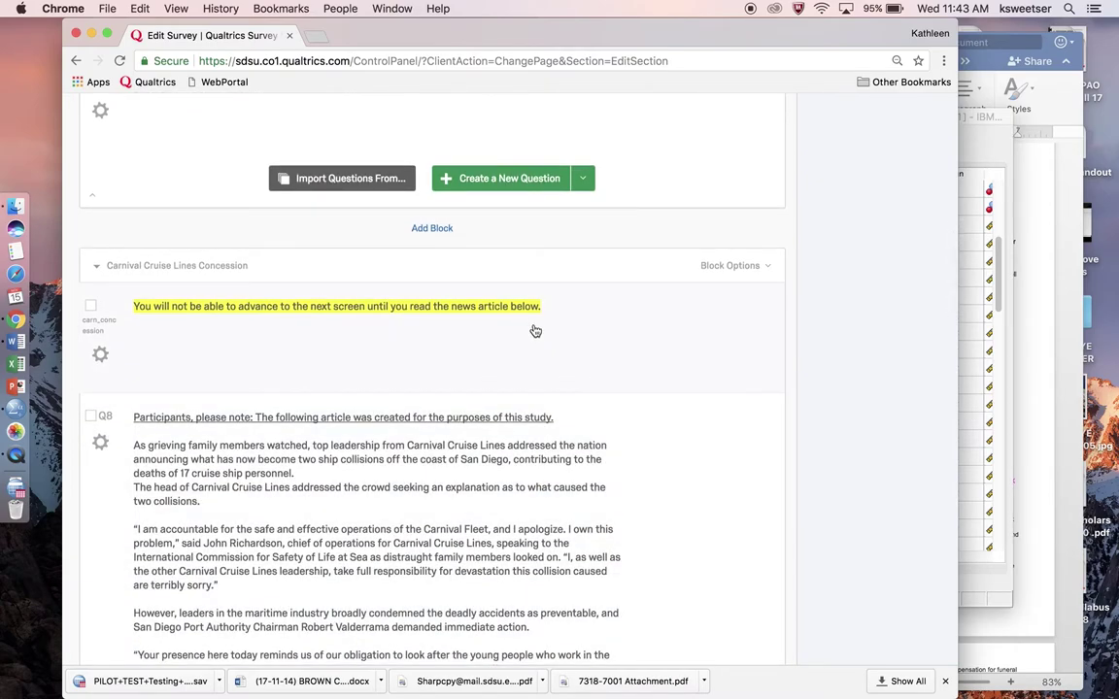
pyautogui.scroll(-2, 544, 328)
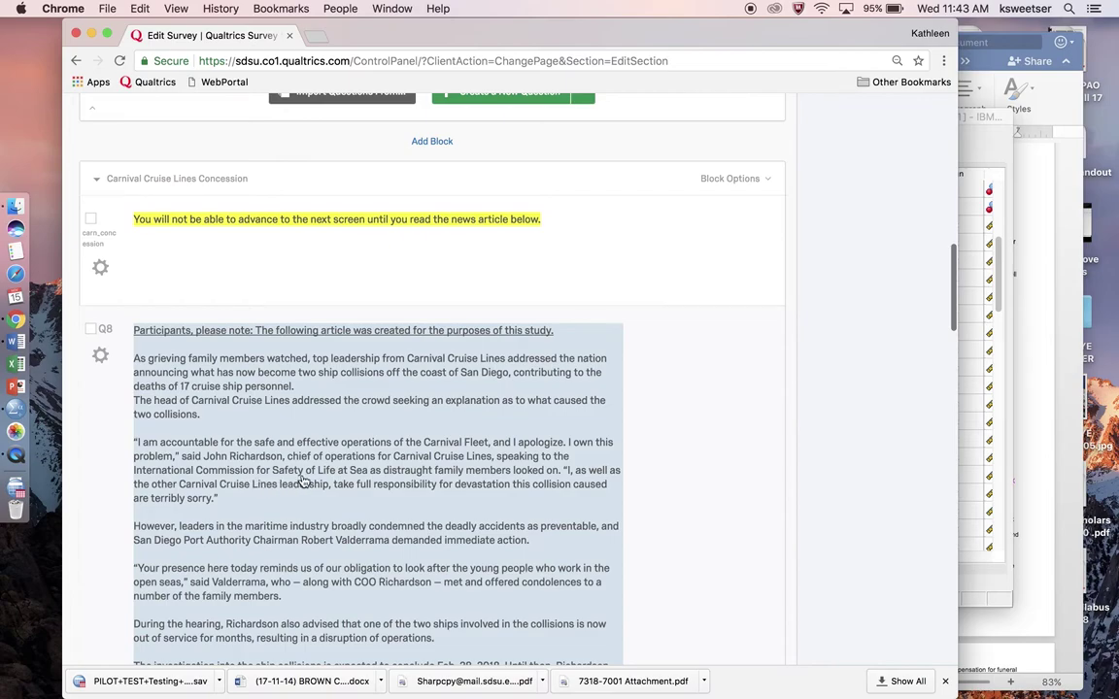
pyautogui.scroll(-5, 300, 483)
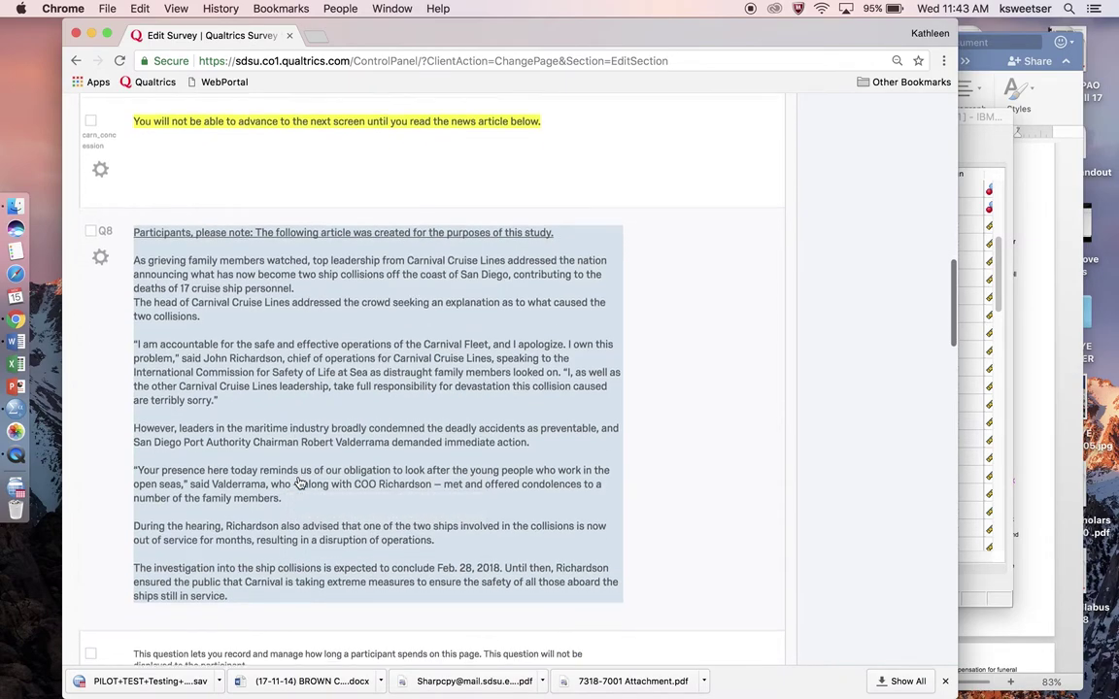
pyautogui.scroll(-1, 301, 482)
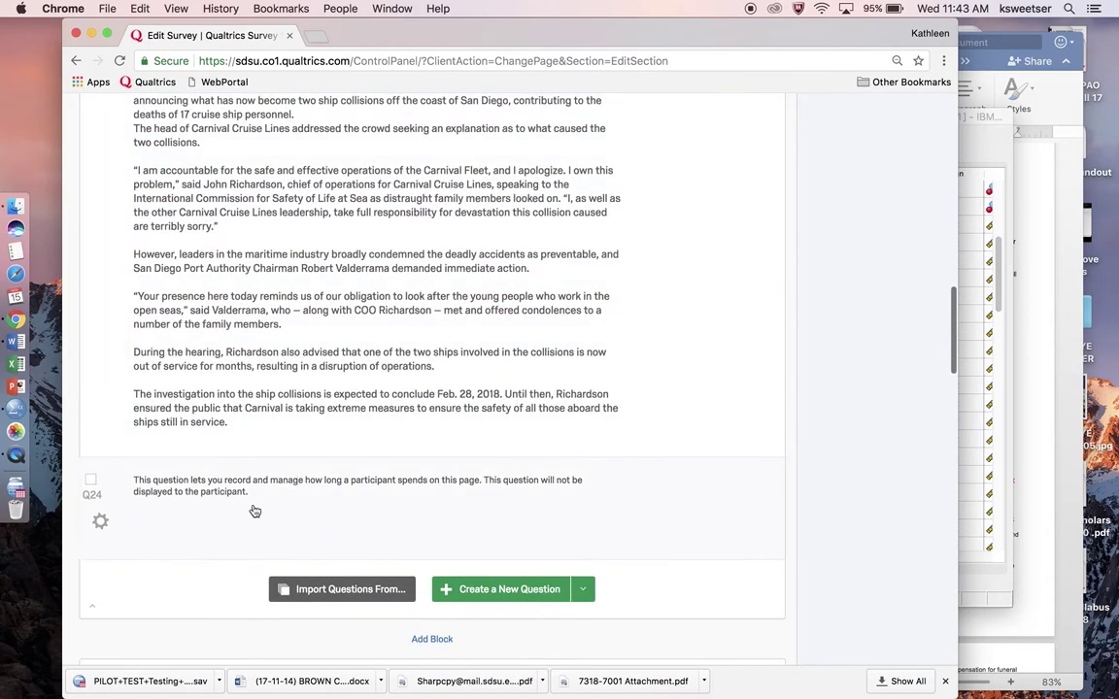
pyautogui.scroll(-4, 255, 511)
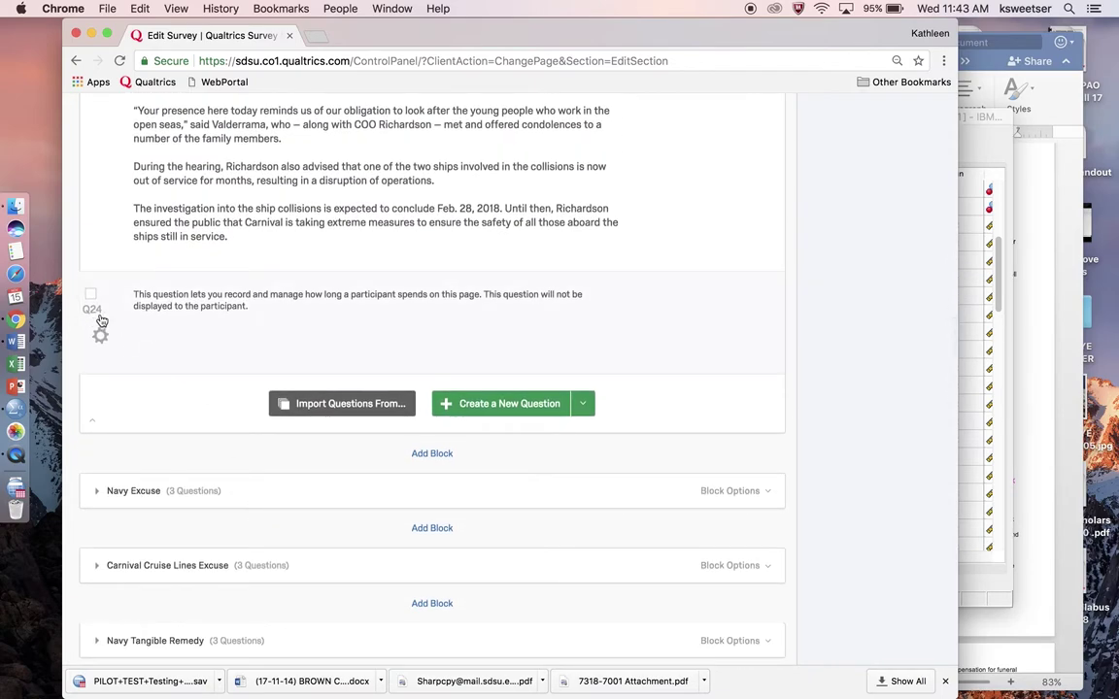
# Expand and read the Navy Excuse and Carnival Cruise Lines Excuse blocks
pyautogui.click(97, 495)
pyautogui.scroll(-10, 98, 498)
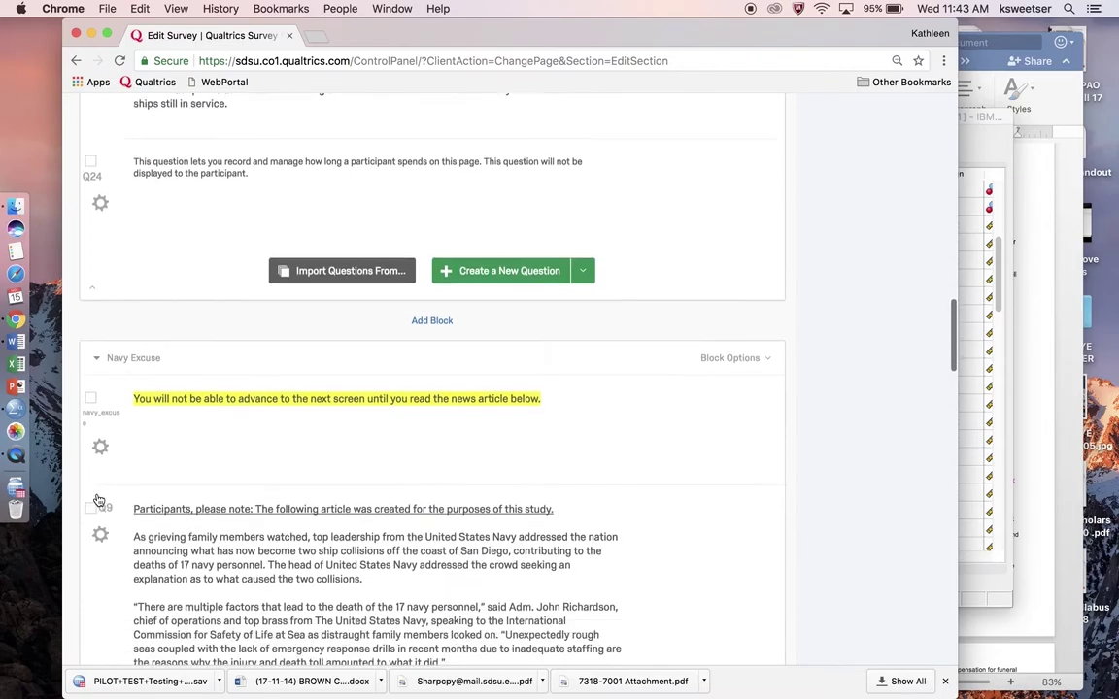
pyautogui.scroll(-2, 100, 499)
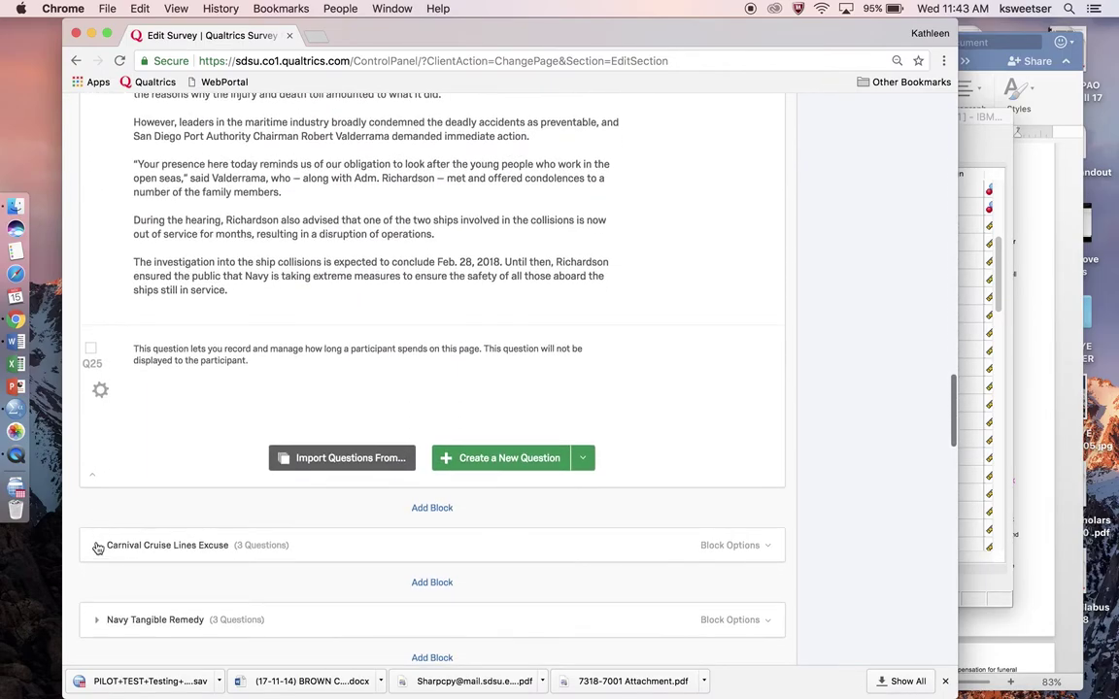
pyautogui.click(97, 546)
pyautogui.scroll(-13, 191, 424)
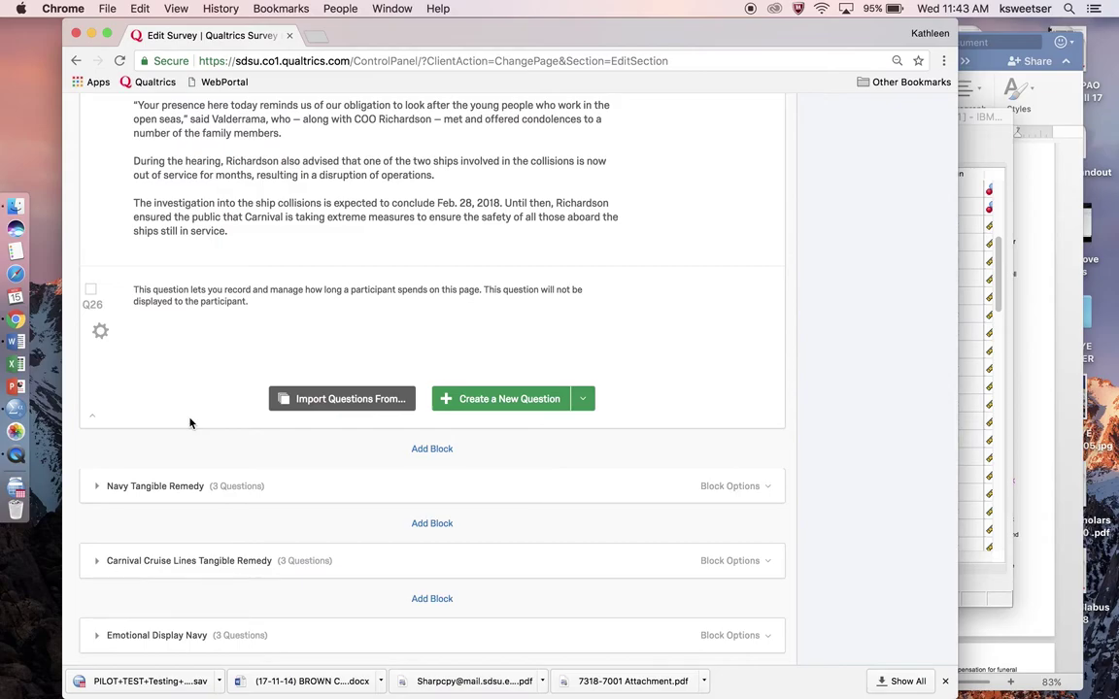
pyautogui.scroll(5, 191, 424)
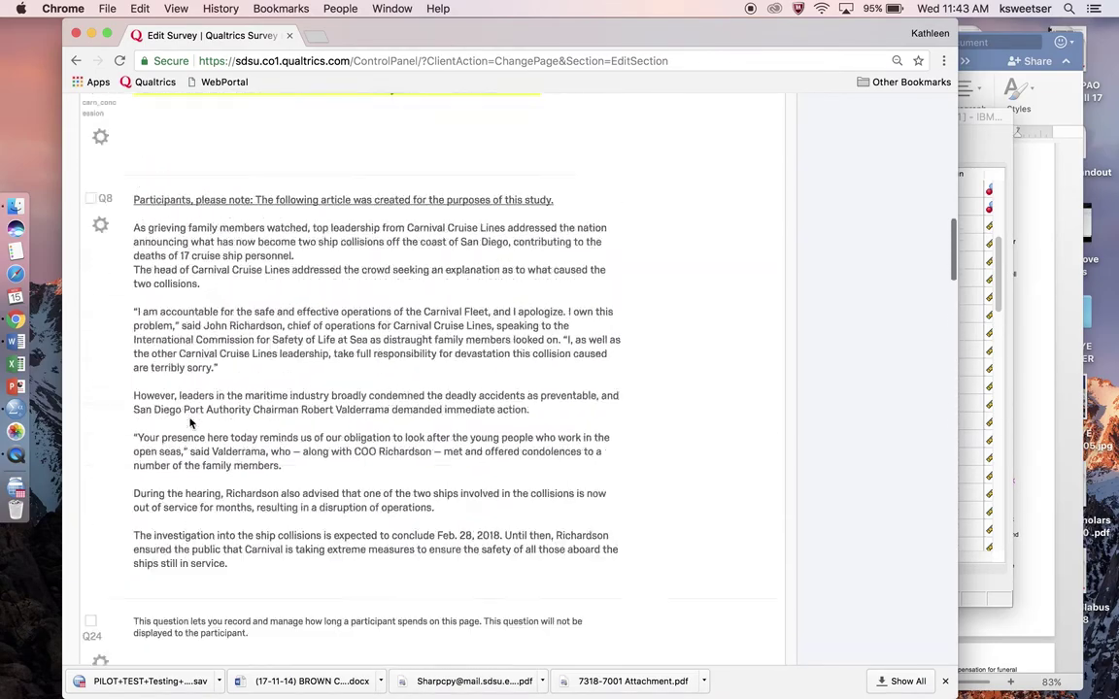
pyautogui.scroll(10, 190, 423)
# Collapse all four article blocks and bring the Appendix B protocol forward in Word
pyautogui.click(98, 393)
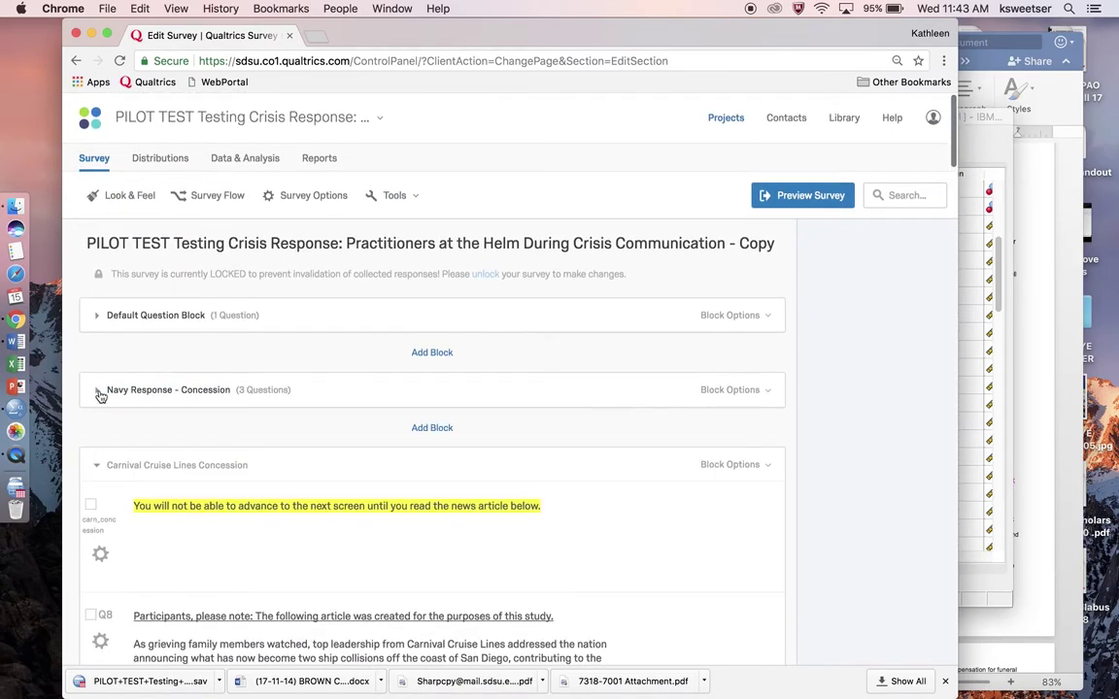
pyautogui.click(96, 466)
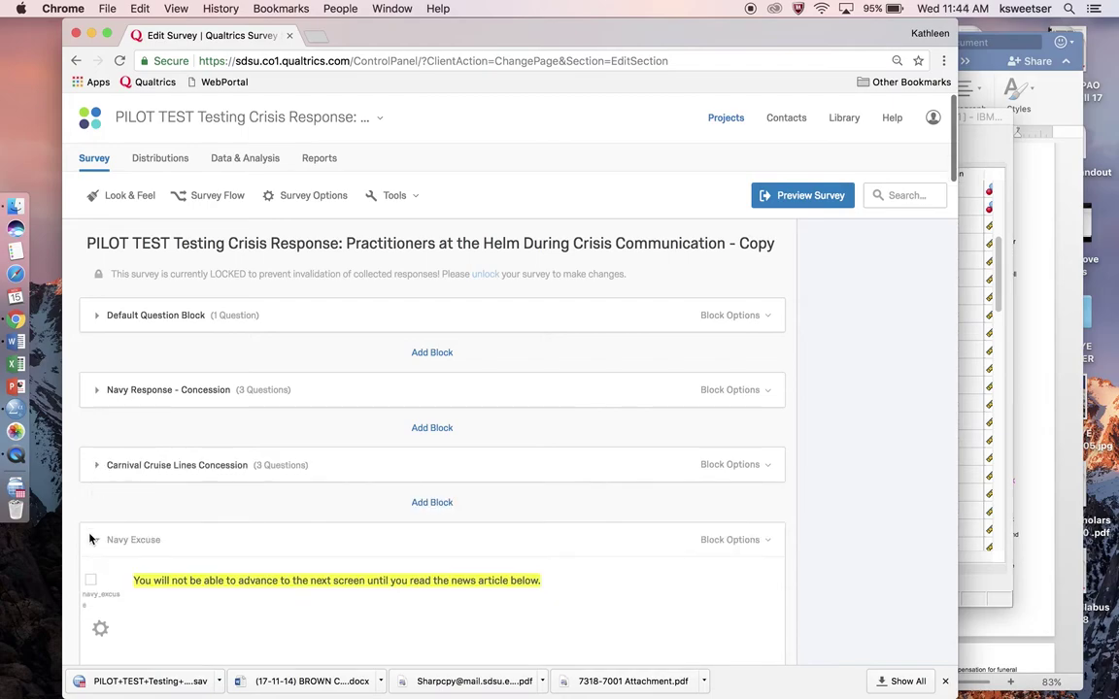
pyautogui.click(94, 539)
pyautogui.scroll(-3, 95, 486)
pyautogui.click(96, 433)
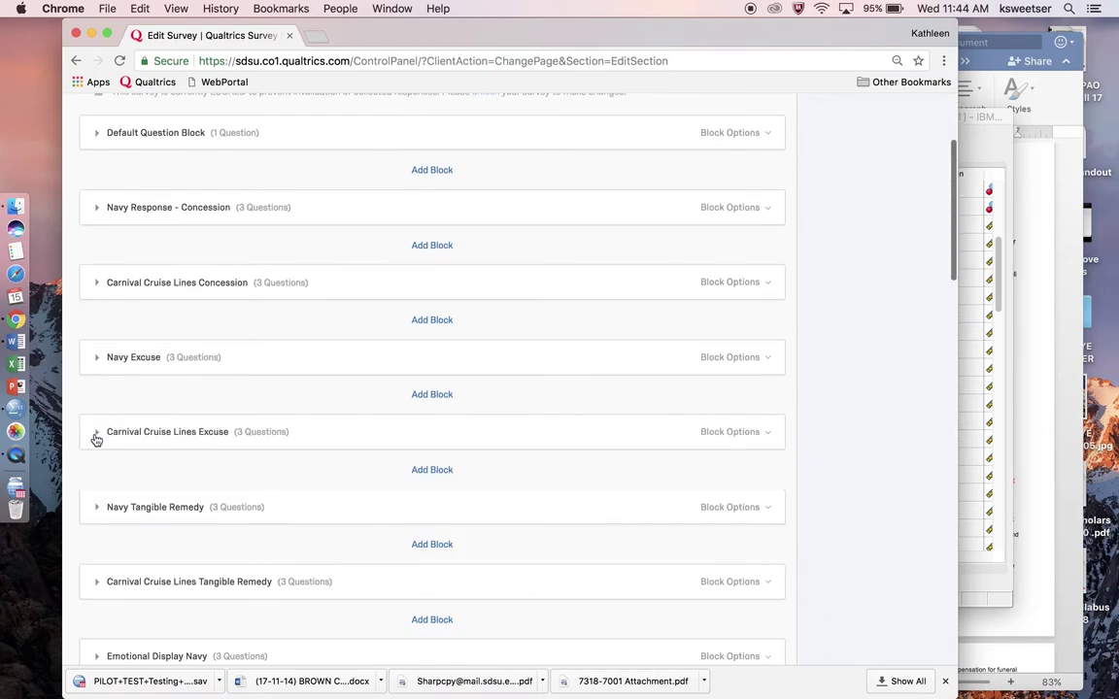
pyautogui.click(1036, 259)
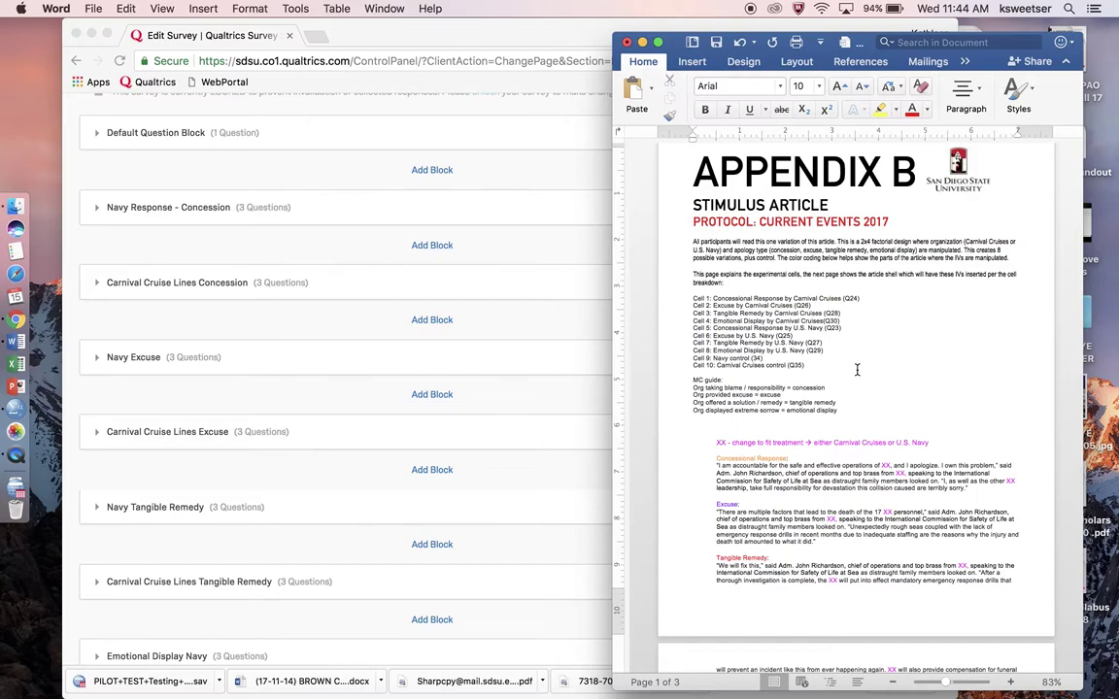
# Zoom the Appendix B protocol to 132% with the Cell 1–10 list and MC guide in view
pyautogui.scroll(-10, 857, 370)
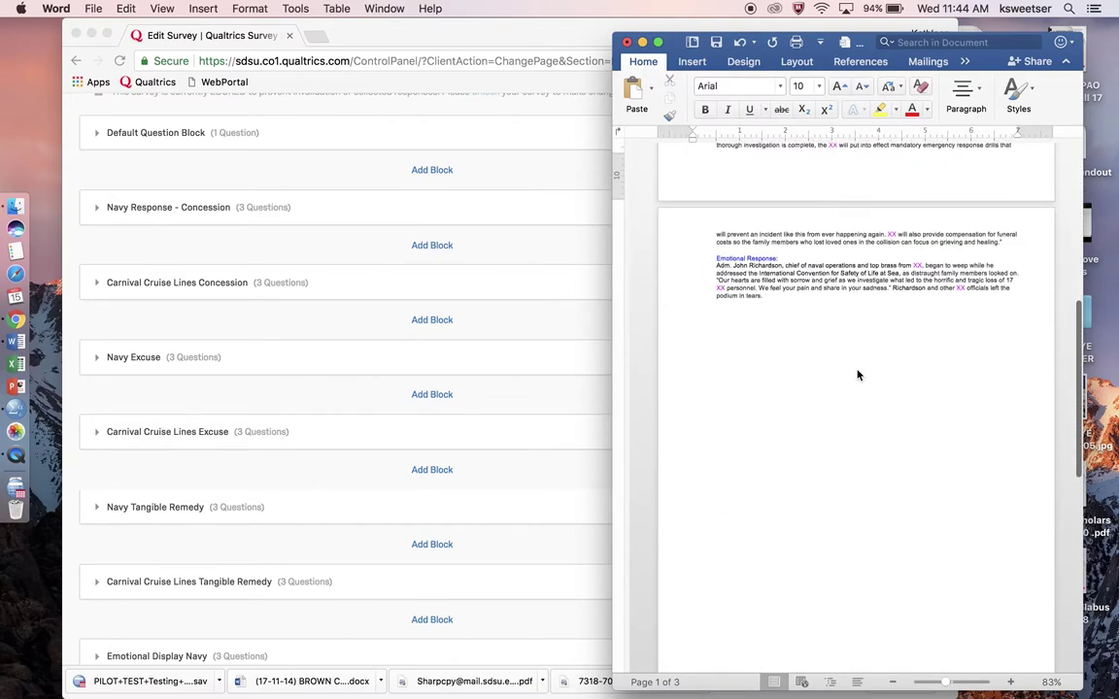
pyautogui.scroll(10, 857, 375)
pyautogui.scroll(-2, 856, 370)
pyautogui.scroll(-7, 857, 372)
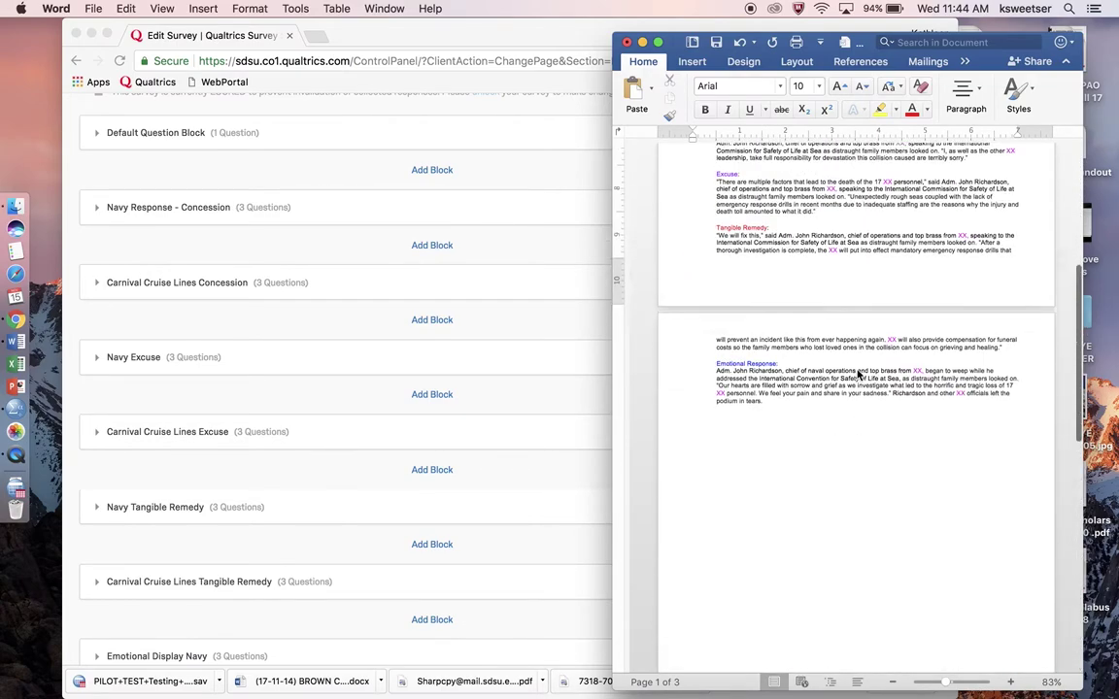
pyautogui.scroll(10, 859, 375)
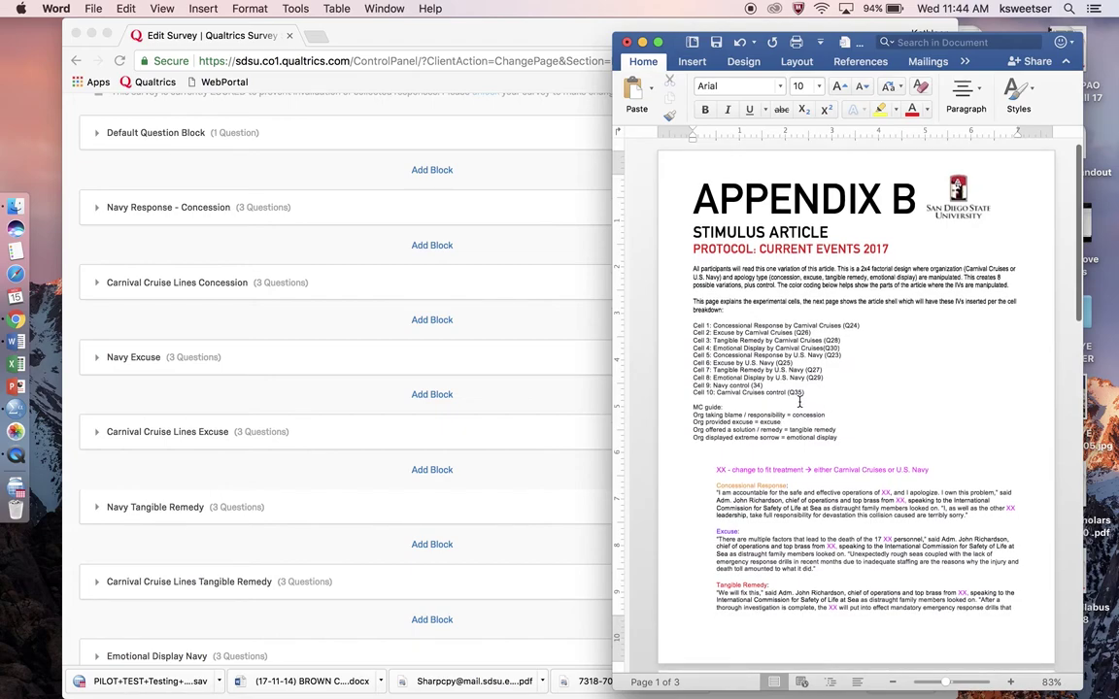
pyautogui.scroll(2, 794, 340)
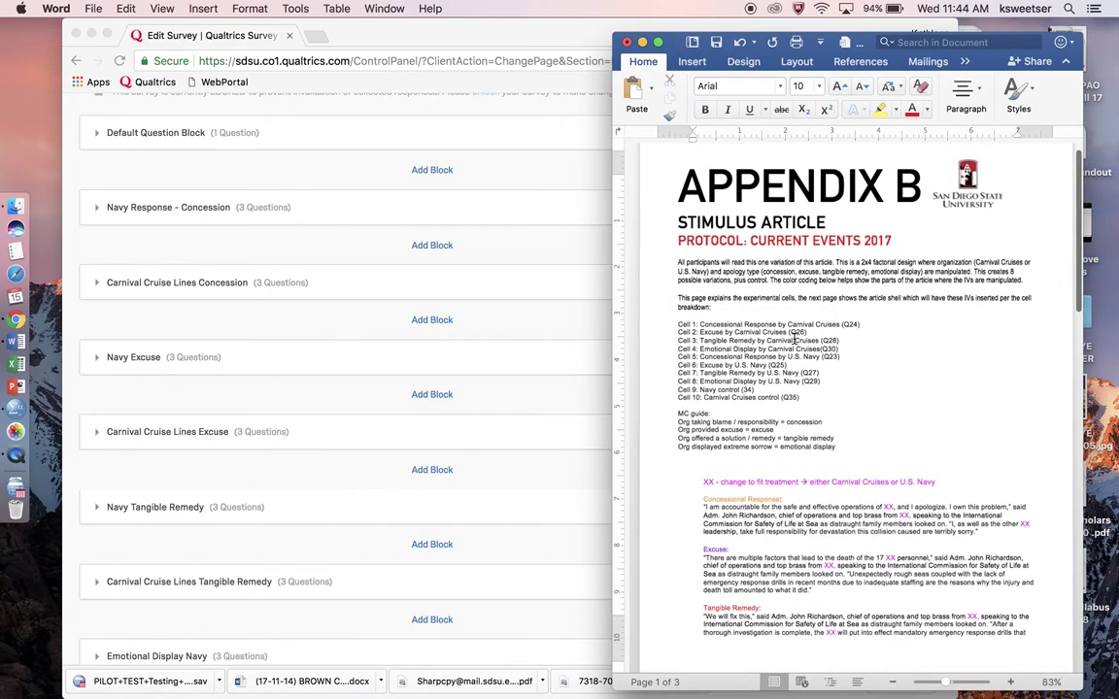
pyautogui.scroll(3, 794, 340)
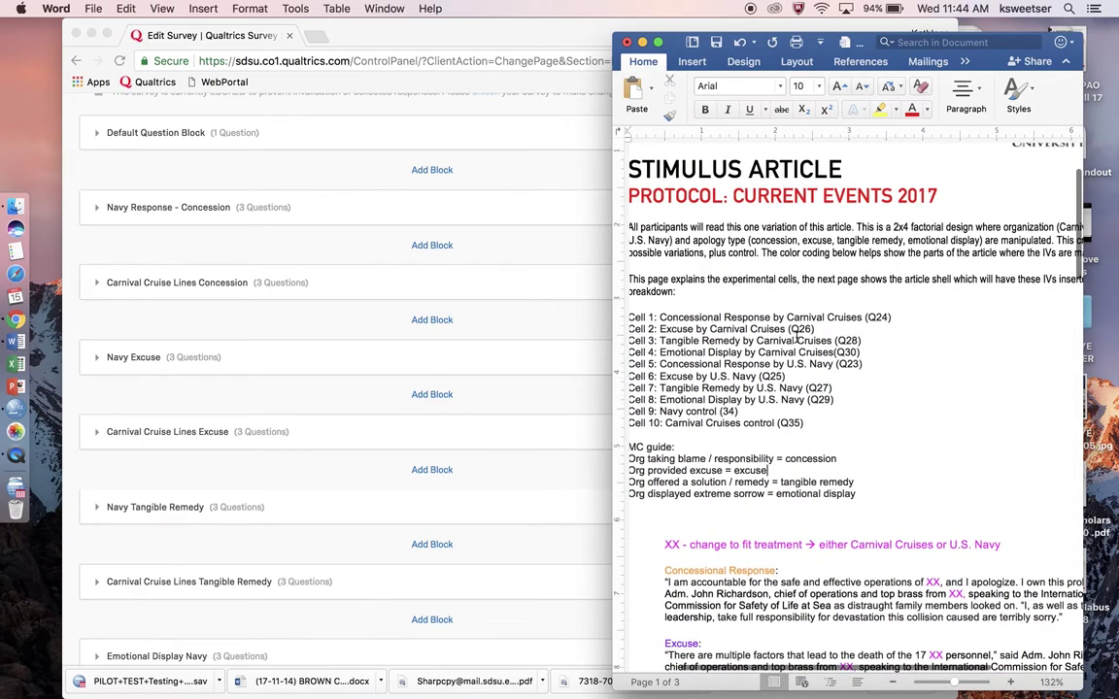
pyautogui.hscroll(-2, 832, 365)
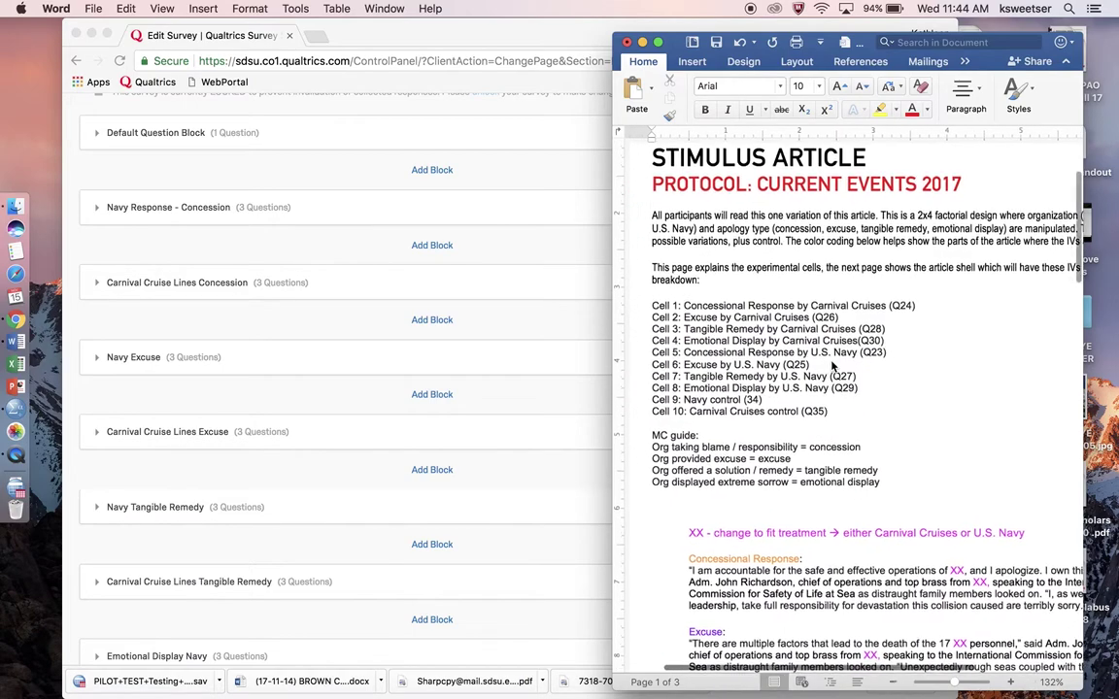
pyautogui.hscroll(-1, 833, 365)
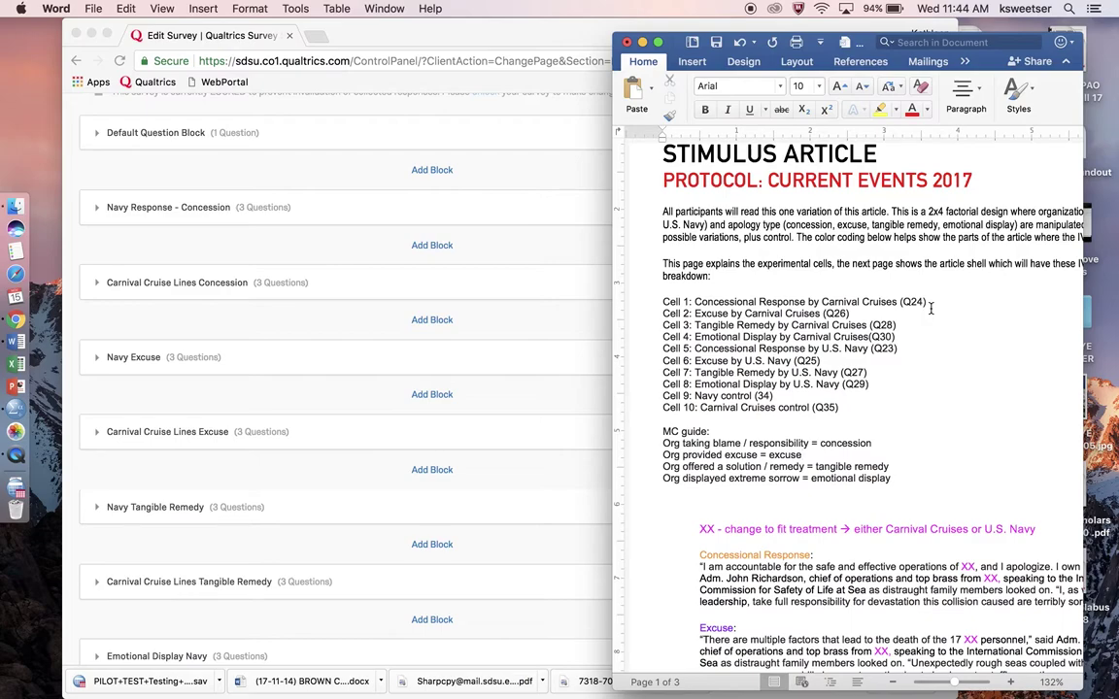
pyautogui.scroll(2, 366, 343)
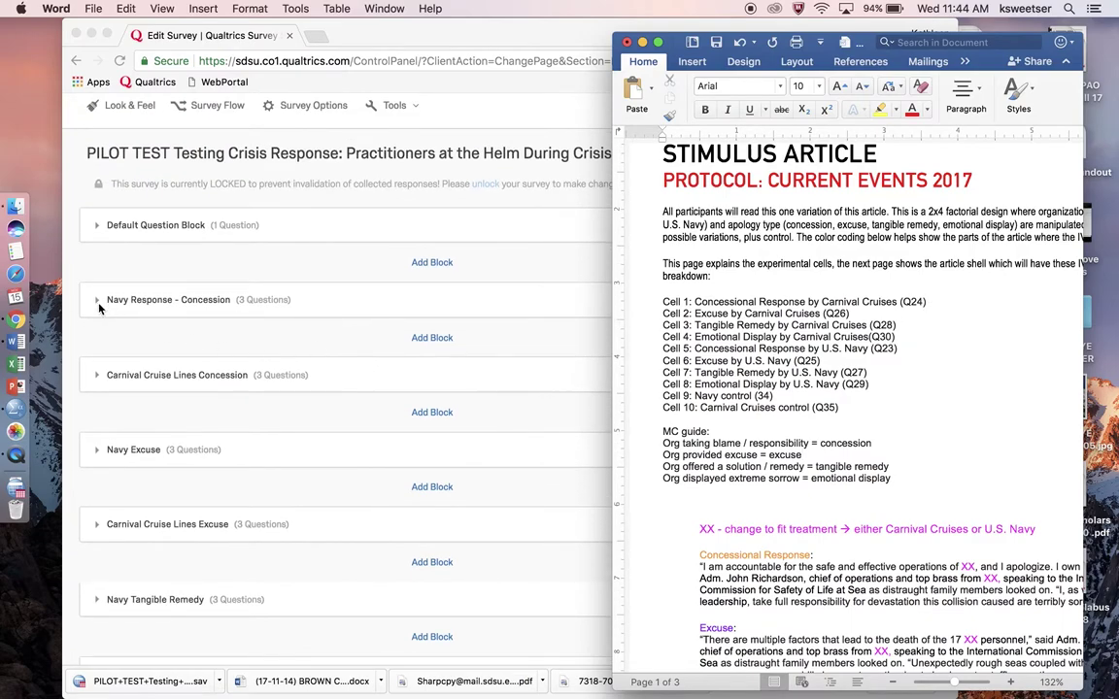
pyautogui.click(99, 304)
# Expand Navy Response - Concession and scroll through its Navy article and Q23 timing question
pyautogui.click(99, 304)
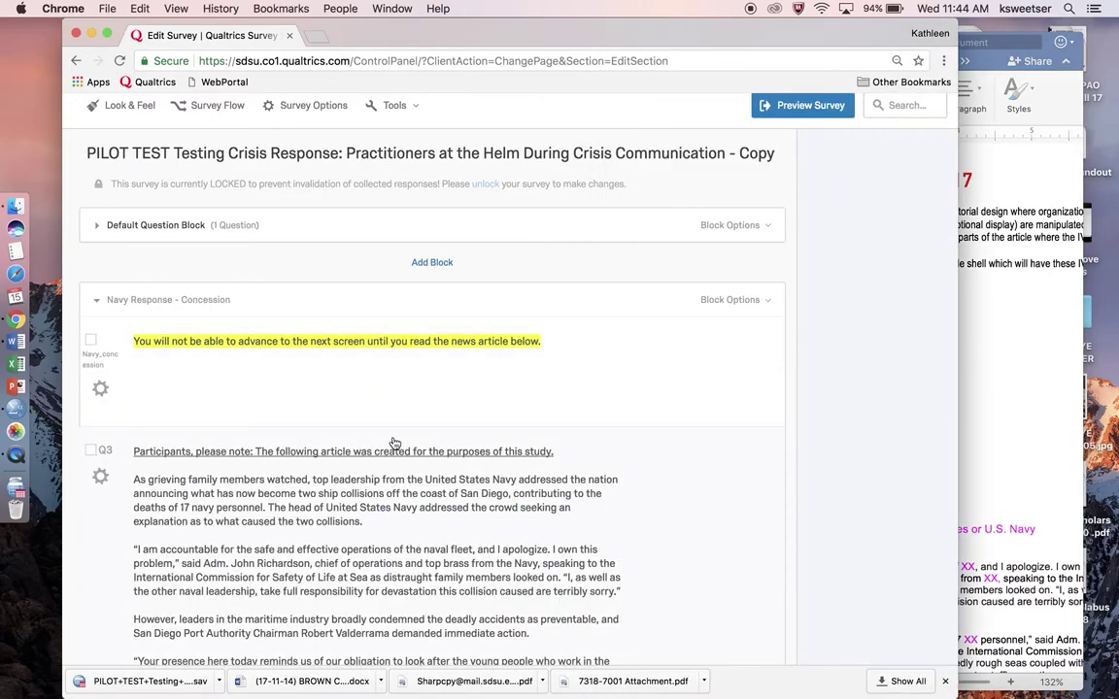
pyautogui.click(160, 303)
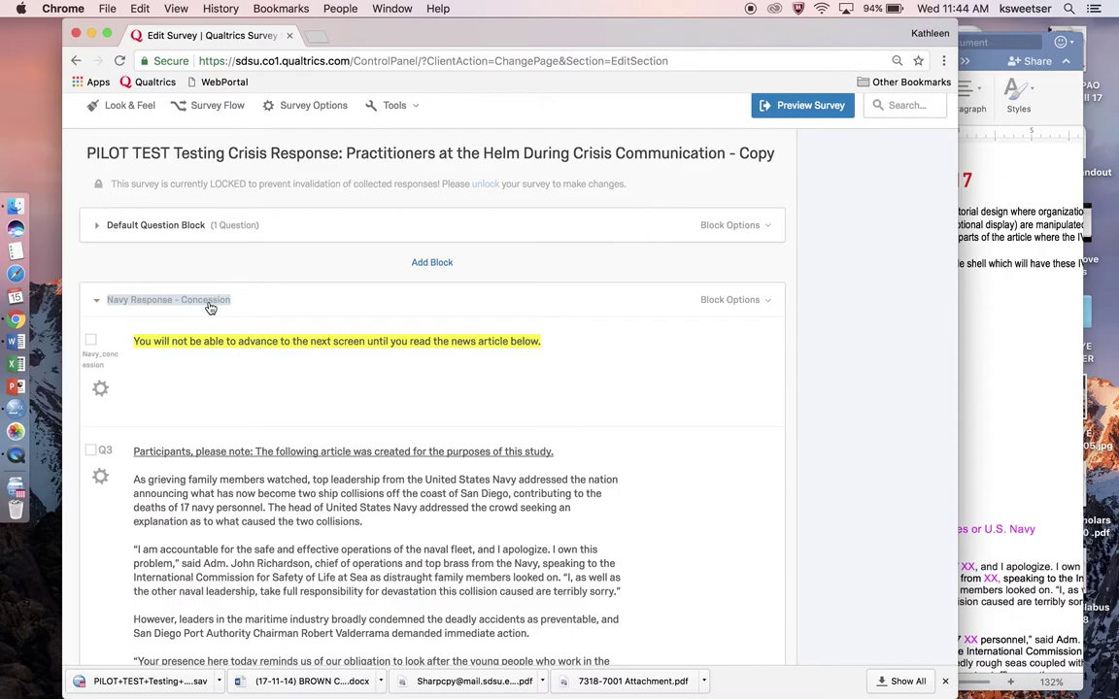
pyautogui.scroll(-10, 210, 307)
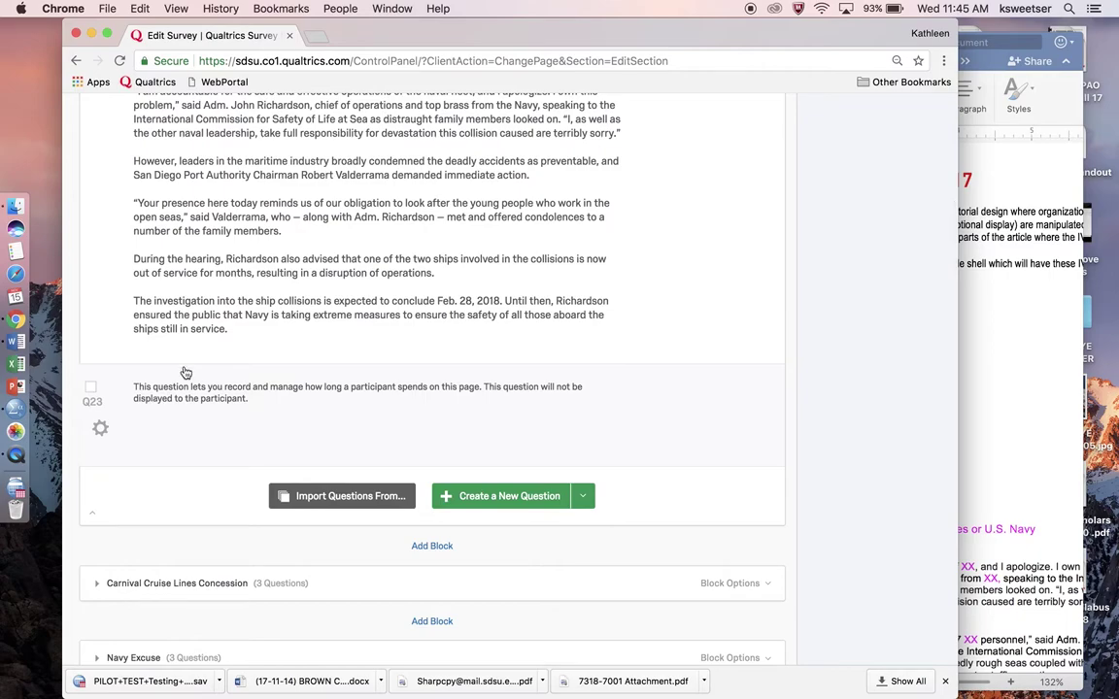
pyautogui.scroll(5, 188, 351)
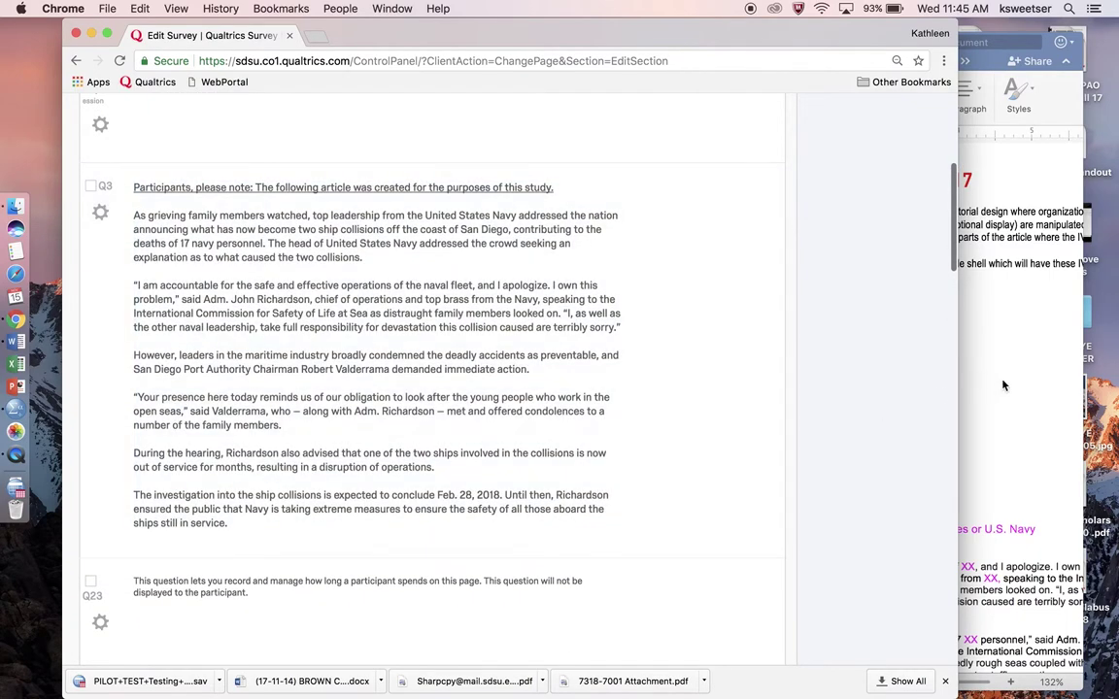
pyautogui.click(1004, 386)
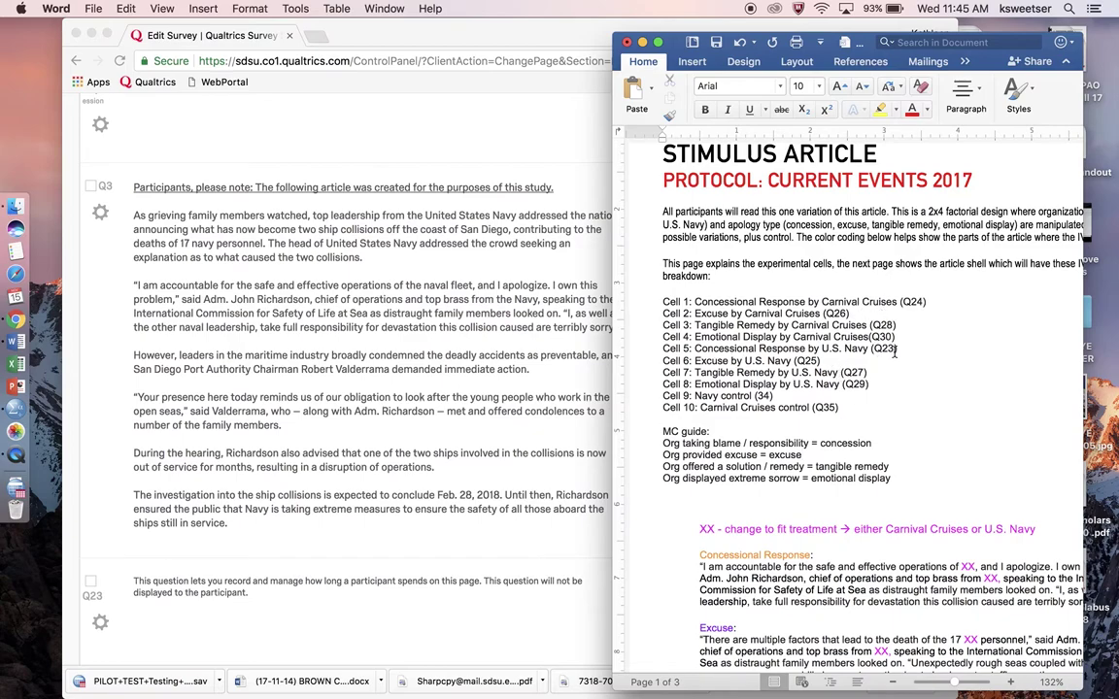
# Select the Cell 5 line, Concessional Response by U.S. Navy (Q23), then return to Qualtrics
pyautogui.tripleClick(822, 350)
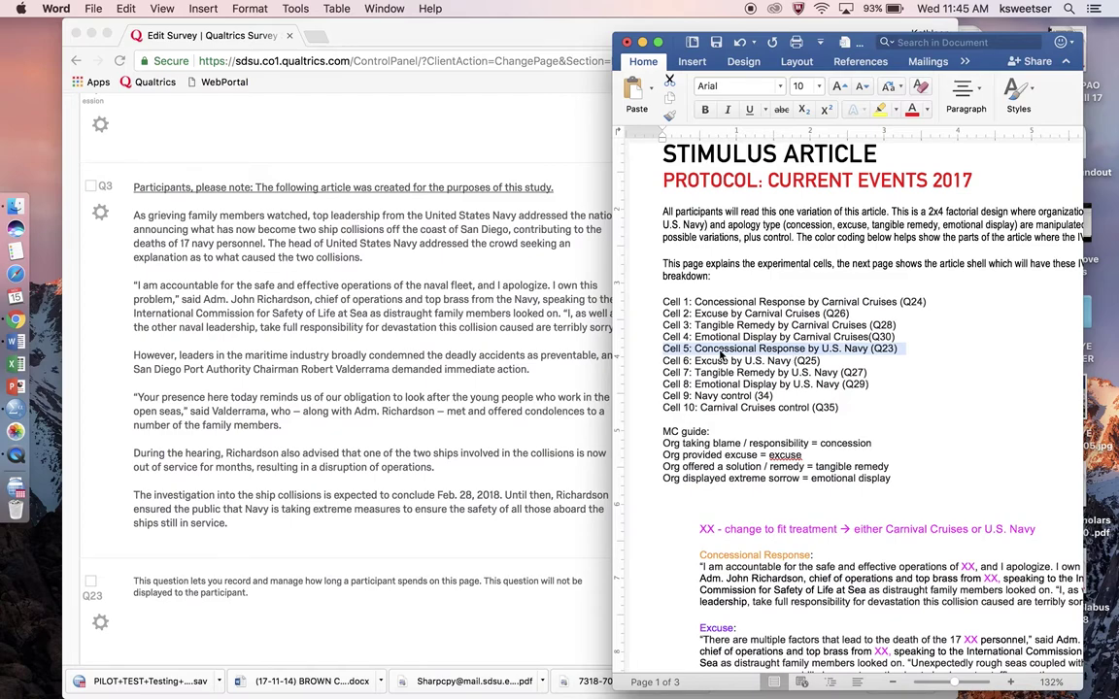
pyautogui.click(438, 305)
pyautogui.scroll(5, 442, 306)
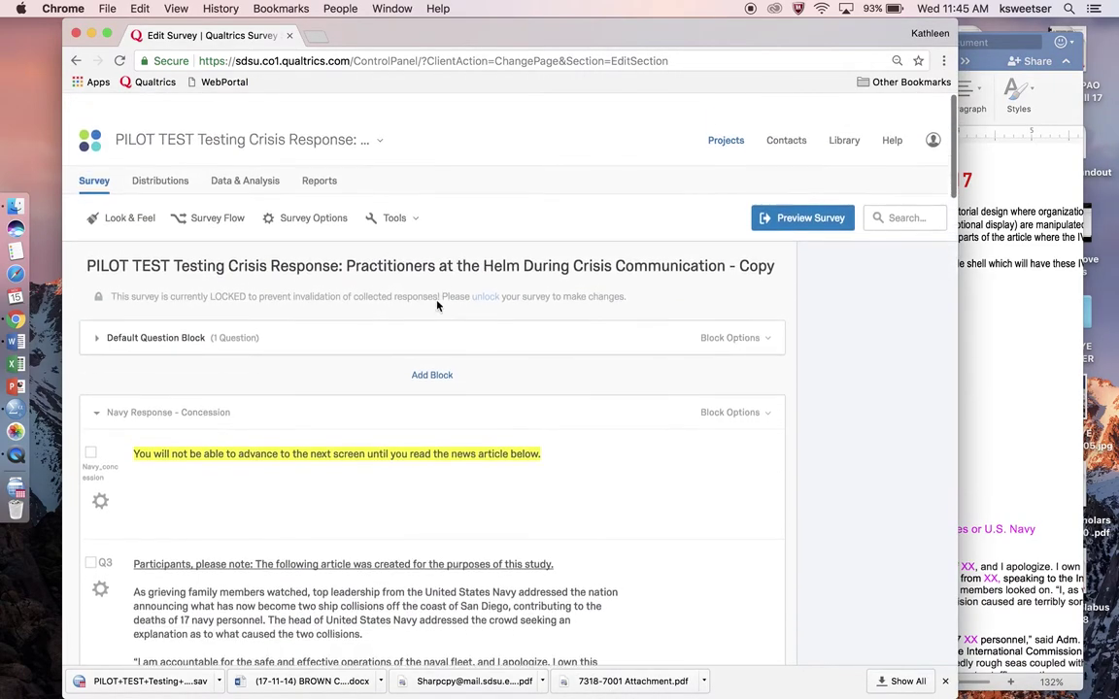
# From Data & Analysis, view the SPSS format under Export Data, then close without downloading
pyautogui.click(250, 162)
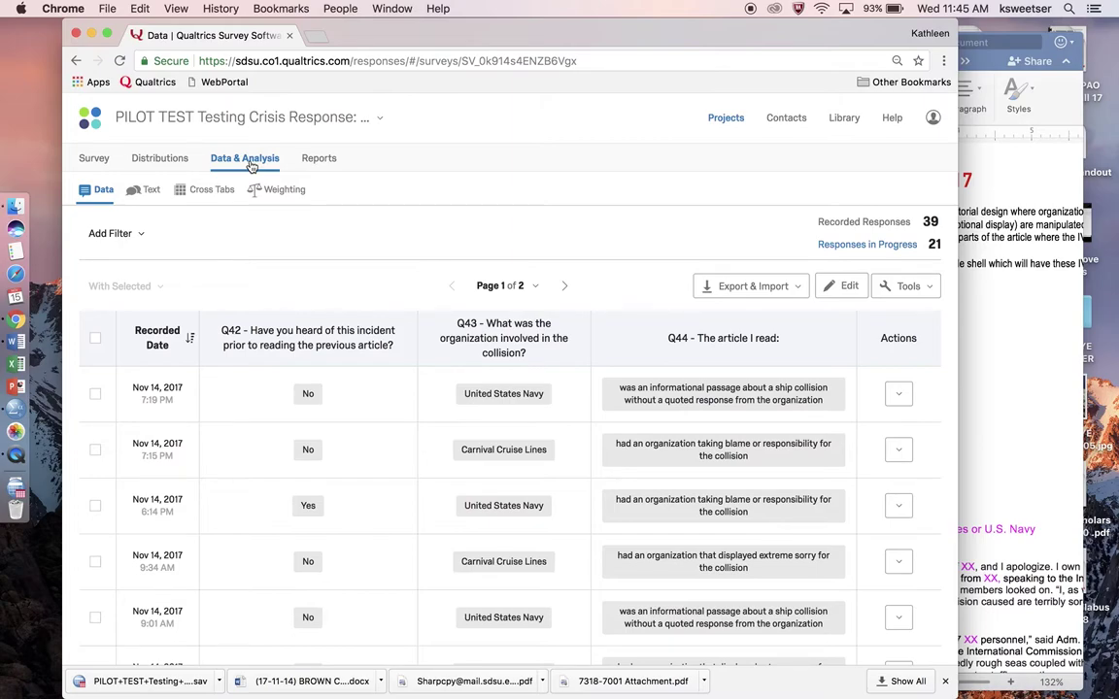
pyautogui.click(731, 288)
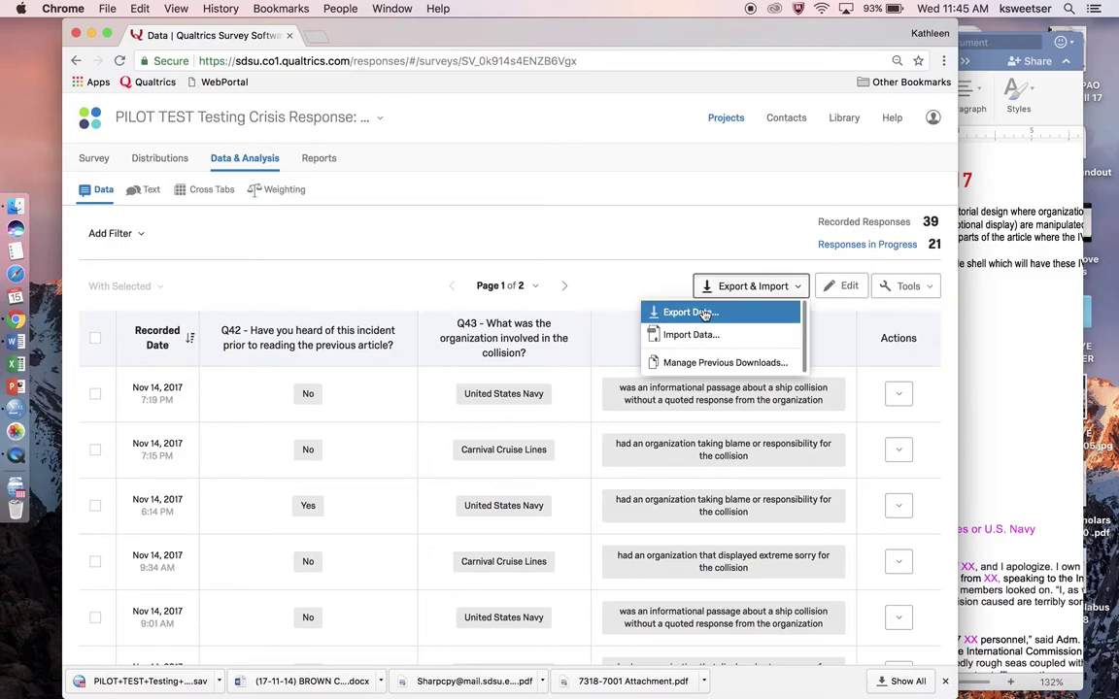
pyautogui.click(704, 313)
pyautogui.click(502, 281)
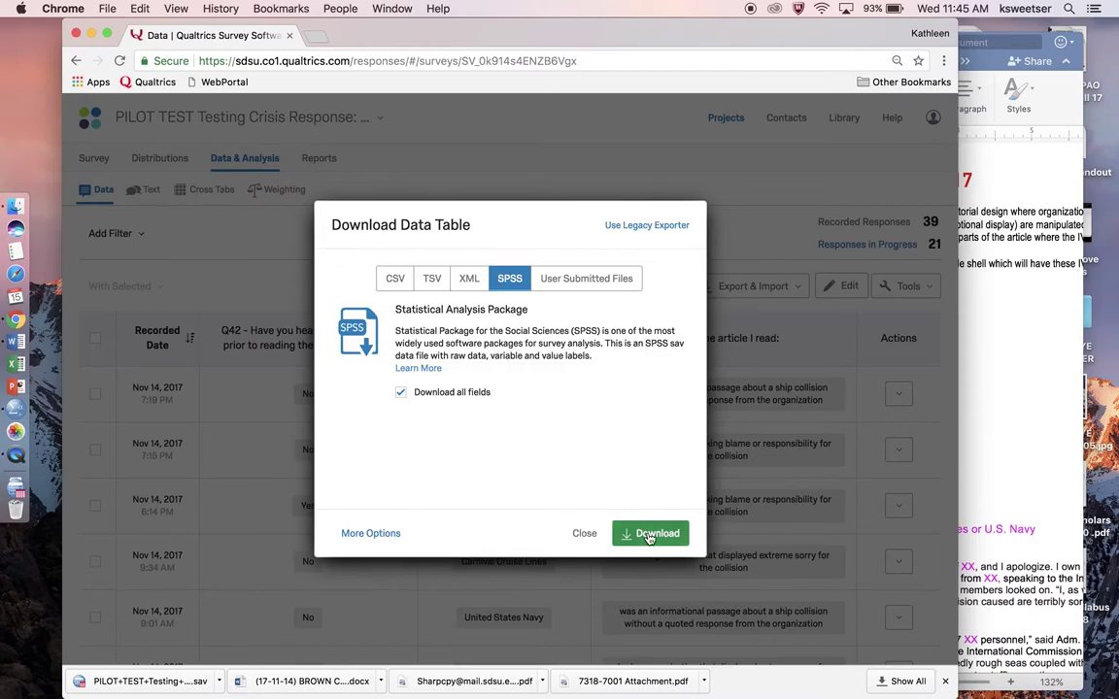
pyautogui.click(583, 536)
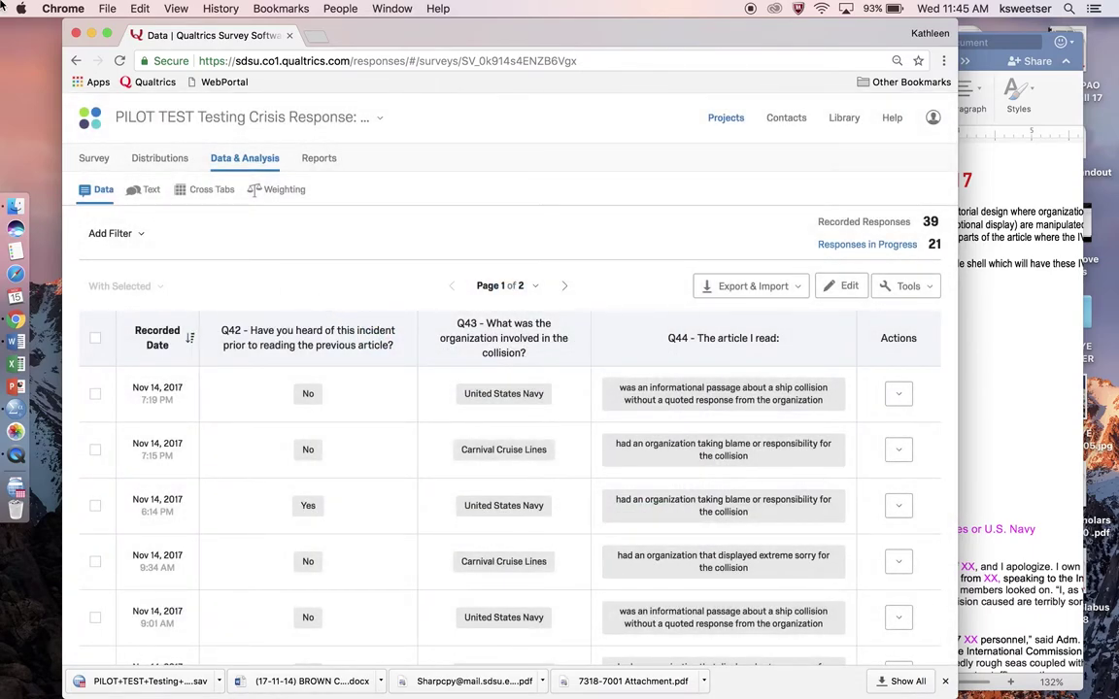
# Bring up the exported SPSS data file and enlarge and reposition its Data Editor window
pyautogui.moveTo(2, 2)
pyautogui.click(614, 330)
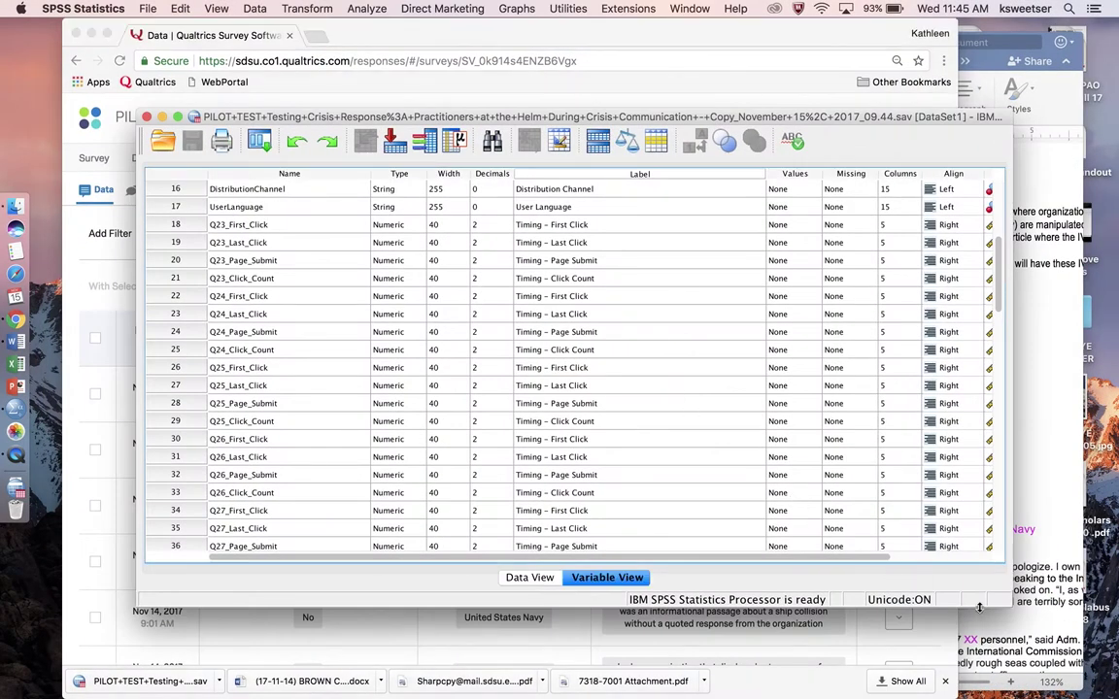
pyautogui.moveTo(1005, 605); pyautogui.dragTo(1042, 614)
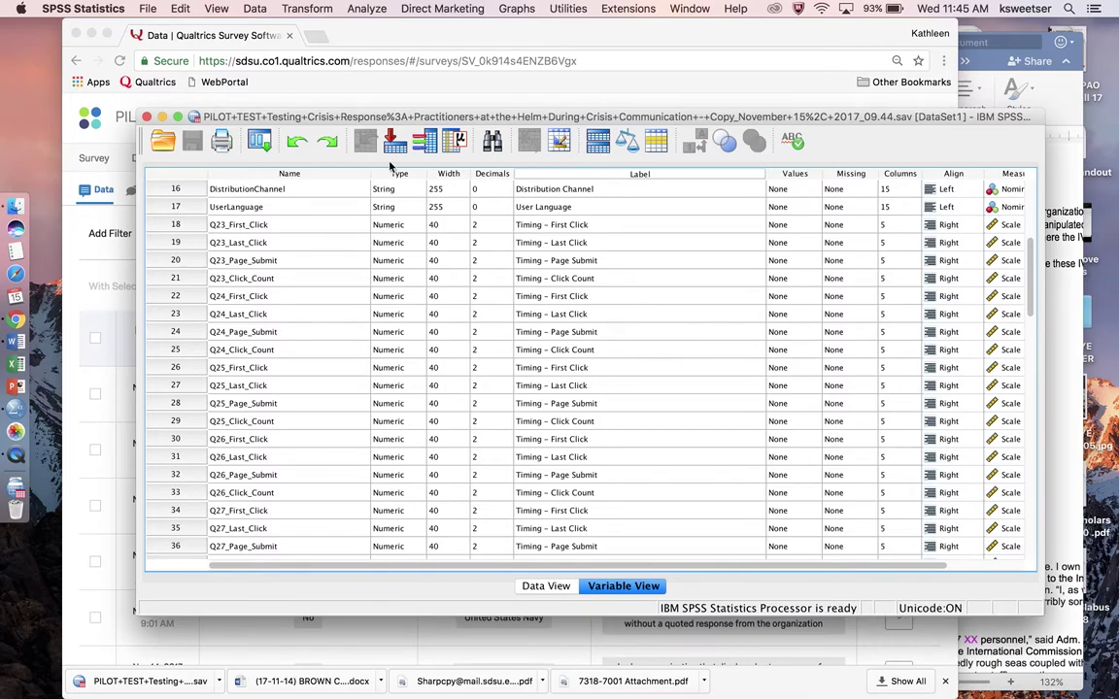
pyautogui.moveTo(342, 121); pyautogui.dragTo(275, 40)
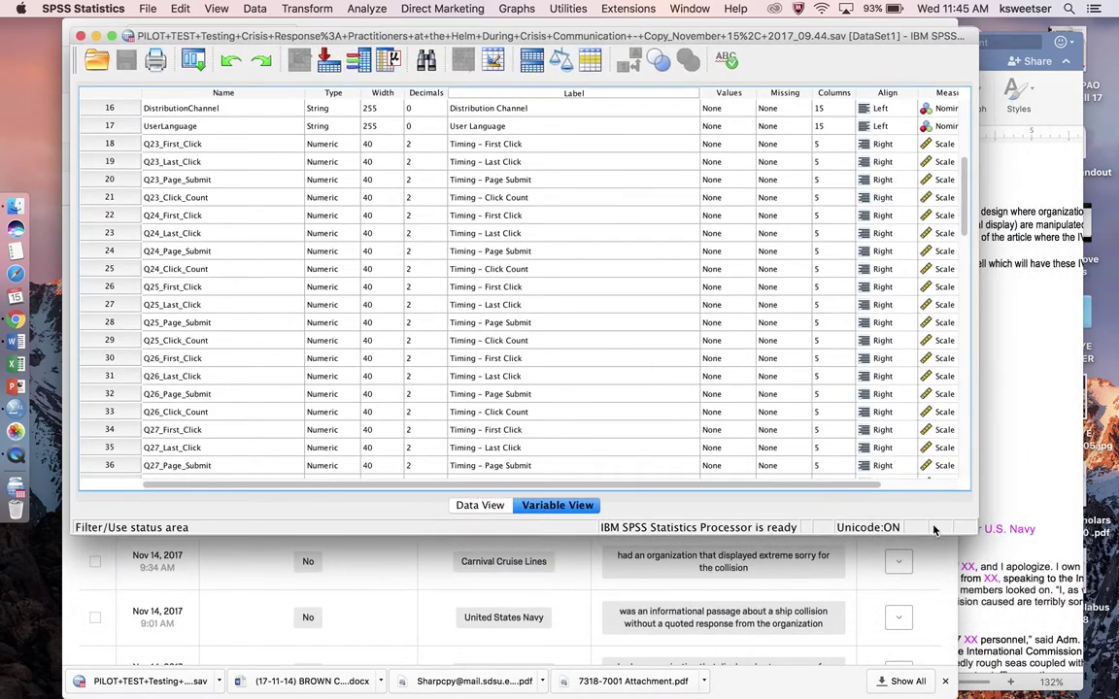
pyautogui.moveTo(965, 534); pyautogui.dragTo(1101, 583)
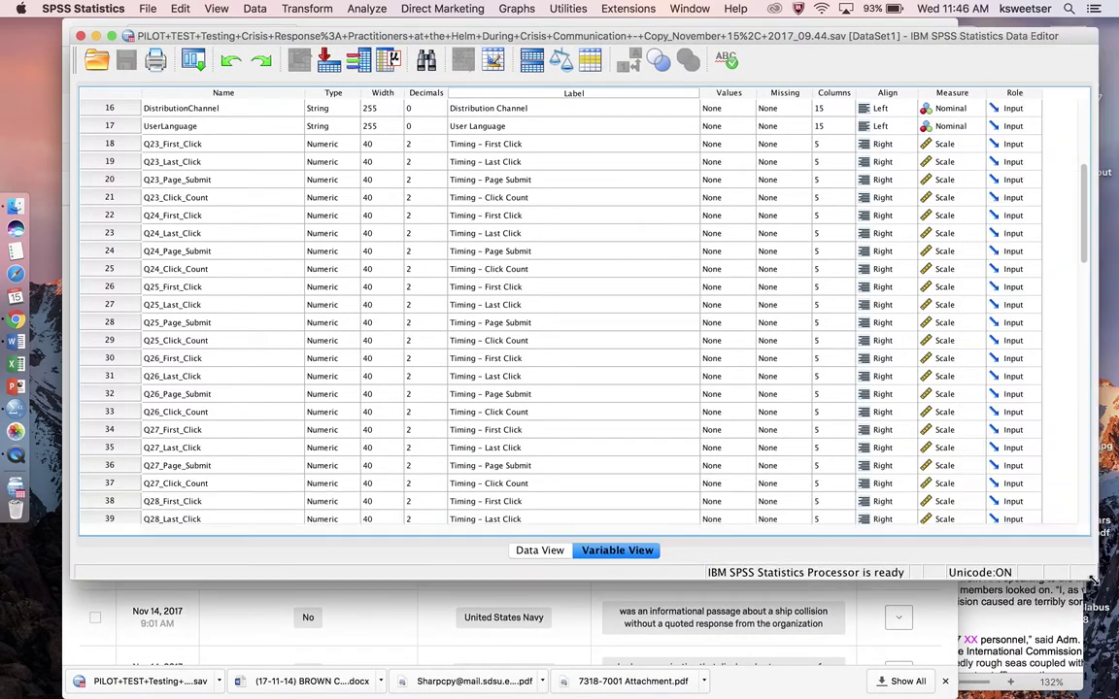
# In Data View, scroll across the Q23–Q44 columns and select respondent 7's Q23_First_Click value
pyautogui.click(533, 555)
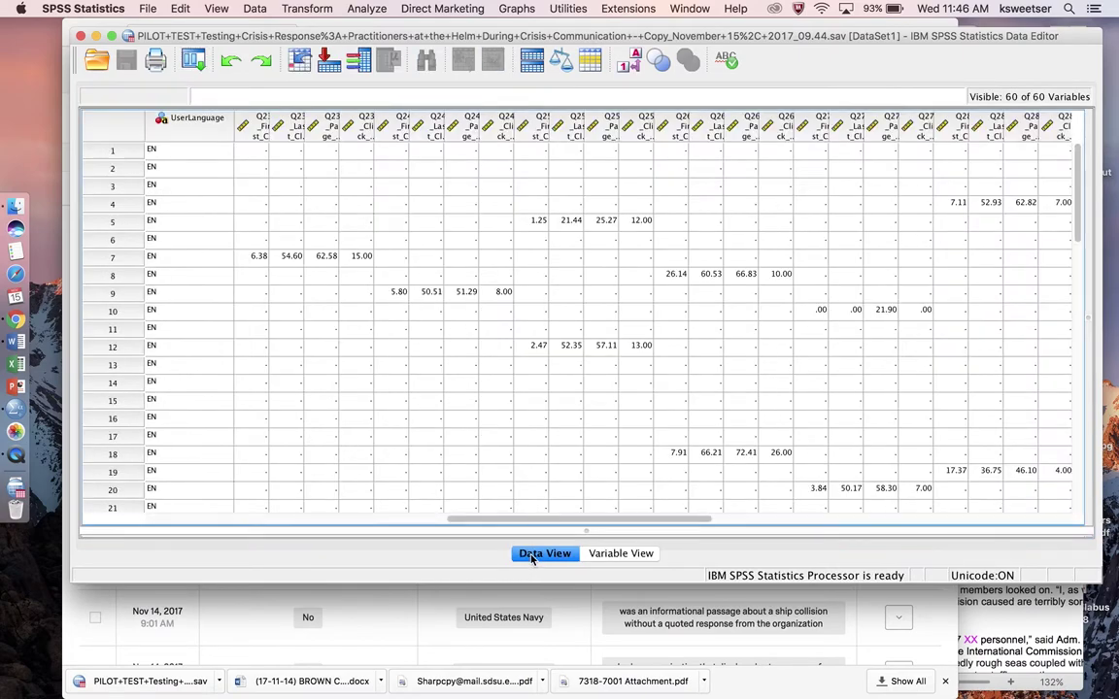
pyautogui.hscroll(15, 487, 476)
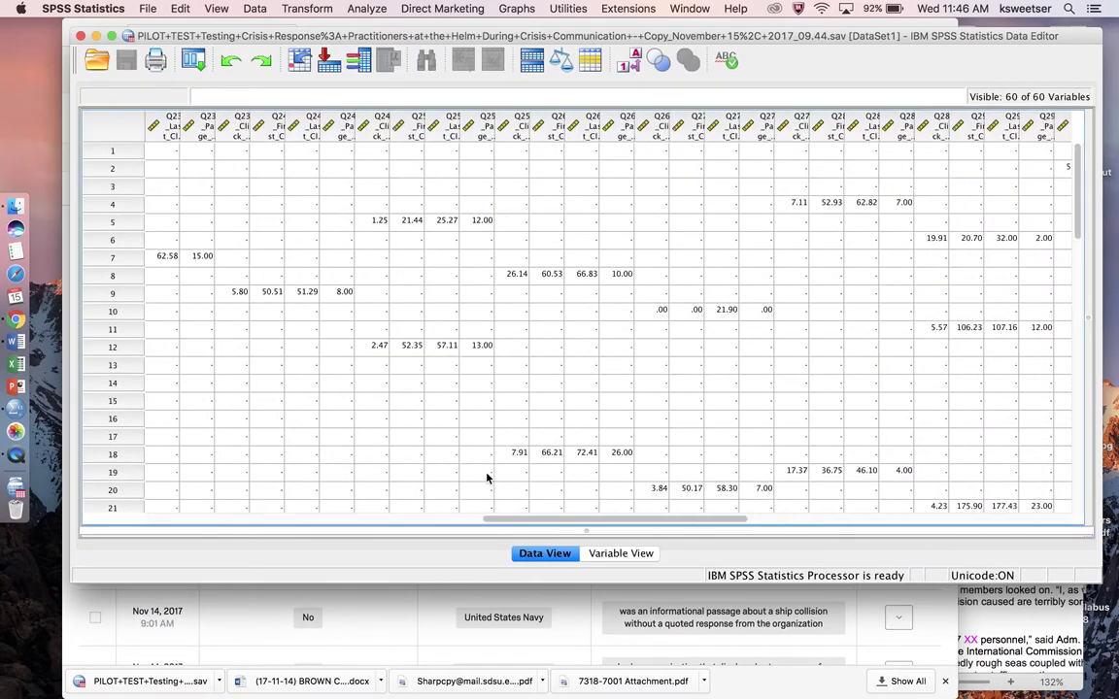
pyautogui.hscroll(5, 487, 476)
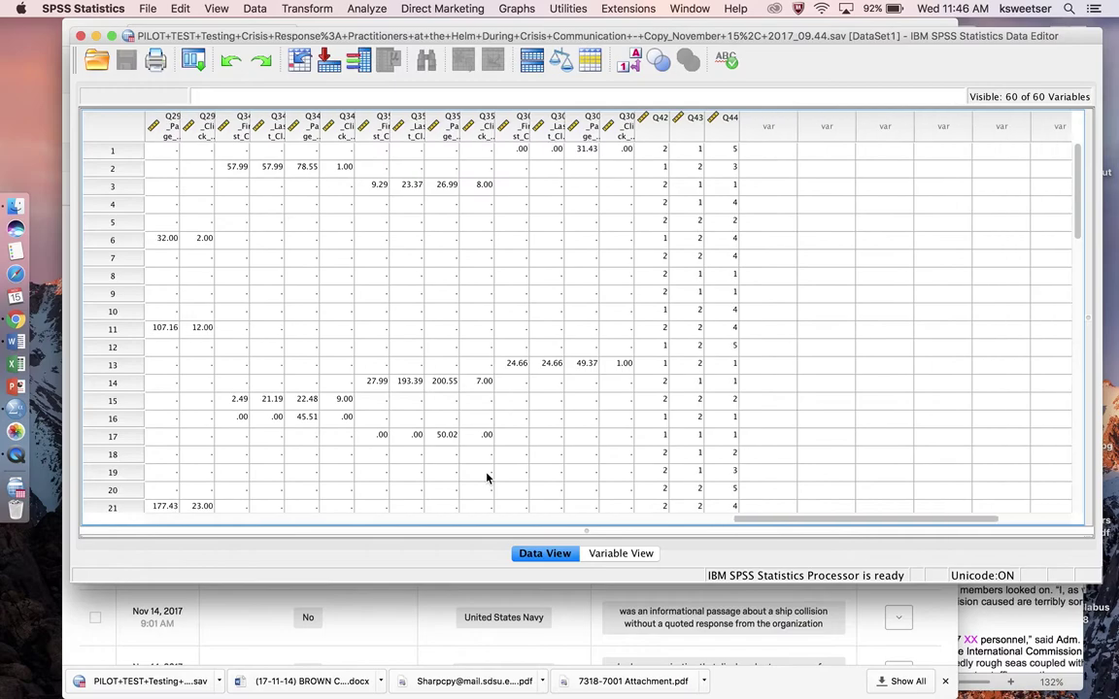
pyautogui.scroll(-1, 487, 476)
pyautogui.hscroll(-20, 487, 476)
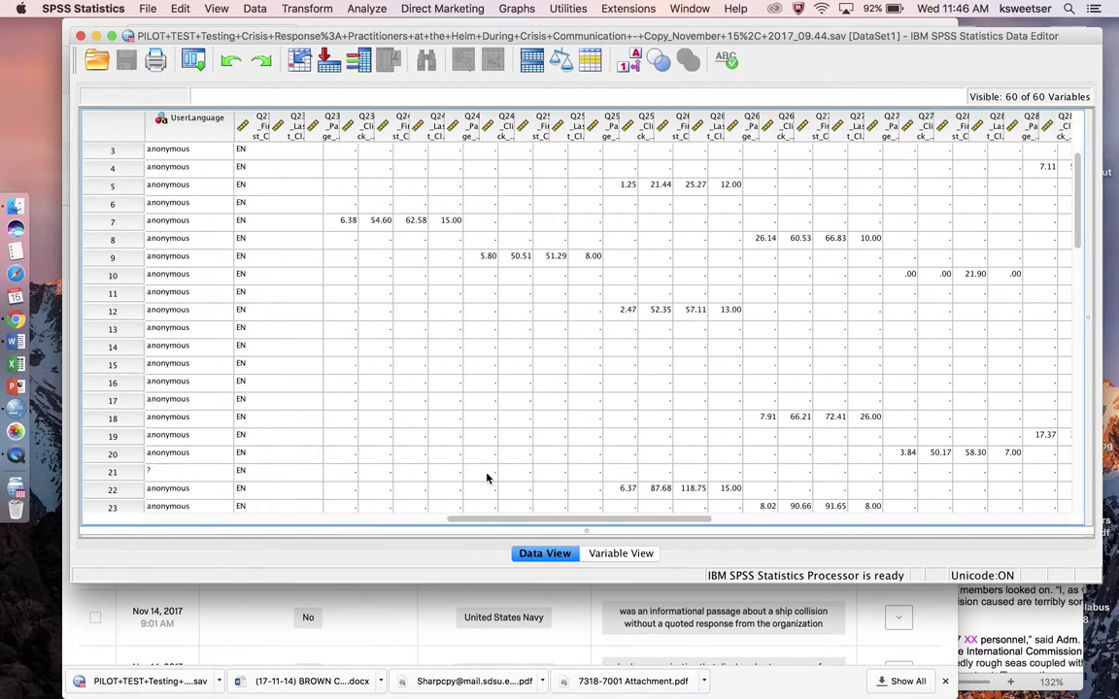
pyautogui.scroll(-1, 486, 476)
pyautogui.hscroll(8, 486, 477)
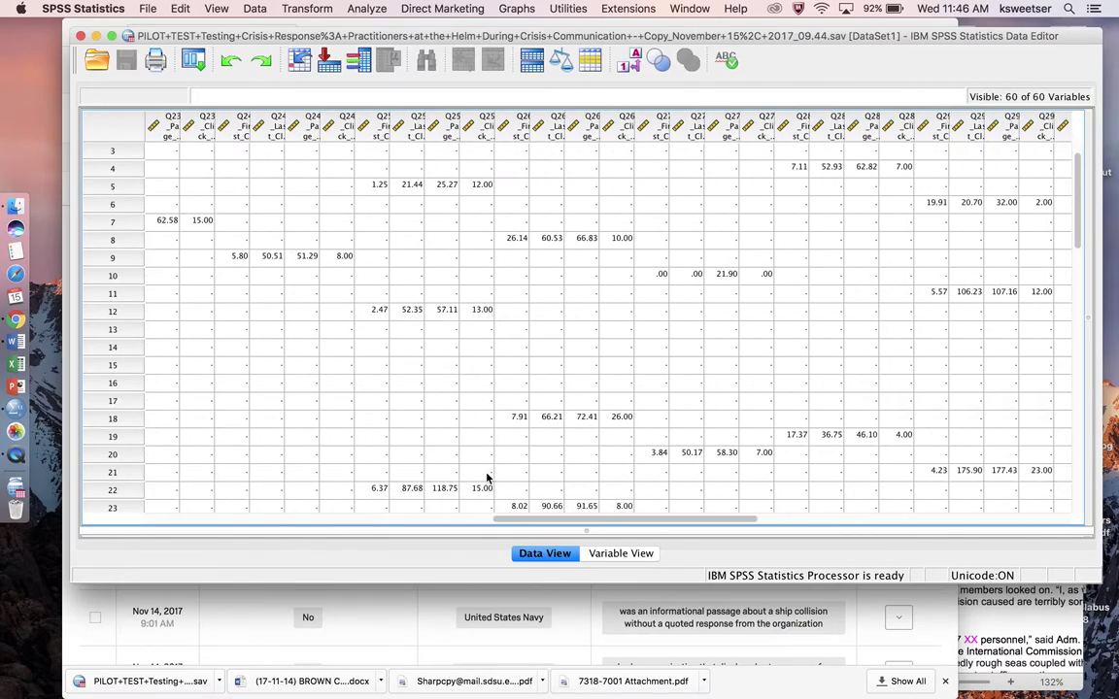
pyautogui.hscroll(-10, 387, 358)
pyautogui.scroll(2, 387, 358)
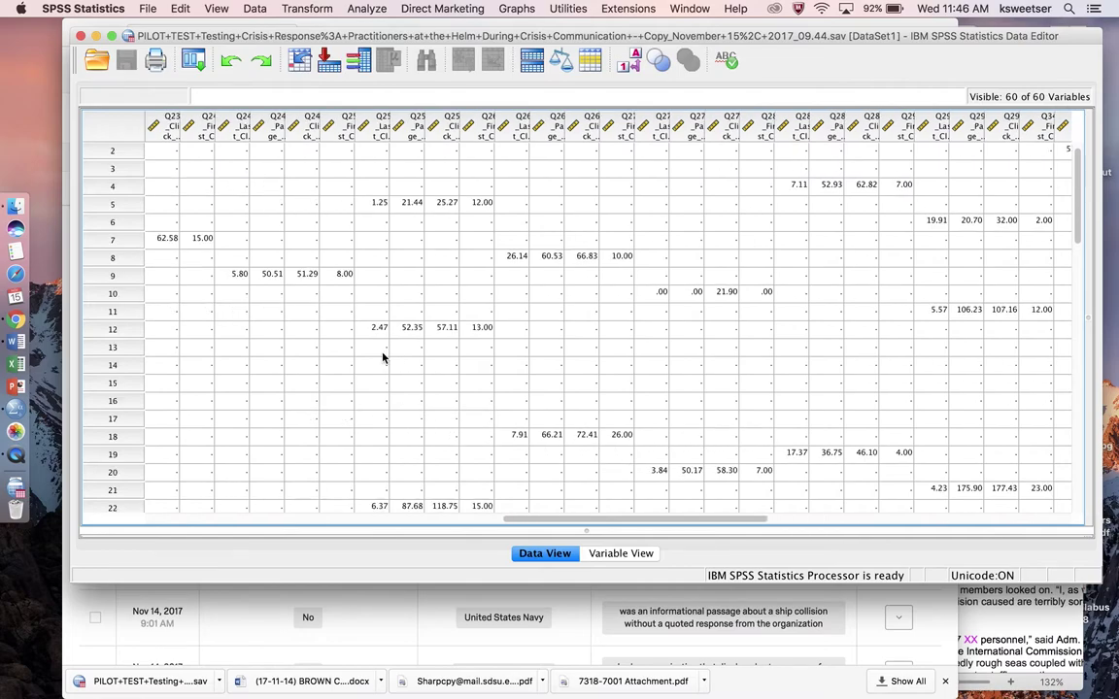
pyautogui.hscroll(2, 383, 358)
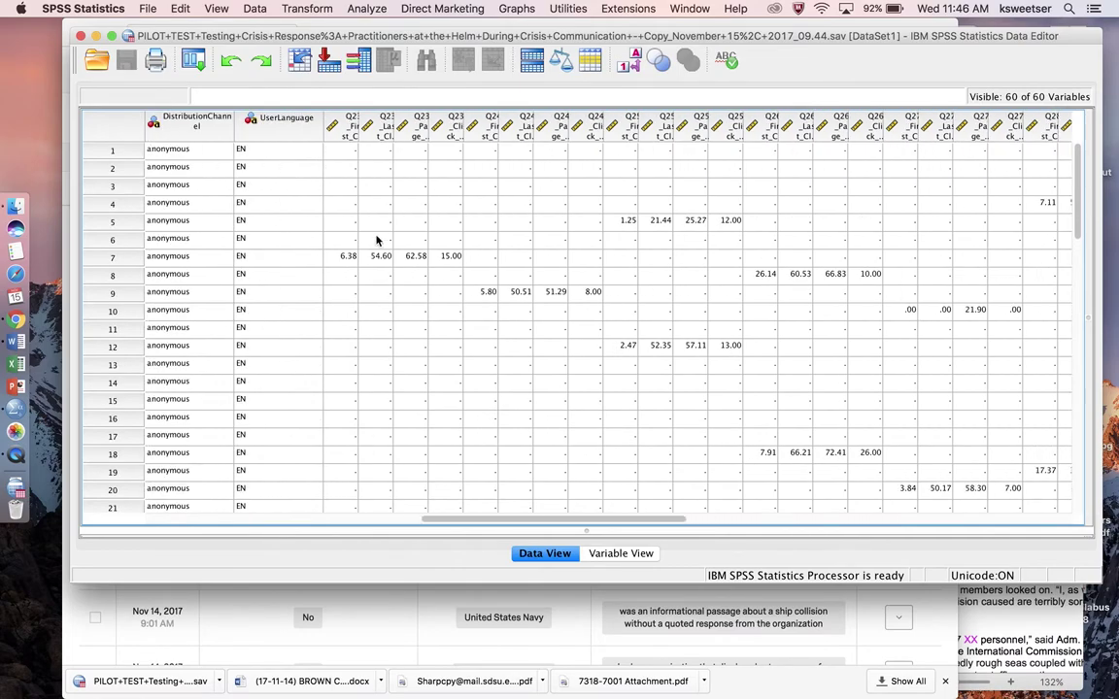
pyautogui.click(341, 258)
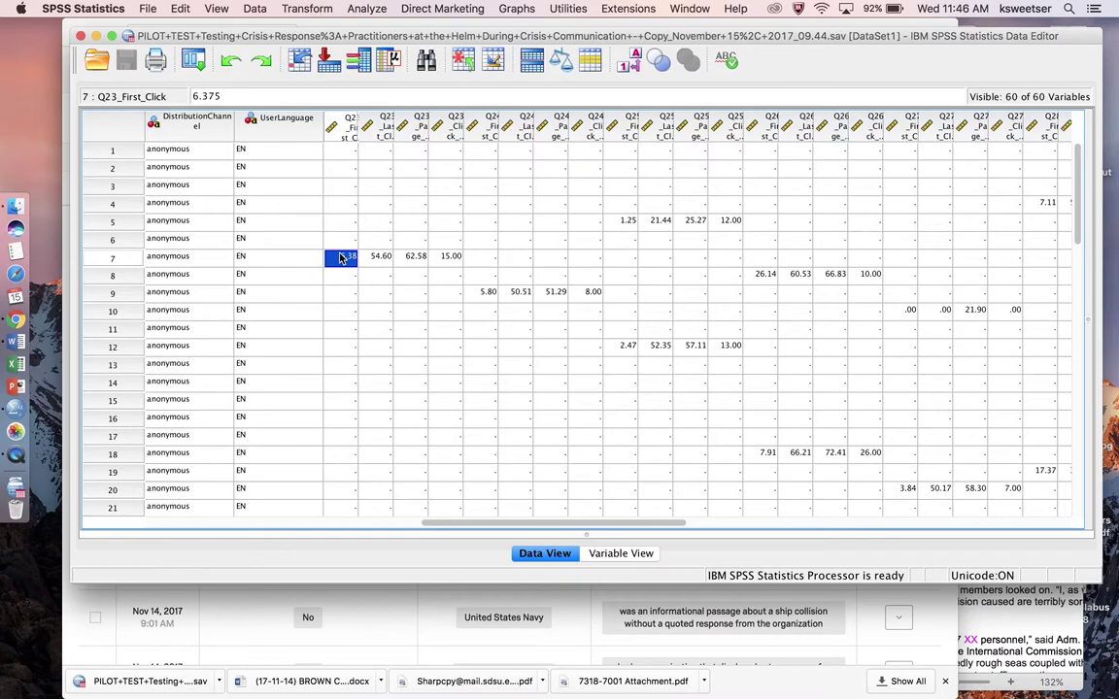
# Select respondent 7's Q23 timing cells, then the whole row for respondent 7
pyautogui.hotkey('shift', 'Right')
pyautogui.hotkey('shift', 'Right')
pyautogui.hotkey('shift', 'Right')
pyautogui.hotkey('shift', 'Right')
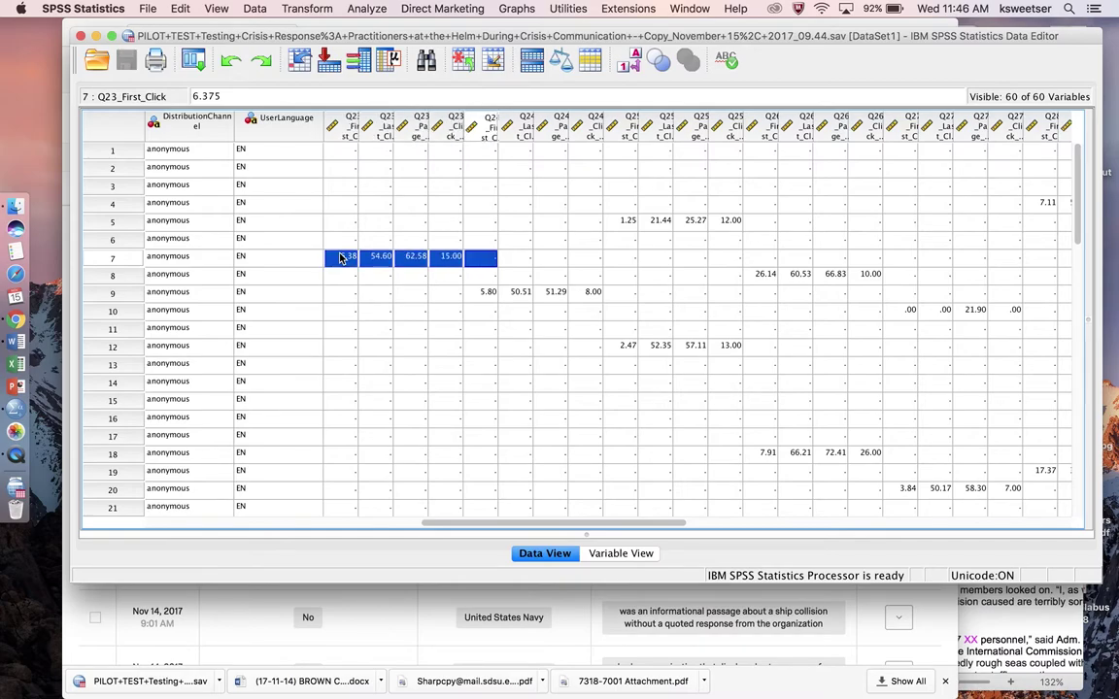
pyautogui.press('Right')
pyautogui.press('Right')
pyautogui.press('Right')
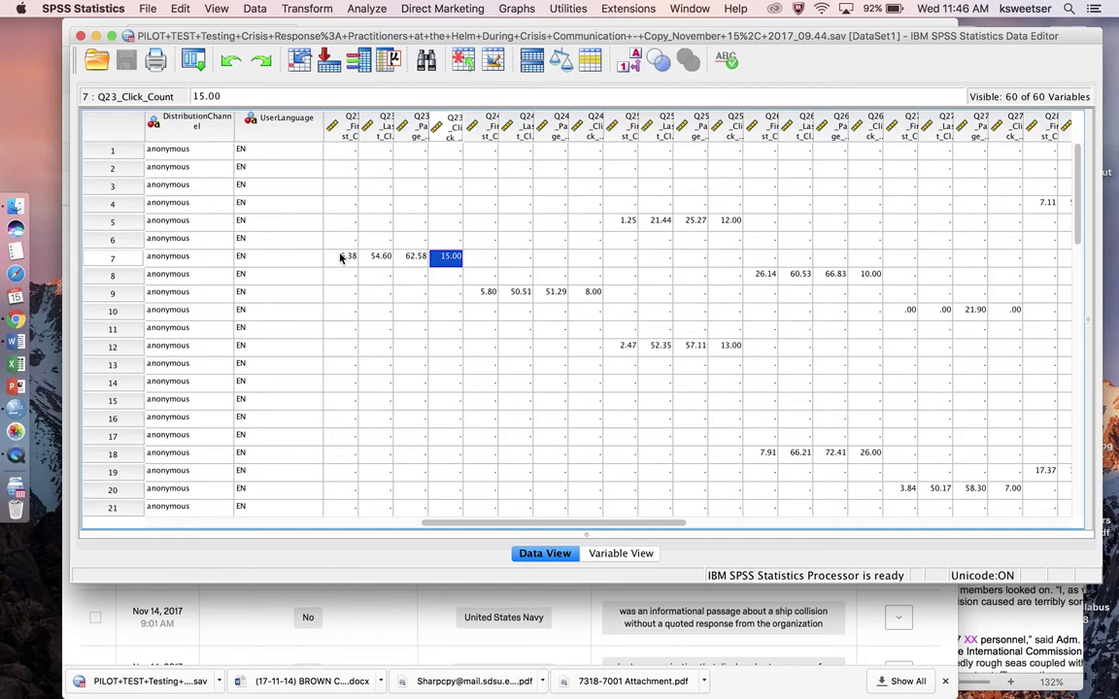
pyautogui.click(113, 260)
# Scroll back to the Q23 timings and select the Q23_First_Click column
pyautogui.hscroll(15, 550, 315)
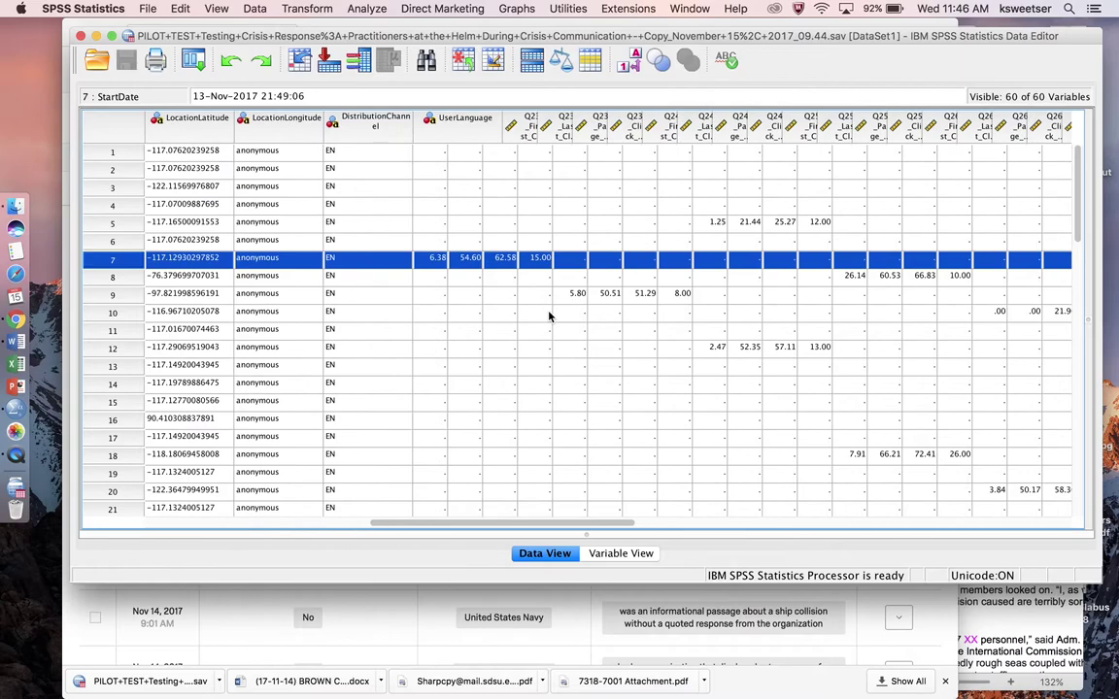
pyautogui.hscroll(10, 550, 317)
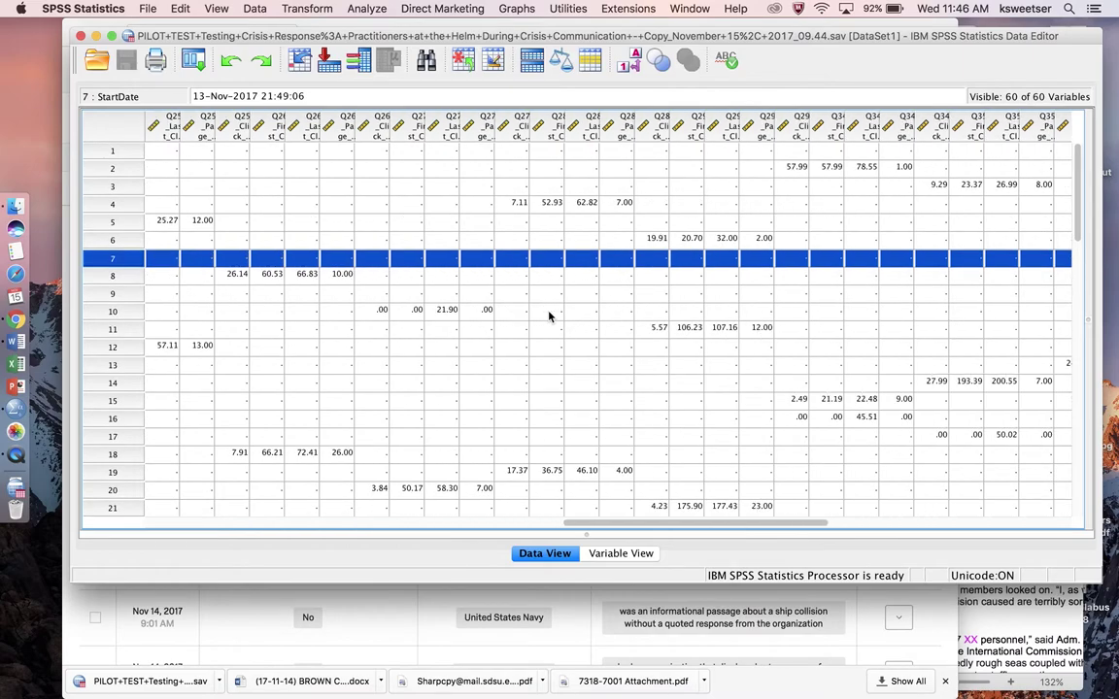
pyautogui.hscroll(8, 549, 317)
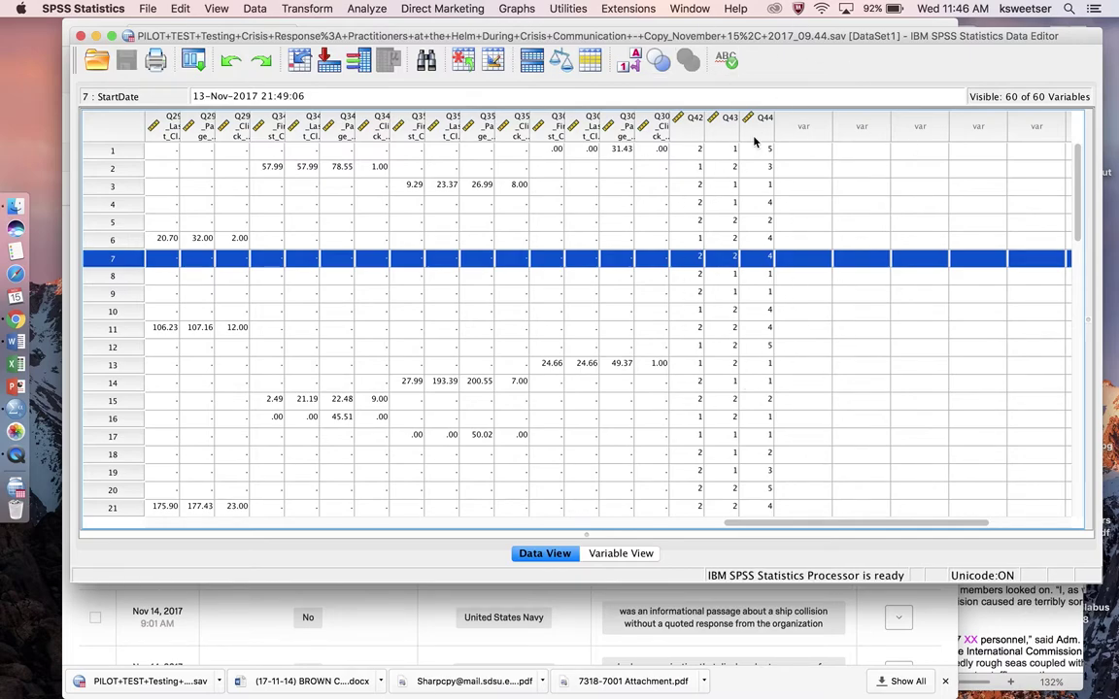
pyautogui.hscroll(-6, 691, 261)
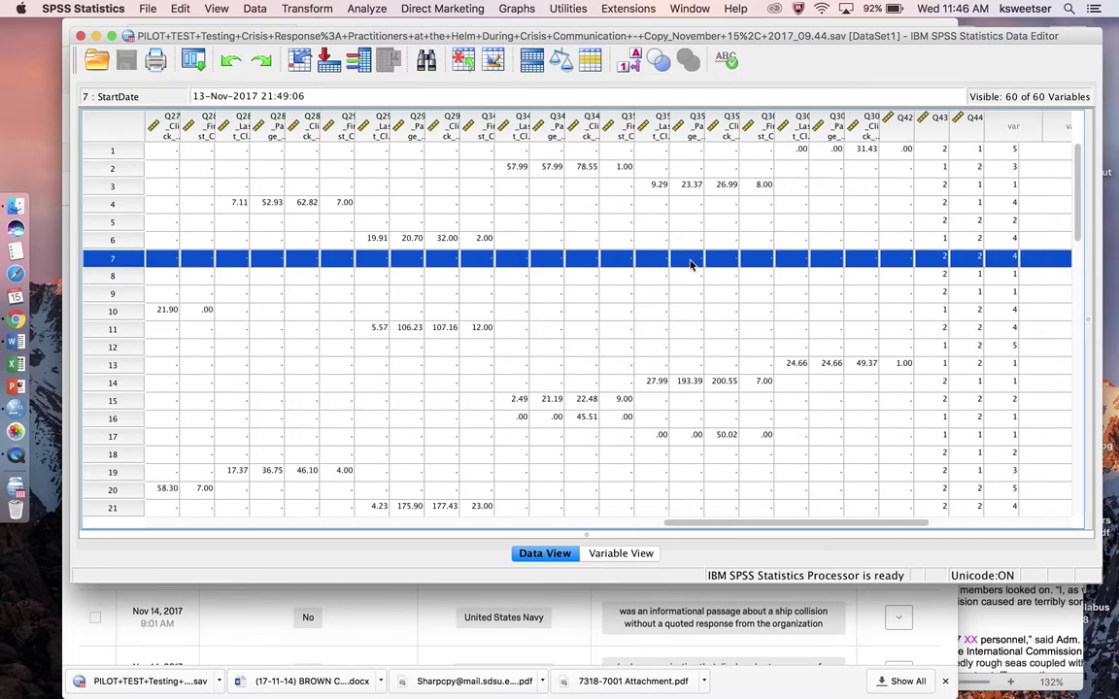
pyautogui.hscroll(-10, 690, 260)
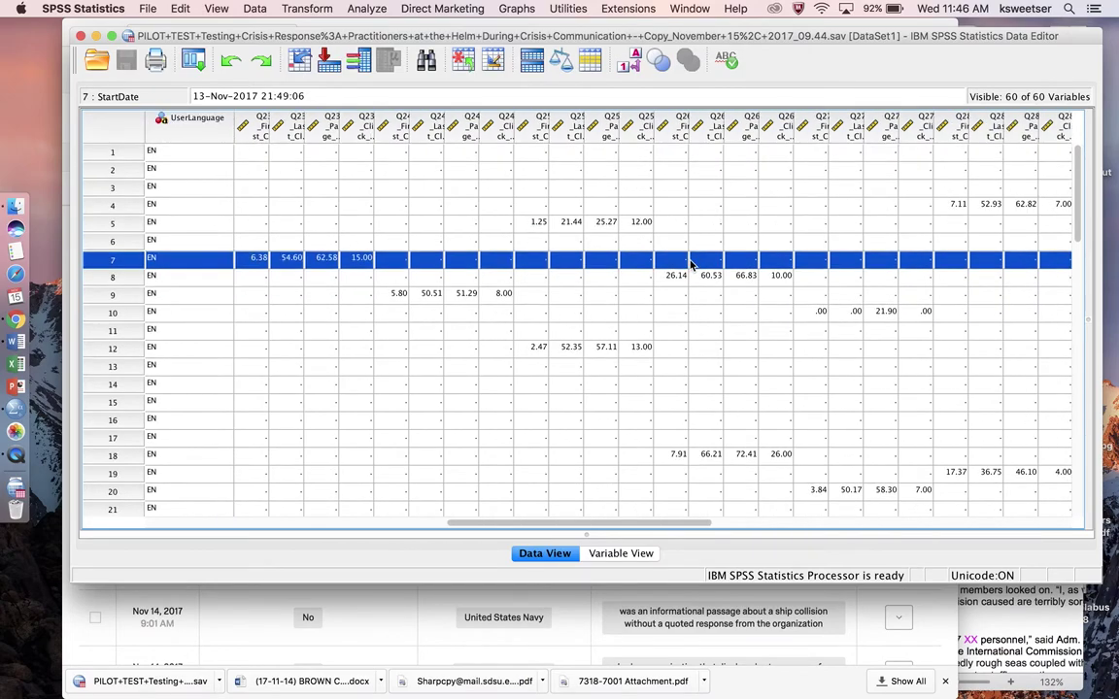
pyautogui.click(258, 130)
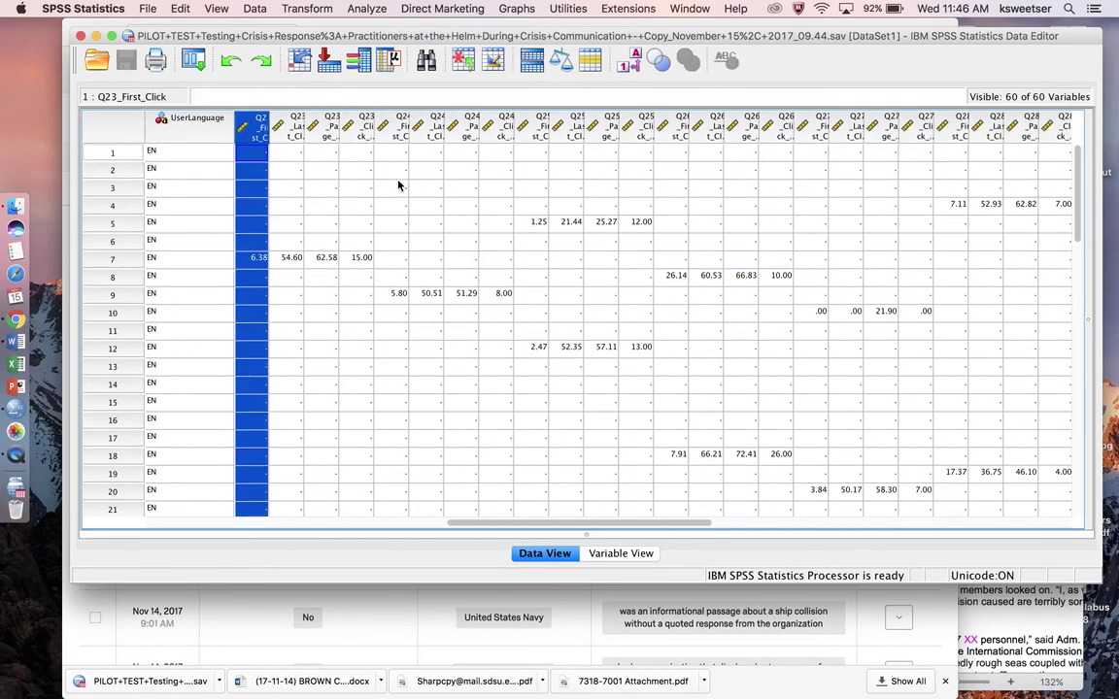
# Extend the column selection from Q23_First_Click through the Q30 click-count column and scan the values
pyautogui.hscroll(6, 397, 185)
pyautogui.hscroll(8, 397, 185)
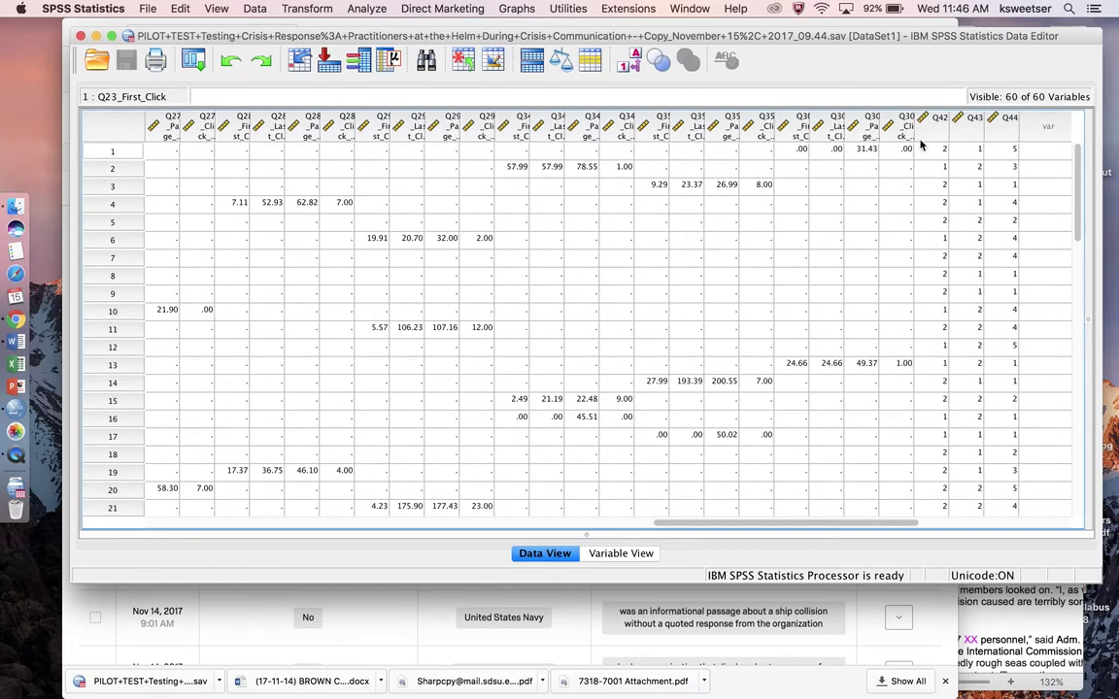
pyautogui.keyDown('shift'); pyautogui.click(901, 124); pyautogui.keyUp('shift')
pyautogui.hscroll(-10, 744, 326)
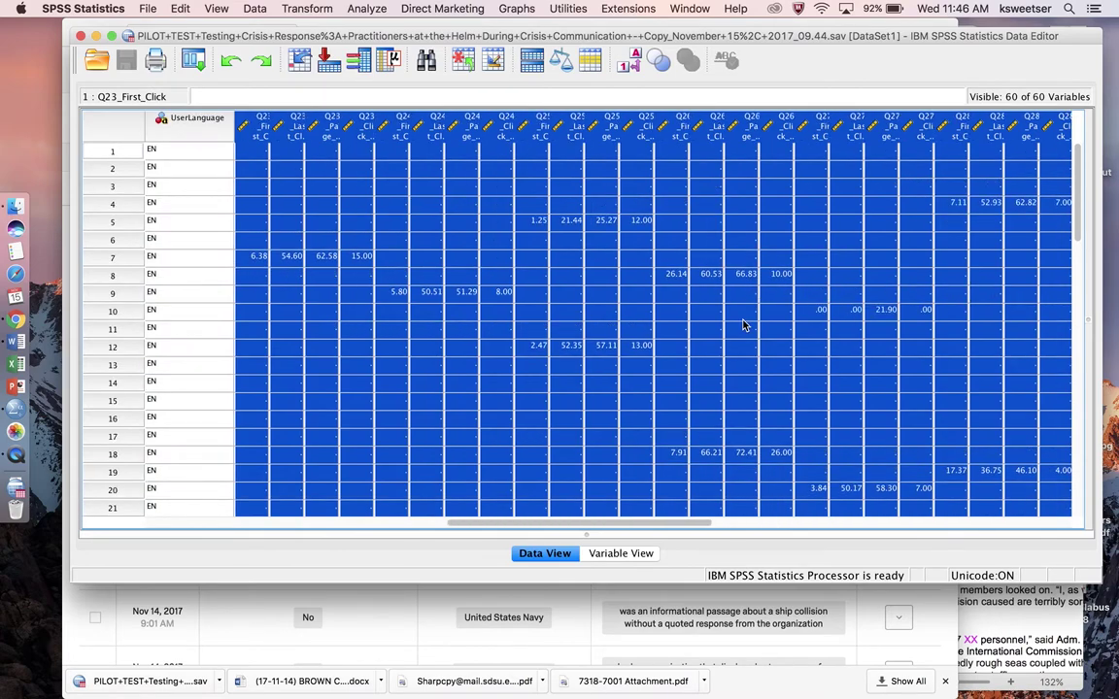
pyautogui.hscroll(2, 744, 325)
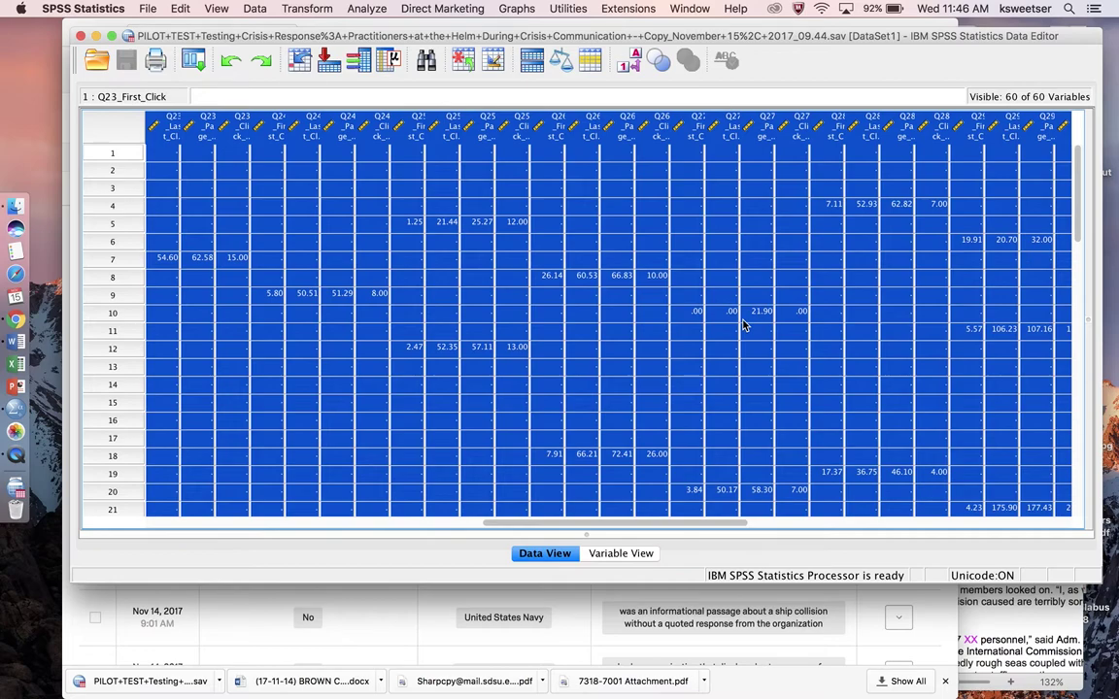
pyautogui.hscroll(-2, 745, 325)
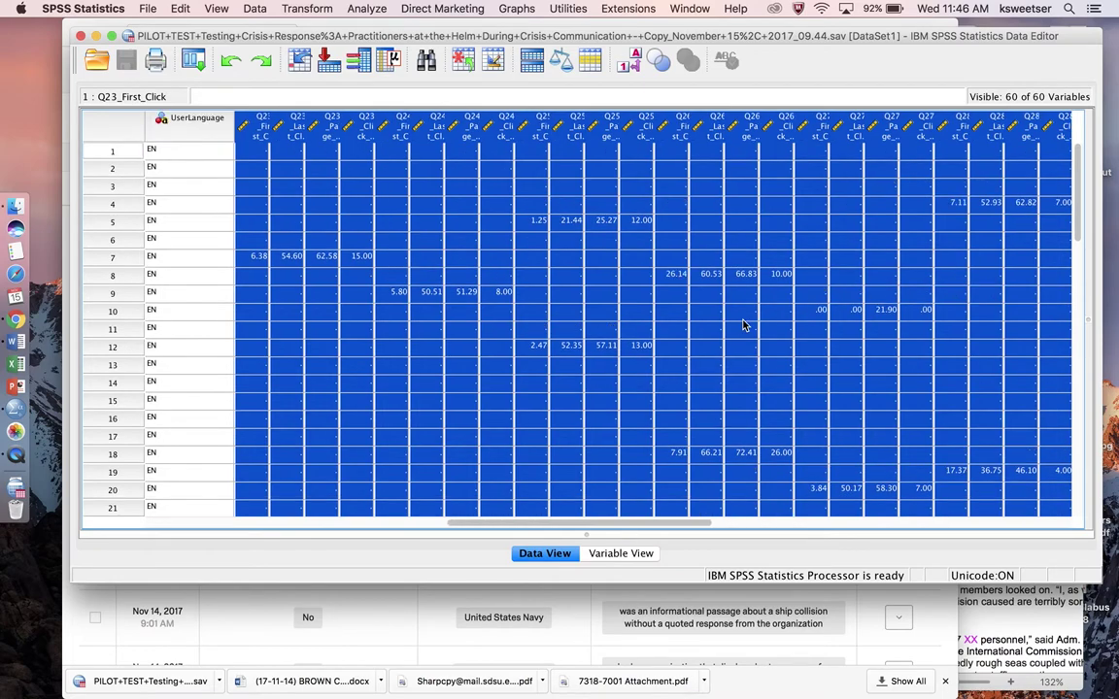
pyautogui.hscroll(10, 744, 326)
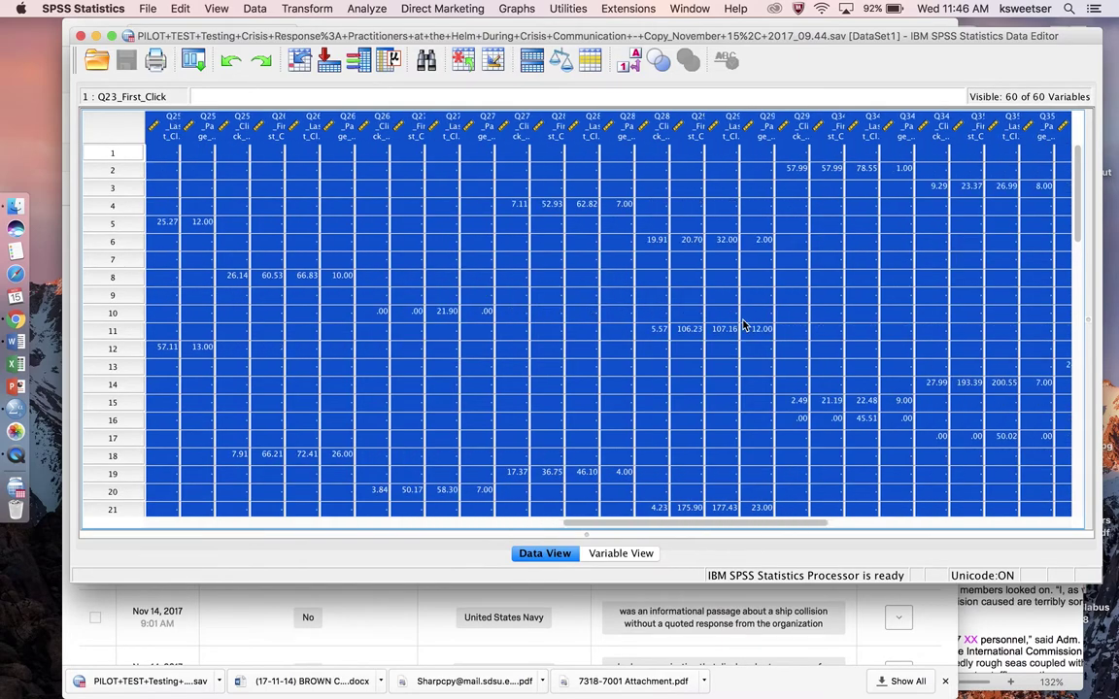
pyautogui.hscroll(3, 744, 326)
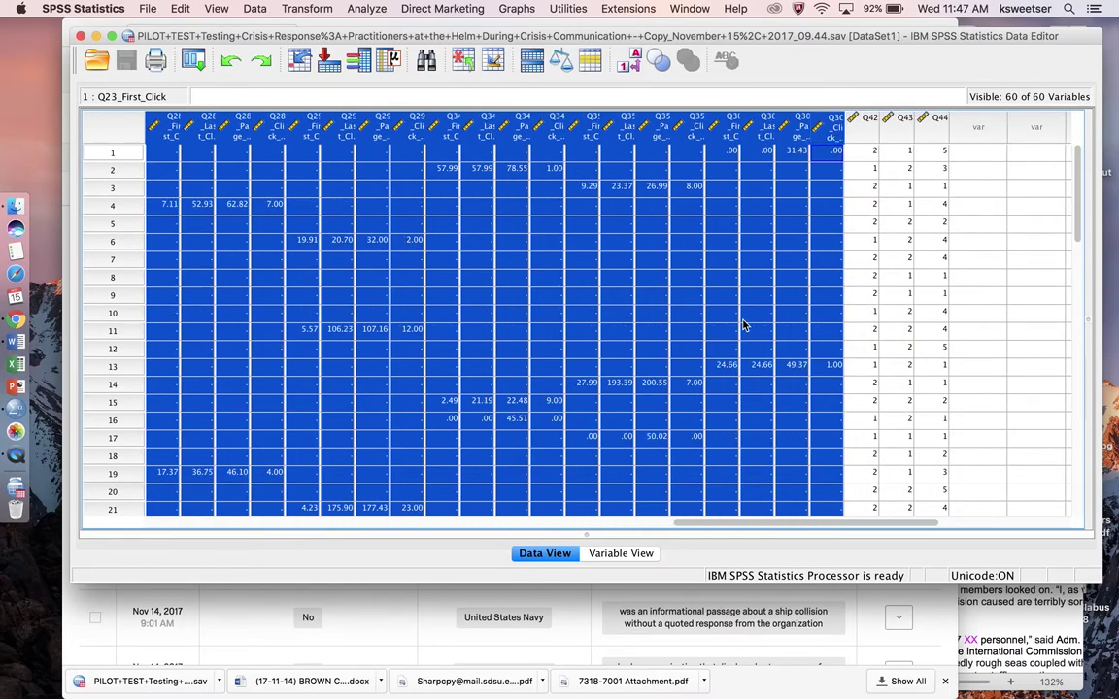
# Select the Q23_First_Click variable (row 18) in Variable View
pyautogui.click(627, 555)
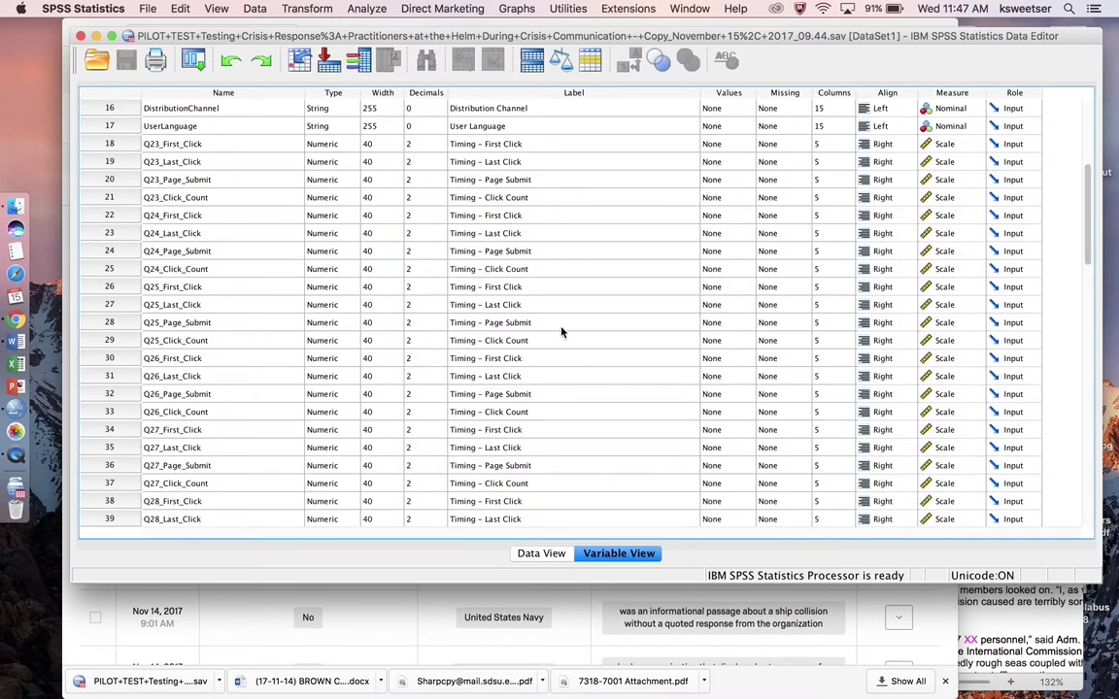
pyautogui.scroll(-1, 560, 332)
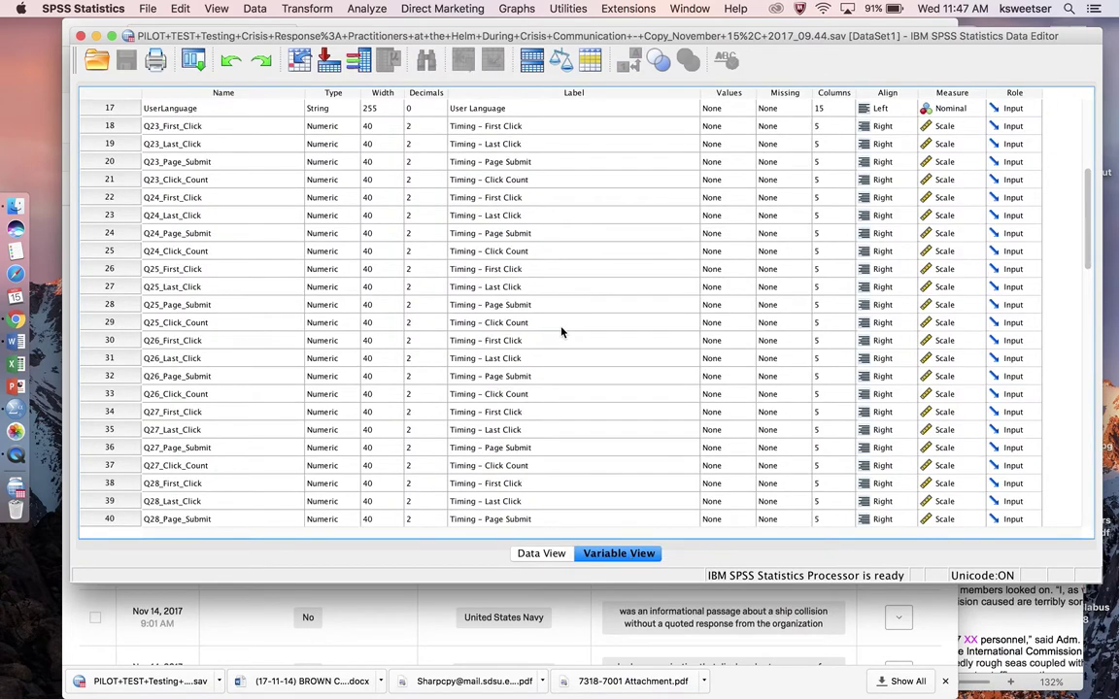
pyautogui.scroll(6, 561, 335)
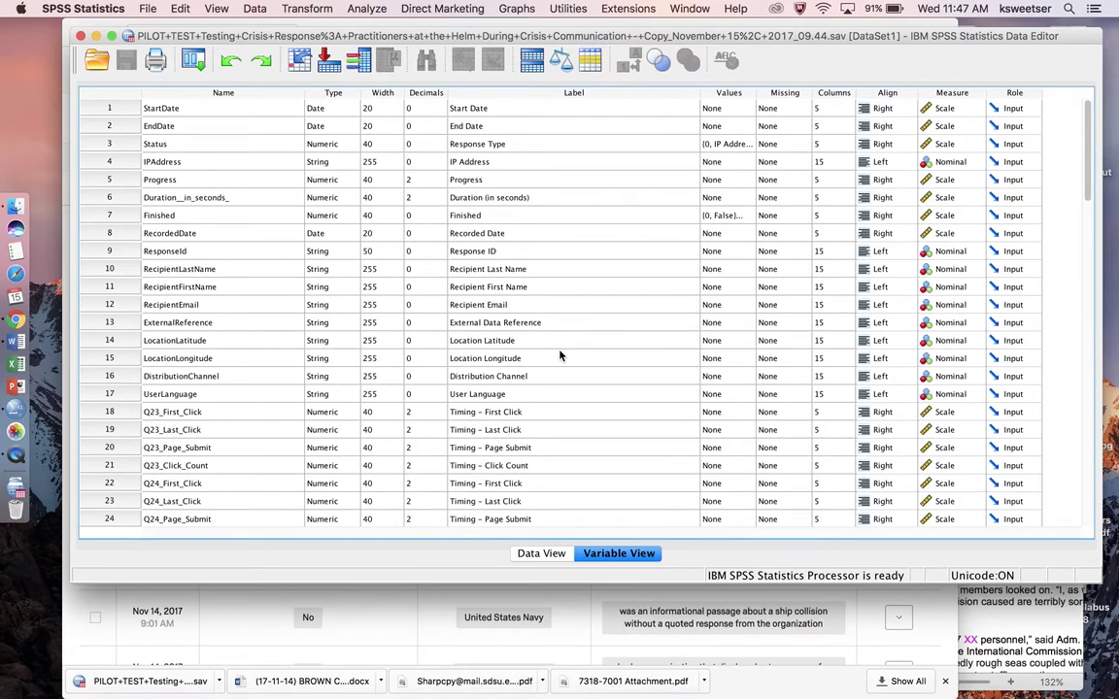
pyautogui.click(127, 413)
# Confirm in the Word protocol that Q23 is listed under Cell 5, Concessional Response by U.S. Navy
pyautogui.click(974, 632)
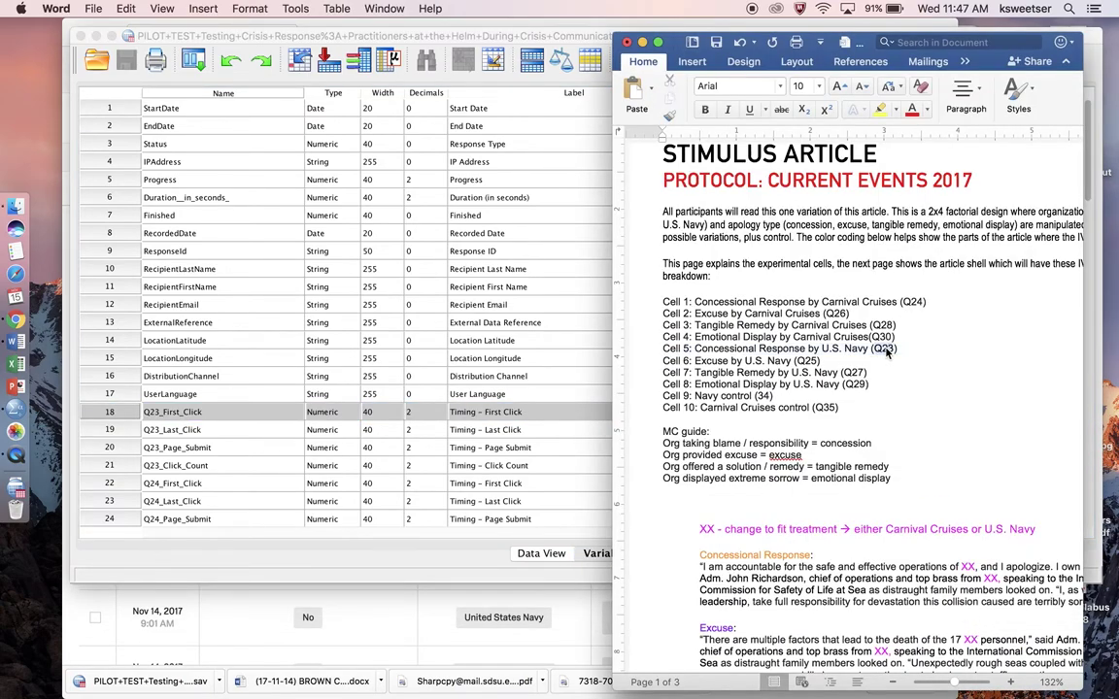
pyautogui.doubleClick(884, 349)
pyautogui.click(111, 413)
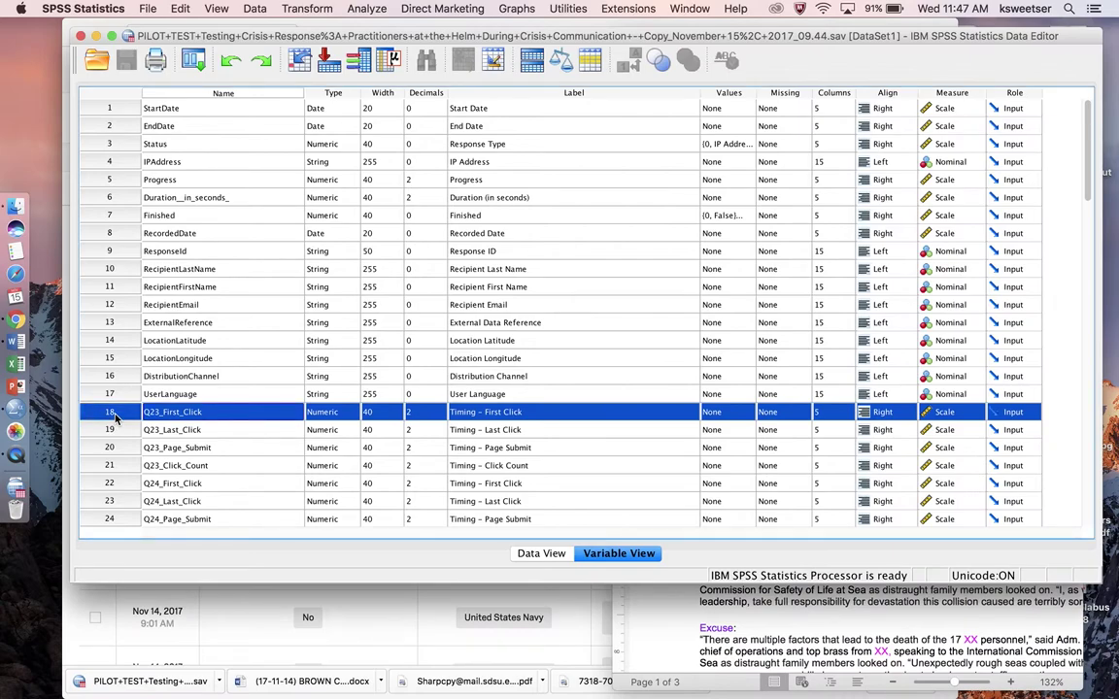
# Jump to the Q23_First_Click data and highlight the Cell 5 line in the Word protocol
pyautogui.doubleClick(113, 413)
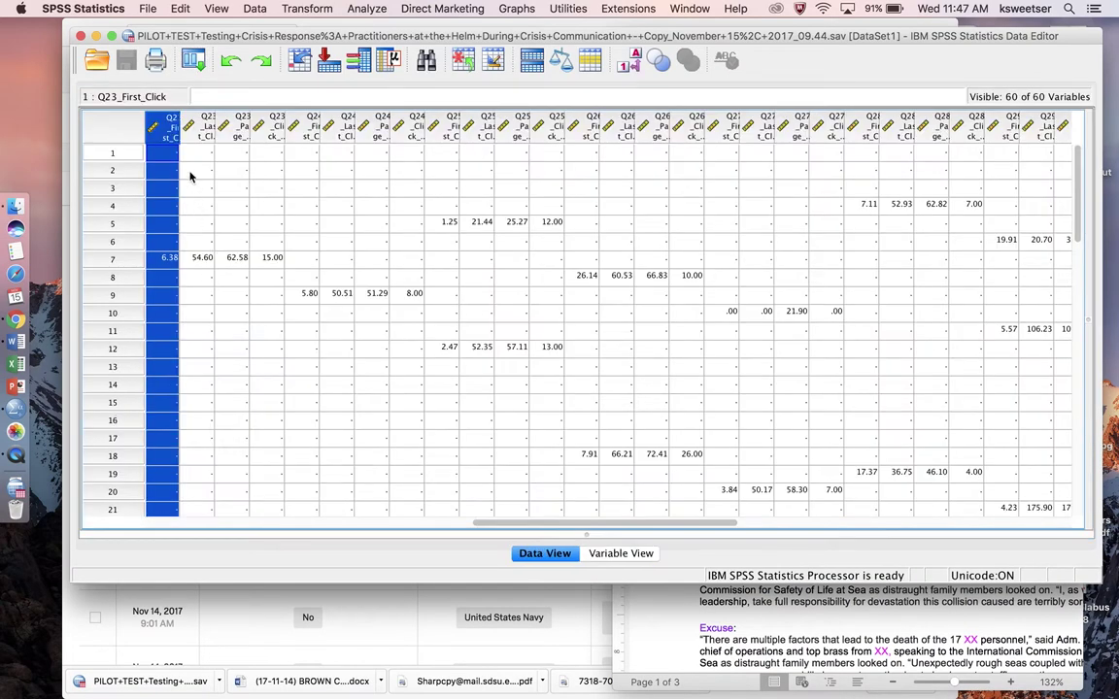
pyautogui.click(730, 657)
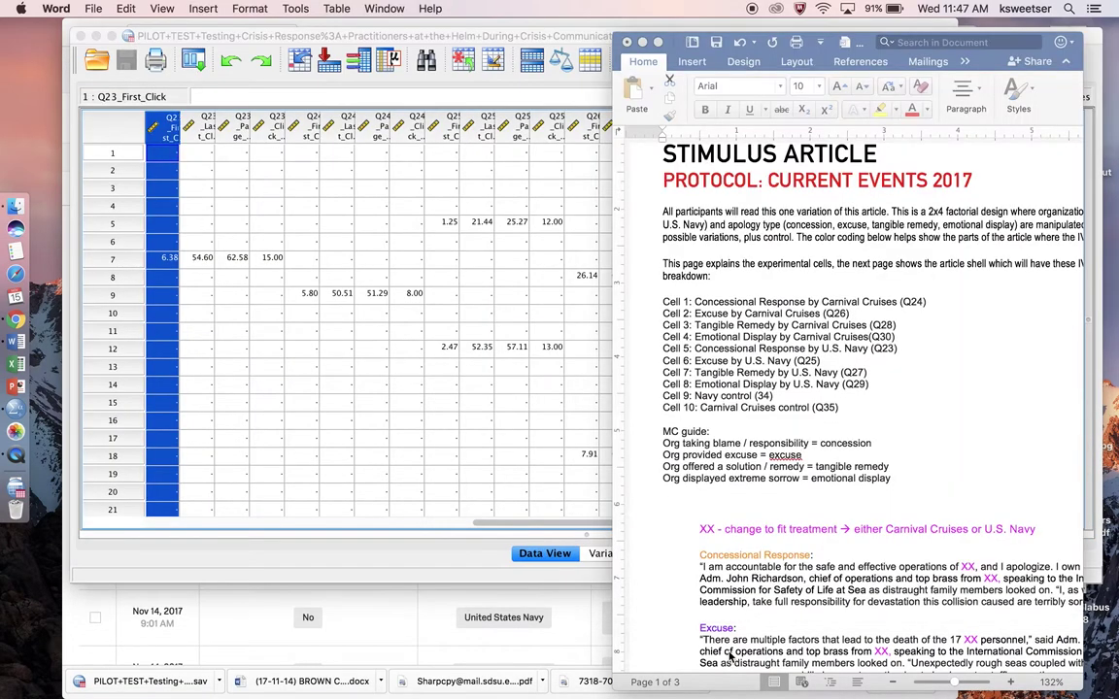
pyautogui.tripleClick(740, 351)
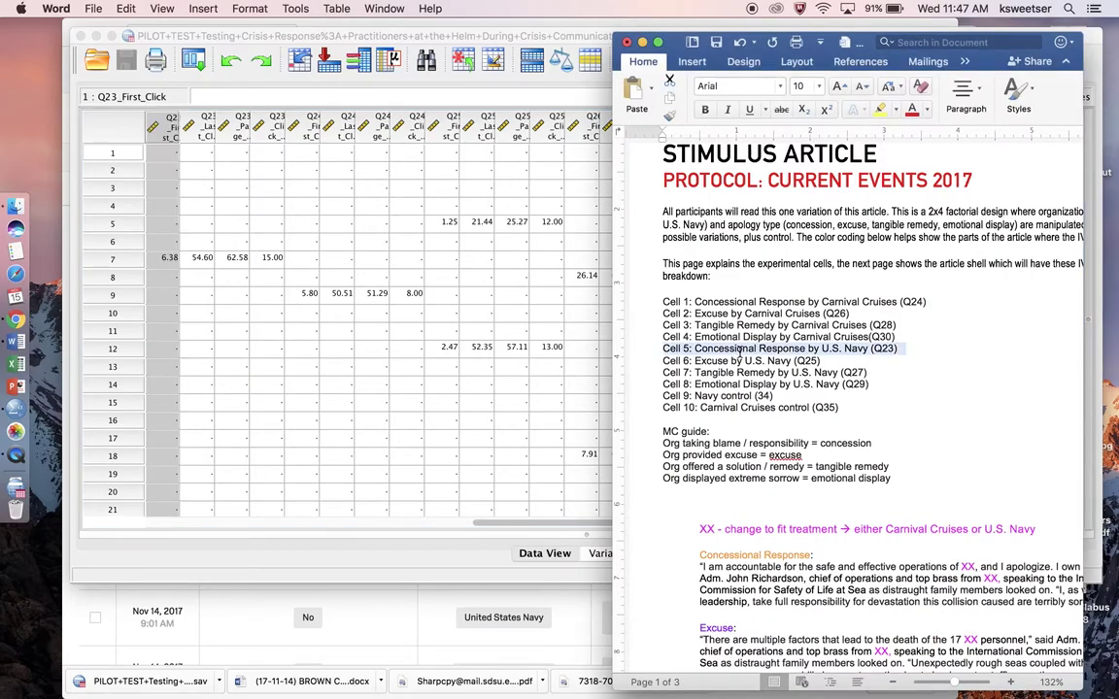
pyautogui.click(187, 240)
# Inspect row 7 and select the four Q23 timing columns as Cell 5's data
pyautogui.click(165, 260)
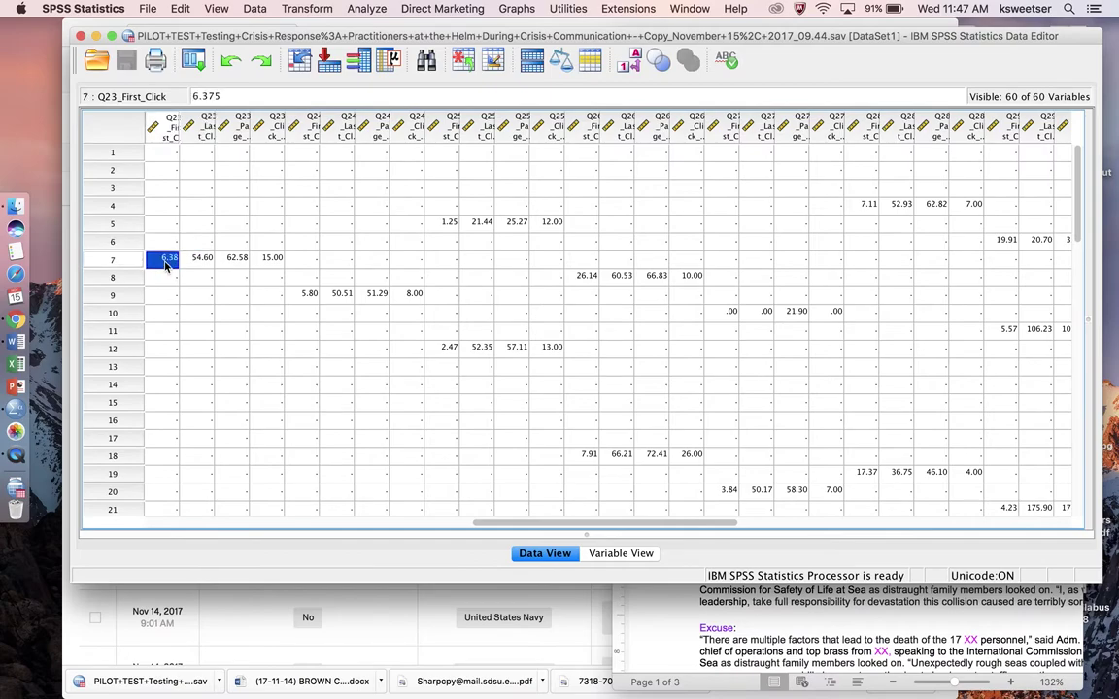
pyautogui.click(170, 136)
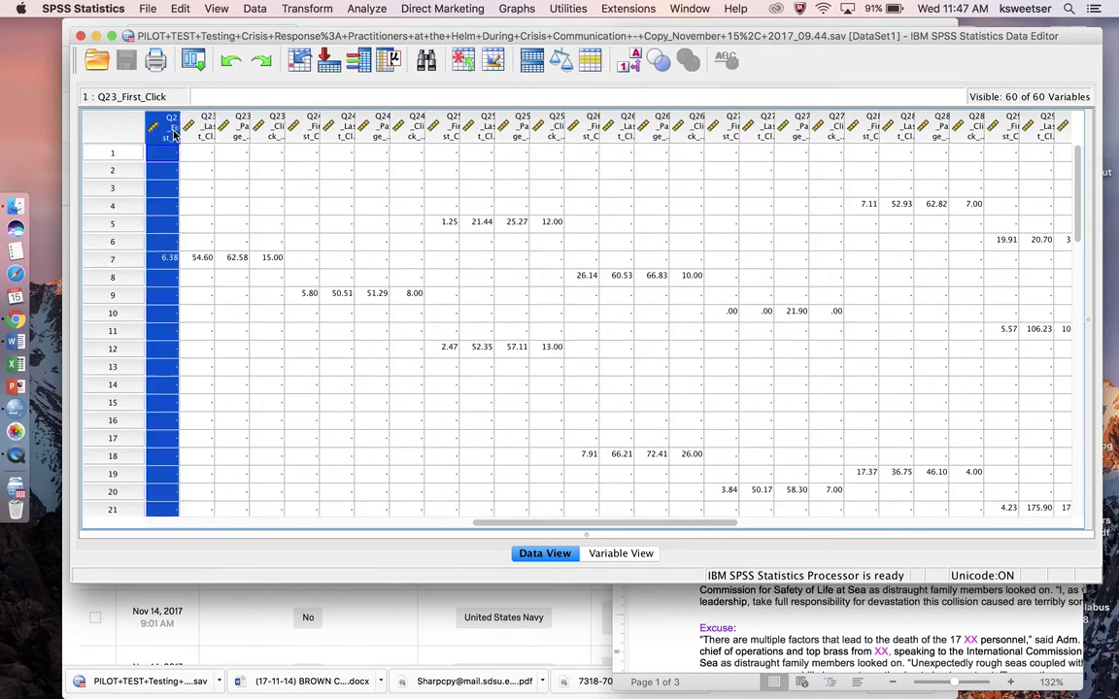
pyautogui.moveTo(199, 141); pyautogui.dragTo(281, 151)
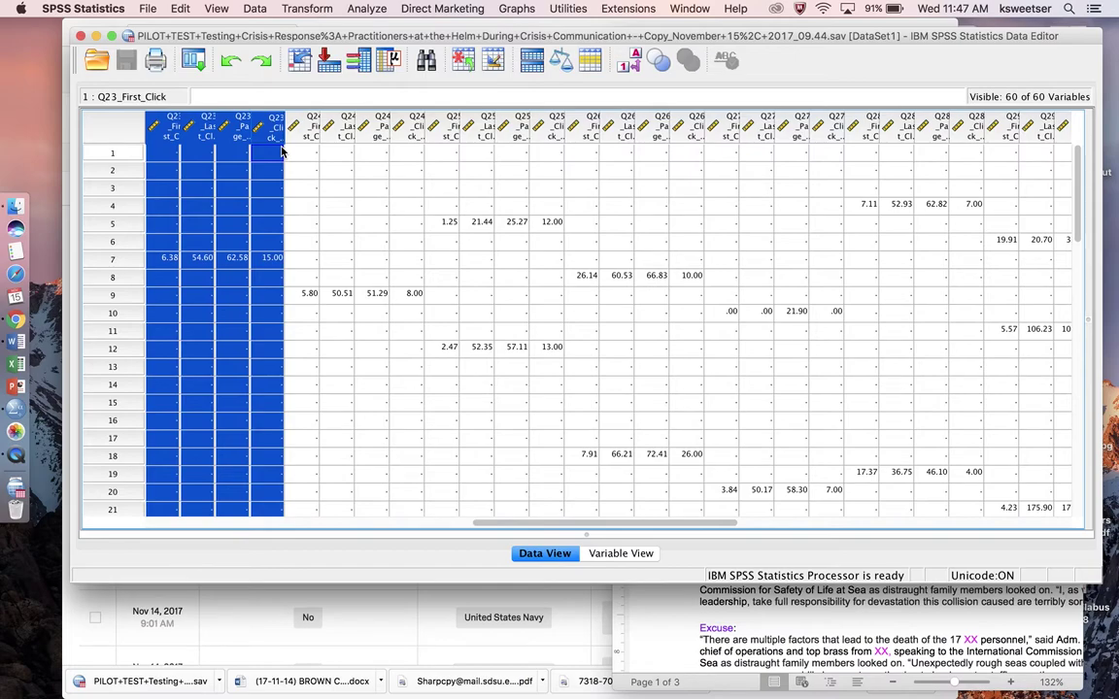
pyautogui.click(299, 152)
# Insert a new empty variable, VAR00001, before the Q23_First_Click column
pyautogui.hscroll(-10, 300, 165)
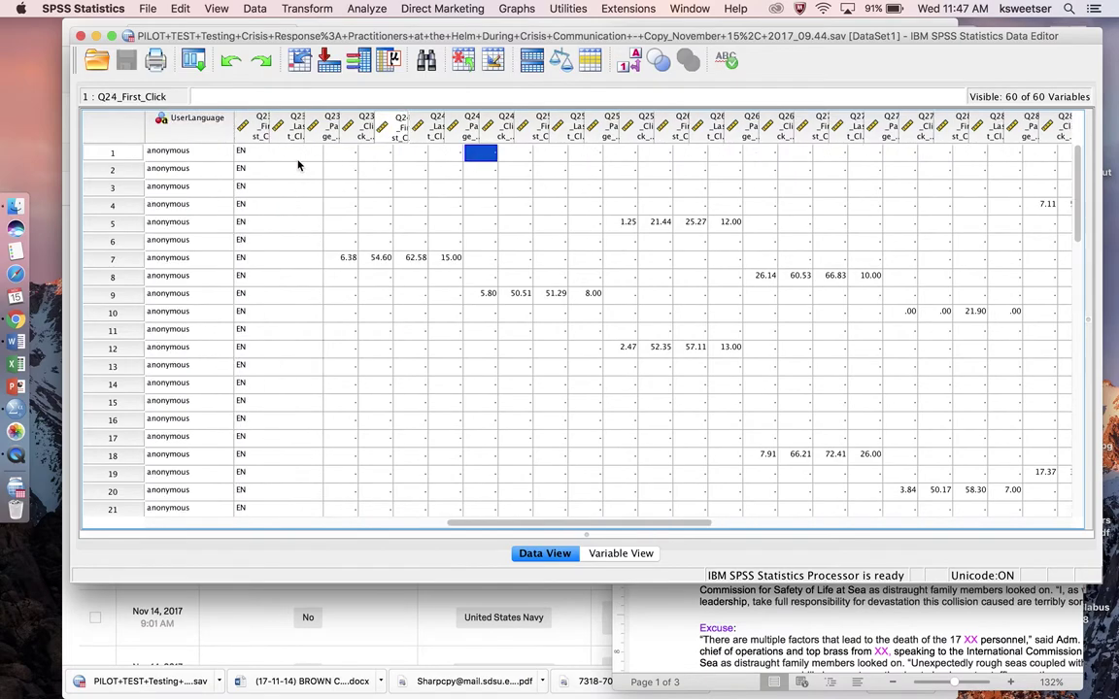
pyautogui.click(699, 131)
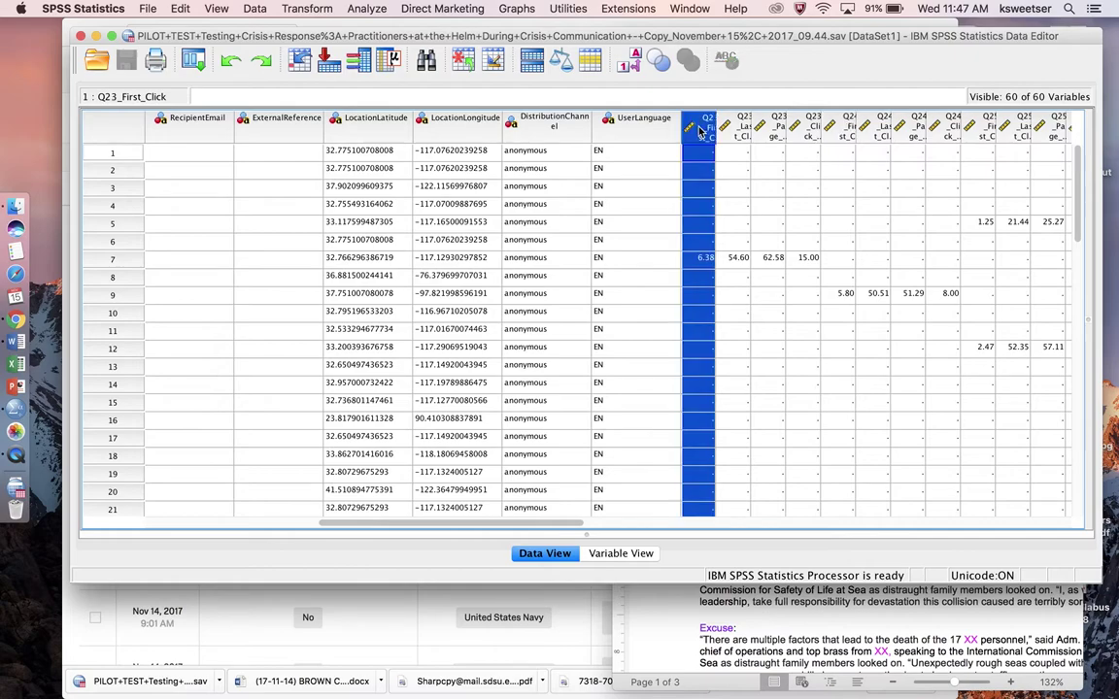
pyautogui.rightClick(699, 131)
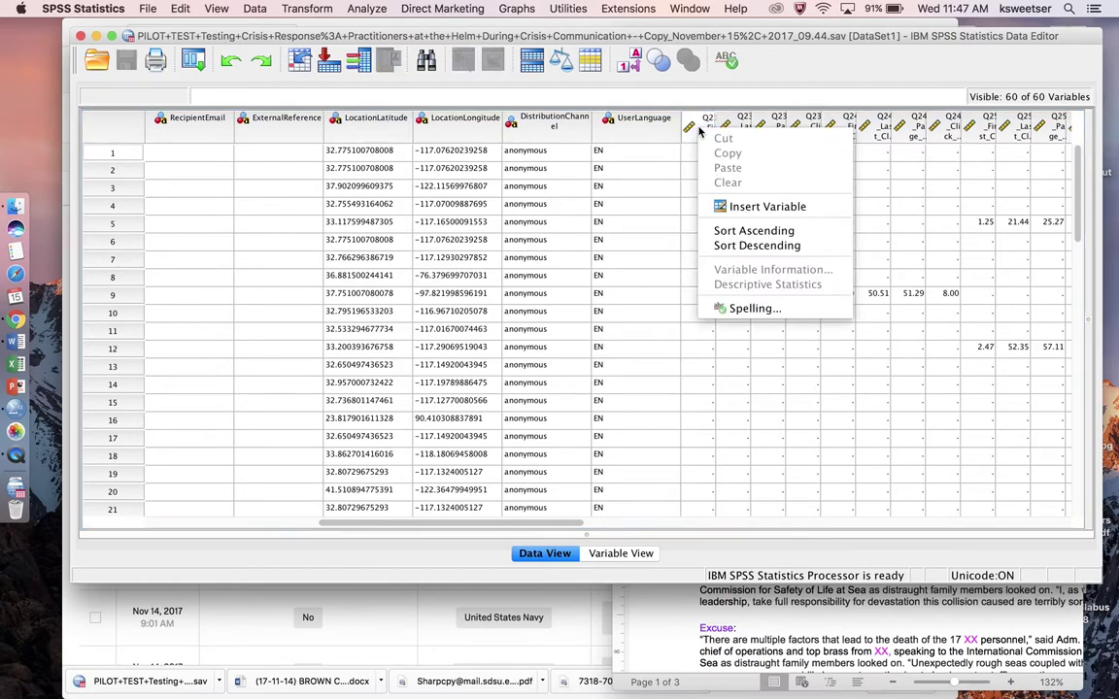
pyautogui.click(748, 206)
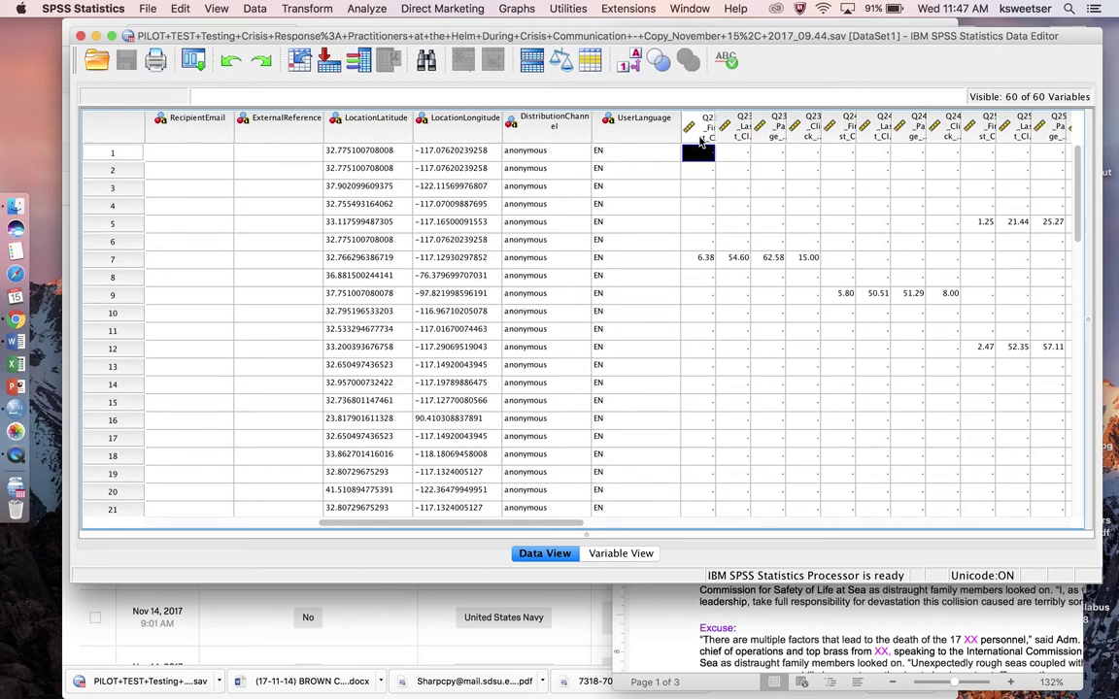
pyautogui.click(700, 139)
pyautogui.rightClick(699, 132)
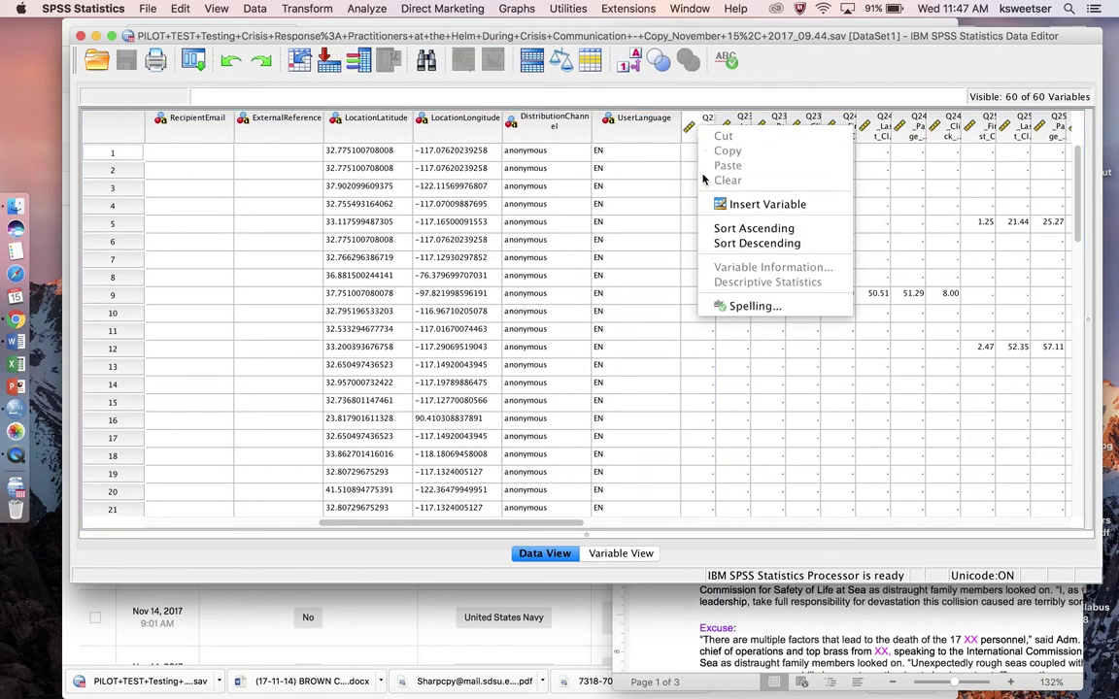
pyautogui.rightClick(692, 124)
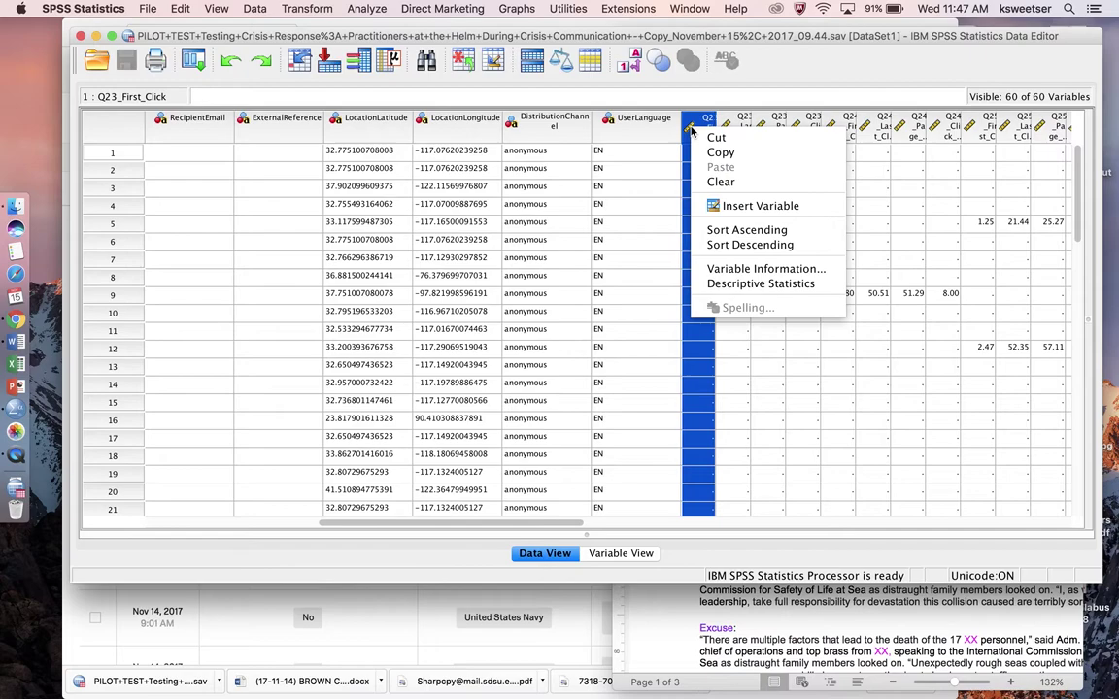
pyautogui.click(760, 206)
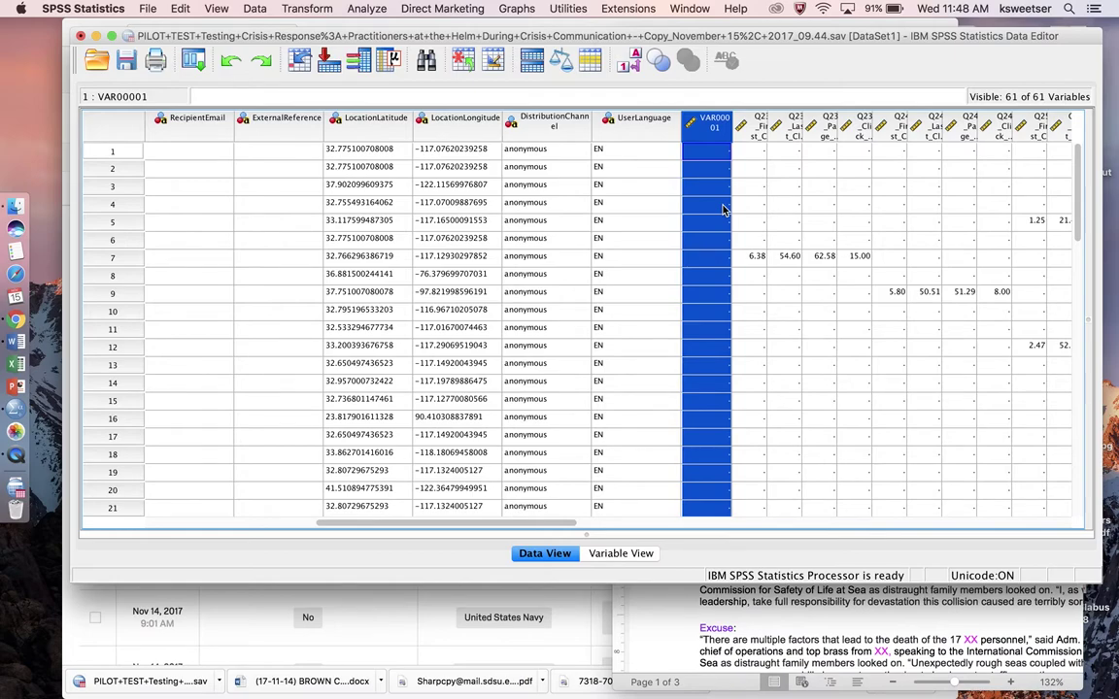
# Label the new variable 'Experimental Cell', rename VAR00001 to Cell, and view its column
pyautogui.hotkey('ctrl', 't')
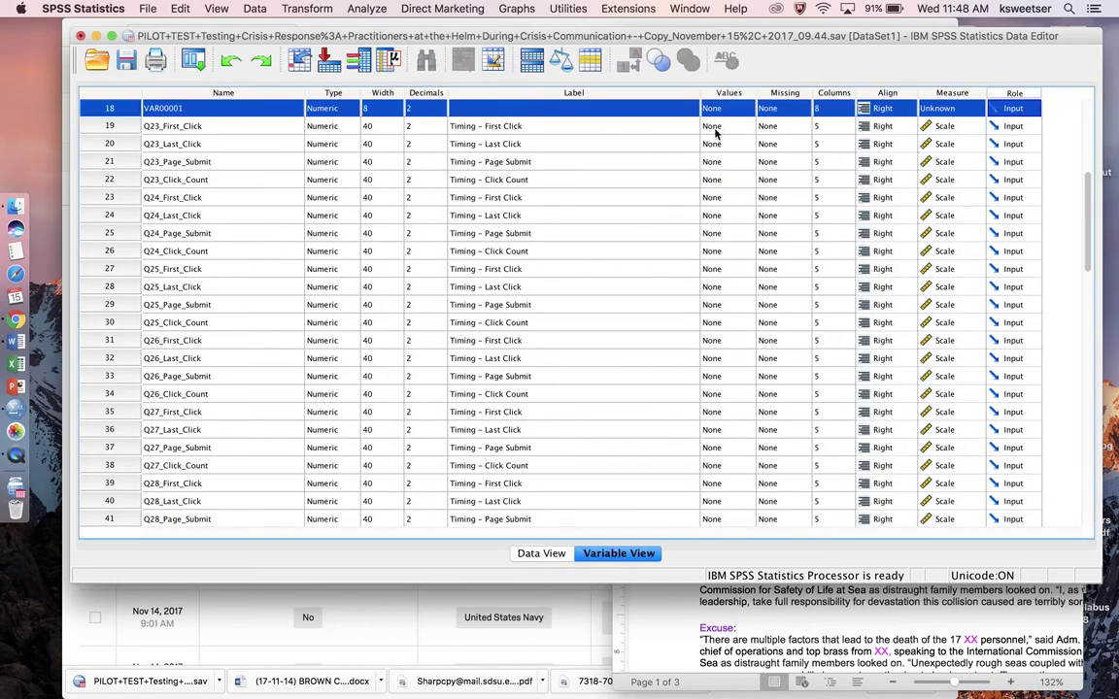
pyautogui.click(515, 109)
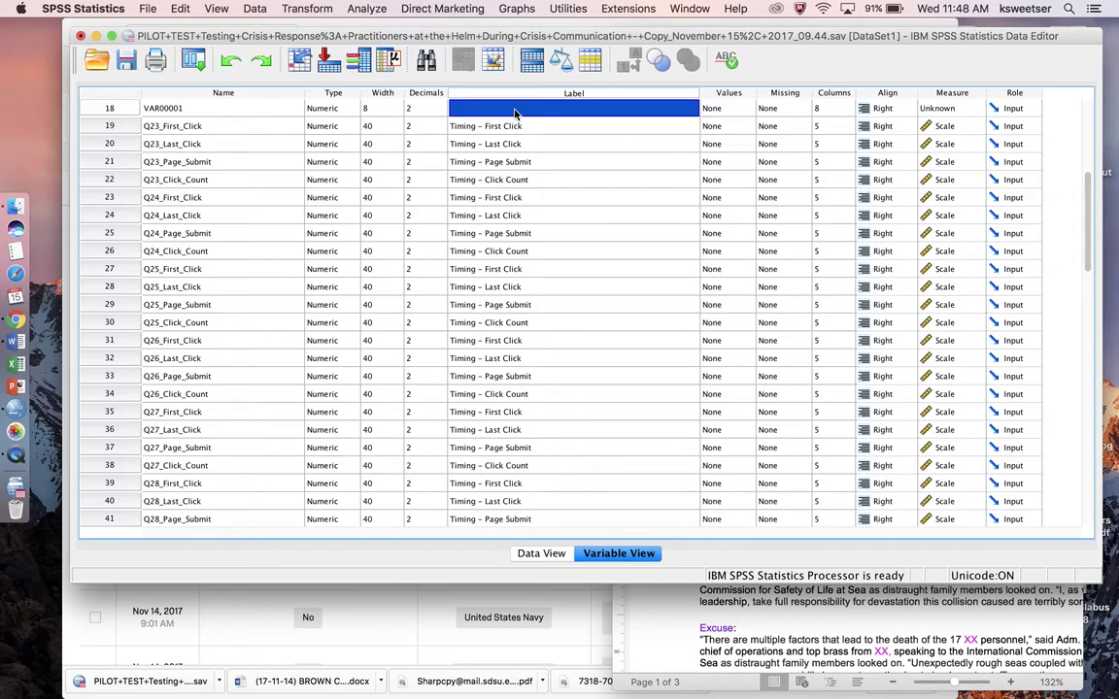
pyautogui.write('Experimental')
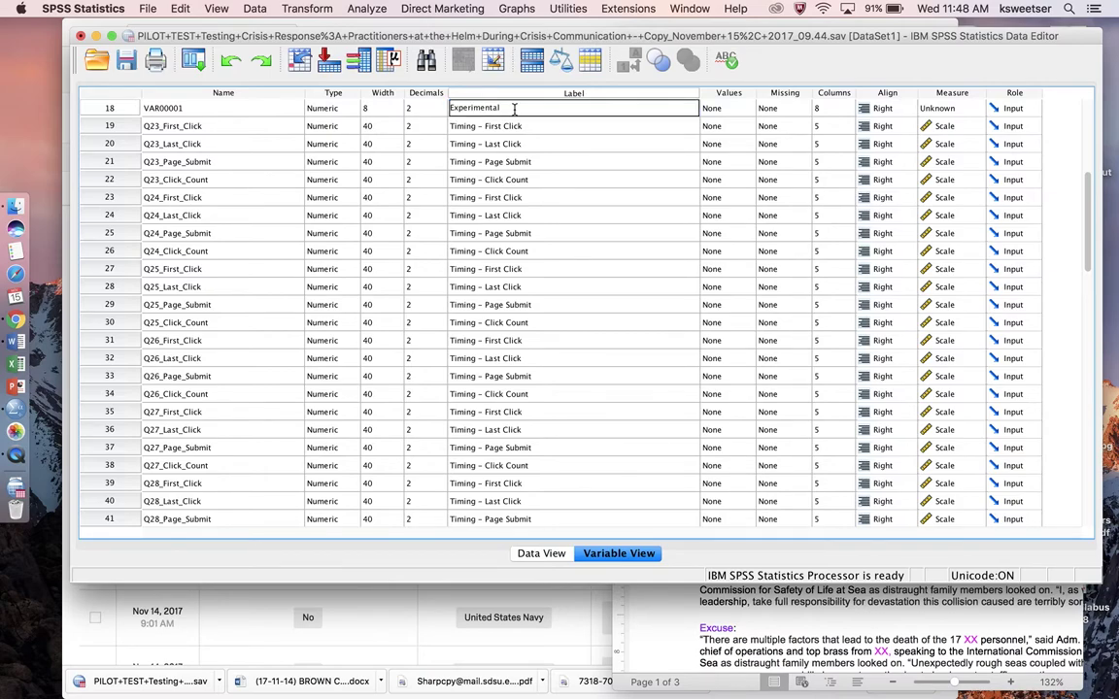
pyautogui.write(' Cell')
pyautogui.click(253, 108)
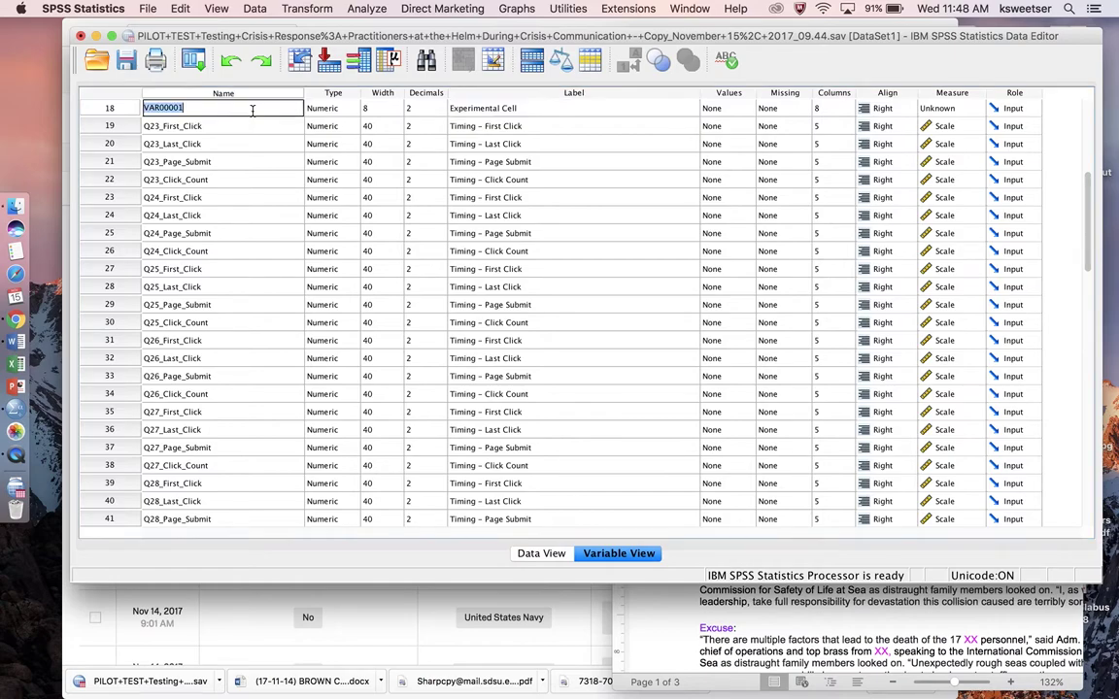
pyautogui.write('Cell')
pyautogui.doubleClick(126, 113)
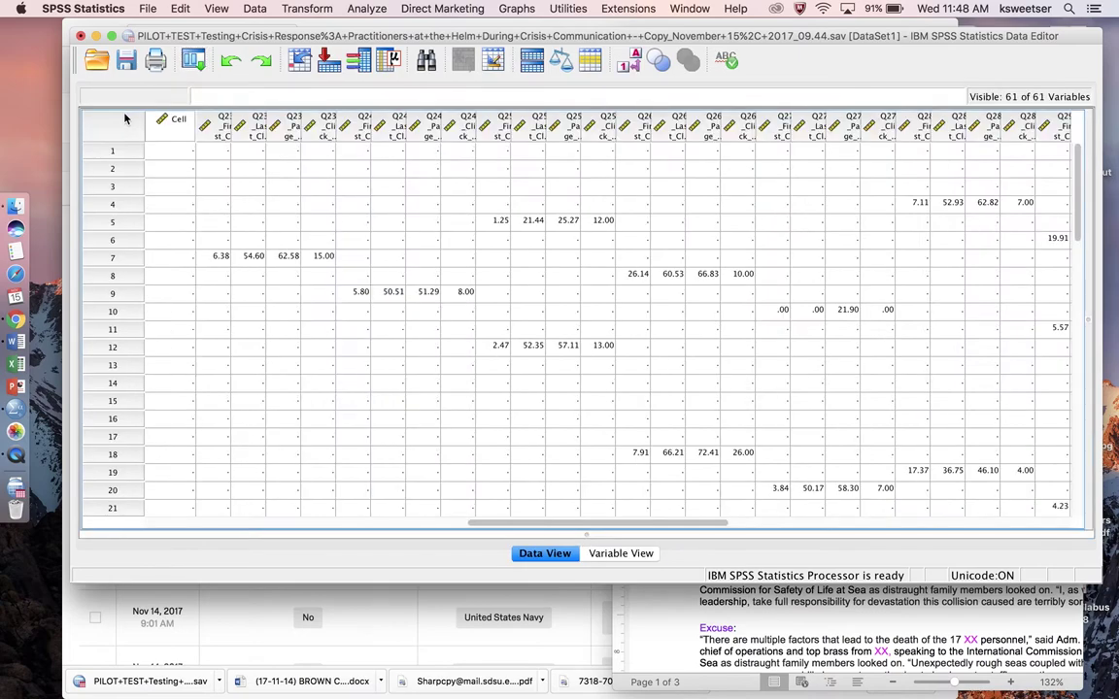
# Enter 5 in row 7's Cell entry, checking the cell numbering in the Word protocol
pyautogui.click(218, 149)
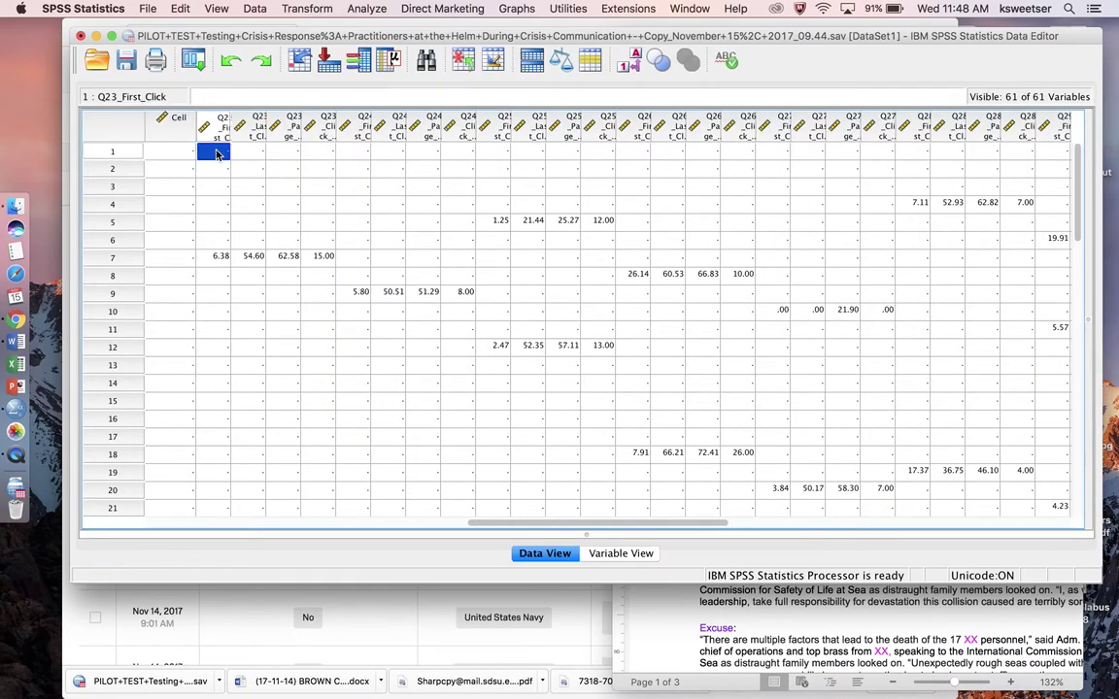
pyautogui.click(159, 260)
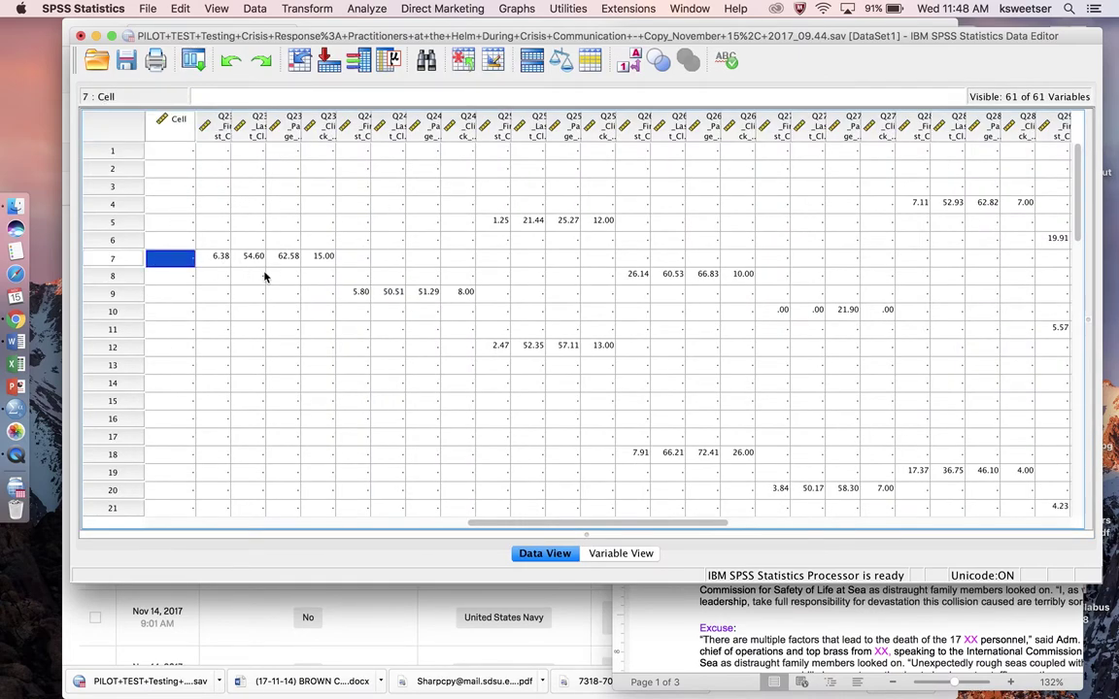
pyautogui.write('1')
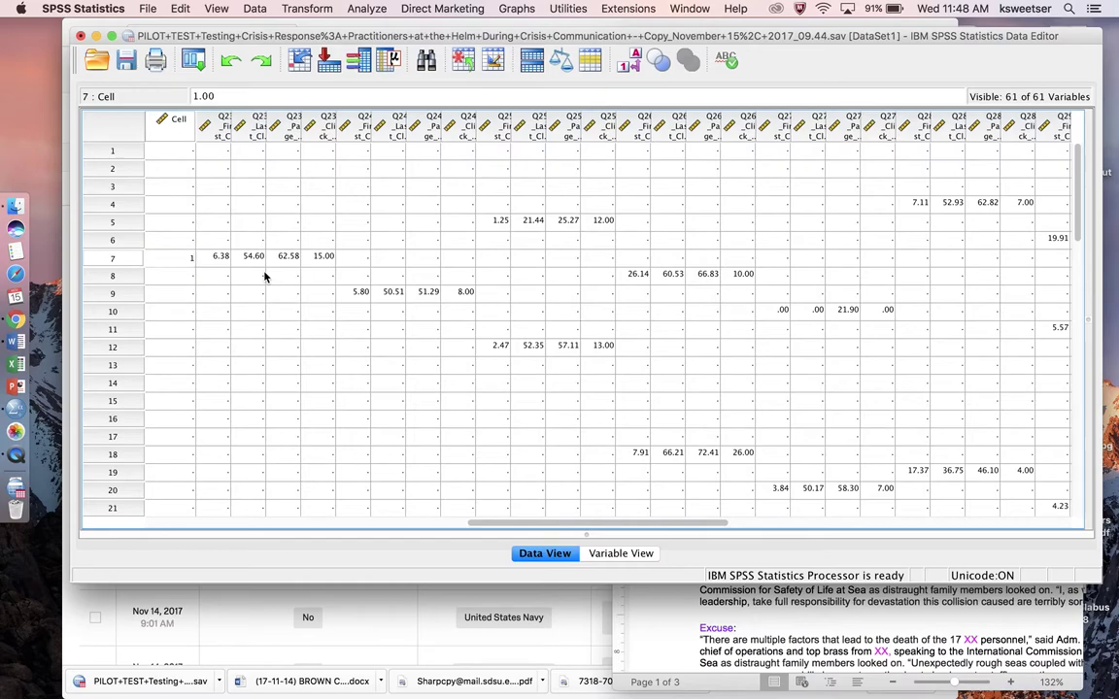
pyautogui.press('BackSpace')
pyautogui.write('5')
pyautogui.click(738, 622)
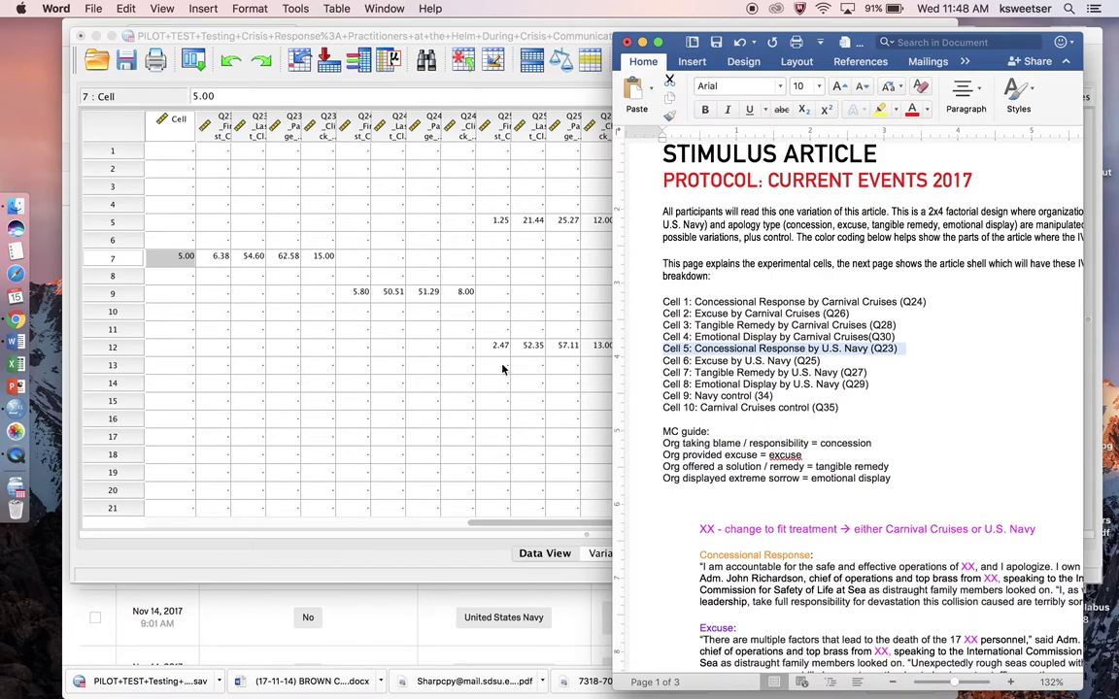
pyautogui.click(176, 267)
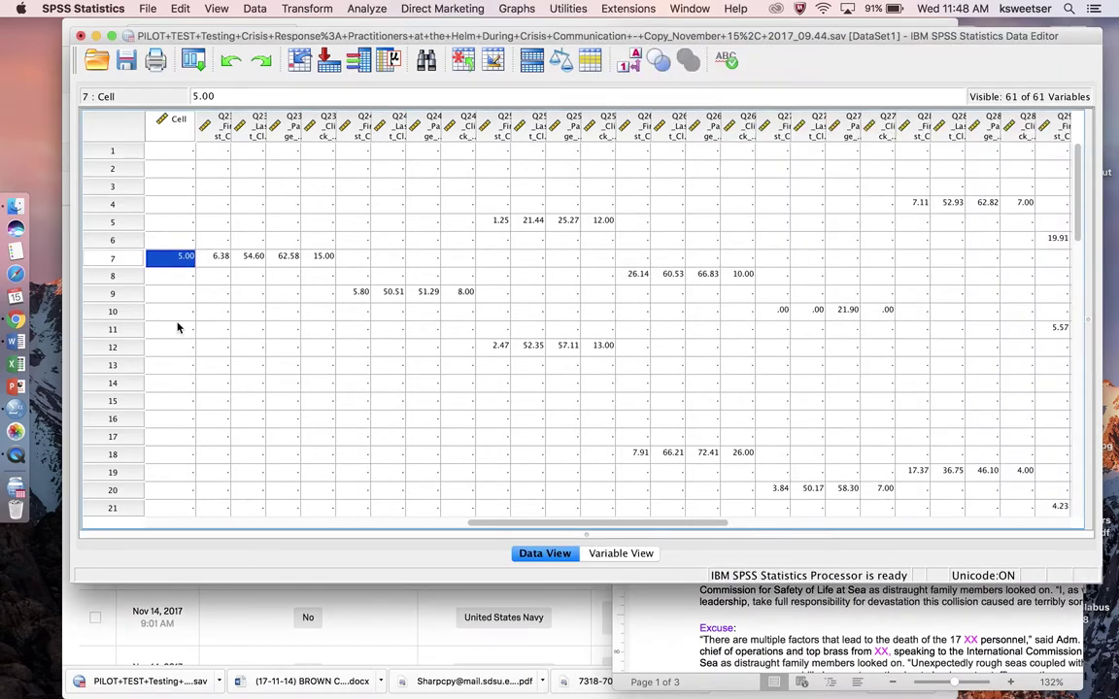
# Widen the Q23_First_Click column so its full name shows, rechecking the protocol's cell definitions
pyautogui.scroll(-3, 178, 329)
pyautogui.scroll(-10, 178, 329)
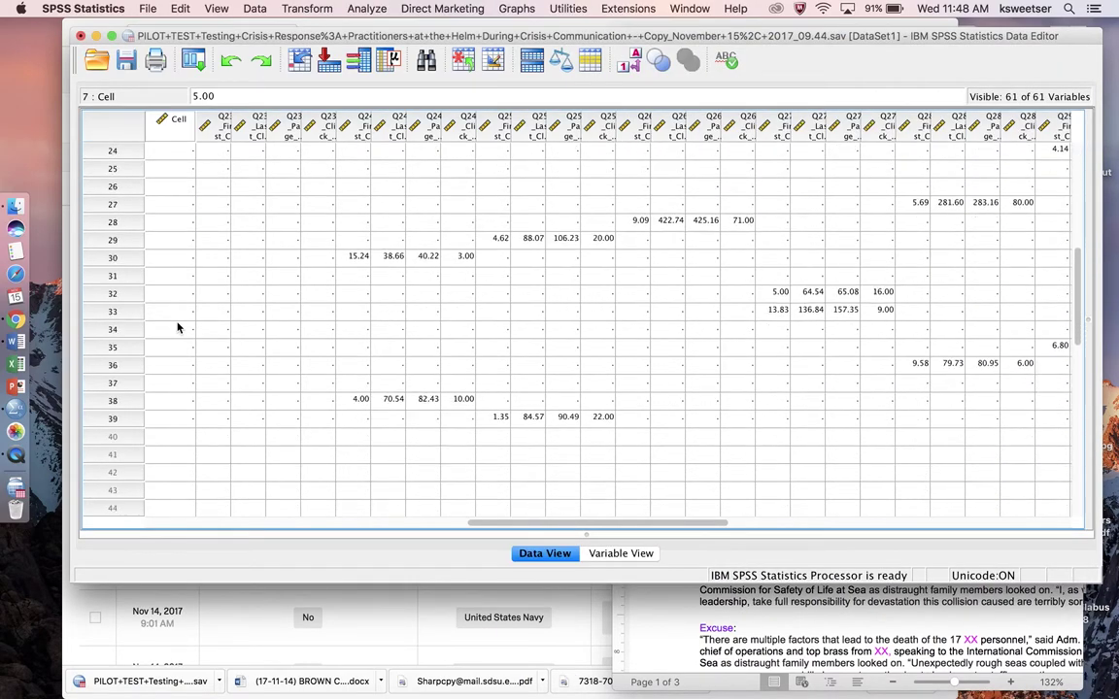
pyautogui.scroll(-10, 178, 328)
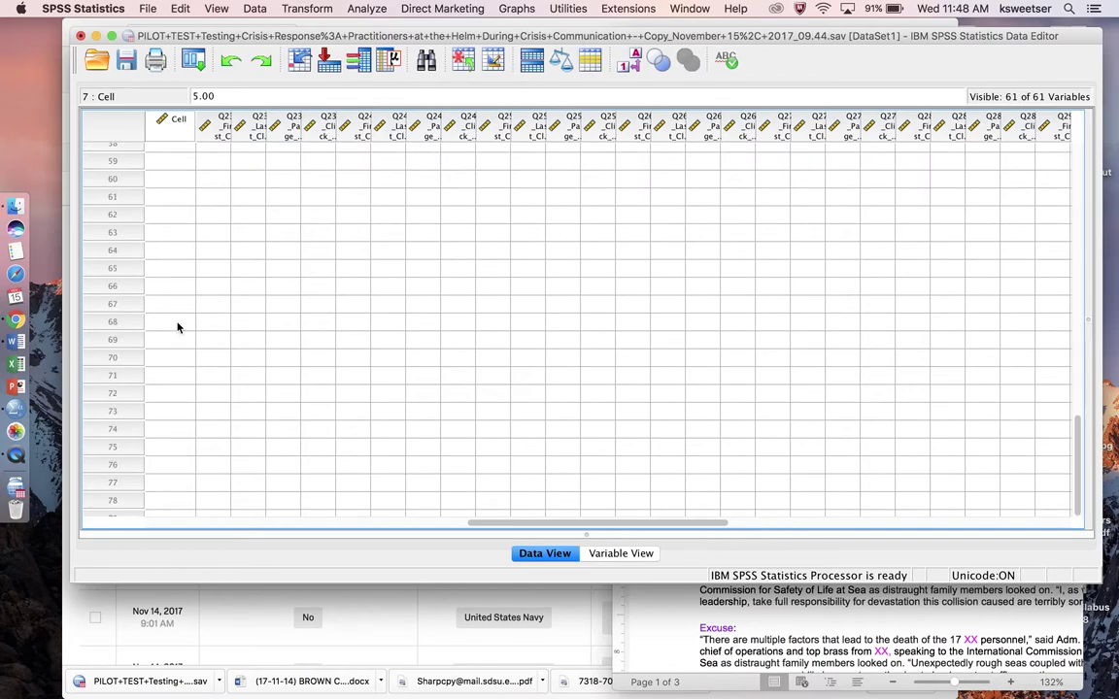
pyautogui.scroll(20, 177, 328)
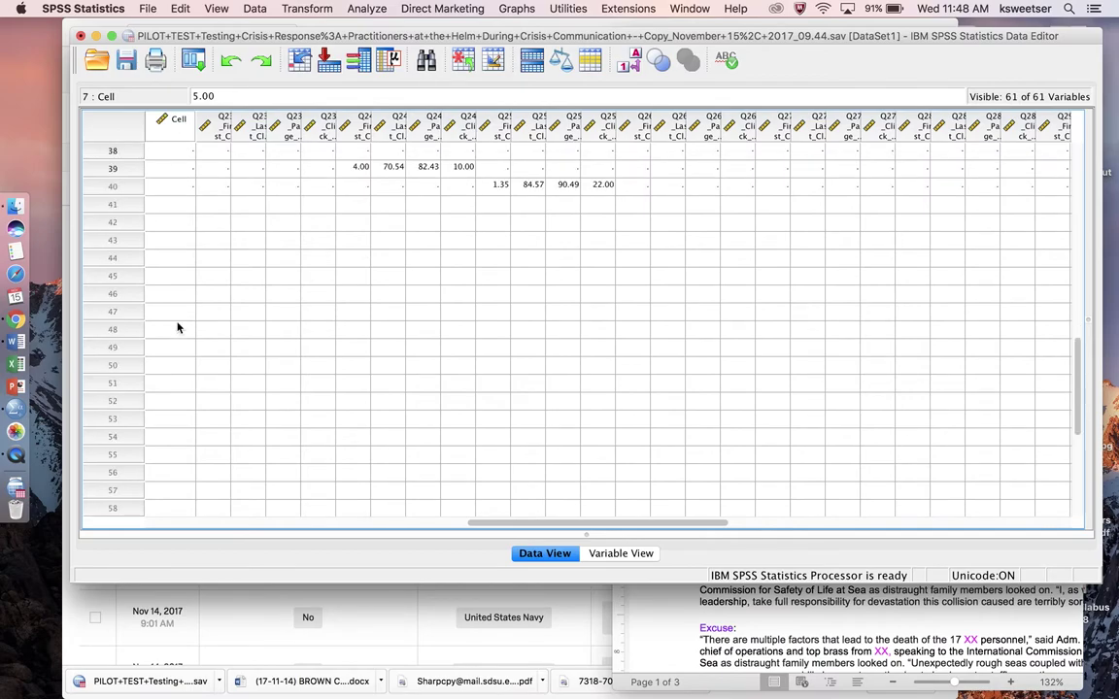
pyautogui.click(212, 256)
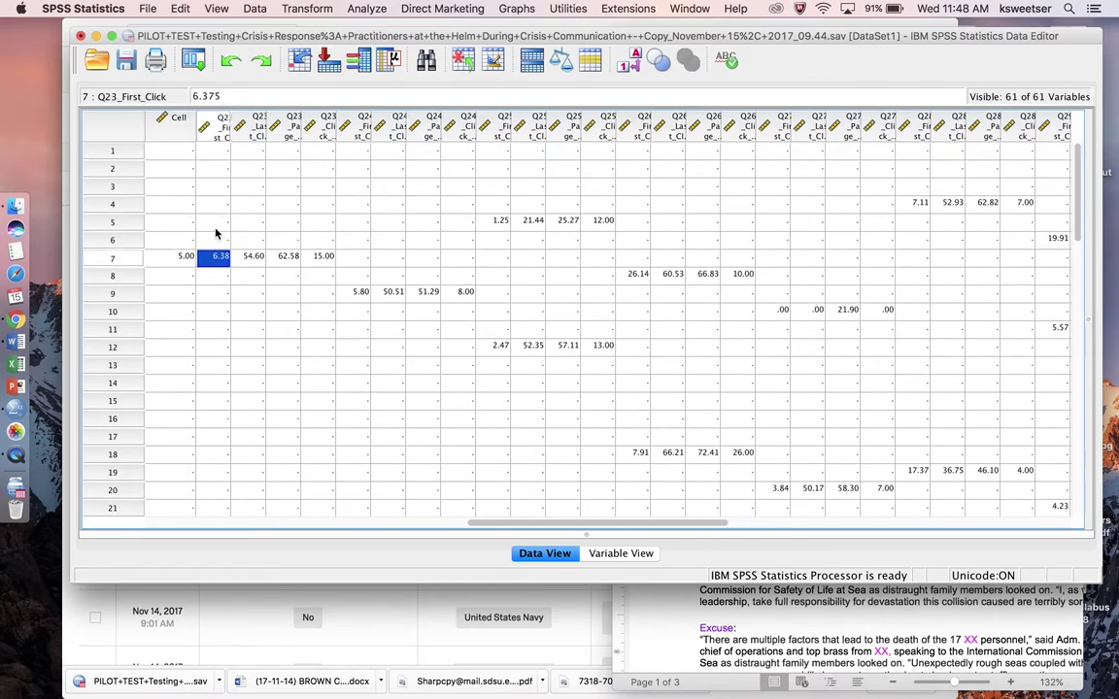
pyautogui.click(216, 136)
pyautogui.moveTo(230, 126); pyautogui.dragTo(242, 126)
pyautogui.click(777, 597)
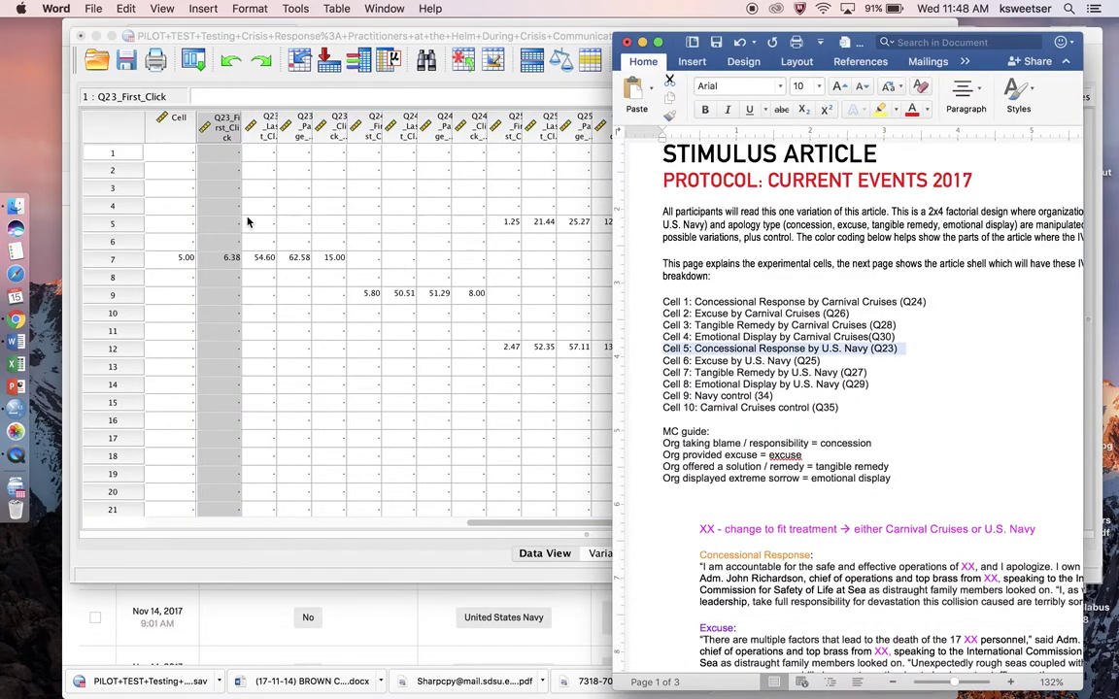
pyautogui.click(219, 189)
# Sort cases descending by Q23_First_Click, bringing the Cell 5 respondent to row 1
pyautogui.rightClick(223, 131)
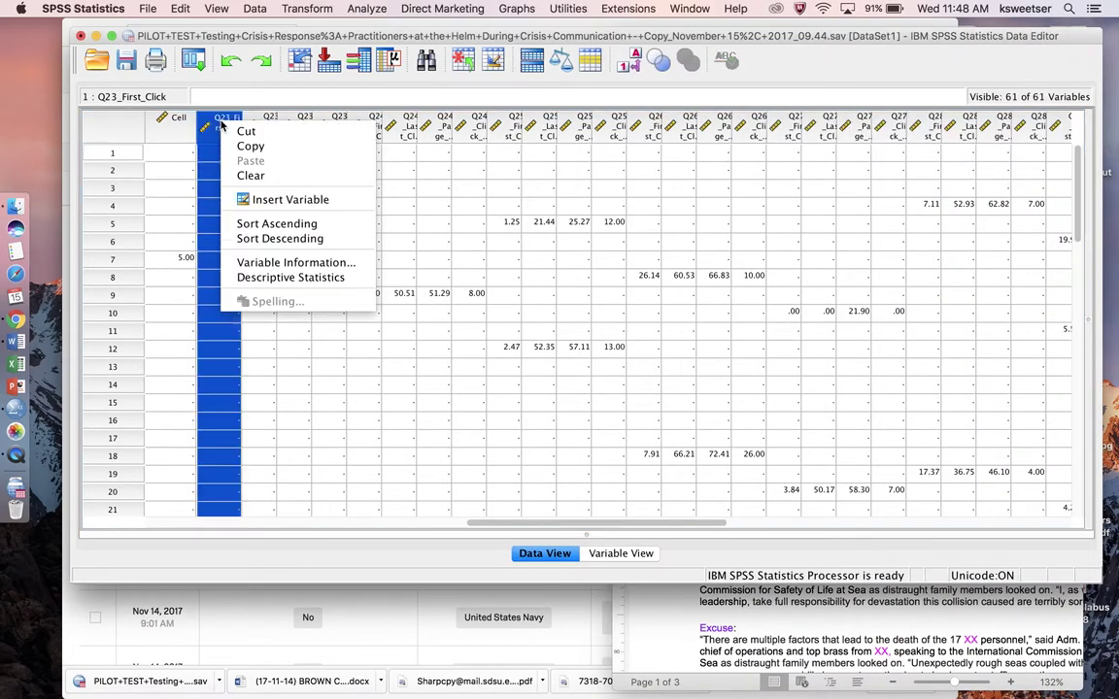
pyautogui.click(248, 239)
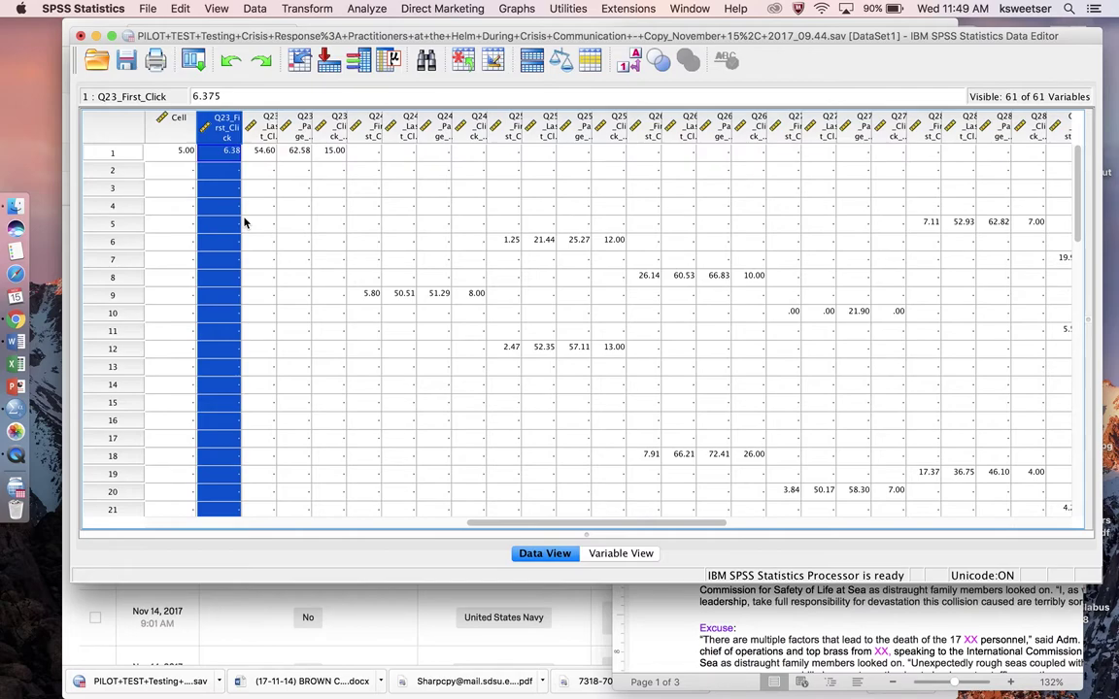
# Move the Cell column past the Q23 columns and widen Q24_First_Click
pyautogui.click(220, 225)
pyautogui.click(167, 151)
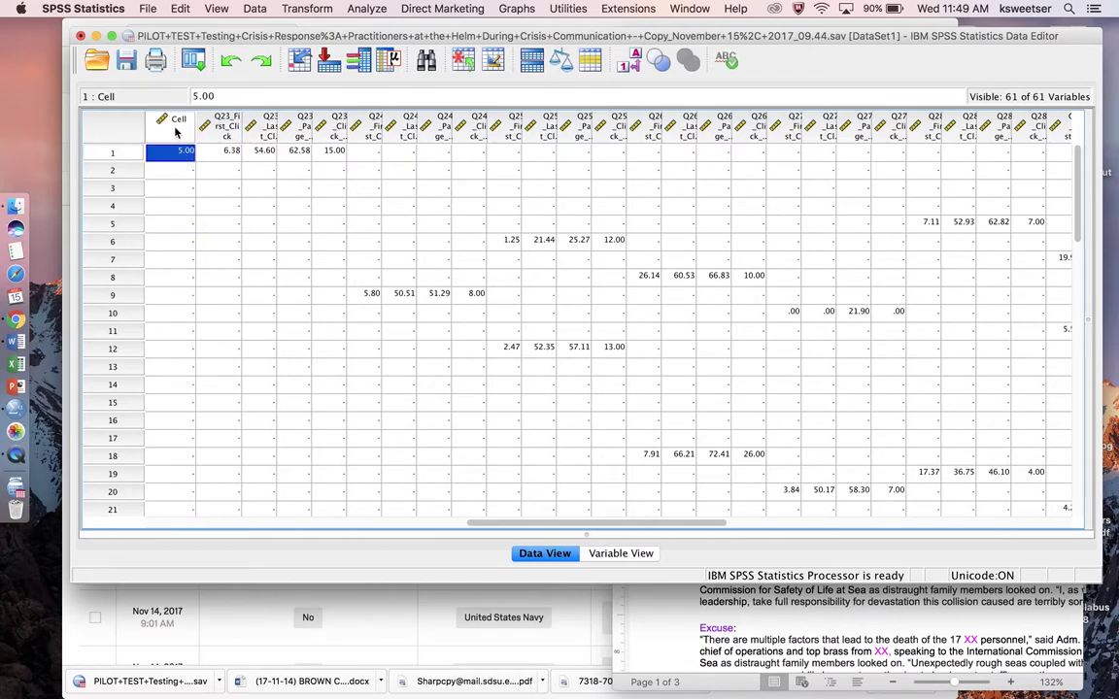
pyautogui.click(176, 131)
pyautogui.moveTo(163, 121); pyautogui.dragTo(373, 129)
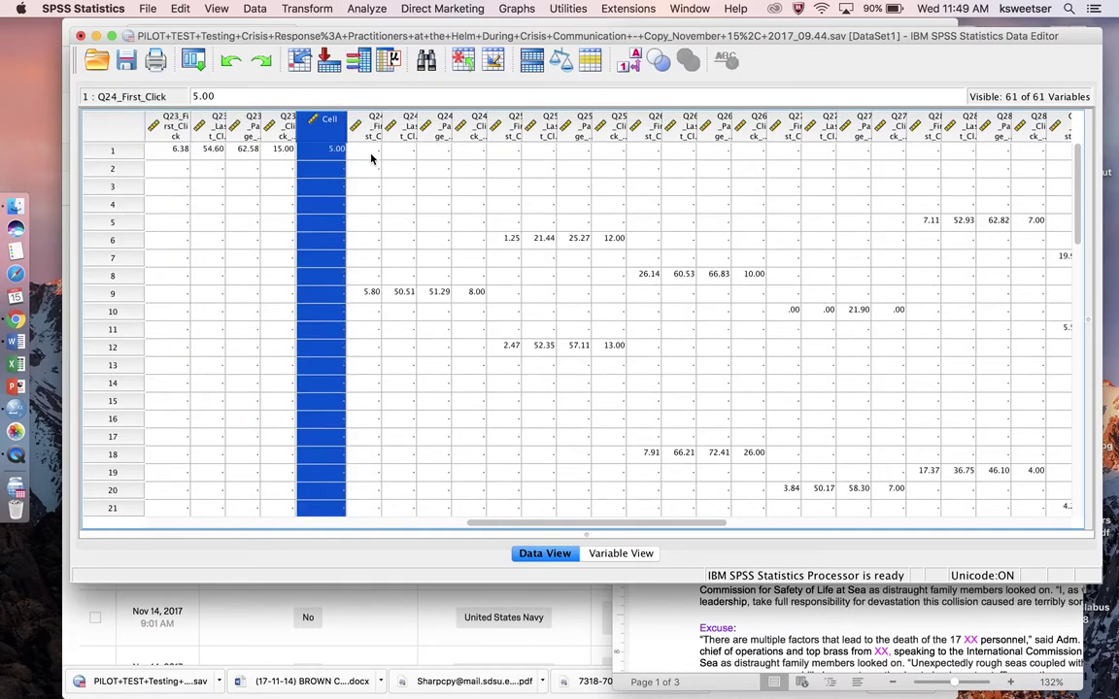
pyautogui.click(374, 136)
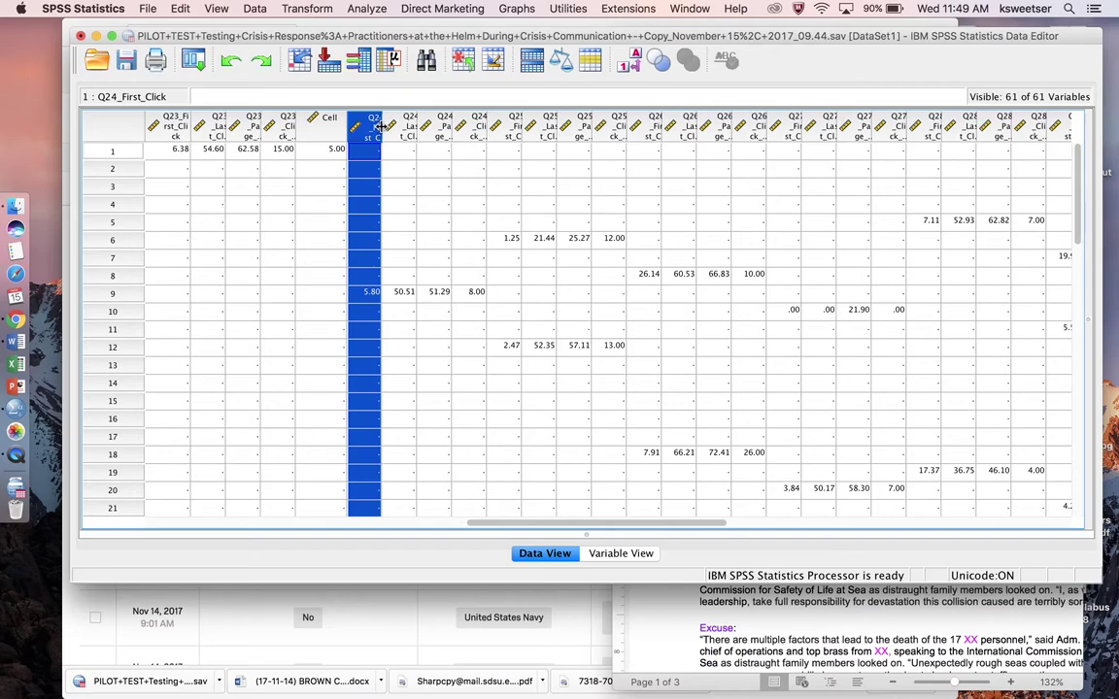
pyautogui.moveTo(380, 129); pyautogui.dragTo(397, 129)
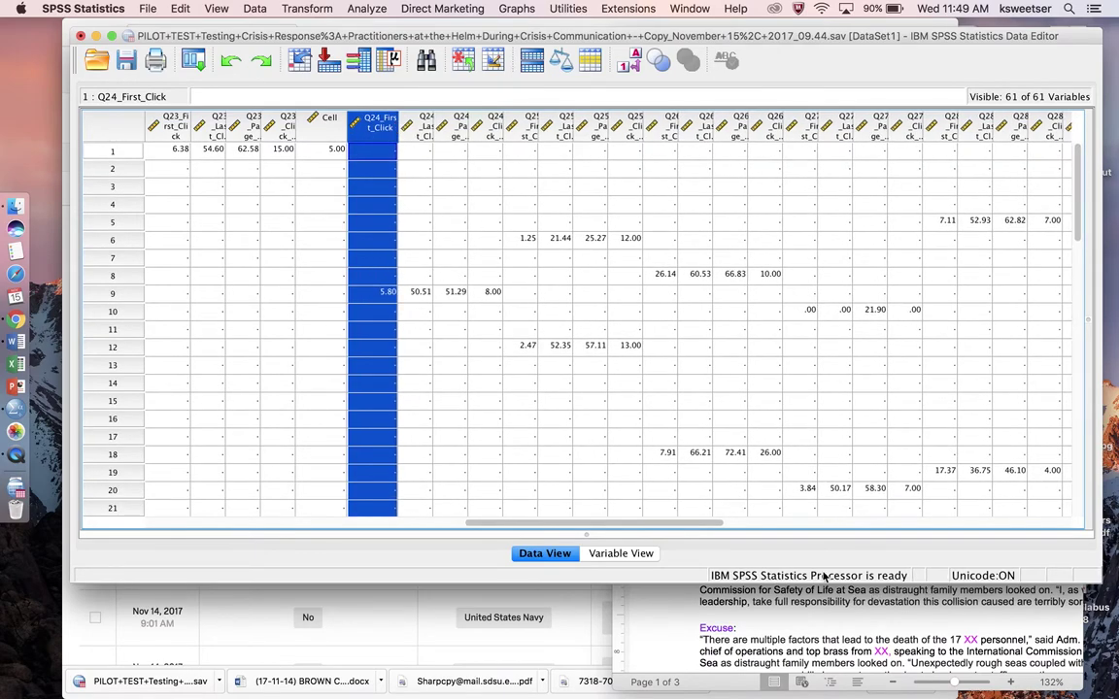
# Mark the Cell 1 definition line in the Word protocol
pyautogui.click(824, 590)
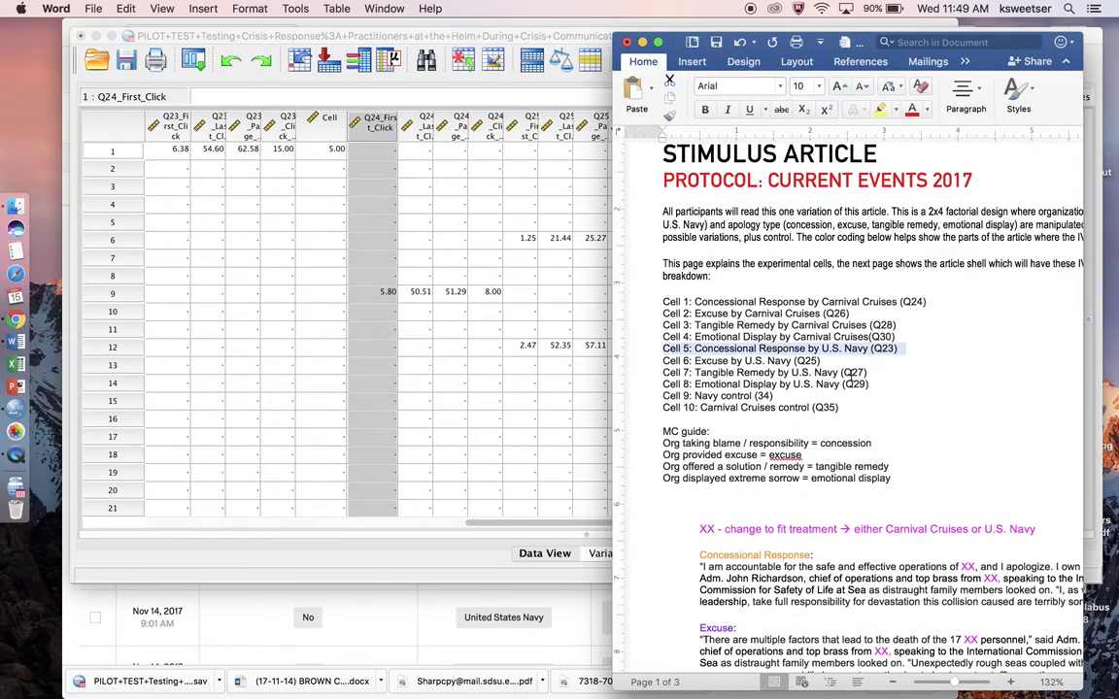
pyautogui.click(888, 303)
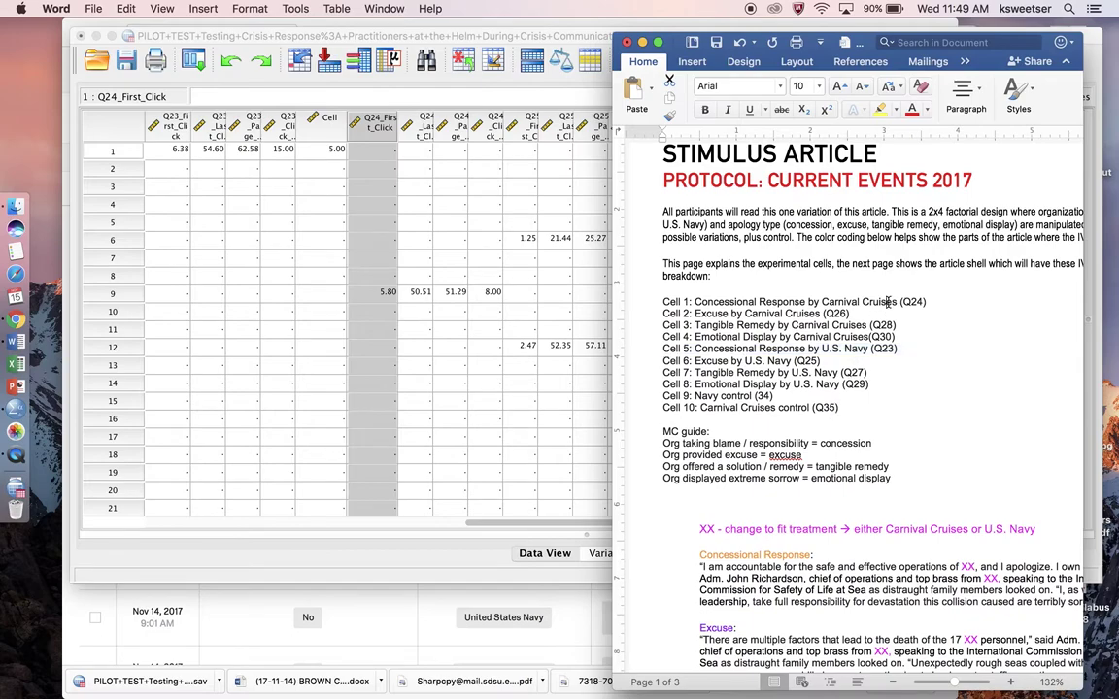
pyautogui.doubleClick(888, 304)
pyautogui.tripleClick(888, 303)
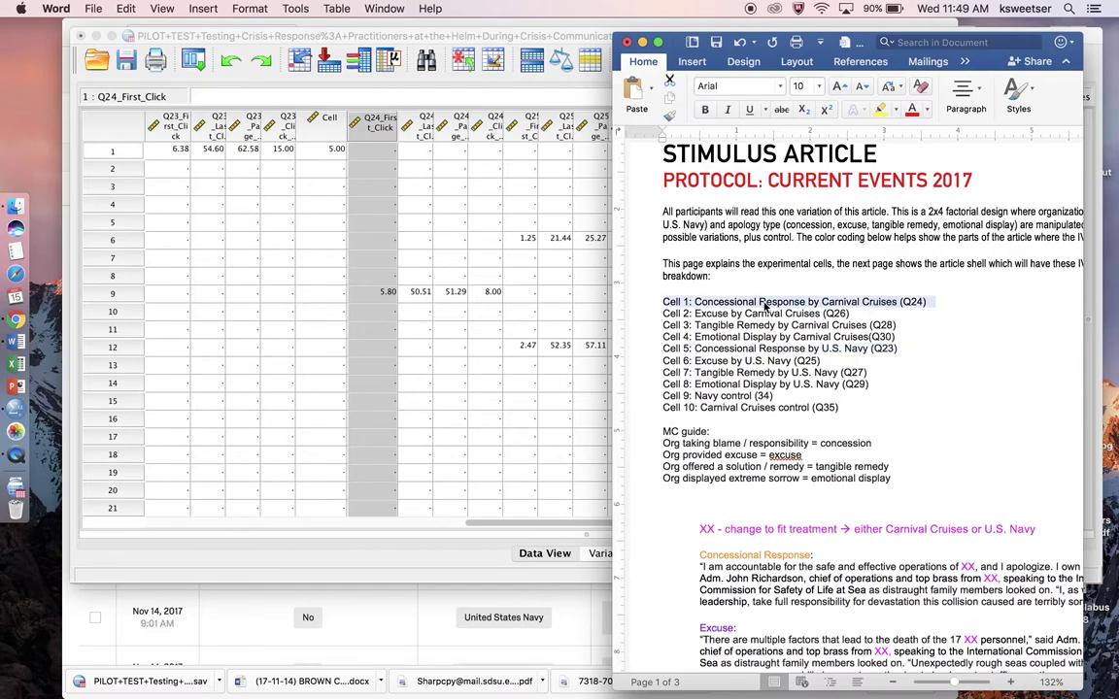
pyautogui.click(353, 179)
# Sort cases descending by Q24_First_Click and code rows 1–3 as Cell 1
pyautogui.click(373, 169)
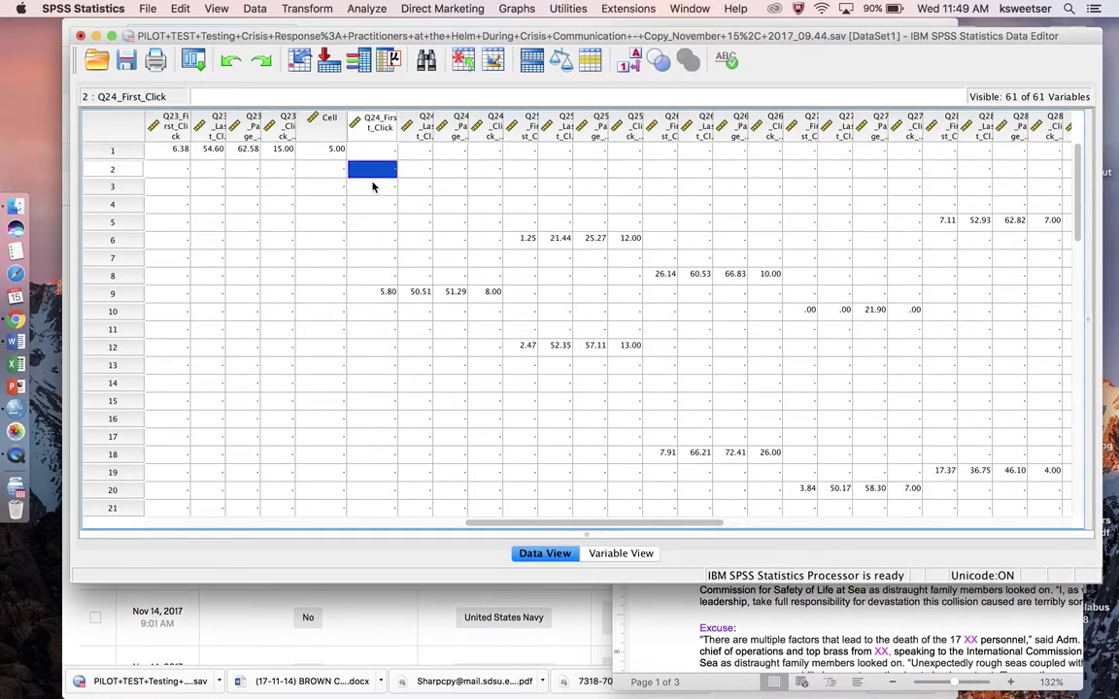
pyautogui.rightClick(378, 122)
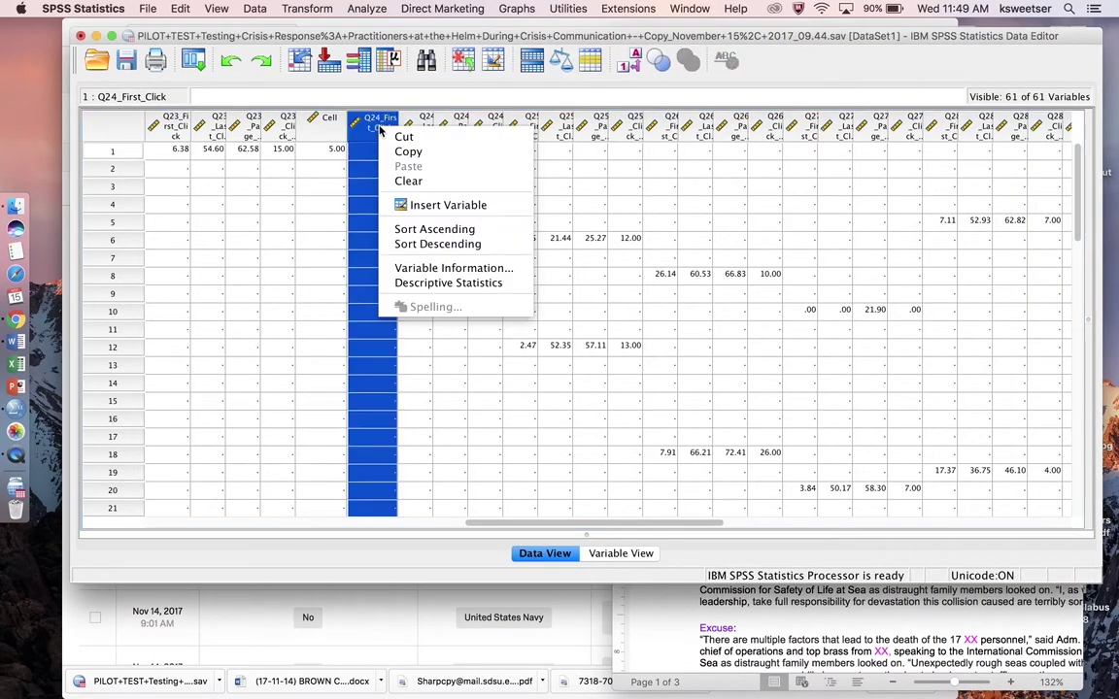
pyautogui.click(437, 244)
pyautogui.click(340, 187)
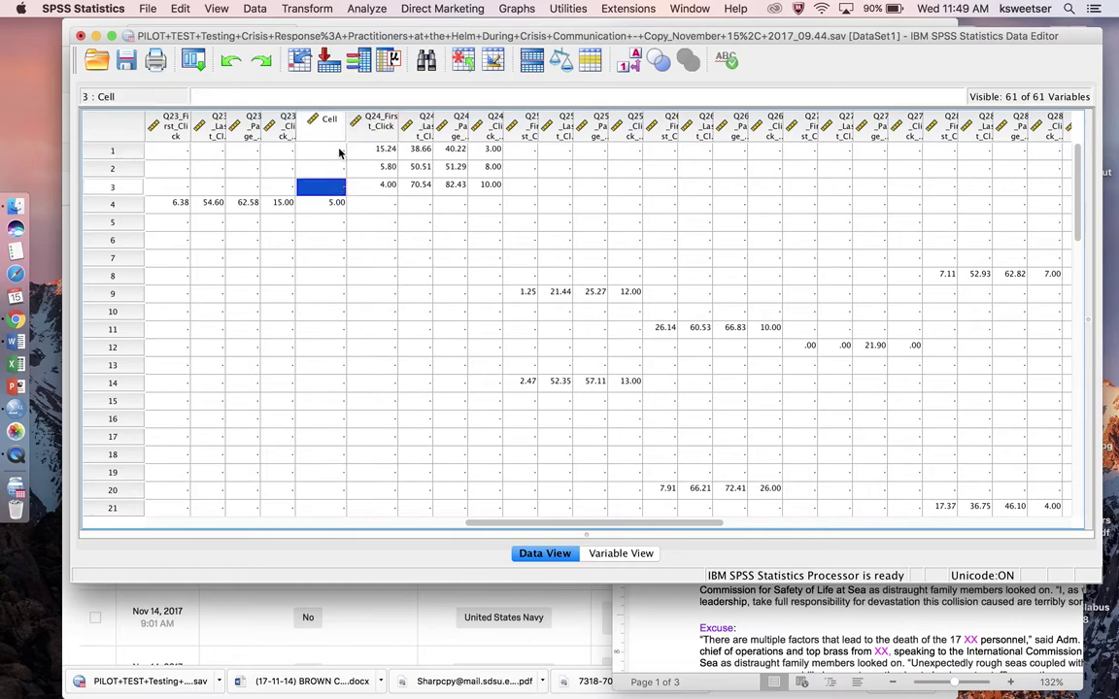
pyautogui.click(340, 151)
pyautogui.write('1')
pyautogui.press('Return')
pyautogui.write('1')
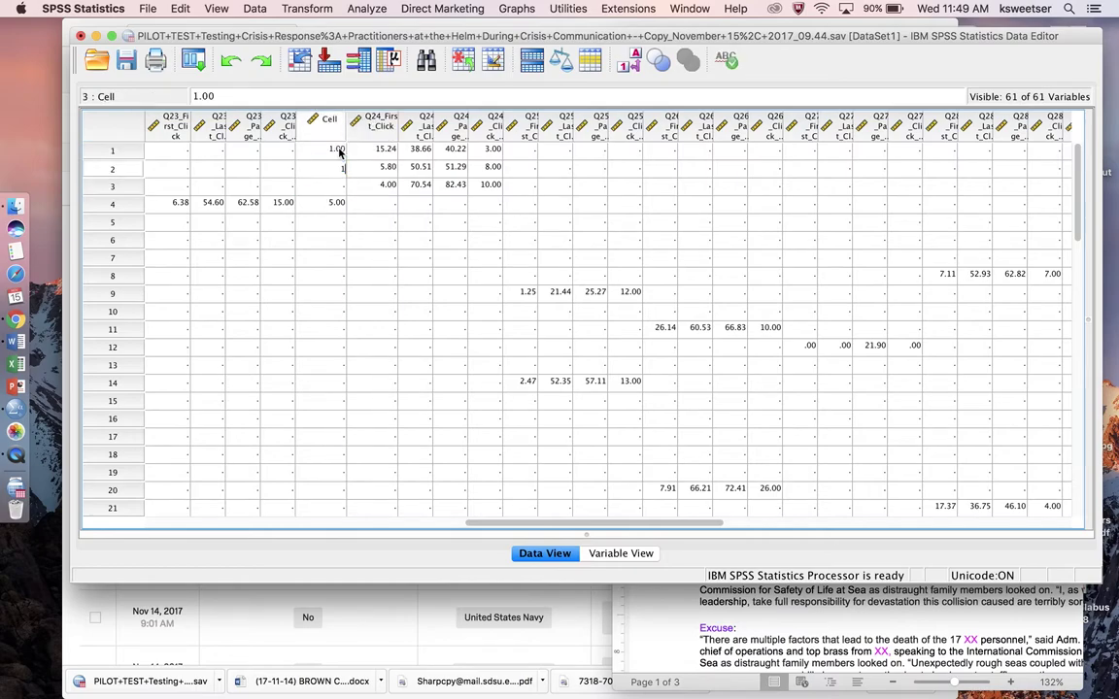
pyautogui.press('Return')
pyautogui.write('1')
pyautogui.press('Return')
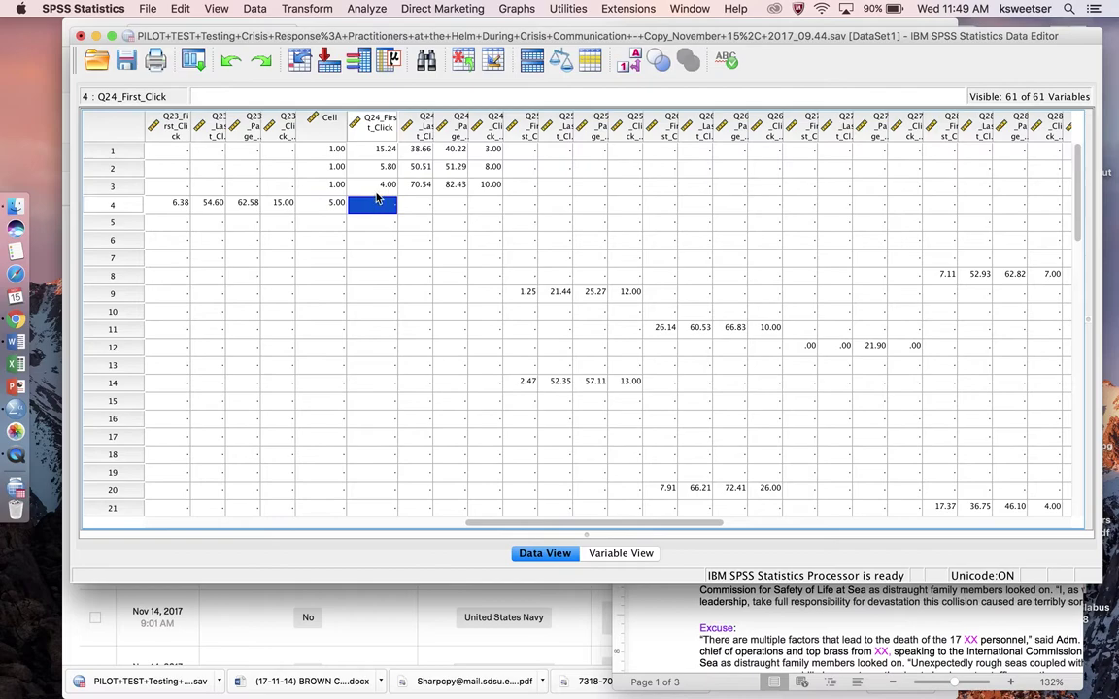
# Move the Cell column further right and sort cases descending by Q24_Click_Count
pyautogui.click(328, 121)
pyautogui.moveTo(328, 120); pyautogui.dragTo(473, 118)
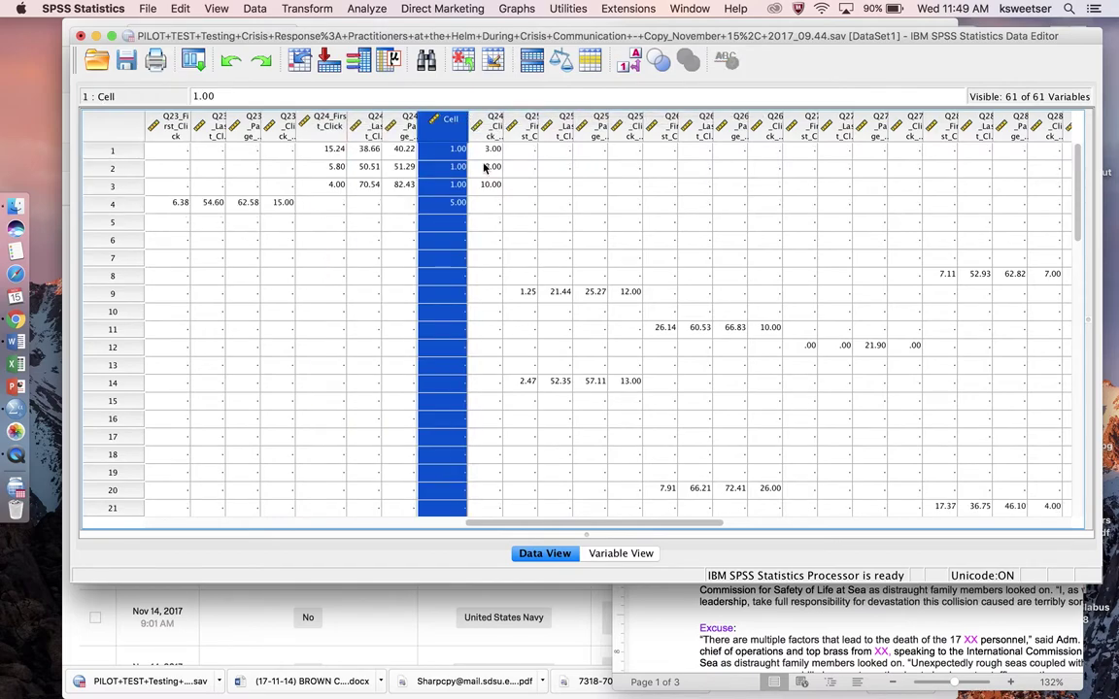
pyautogui.click(485, 150)
pyautogui.rightClick(491, 131)
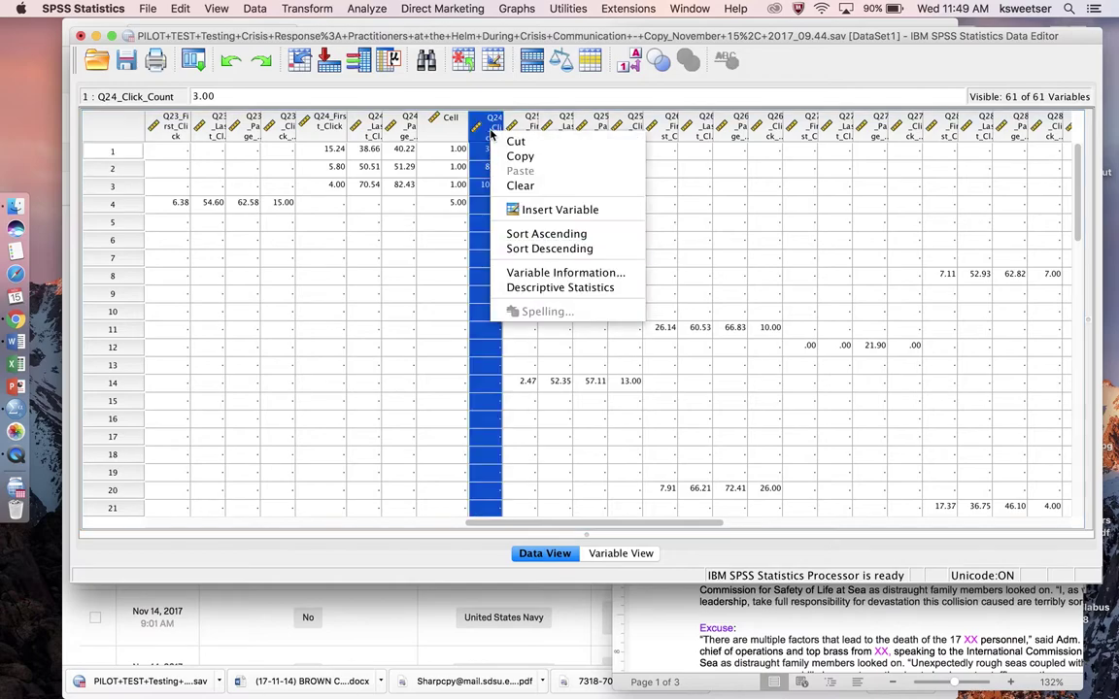
pyautogui.click(549, 247)
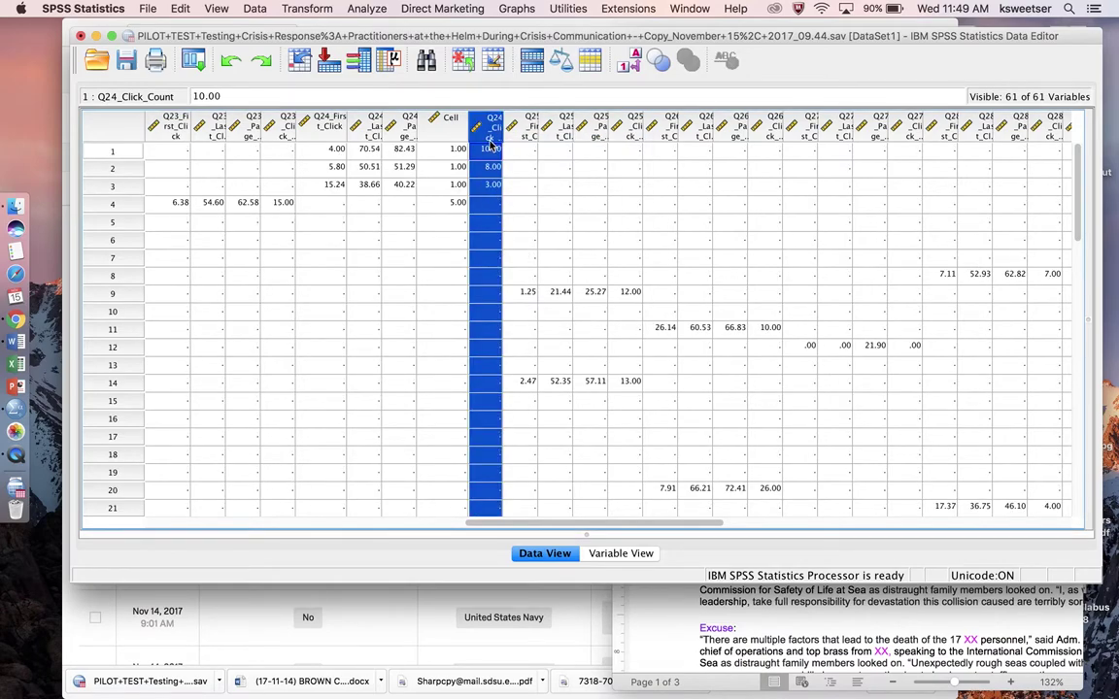
# Move Cell past Q24_Click_Count and sort cases descending by Q25_First_Click
pyautogui.click(512, 205)
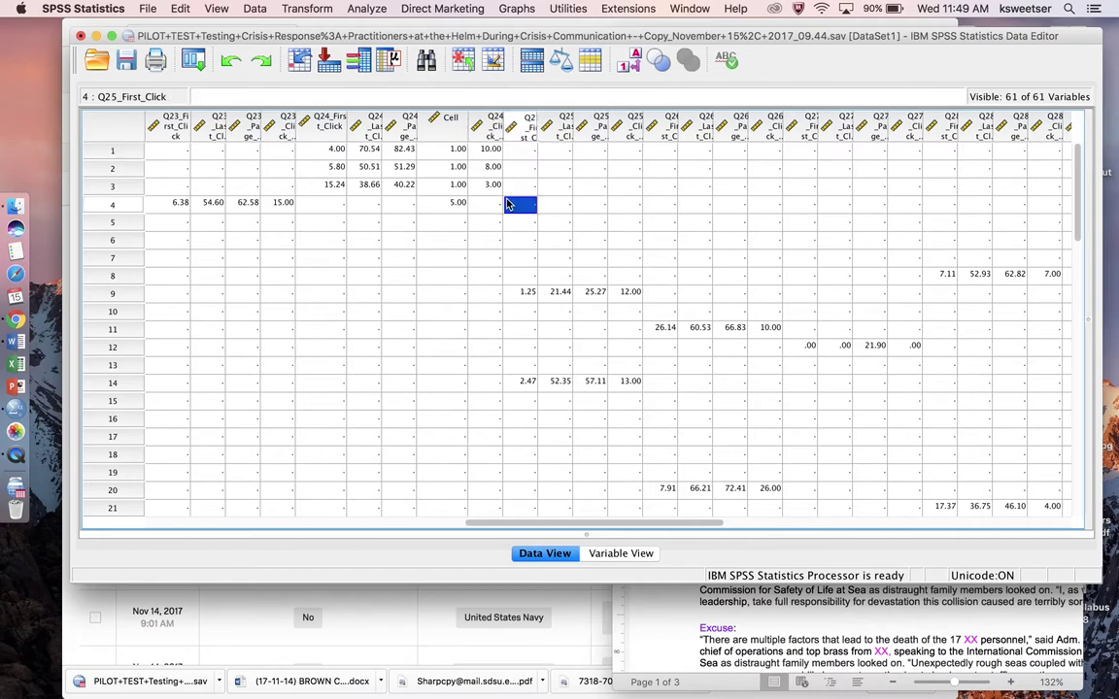
pyautogui.click(453, 134)
pyautogui.moveTo(452, 134); pyautogui.dragTo(503, 132)
pyautogui.click(531, 167)
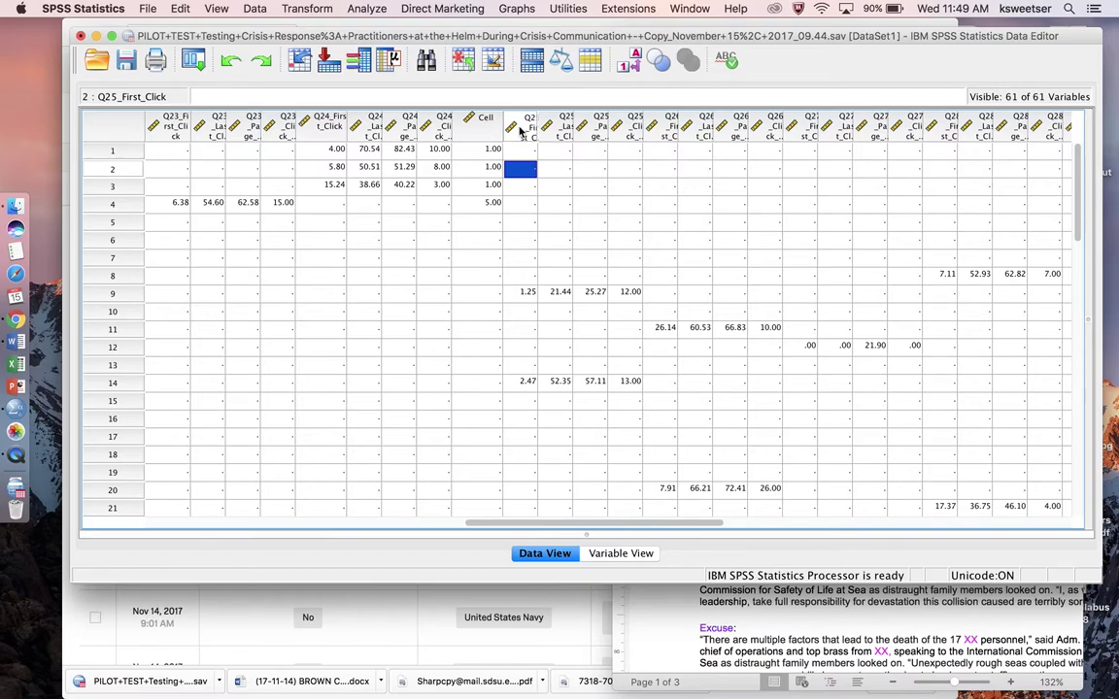
pyautogui.rightClick(527, 127)
pyautogui.click(547, 246)
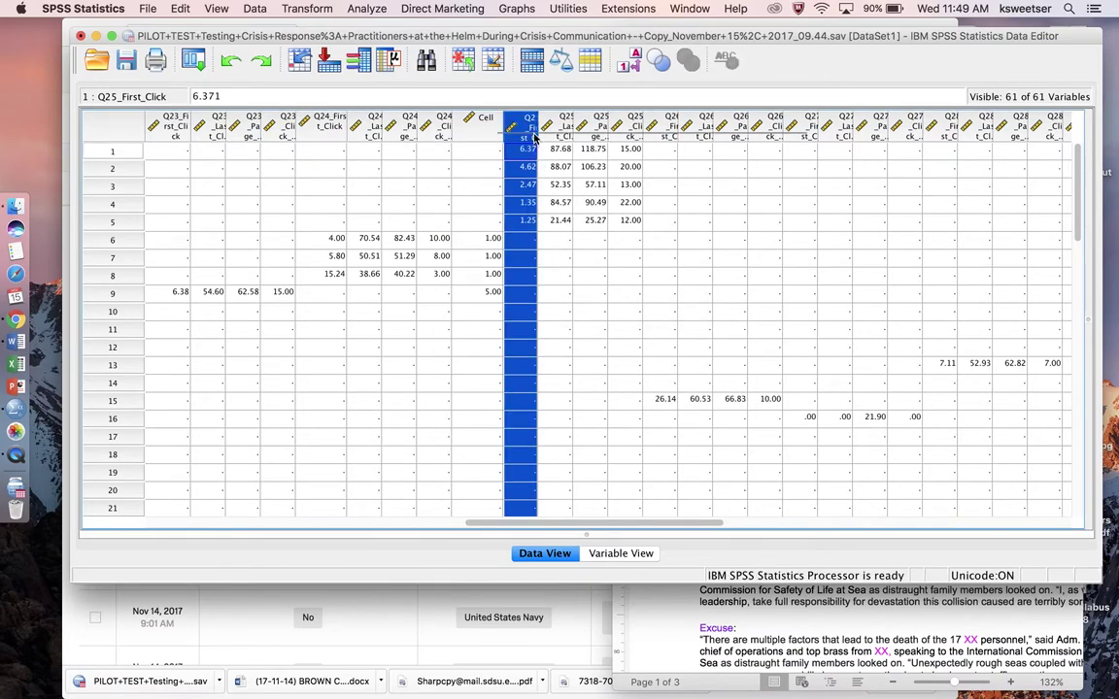
# Widen Q25_First_Click and mark the protocol's Cell 6 line listing Q25
pyautogui.click(525, 184)
pyautogui.click(536, 136)
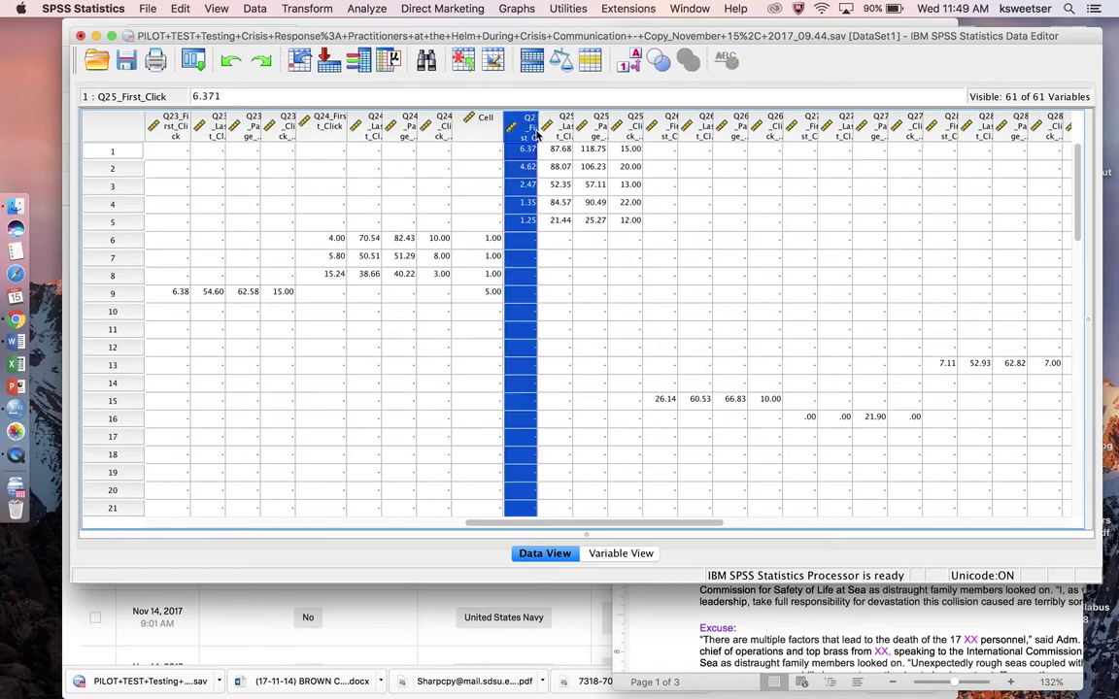
pyautogui.moveTo(540, 126); pyautogui.dragTo(554, 127)
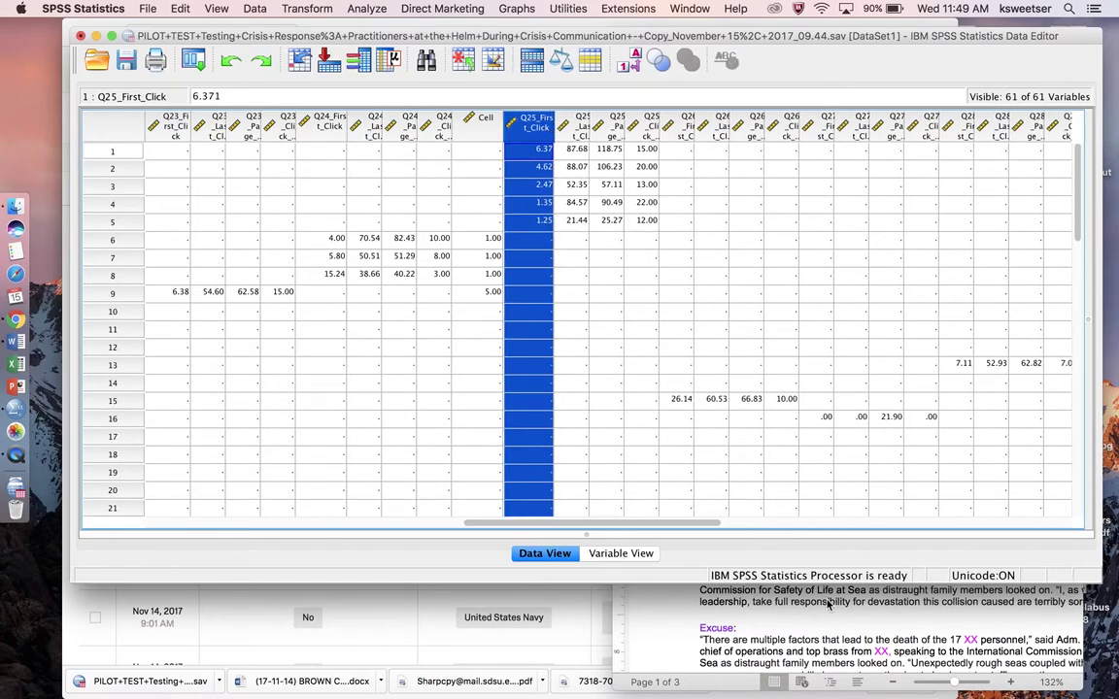
pyautogui.click(777, 598)
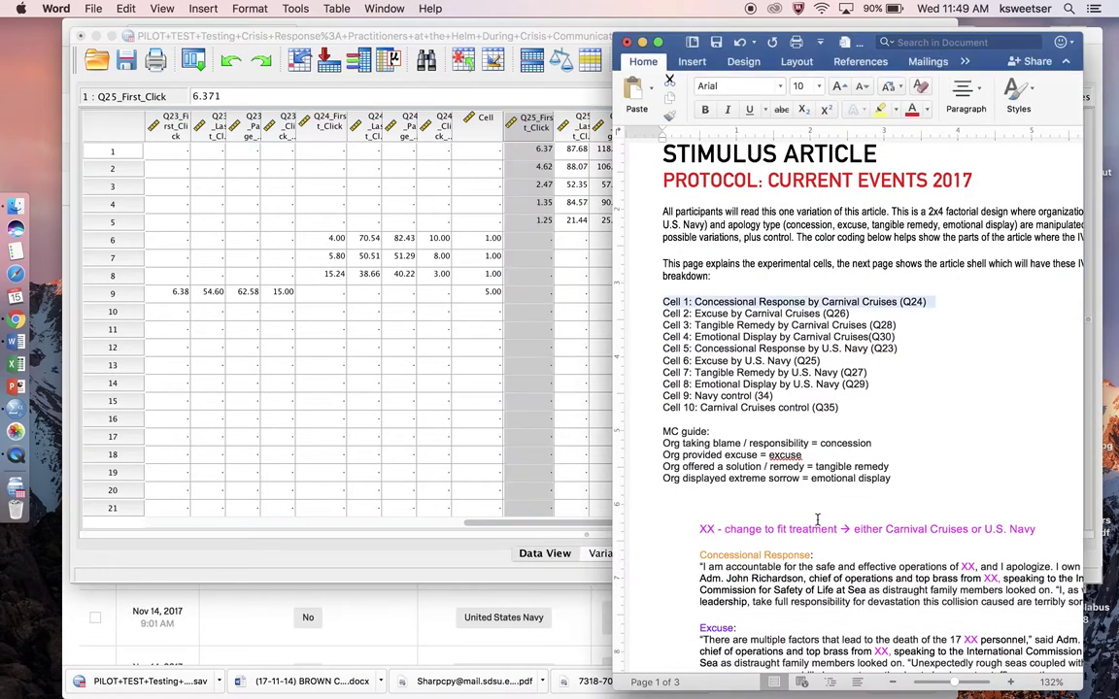
pyautogui.tripleClick(802, 360)
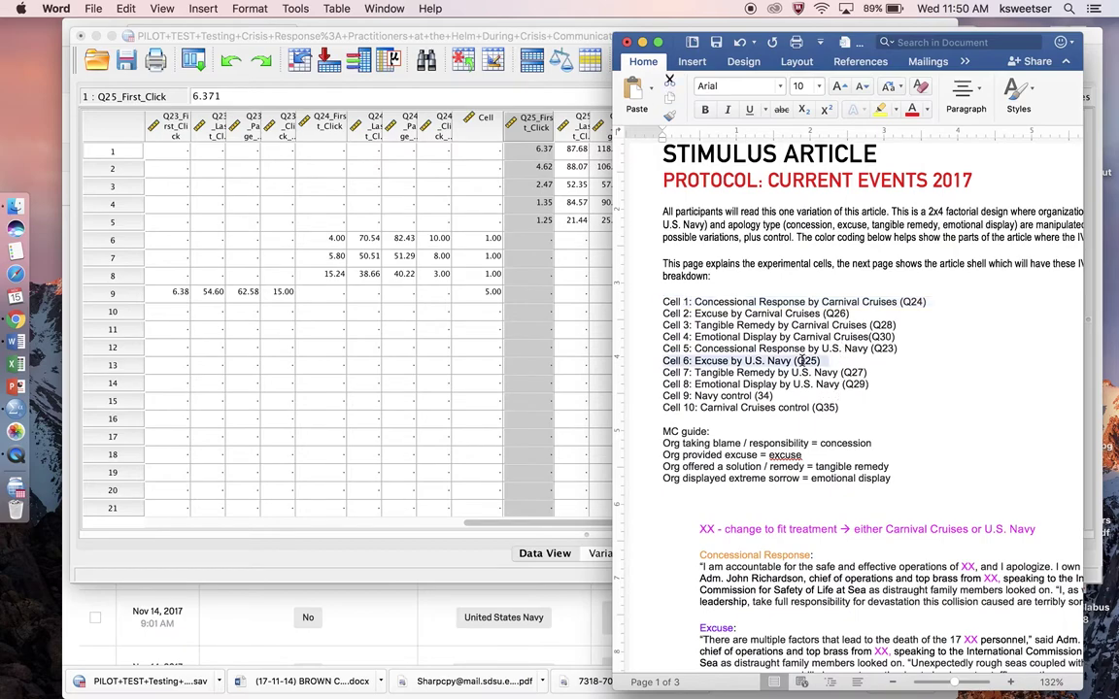
# Enter 6 in the Cell column for rows 1–5
pyautogui.click(473, 150)
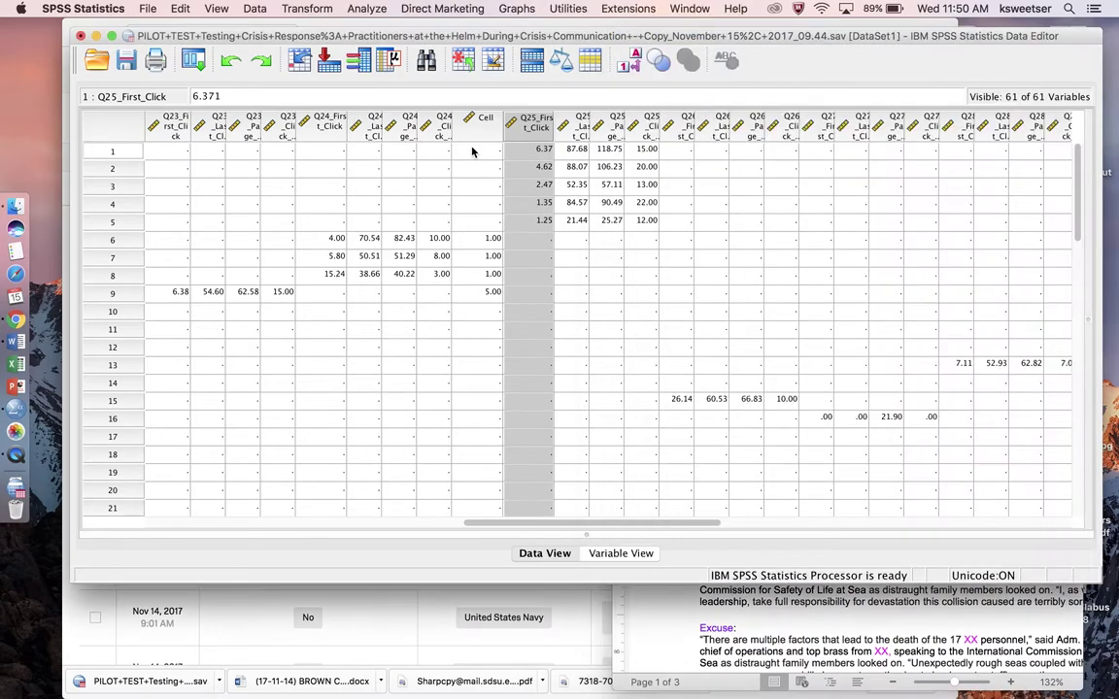
pyautogui.write('6')
pyautogui.press('Return')
pyautogui.write('6')
pyautogui.press('Return')
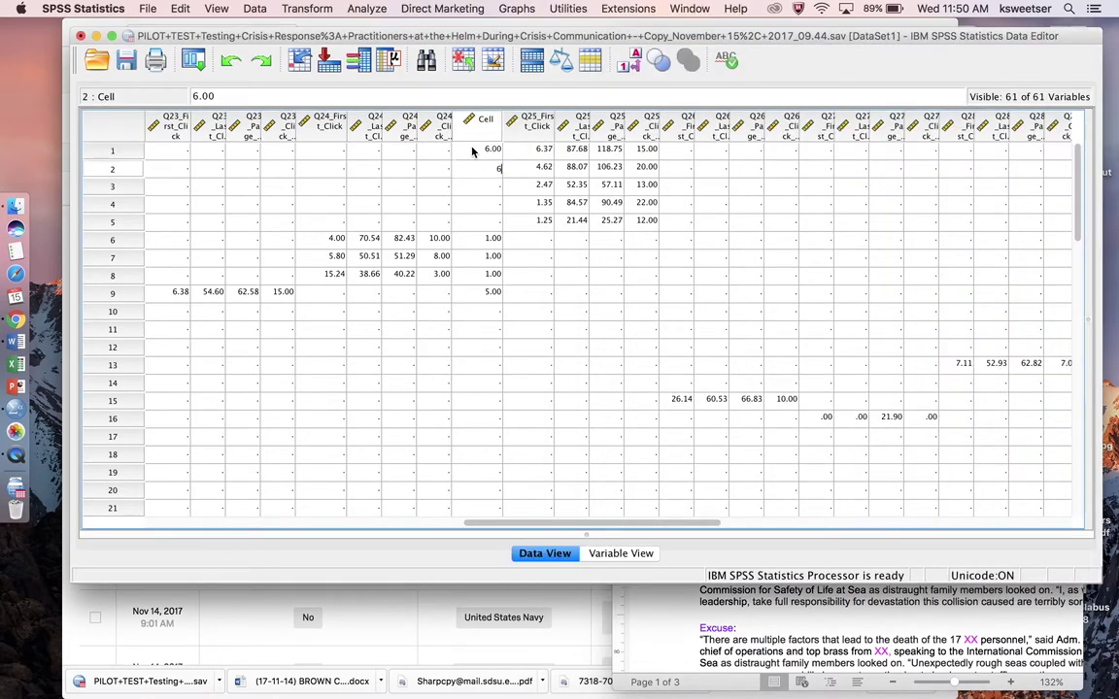
pyautogui.write('6')
pyautogui.press('Return')
pyautogui.write('6')
pyautogui.press('Return')
pyautogui.write('6')
pyautogui.press('Return')
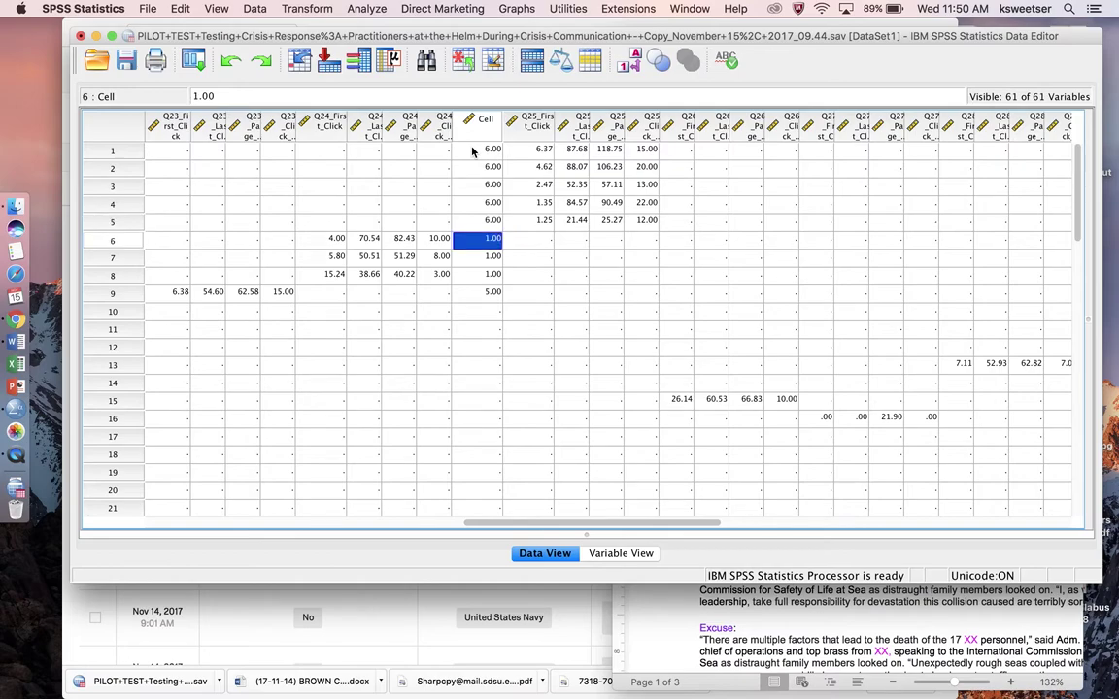
# Move the Cell column after the Q25 columns and sort cases descending by Q26_First_Click
pyautogui.click(549, 223)
pyautogui.click(476, 121)
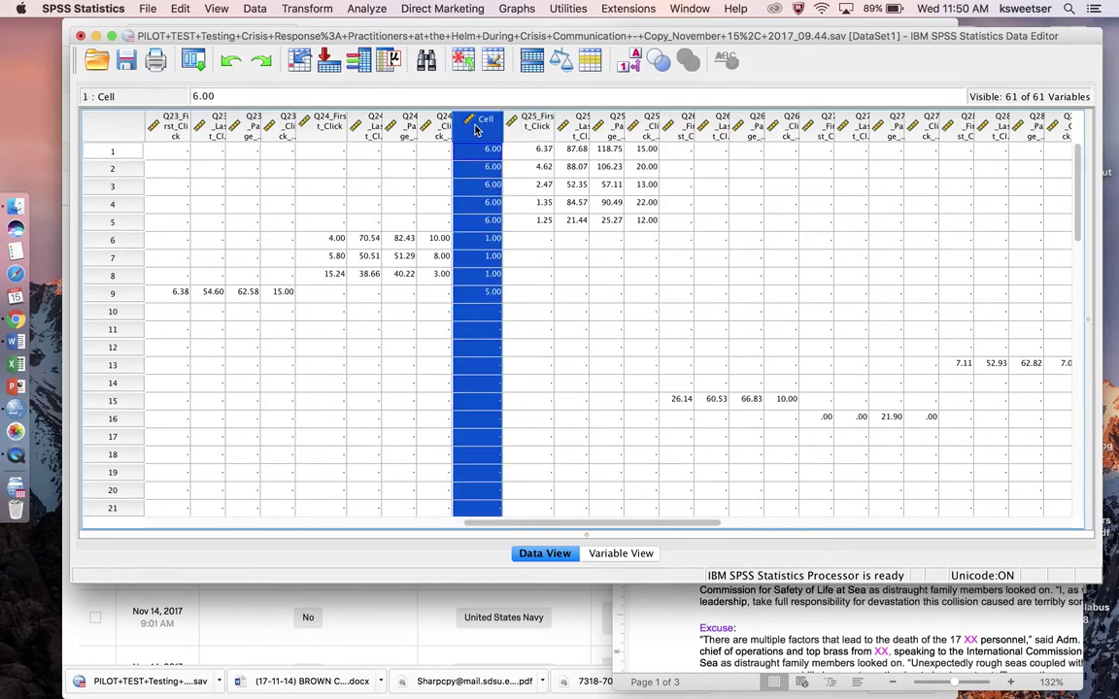
pyautogui.moveTo(476, 122); pyautogui.dragTo(602, 122)
pyautogui.click(665, 188)
pyautogui.click(677, 141)
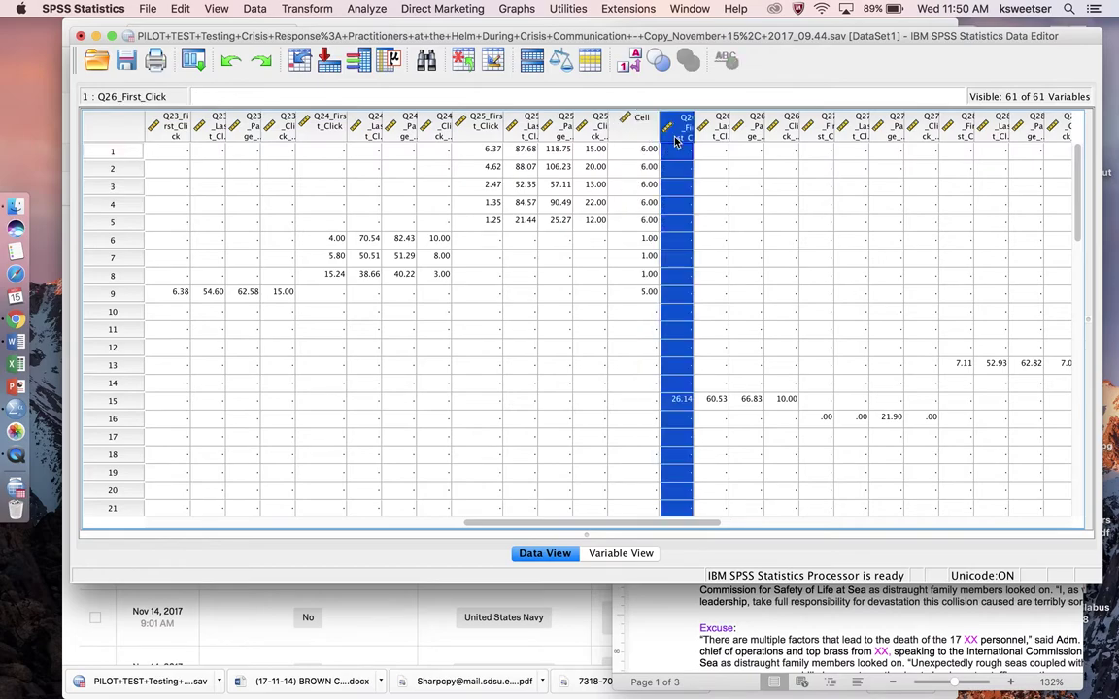
pyautogui.rightClick(677, 141)
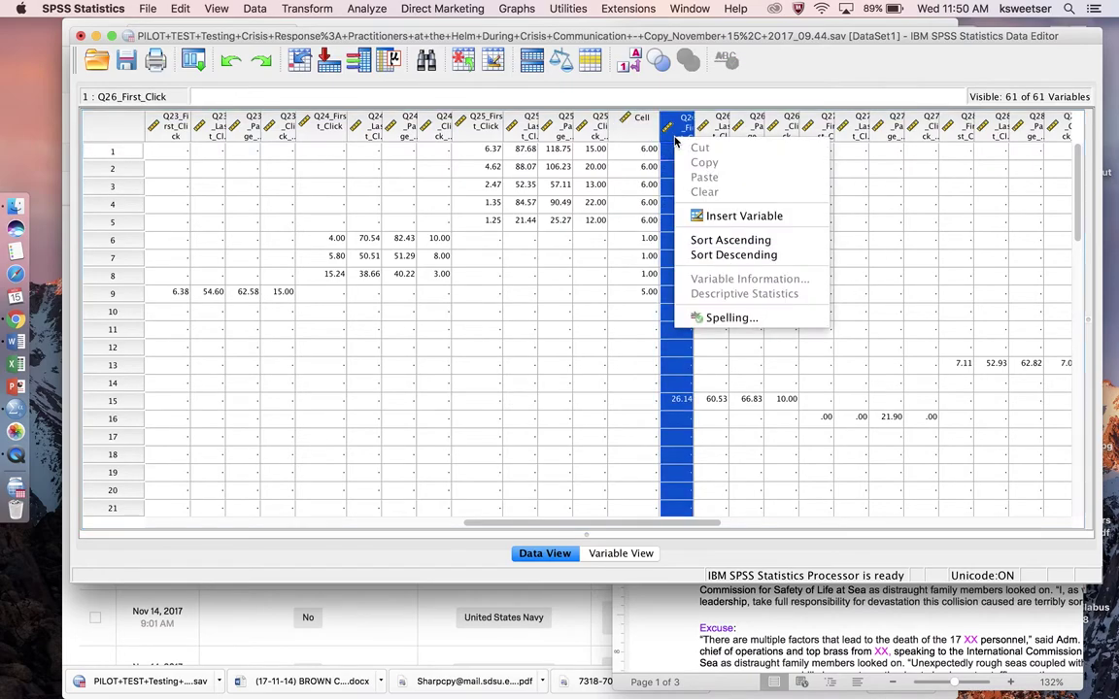
pyautogui.click(704, 260)
# Widen Q26_First_Click and mark the protocol's Cell 2 line listing Q26
pyautogui.click(677, 222)
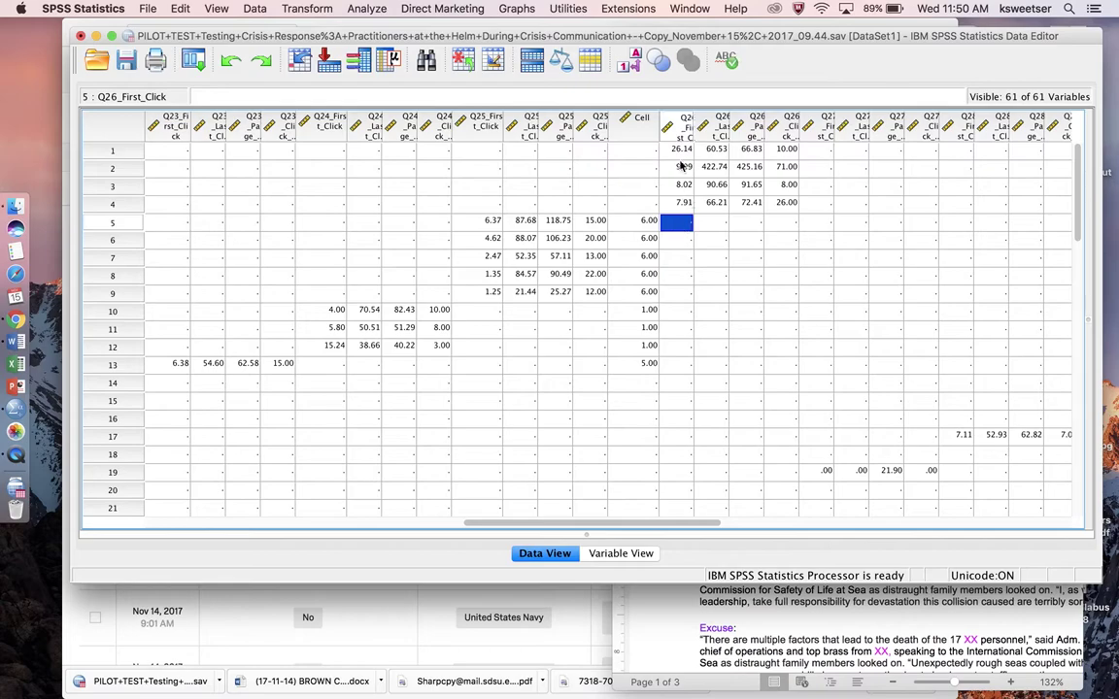
pyautogui.moveTo(691, 129); pyautogui.dragTo(710, 129)
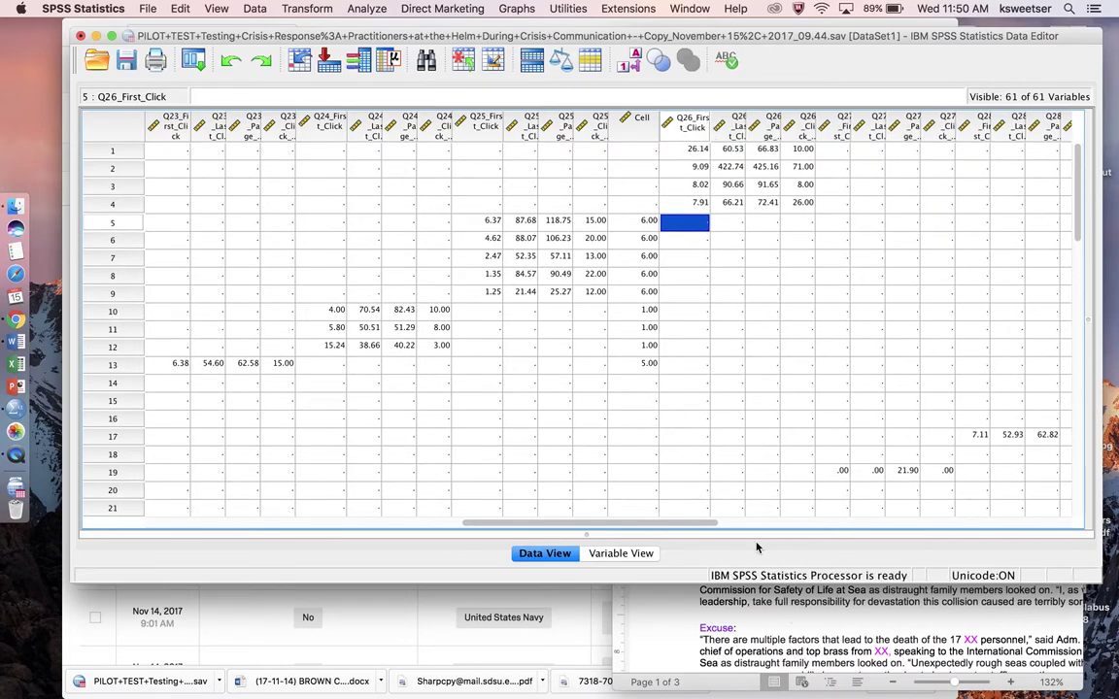
pyautogui.click(738, 594)
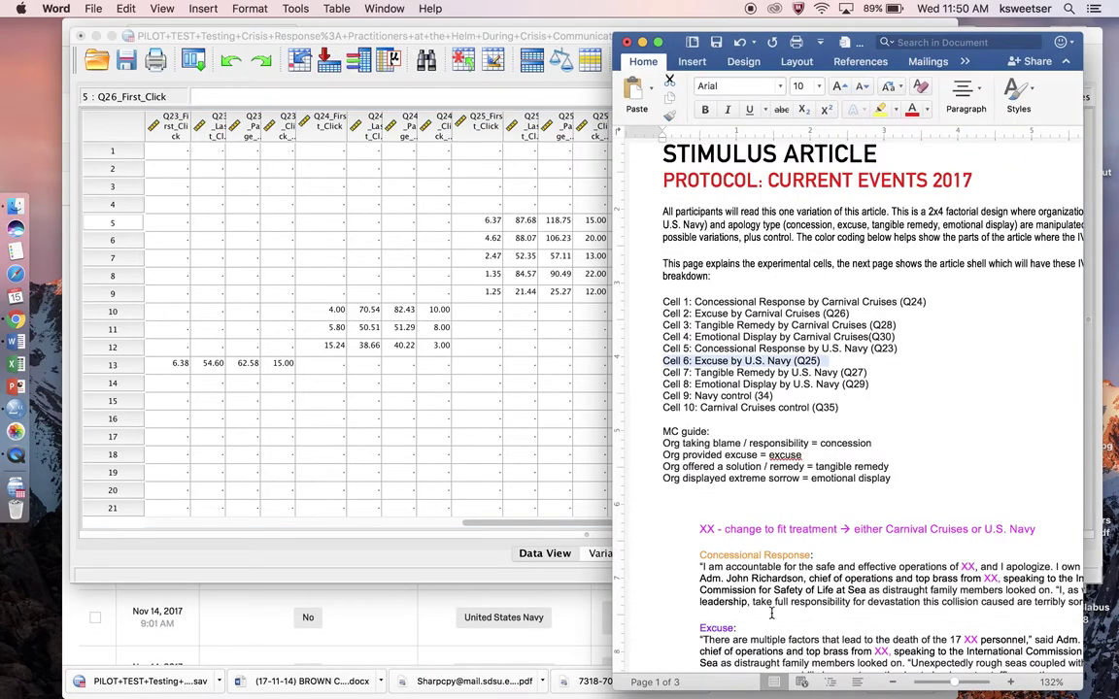
pyautogui.tripleClick(807, 315)
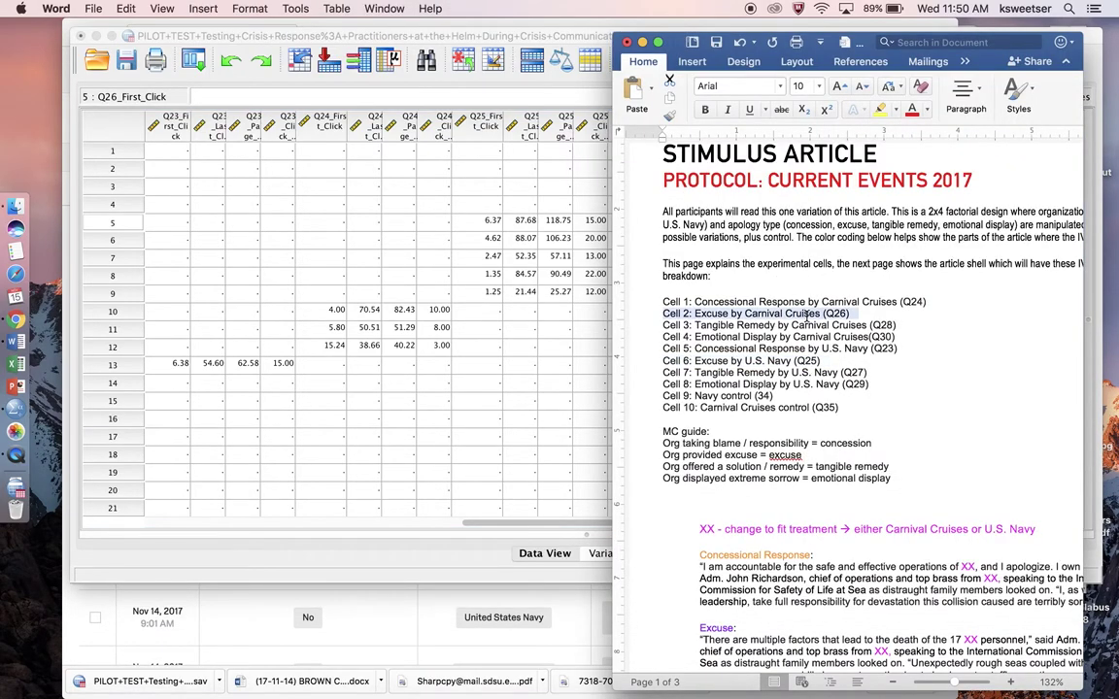
pyautogui.click(558, 238)
# Enter 2 in Cell for rows 1–4, then move the Cell column past the Q26 columns
pyautogui.click(646, 151)
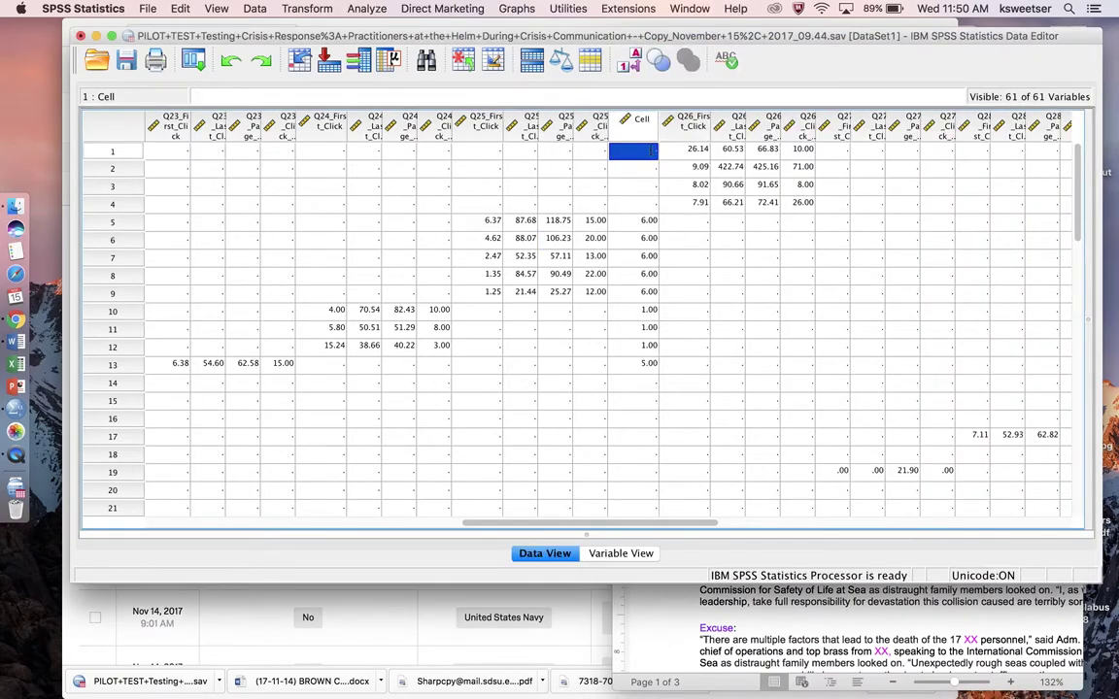
pyautogui.write('2')
pyautogui.press('Return')
pyautogui.write('2')
pyautogui.press('Return')
pyautogui.write('2')
pyautogui.press('Return')
pyautogui.write('2')
pyautogui.press('Return')
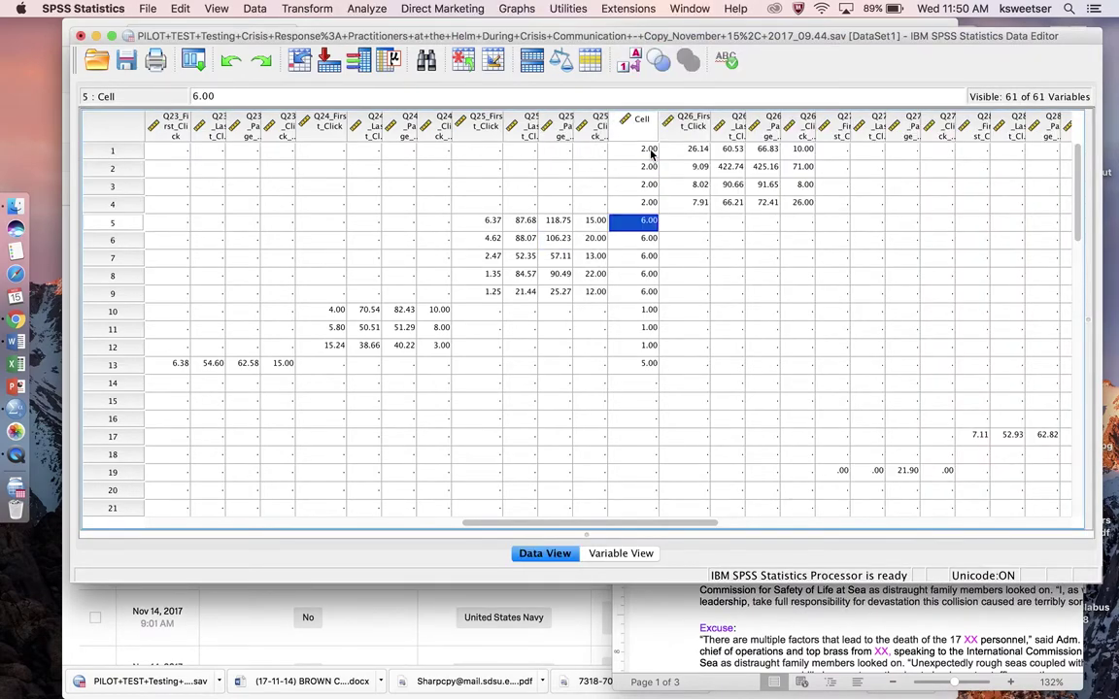
pyautogui.click(631, 126)
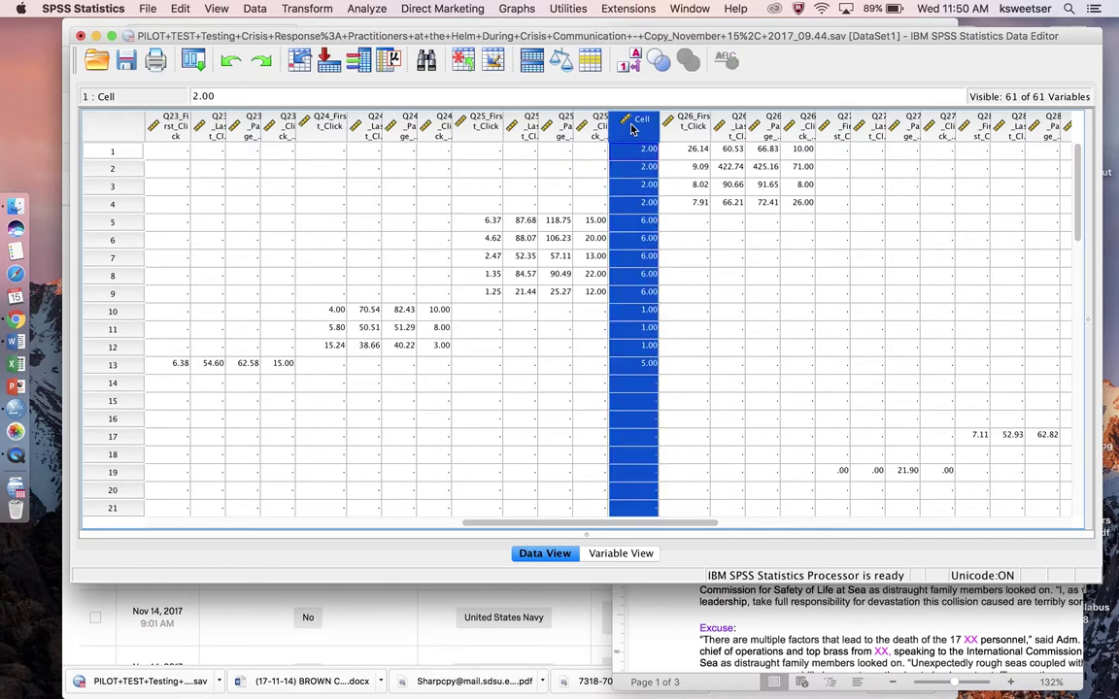
pyautogui.moveTo(631, 127); pyautogui.dragTo(822, 131)
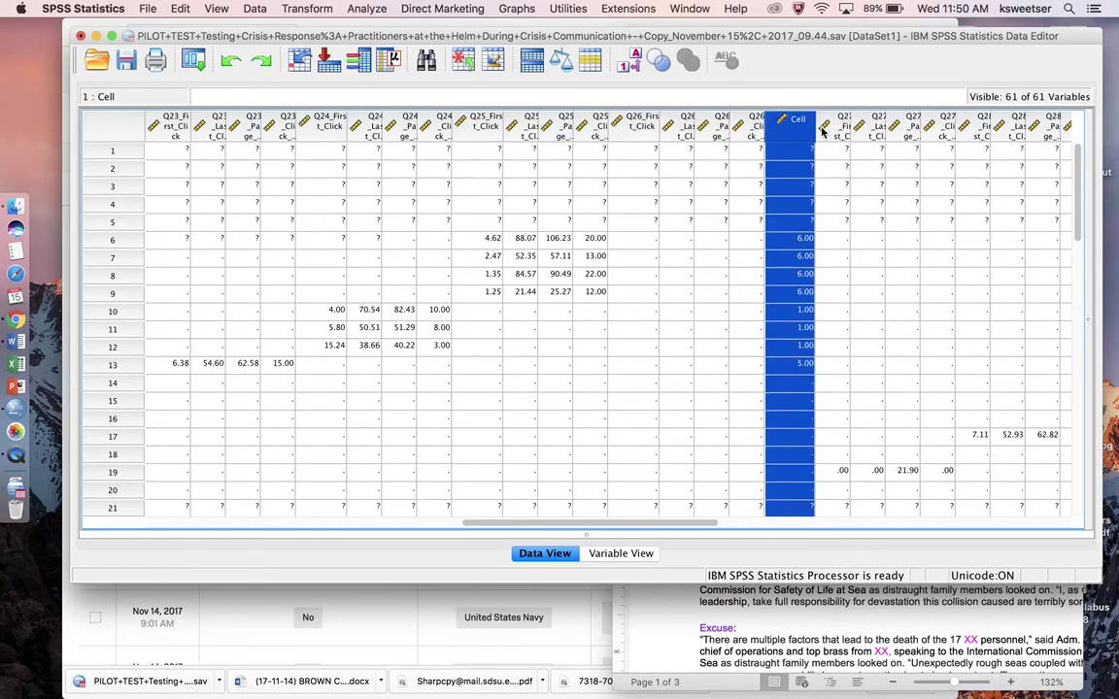
# Sort cases descending by Q27_Last_Click and widen the Q27_First_Click column
pyautogui.click(804, 223)
pyautogui.click(868, 168)
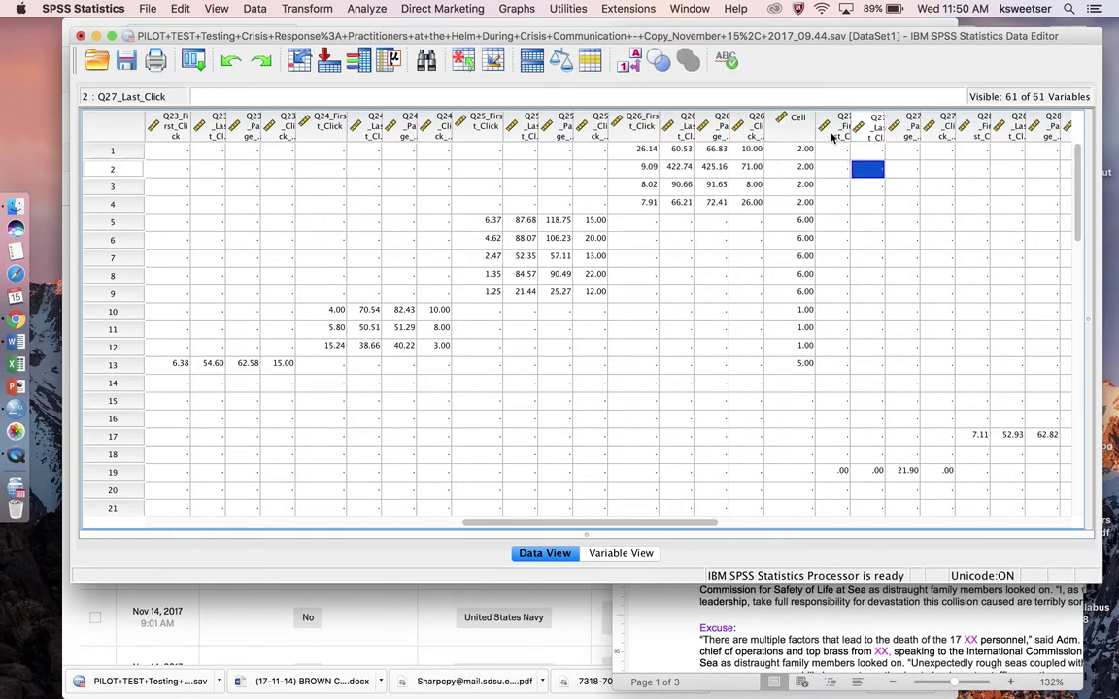
pyautogui.rightClick(832, 136)
pyautogui.click(822, 246)
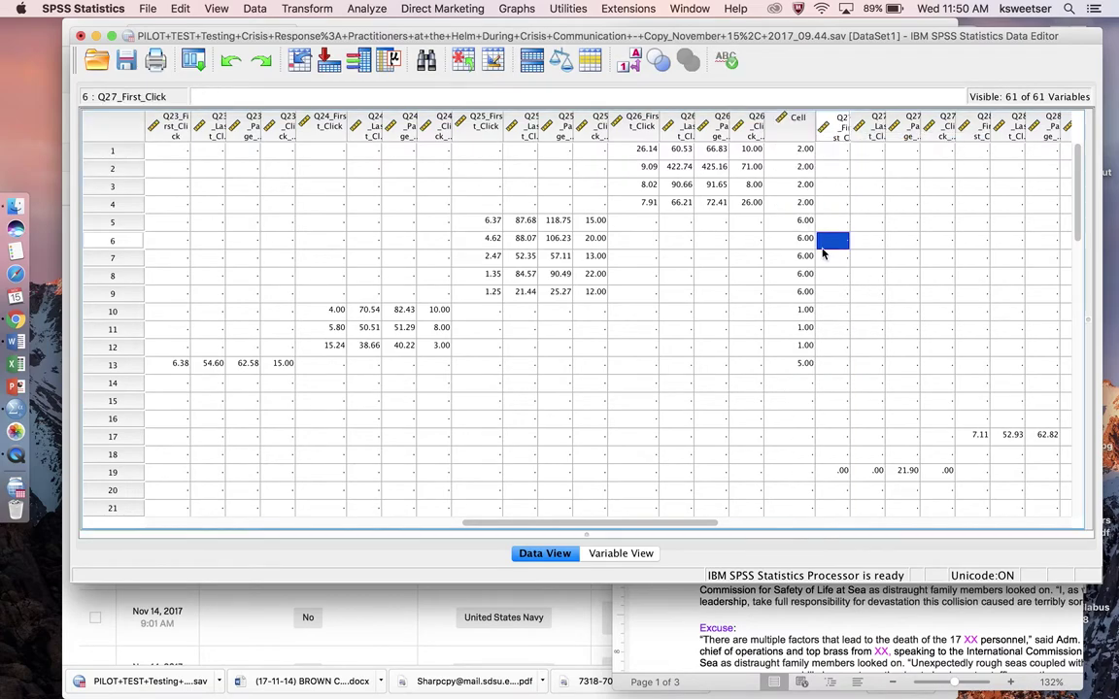
pyautogui.rightClick(840, 139)
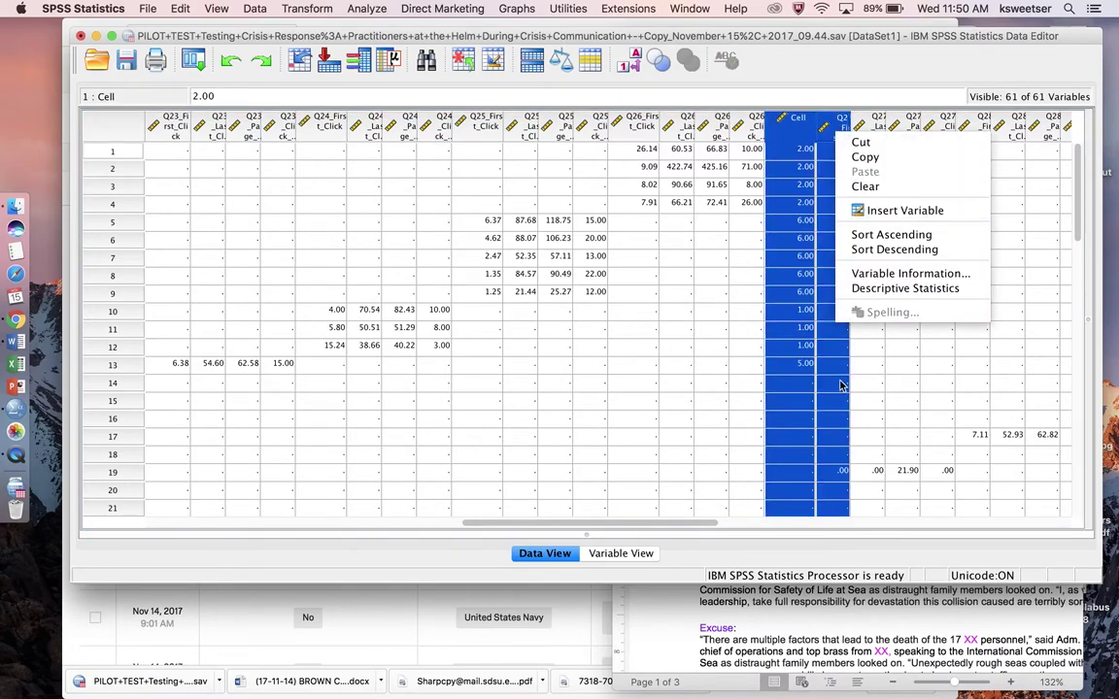
pyautogui.click(833, 383)
pyautogui.click(868, 310)
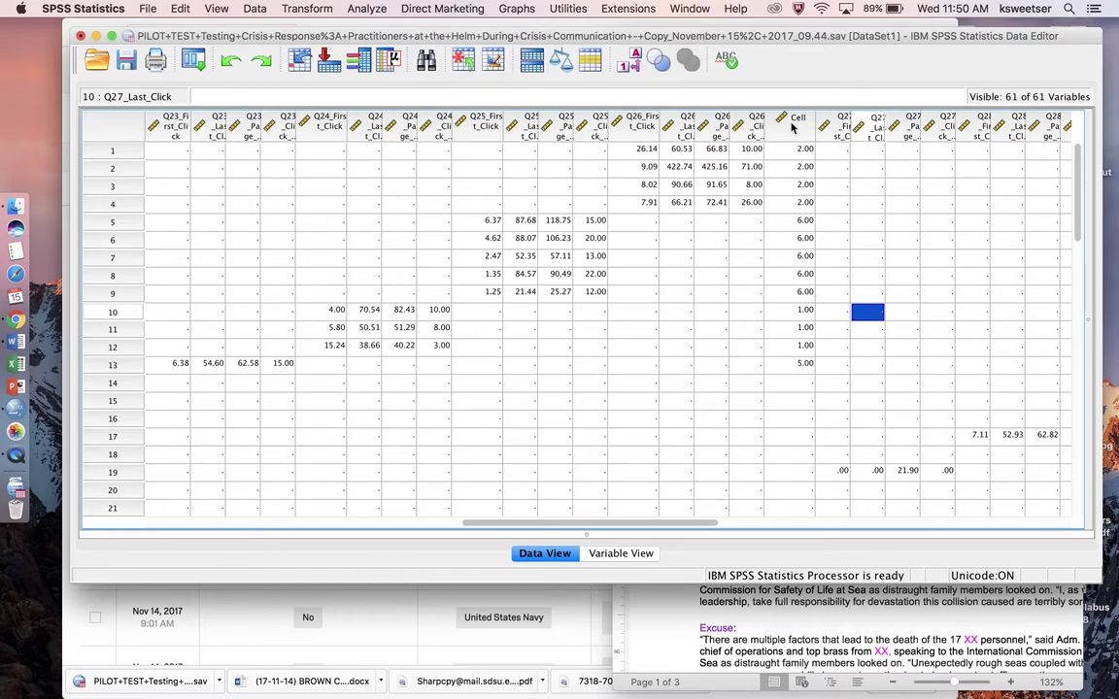
pyautogui.rightClick(859, 126)
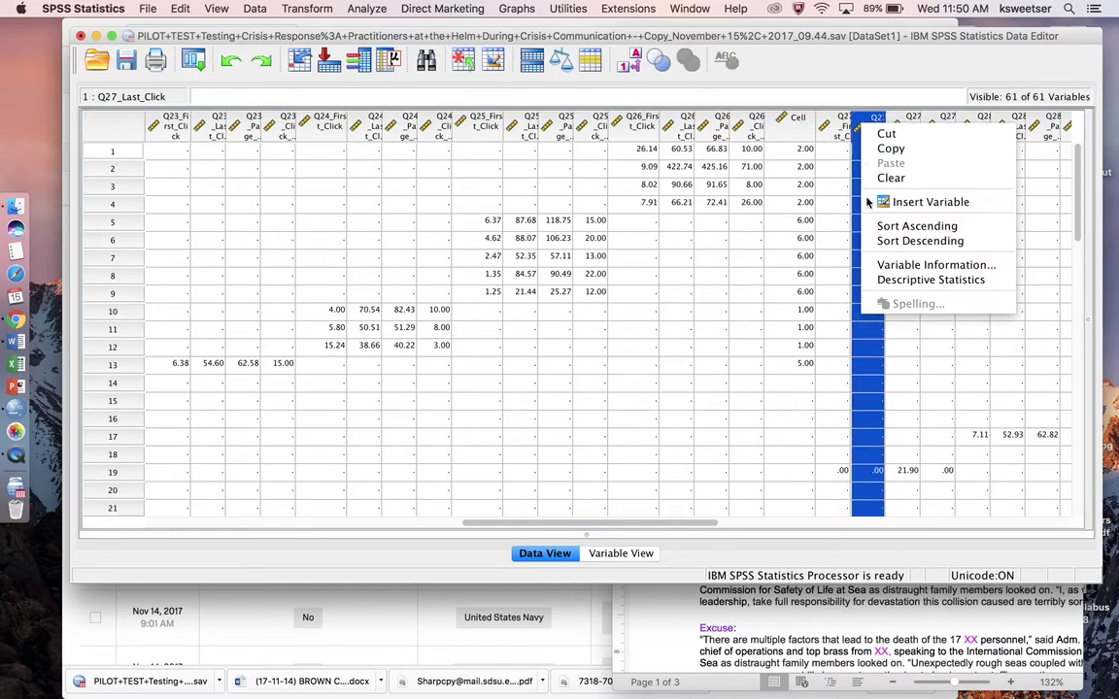
pyautogui.click(885, 240)
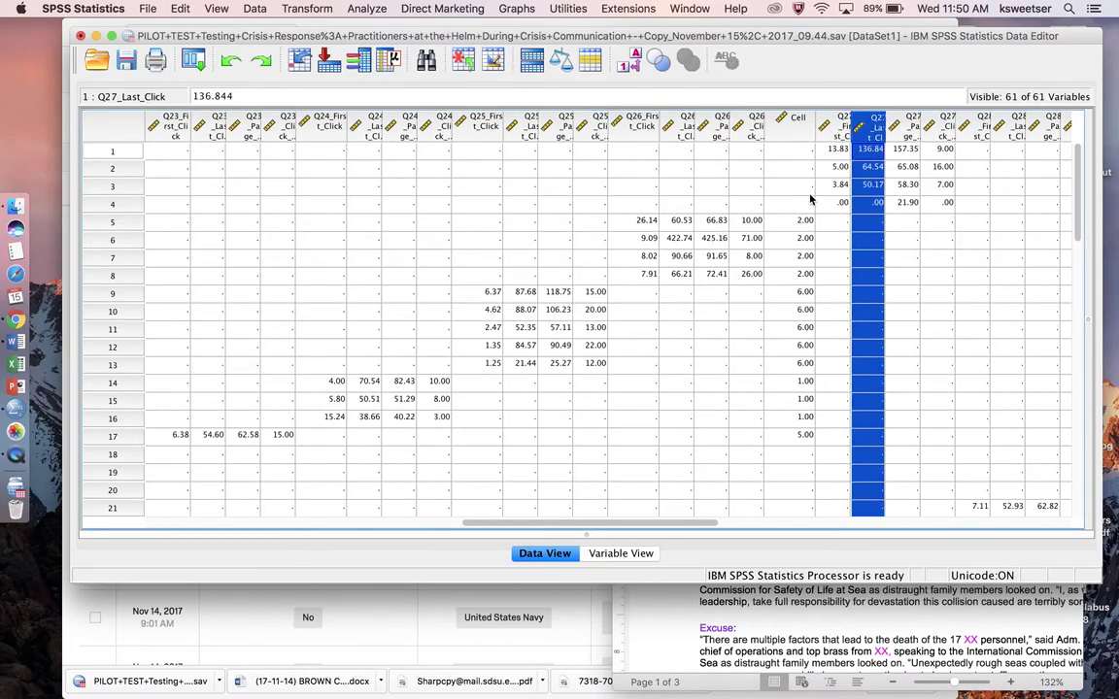
pyautogui.click(842, 171)
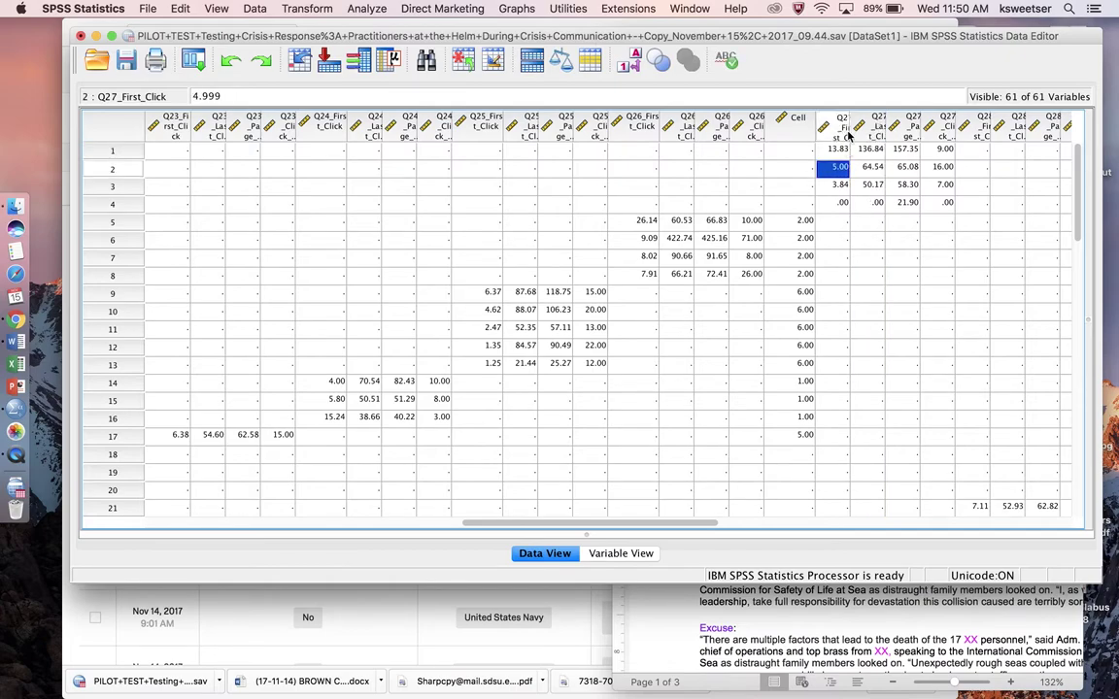
pyautogui.moveTo(851, 128); pyautogui.dragTo(860, 130)
# Confirm the Cell 7 line for Q27 in the protocol and enter 7 in Cell rows 1–4
pyautogui.click(783, 589)
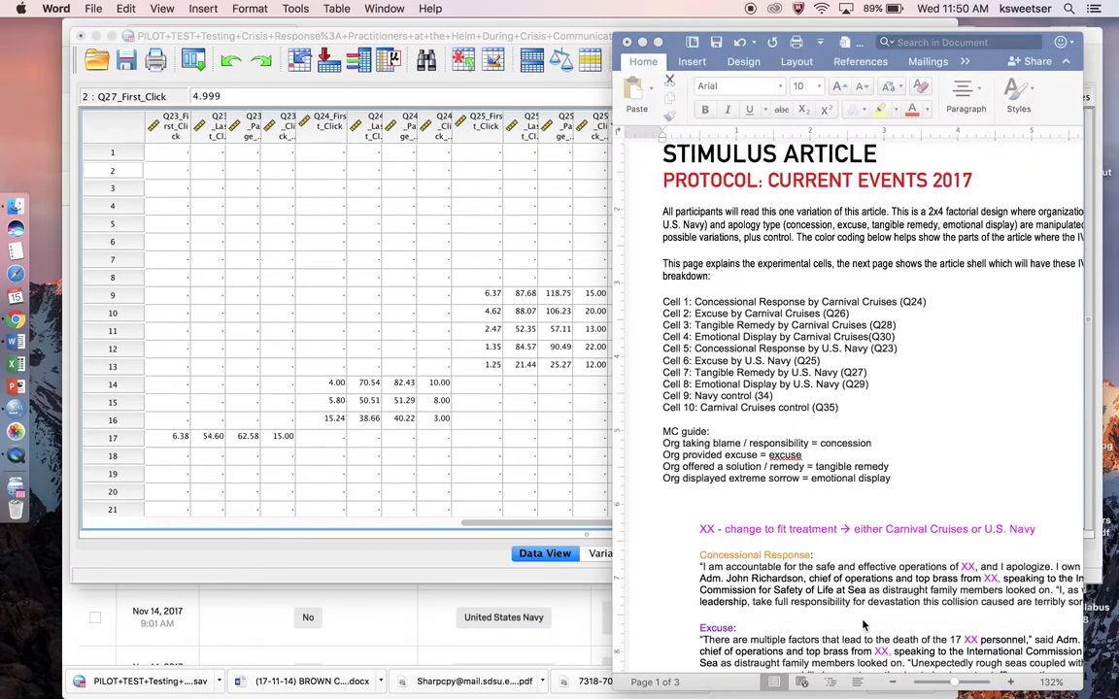
pyautogui.tripleClick(853, 371)
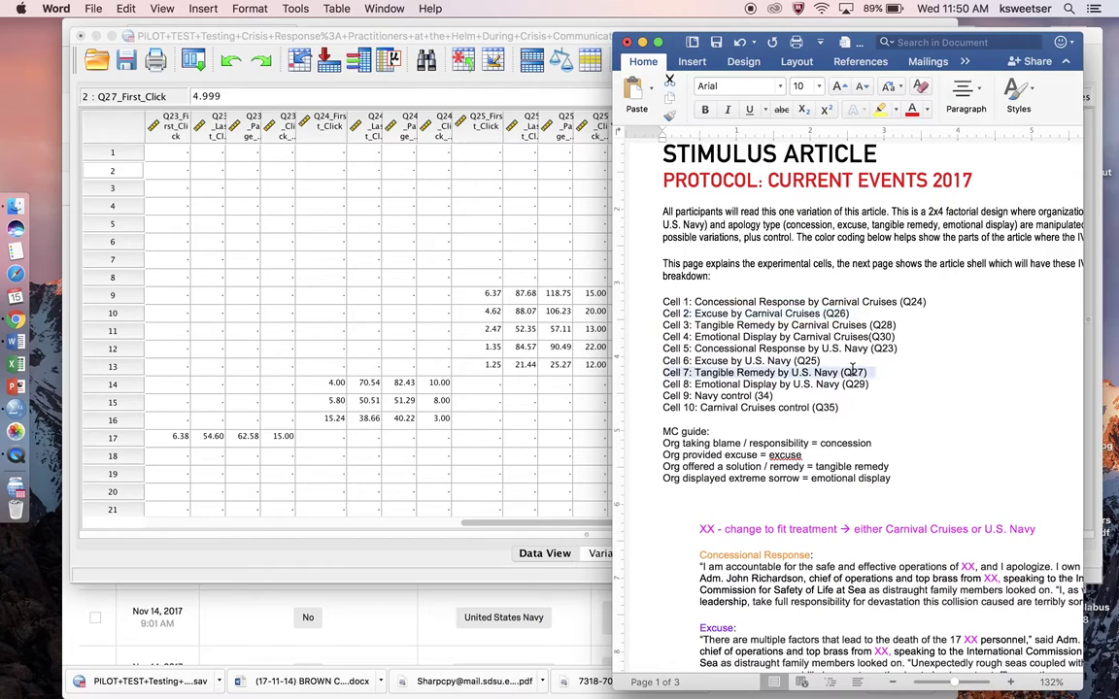
pyautogui.click(572, 265)
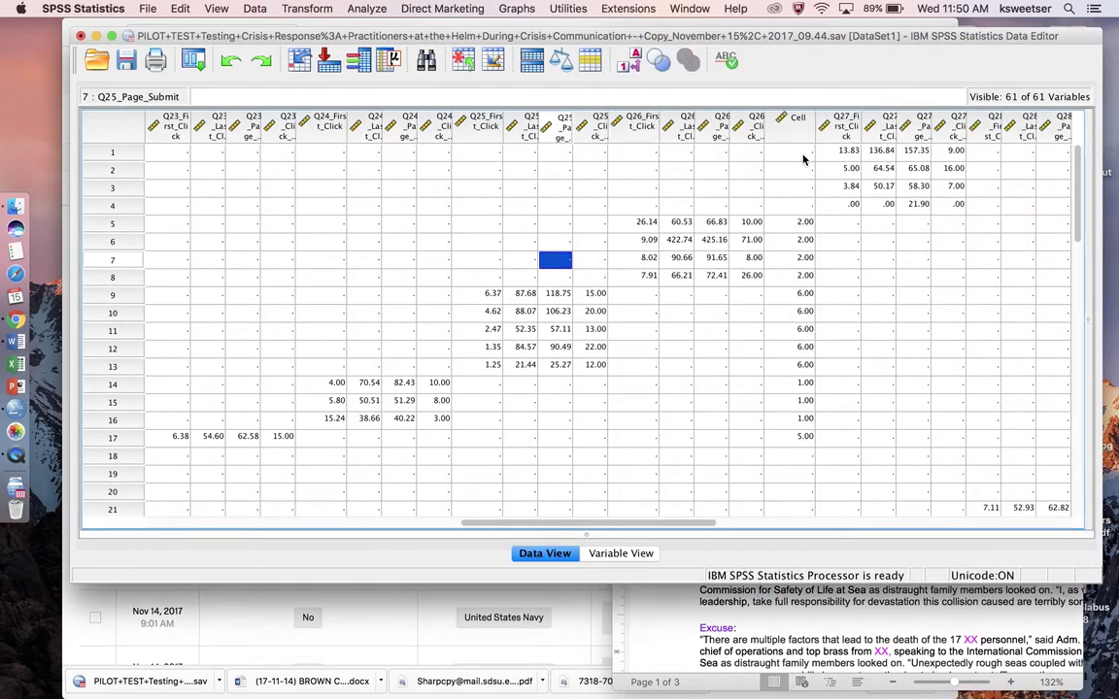
pyautogui.click(804, 156)
pyautogui.write('7')
pyautogui.press('Return')
pyautogui.write('7')
pyautogui.press('Return')
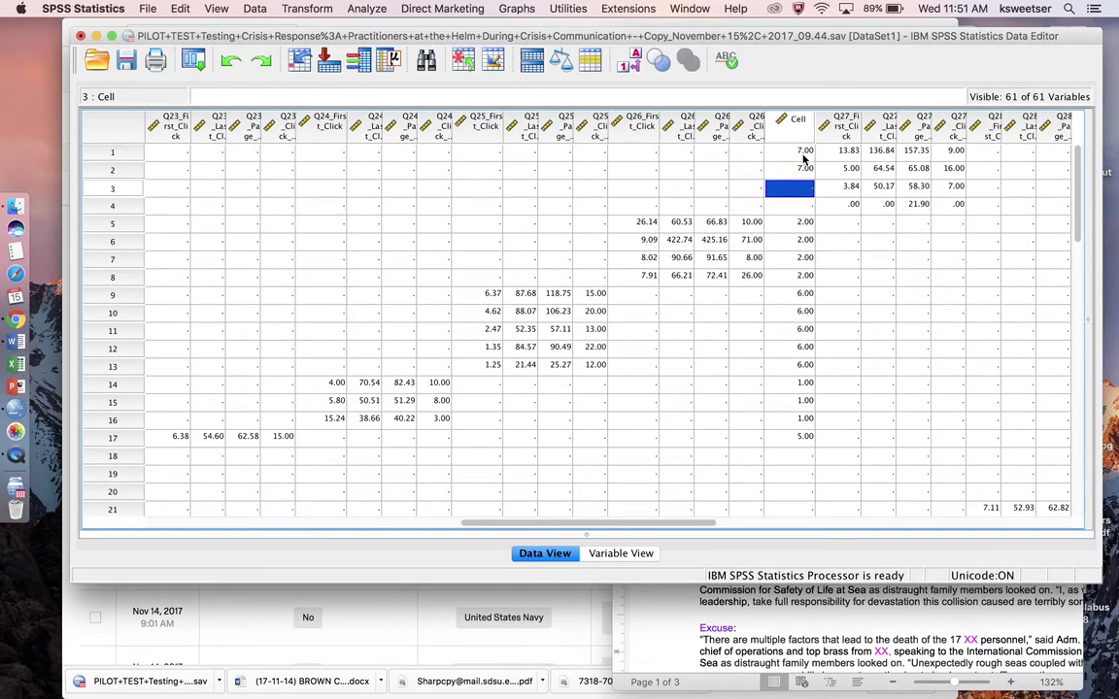
pyautogui.write('7')
pyautogui.press('Return')
pyautogui.write('7')
pyautogui.press('Return')
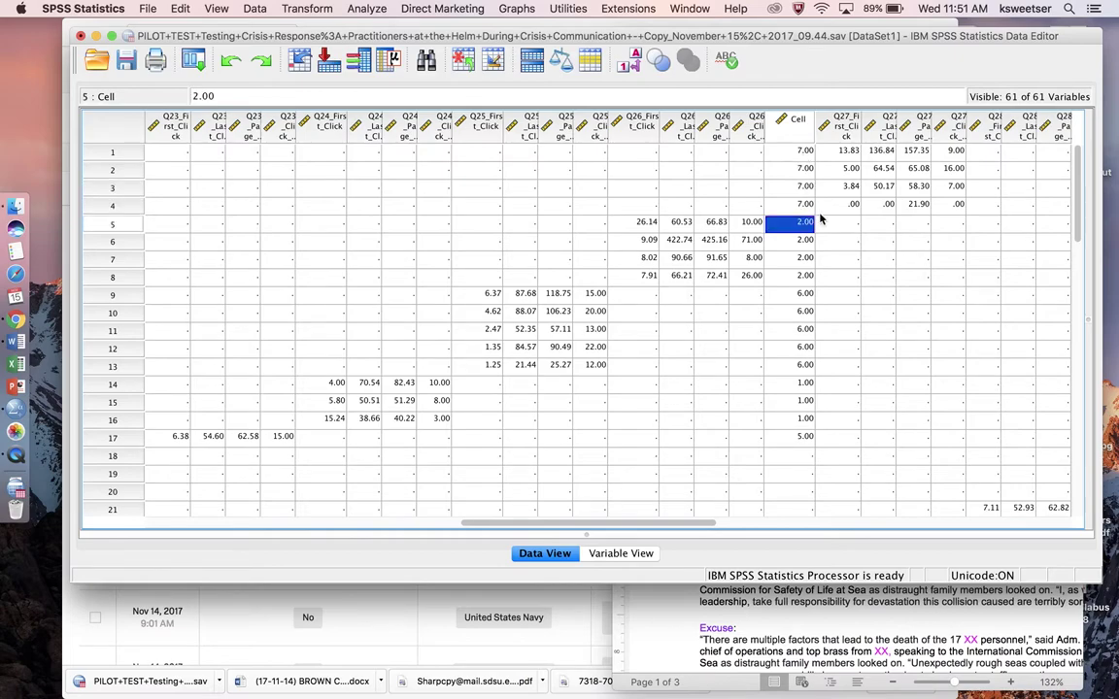
# Move the Cell column so it sits after the Q27 columns
pyautogui.press('Up')
pyautogui.press('Right')
pyautogui.hscroll(5, 879, 230)
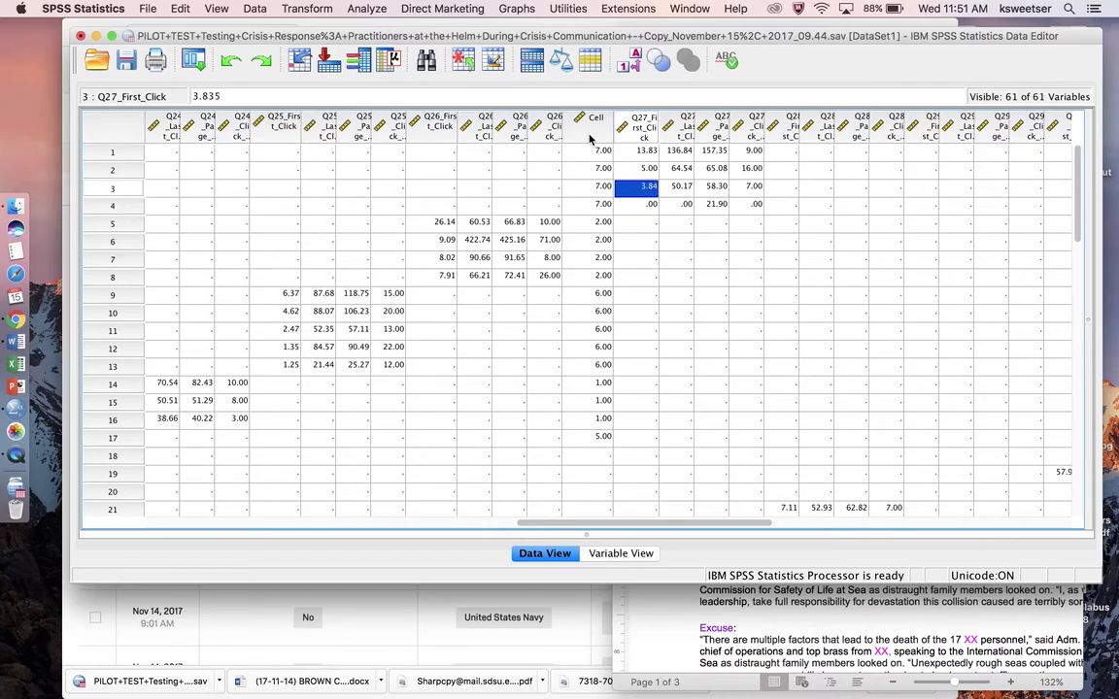
pyautogui.click(590, 131)
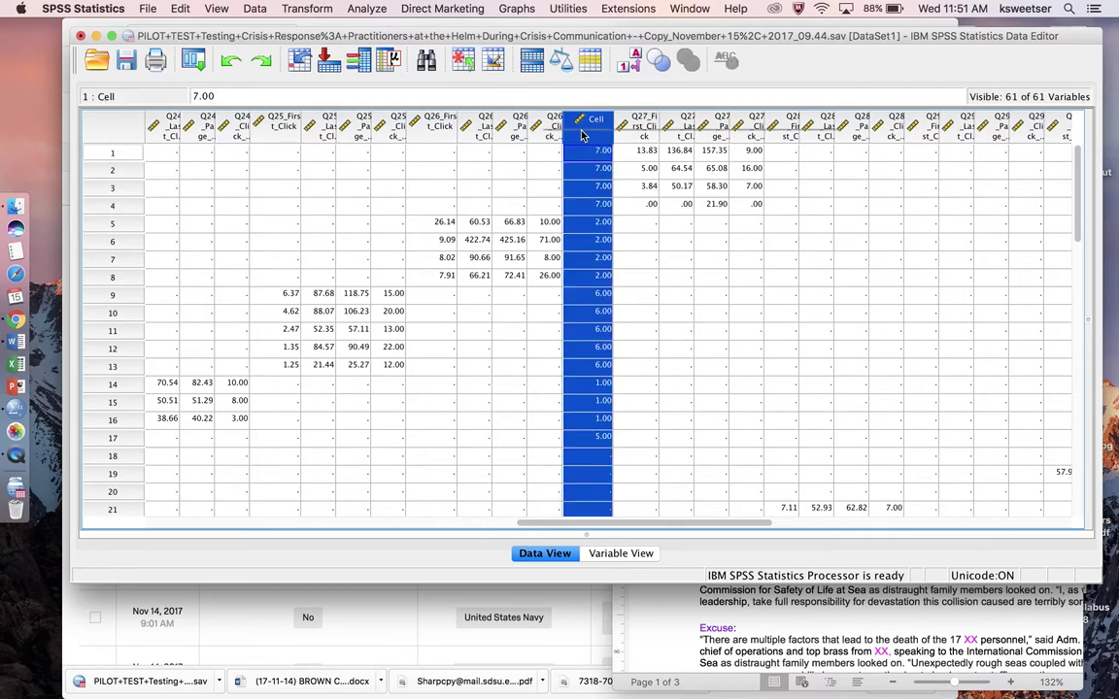
pyautogui.moveTo(761, 145); pyautogui.dragTo(782, 137)
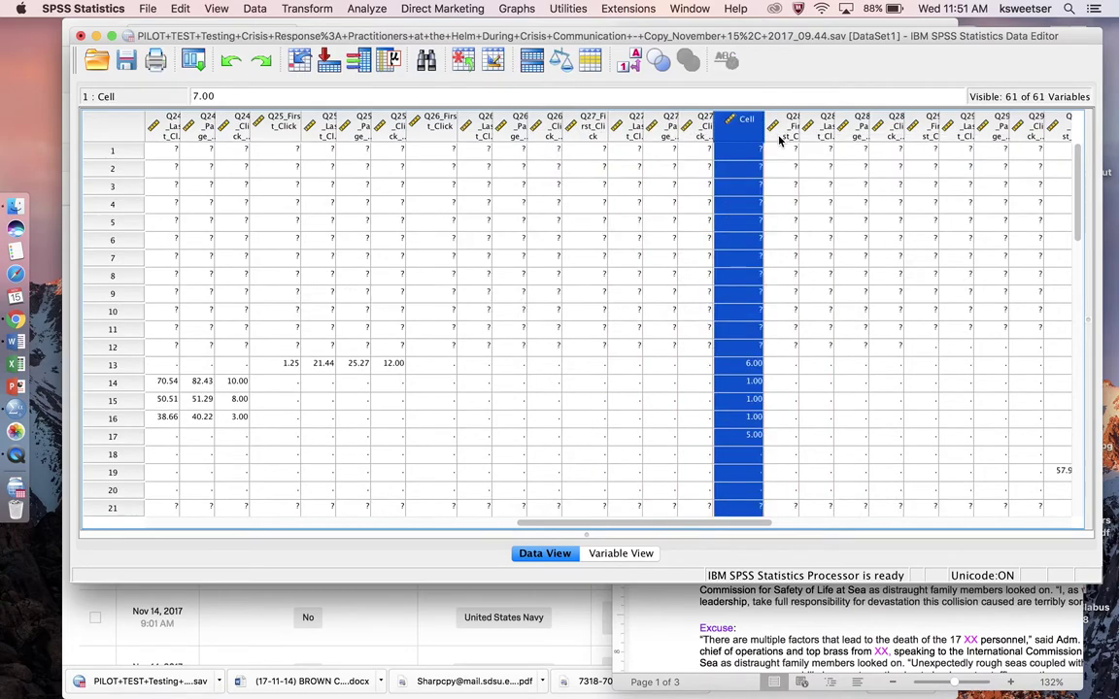
# Sort cases descending by Q28_First_Click and widen that column
pyautogui.click(780, 189)
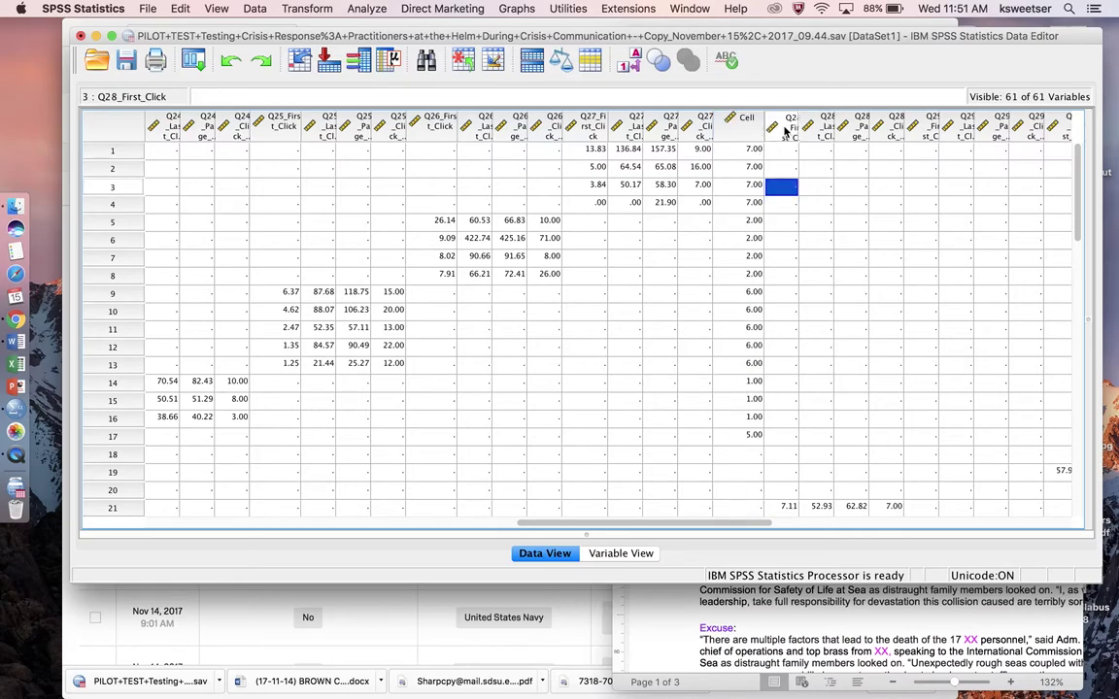
pyautogui.rightClick(787, 130)
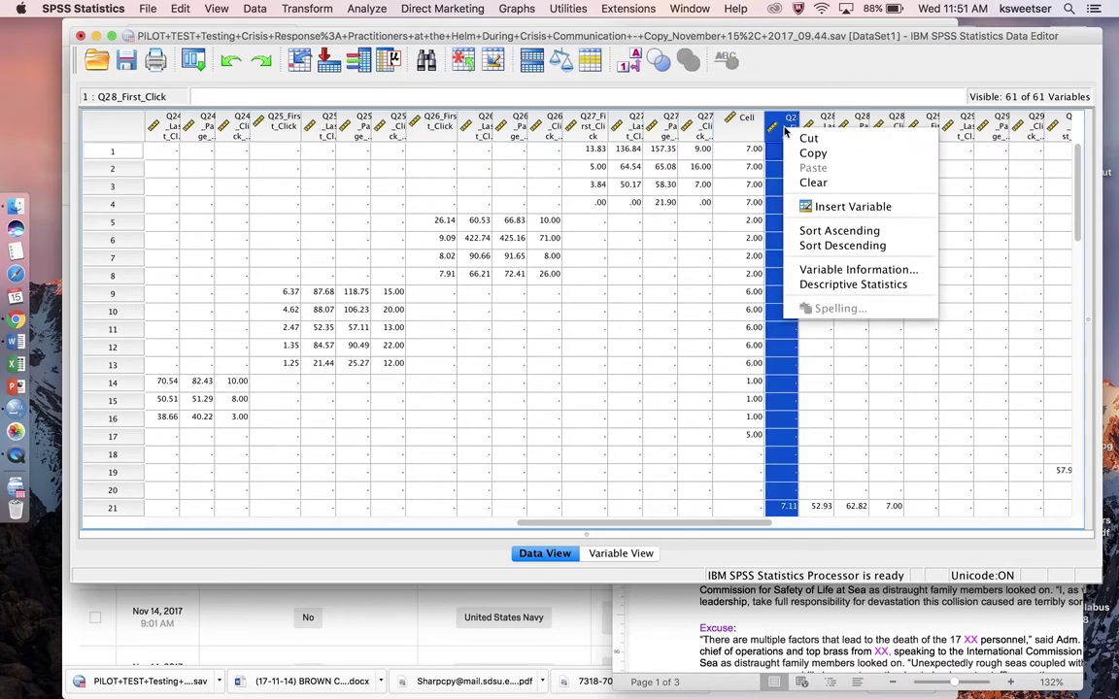
pyautogui.click(806, 247)
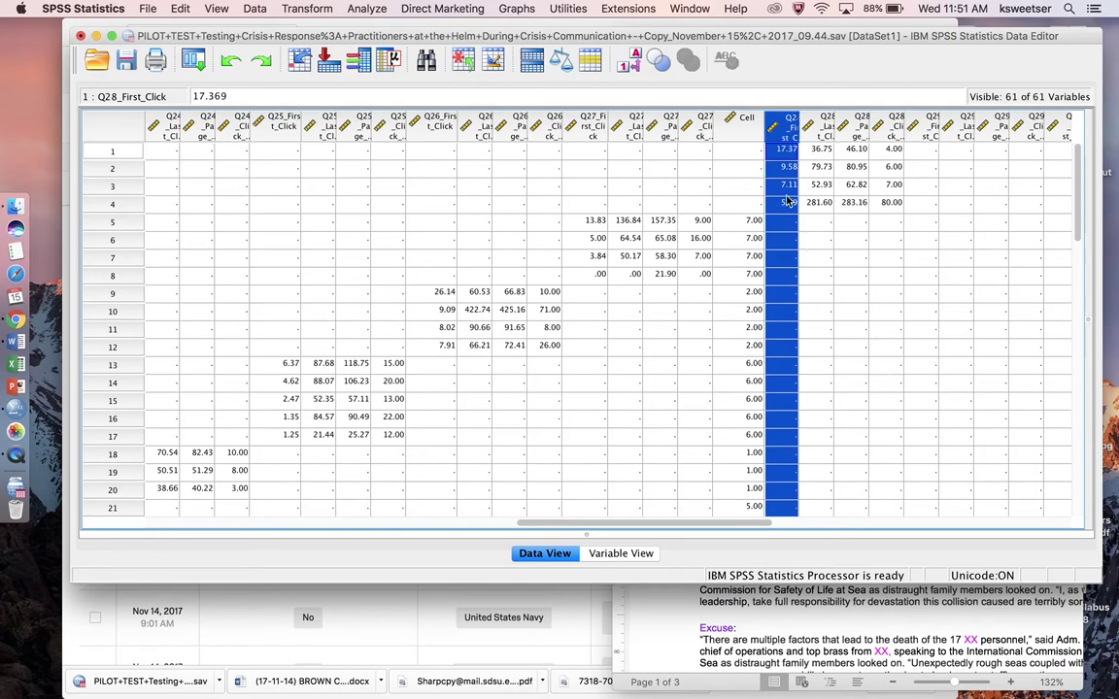
pyautogui.click(788, 185)
pyautogui.moveTo(798, 127); pyautogui.dragTo(814, 127)
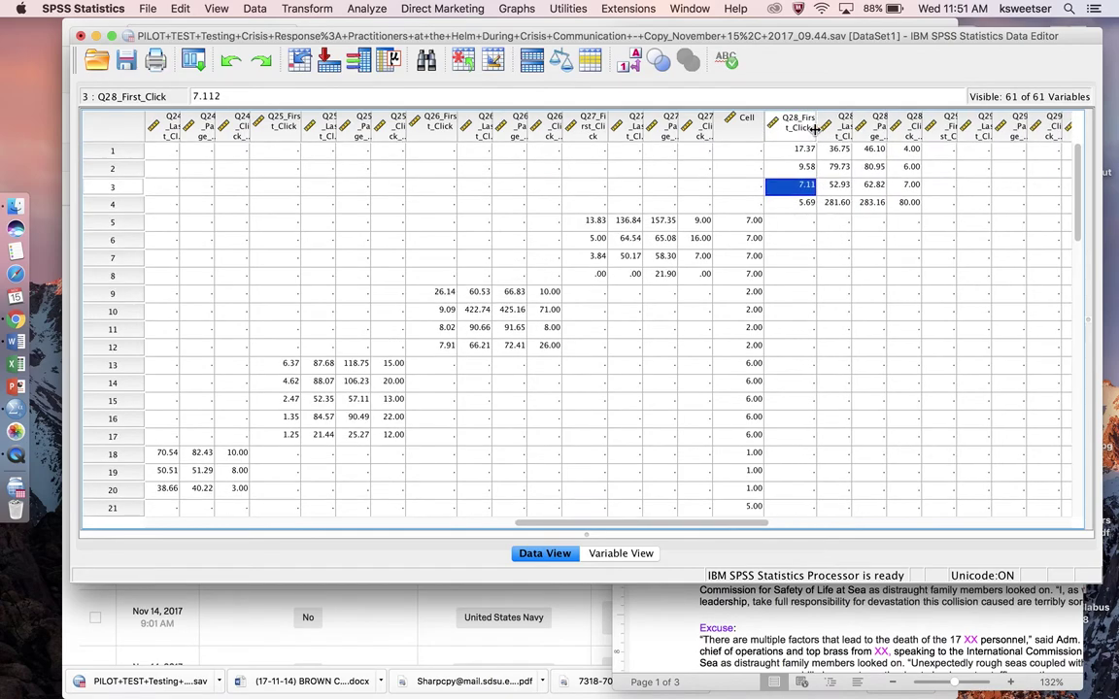
# Confirm in the protocol that Q28 maps to Cell 3 and enter 3 in Cell rows 1–4
pyautogui.click(841, 627)
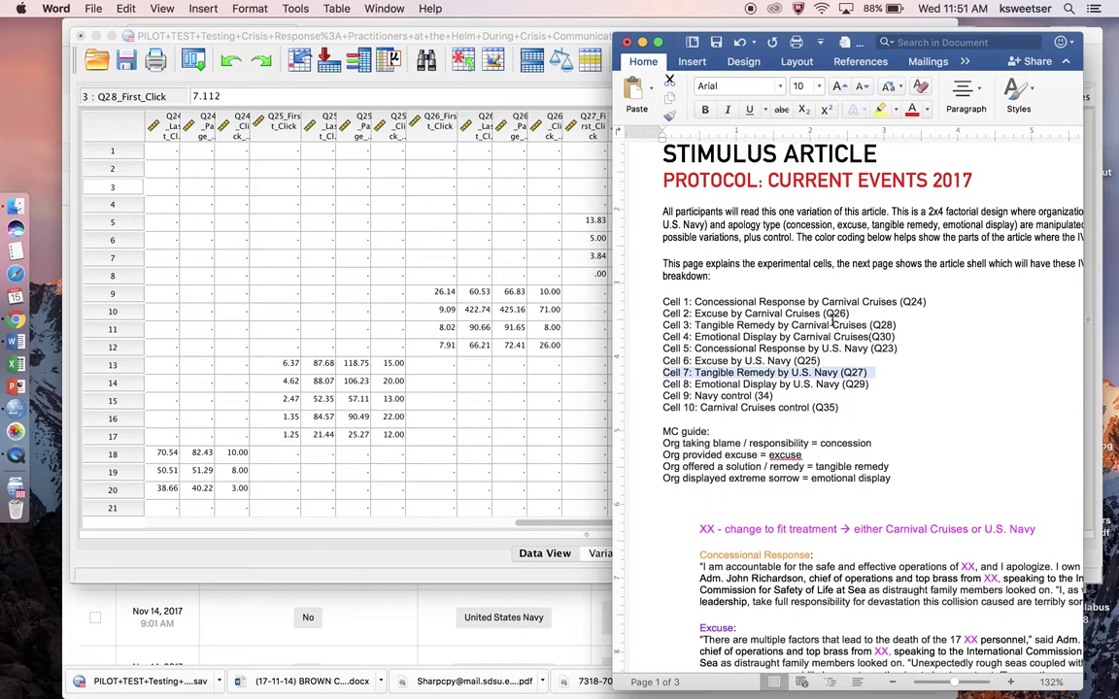
pyautogui.tripleClick(833, 323)
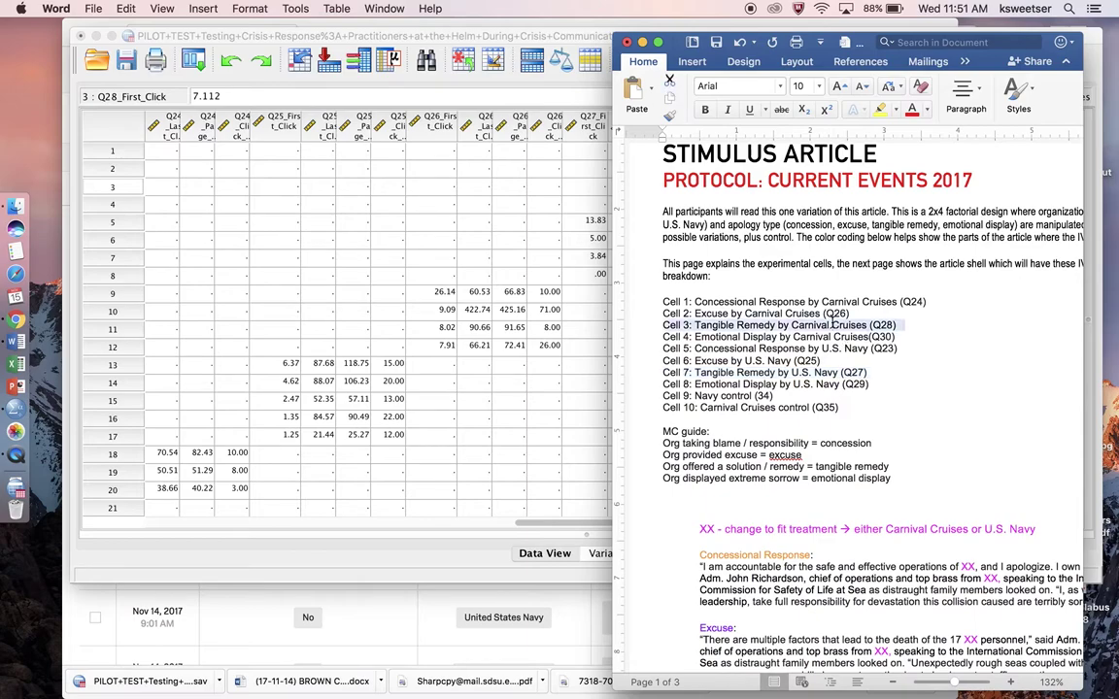
pyautogui.click(559, 209)
pyautogui.click(748, 150)
pyautogui.write('3')
pyautogui.press('Return')
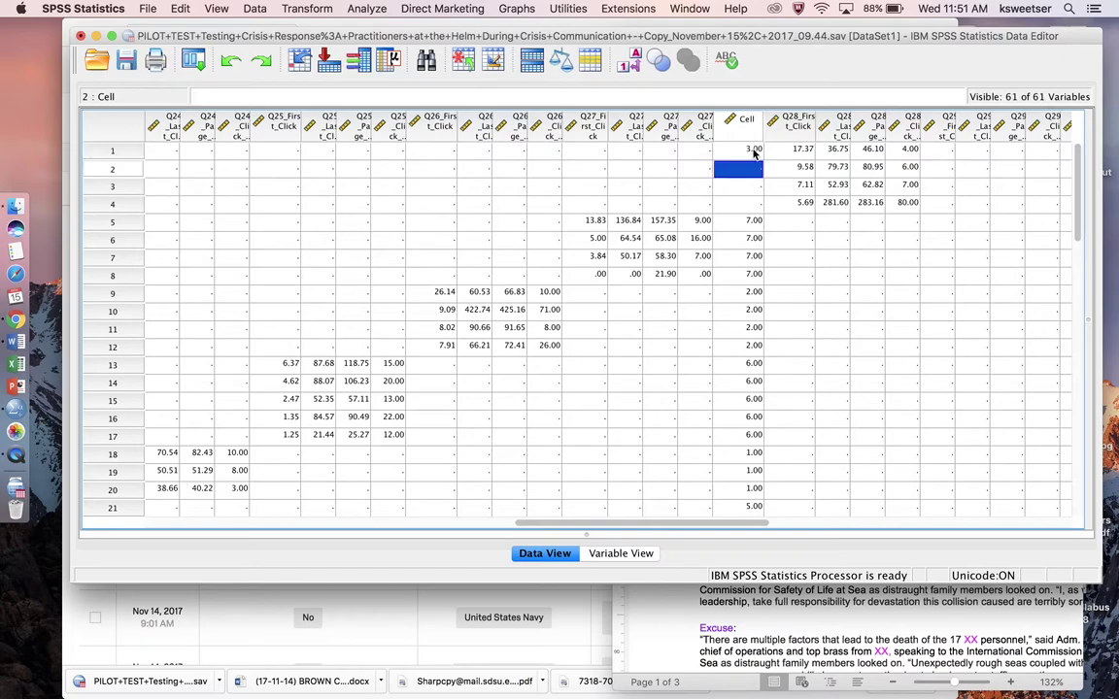
pyautogui.write('3')
pyautogui.press('Return')
pyautogui.write('3')
pyautogui.press('Return')
pyautogui.write('3')
pyautogui.press('Return')
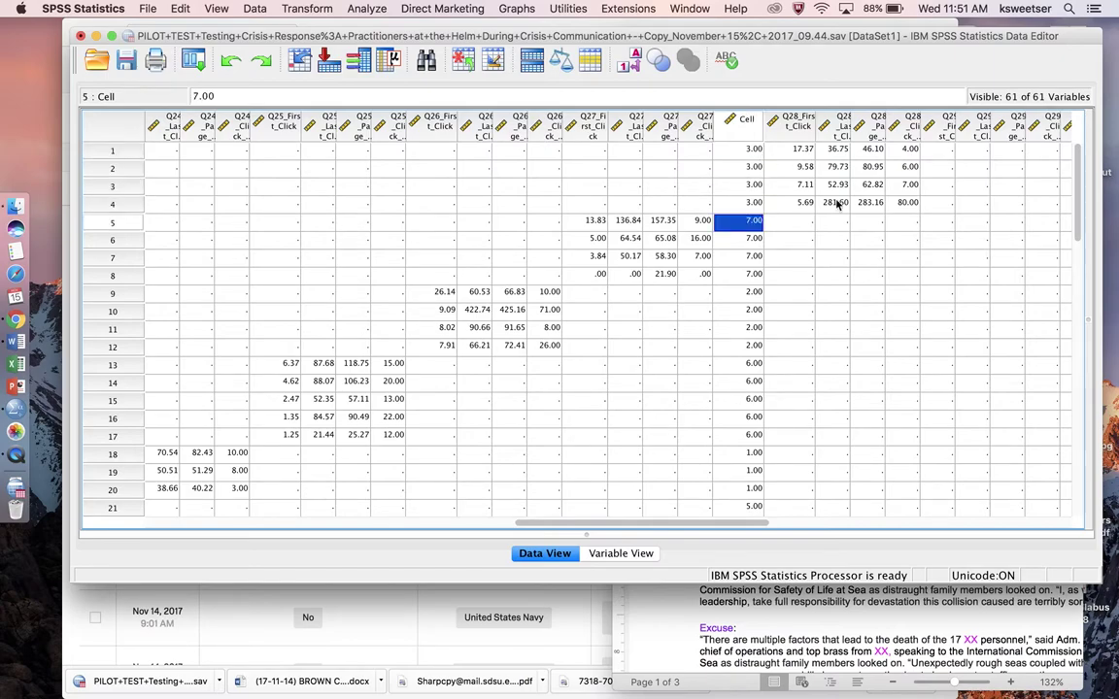
# Move the Cell column to sit after the Q28 columns
pyautogui.click(799, 202)
pyautogui.hscroll(3, 738, 185)
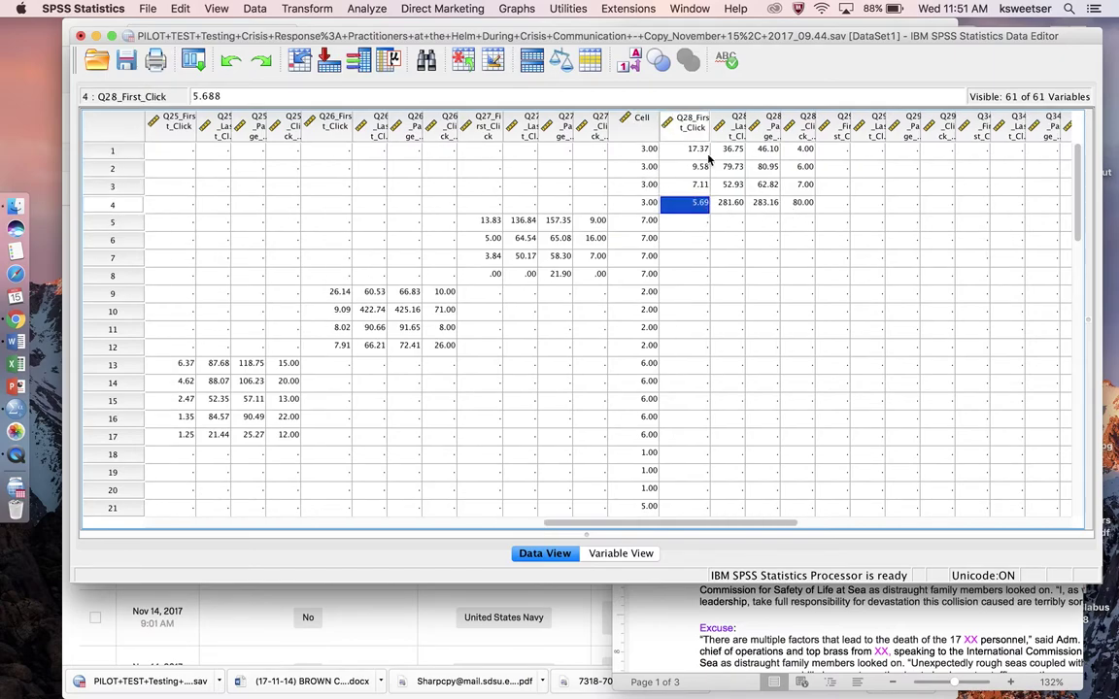
pyautogui.click(641, 118)
pyautogui.moveTo(641, 121); pyautogui.dragTo(816, 148)
pyautogui.click(797, 187)
# Sort cases descending by Q29_First_Click and widen that column
pyautogui.hscroll(3, 796, 190)
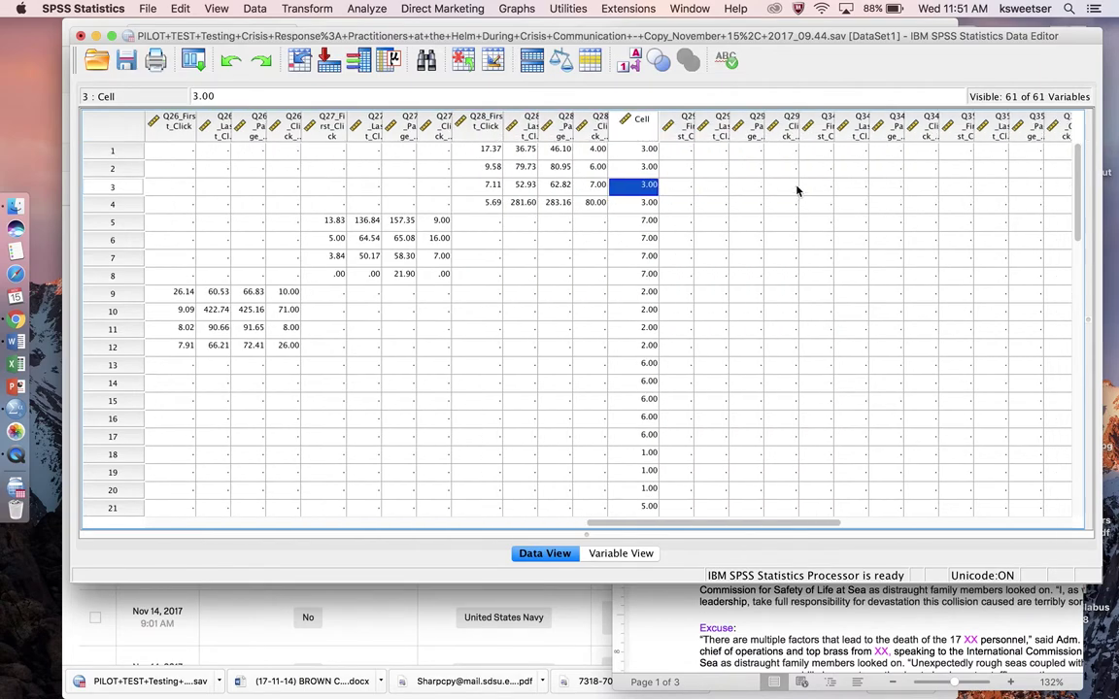
pyautogui.click(677, 125)
pyautogui.rightClick(679, 132)
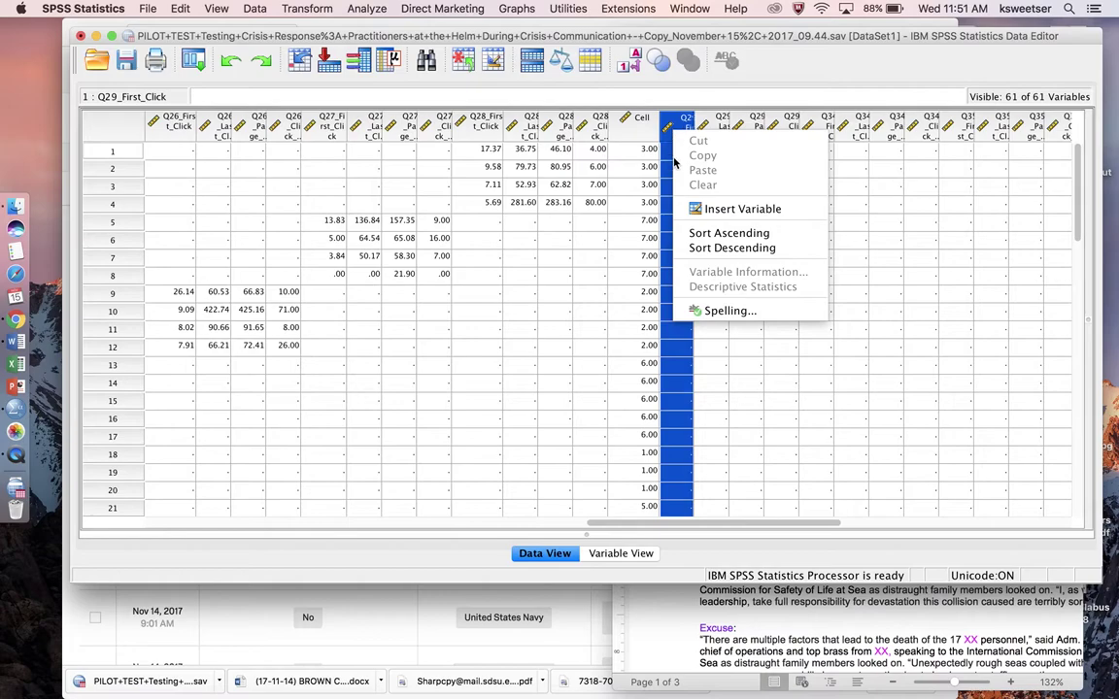
pyautogui.click(732, 249)
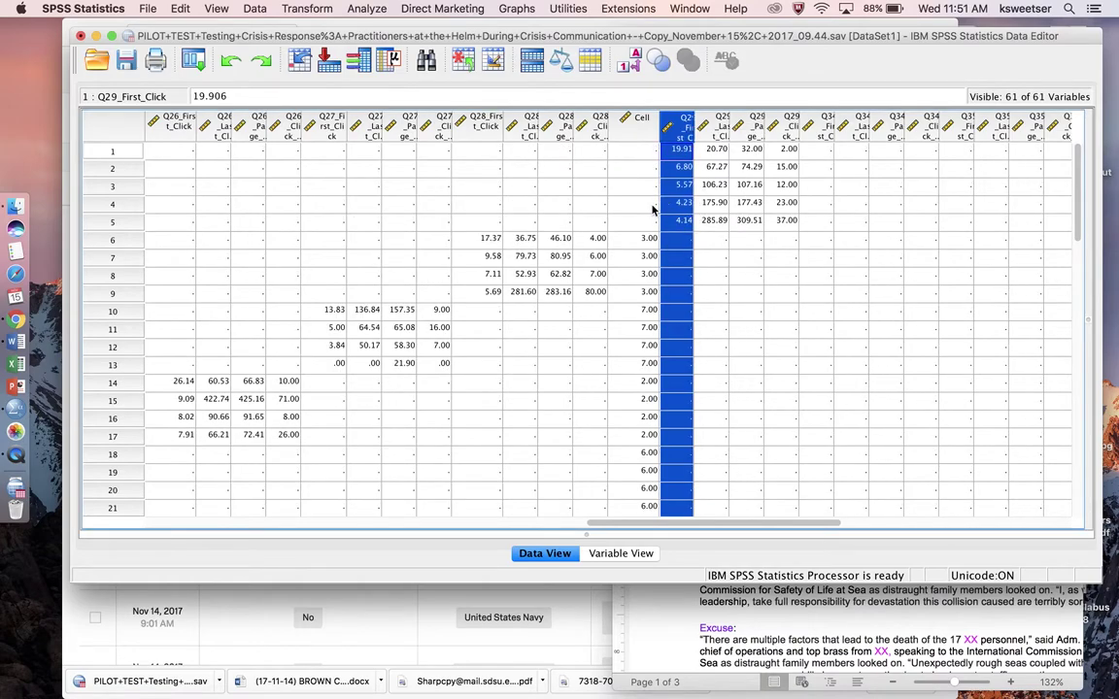
pyautogui.click(683, 166)
pyautogui.click(685, 130)
pyautogui.moveTo(705, 127); pyautogui.dragTo(712, 128)
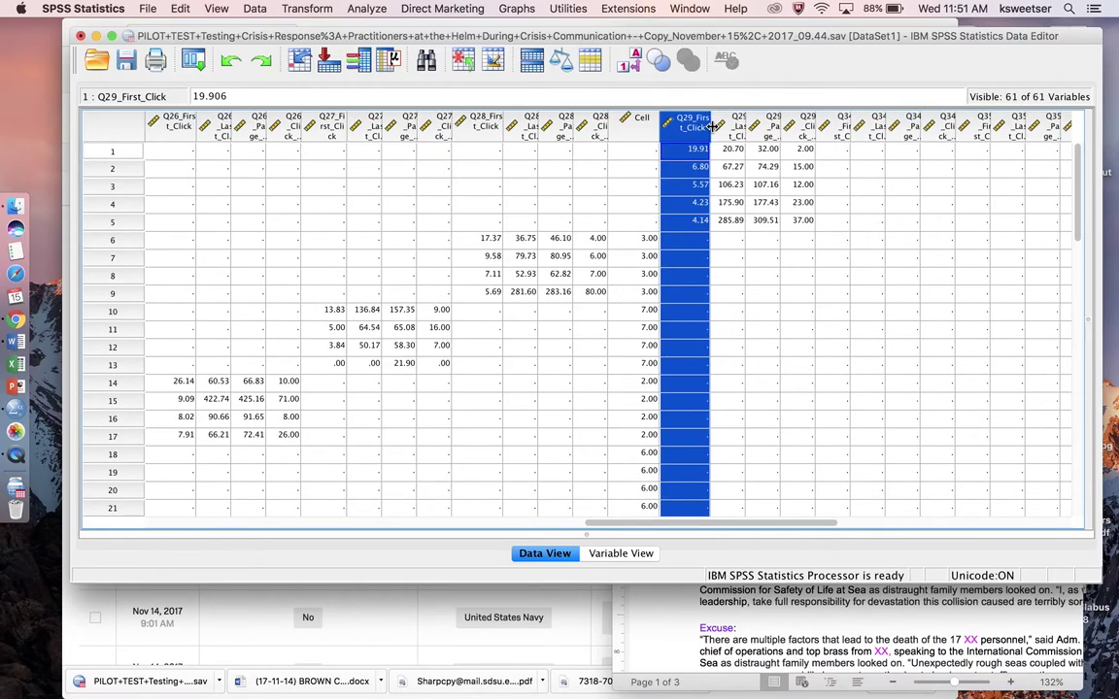
# Confirm the Cell 8 mapping for Q29 and enter 8 in Cell rows 1–5
pyautogui.click(799, 626)
pyautogui.tripleClick(834, 384)
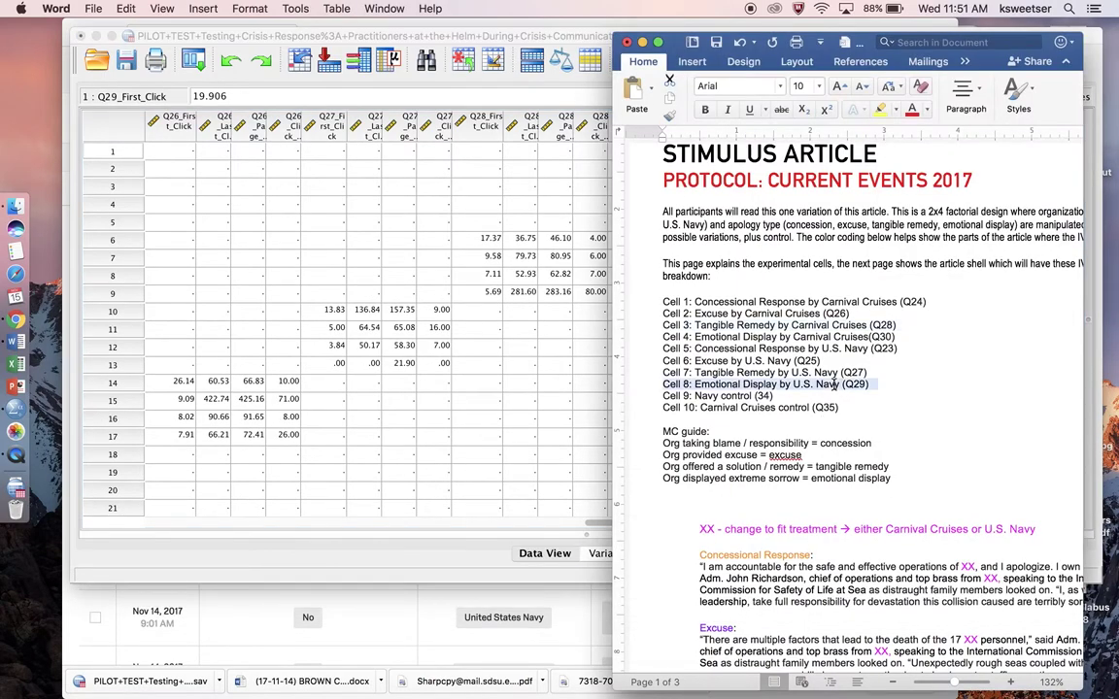
pyautogui.click(590, 401)
pyautogui.click(641, 152)
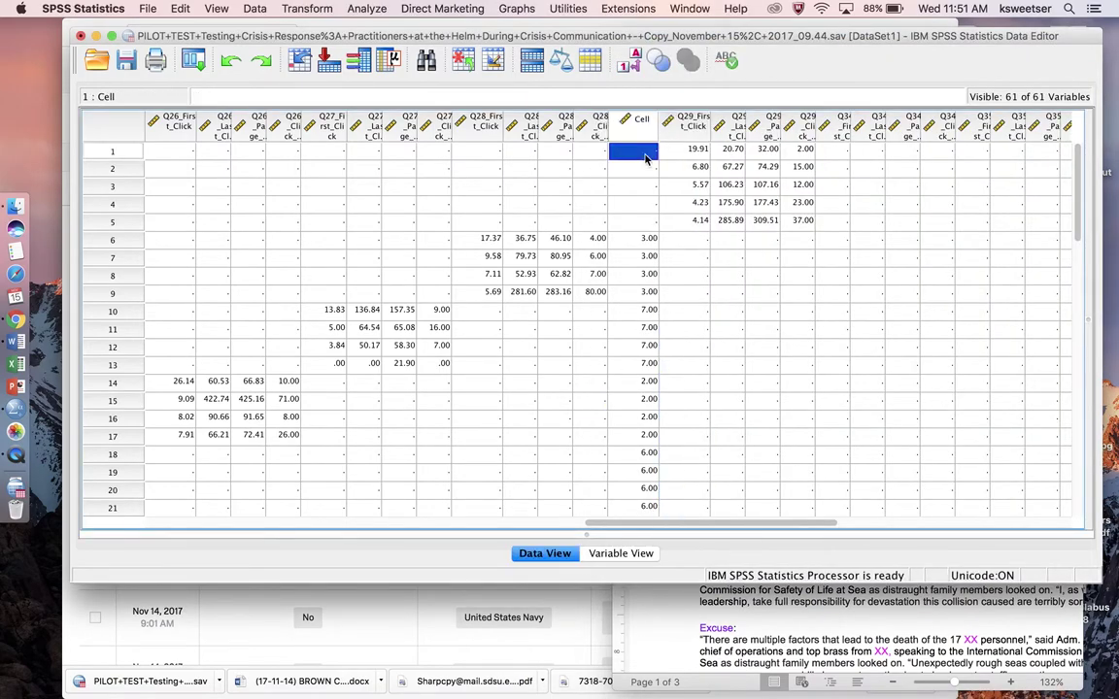
pyautogui.write('8 8 8 8 8')
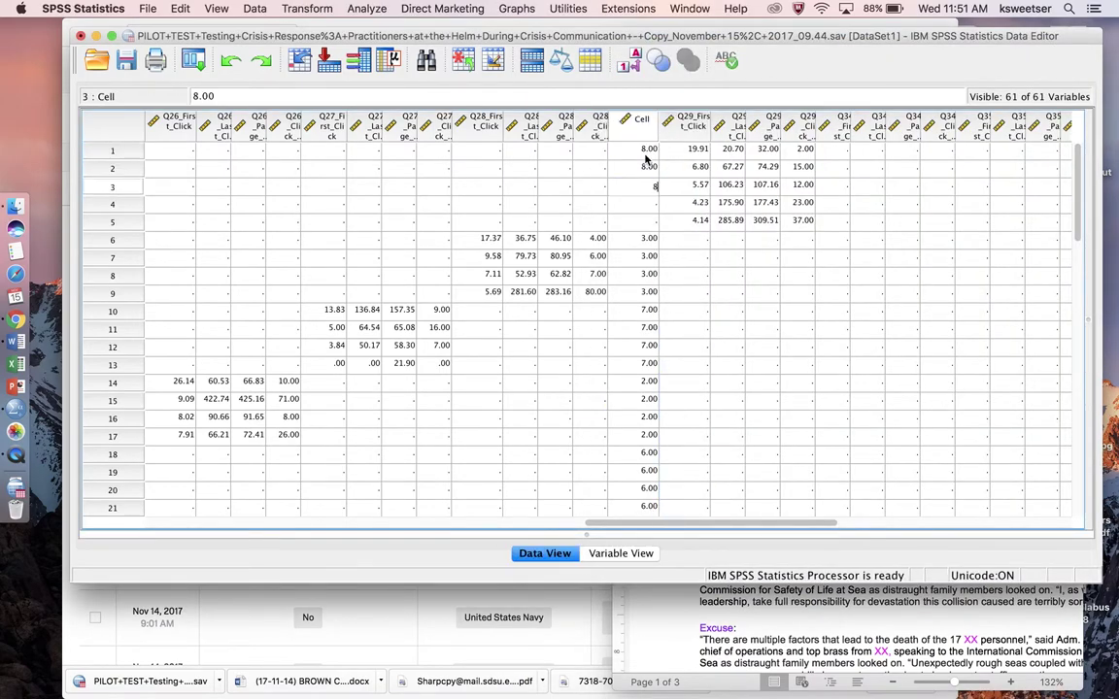
# Move the Cell column to sit after the Q29 columns
pyautogui.click(682, 184)
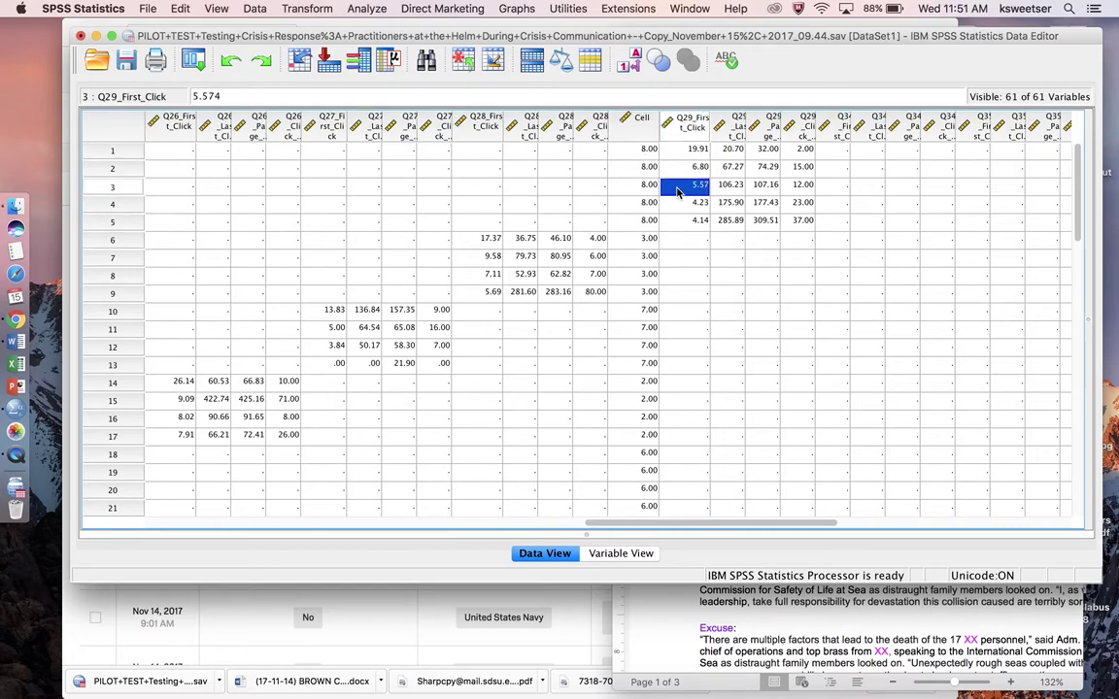
pyautogui.click(643, 122)
pyautogui.moveTo(646, 128); pyautogui.dragTo(826, 141)
pyautogui.click(795, 186)
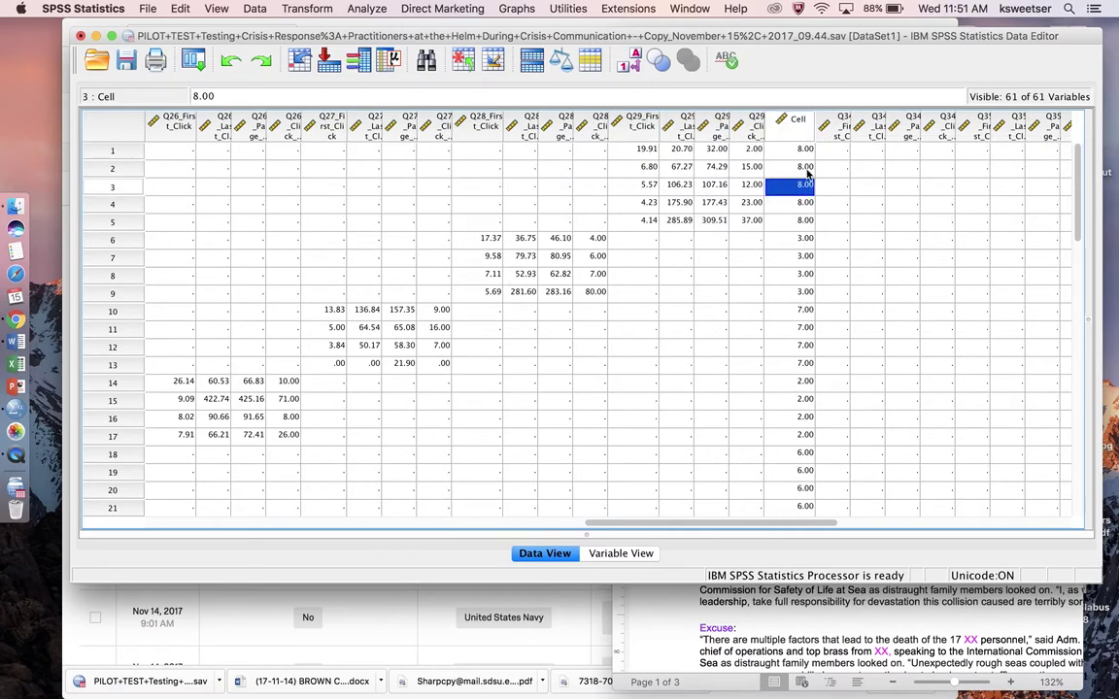
# Sort cases descending by Q34_First_Click and widen that column
pyautogui.hscroll(3, 843, 161)
pyautogui.hscroll(5, 844, 162)
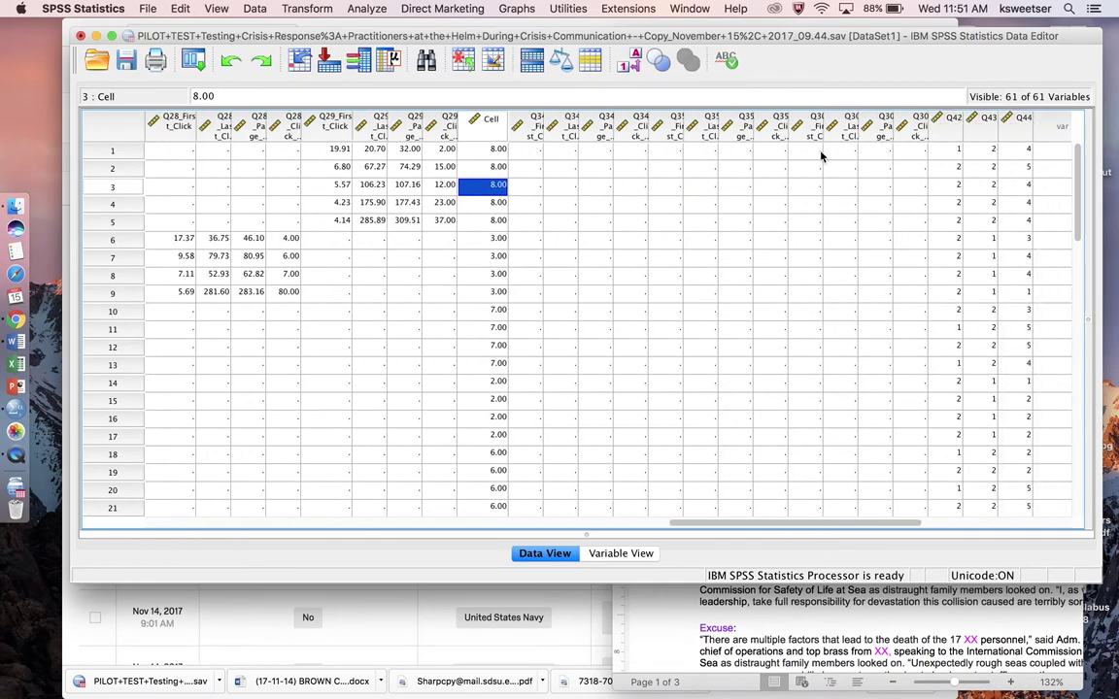
pyautogui.click(534, 168)
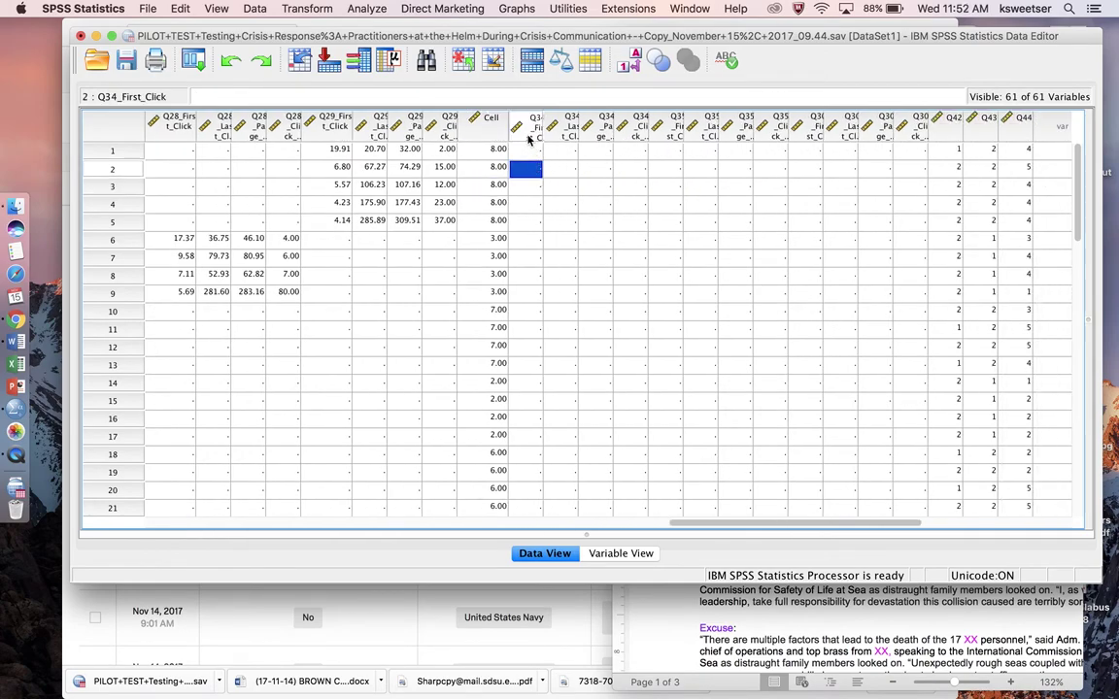
pyautogui.rightClick(531, 126)
pyautogui.click(556, 244)
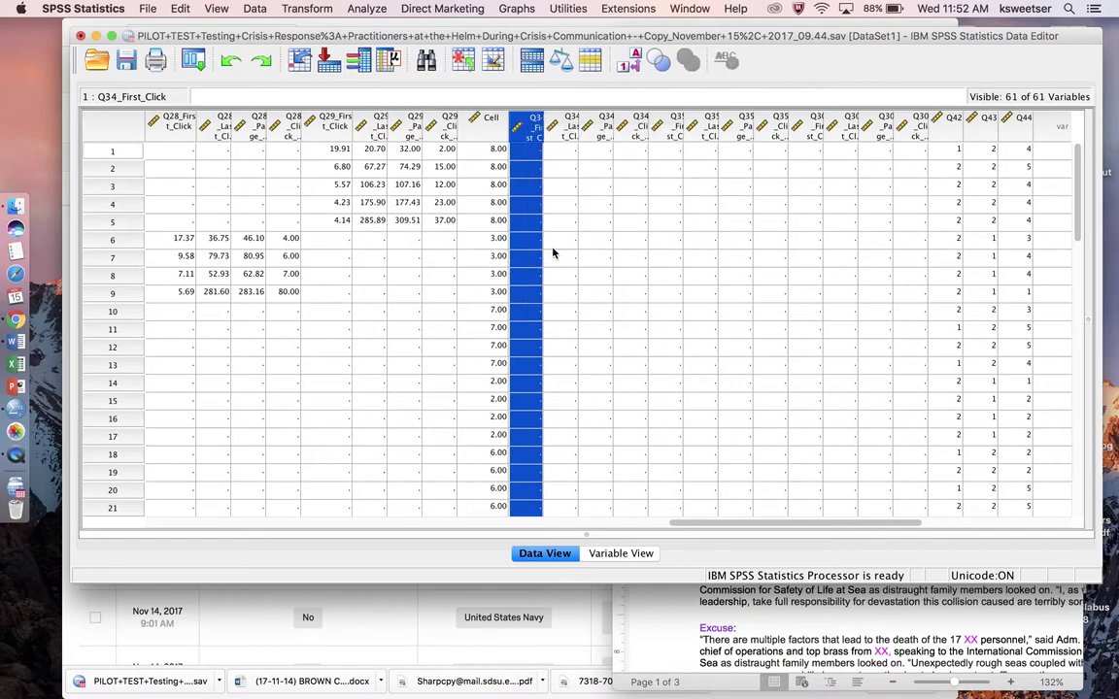
pyautogui.click(535, 153)
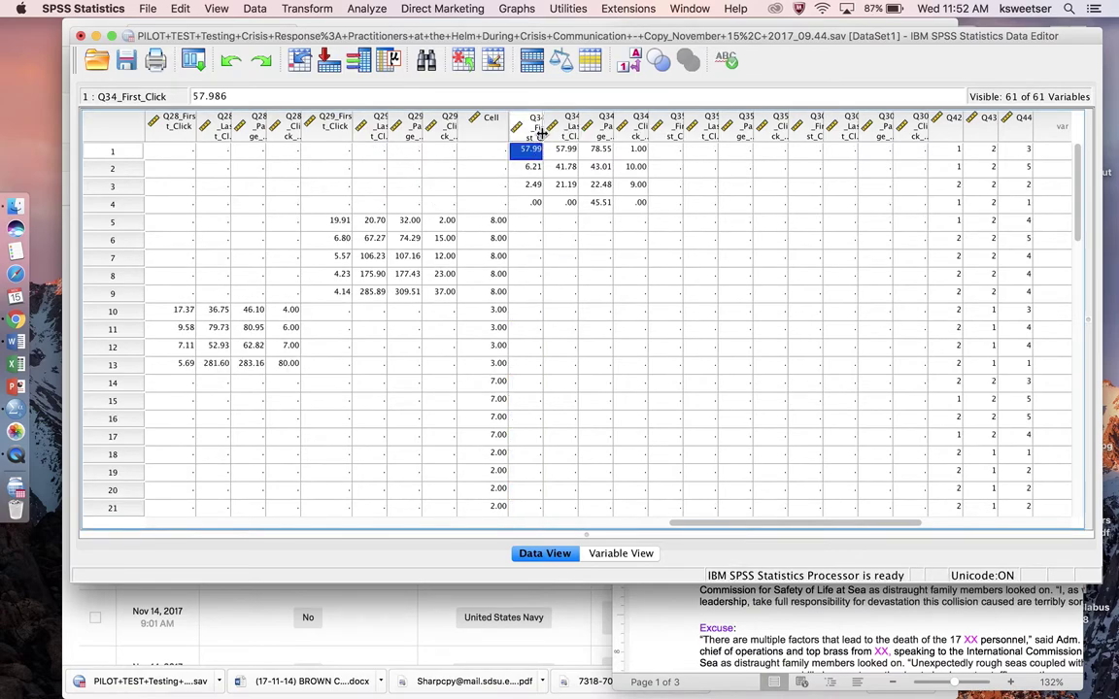
pyautogui.moveTo(542, 126); pyautogui.dragTo(555, 131)
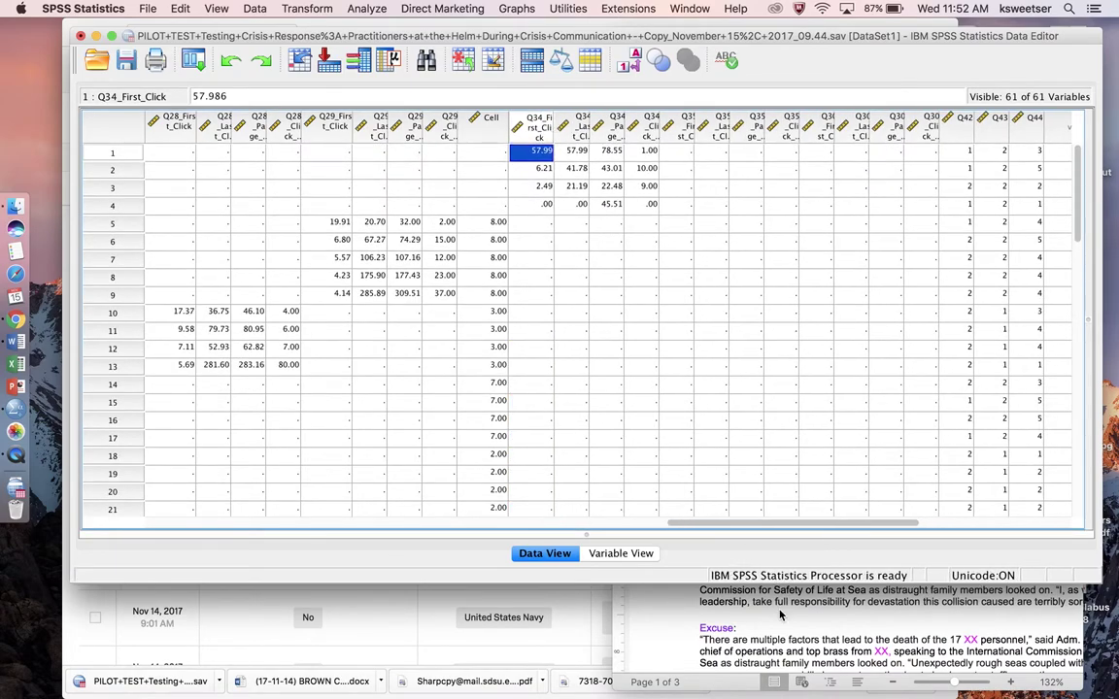
# Look up the Cell 9 Navy control line, enter 9 in Cell rows 1–4, and start moving Cell
pyautogui.press('super+Tab')
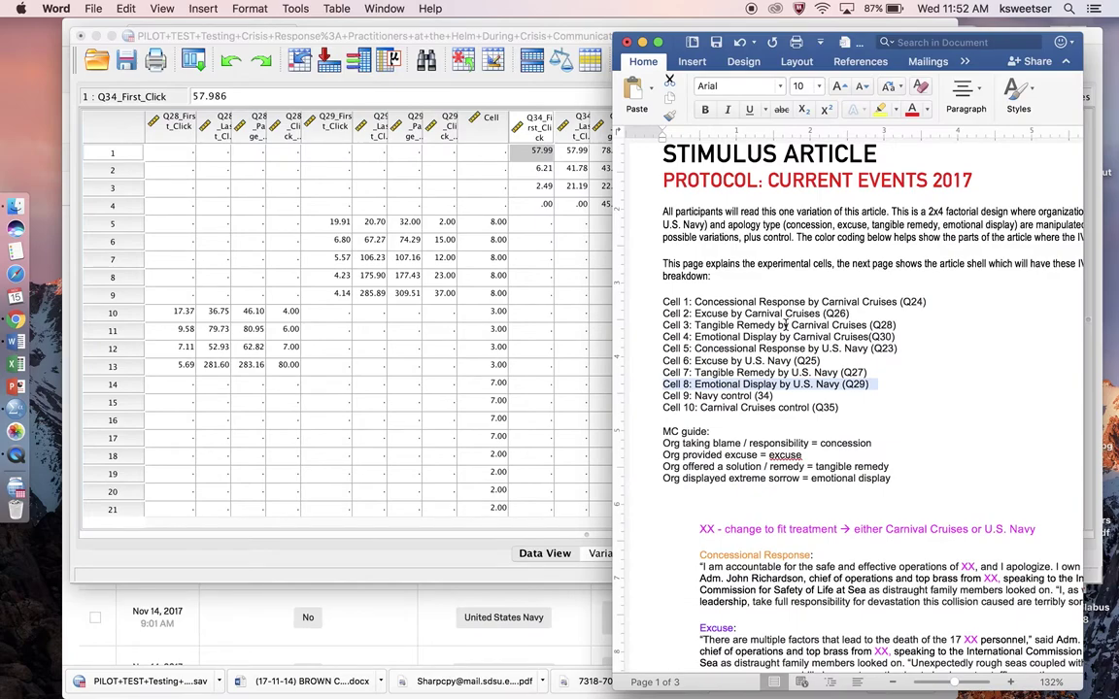
pyautogui.click(754, 396)
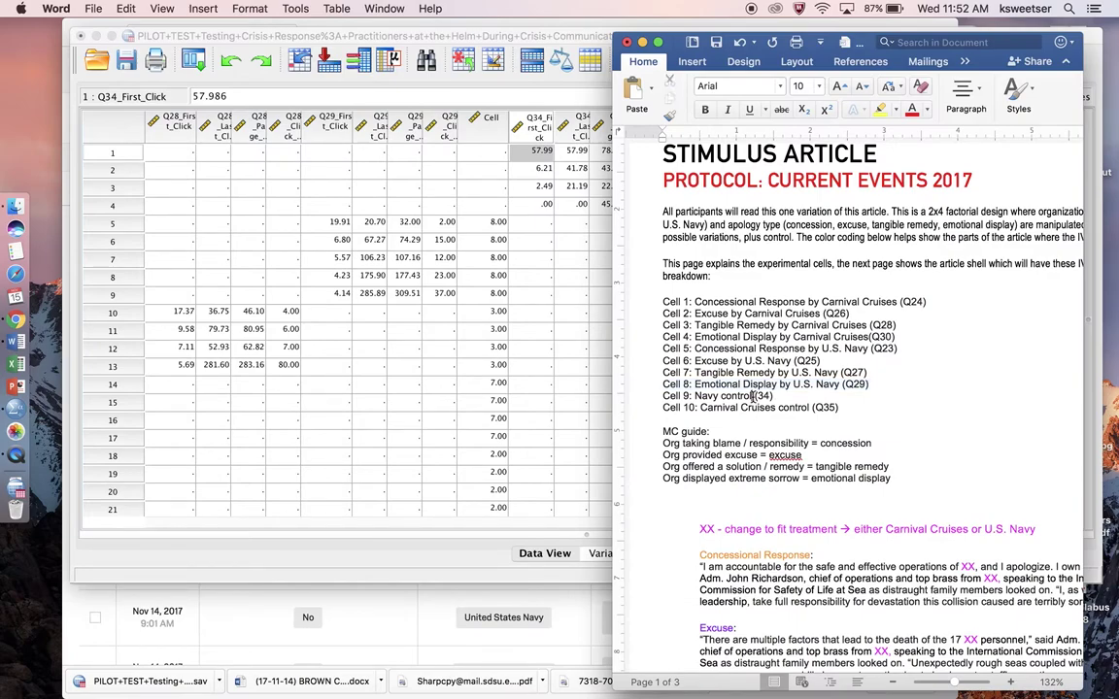
pyautogui.click(490, 158)
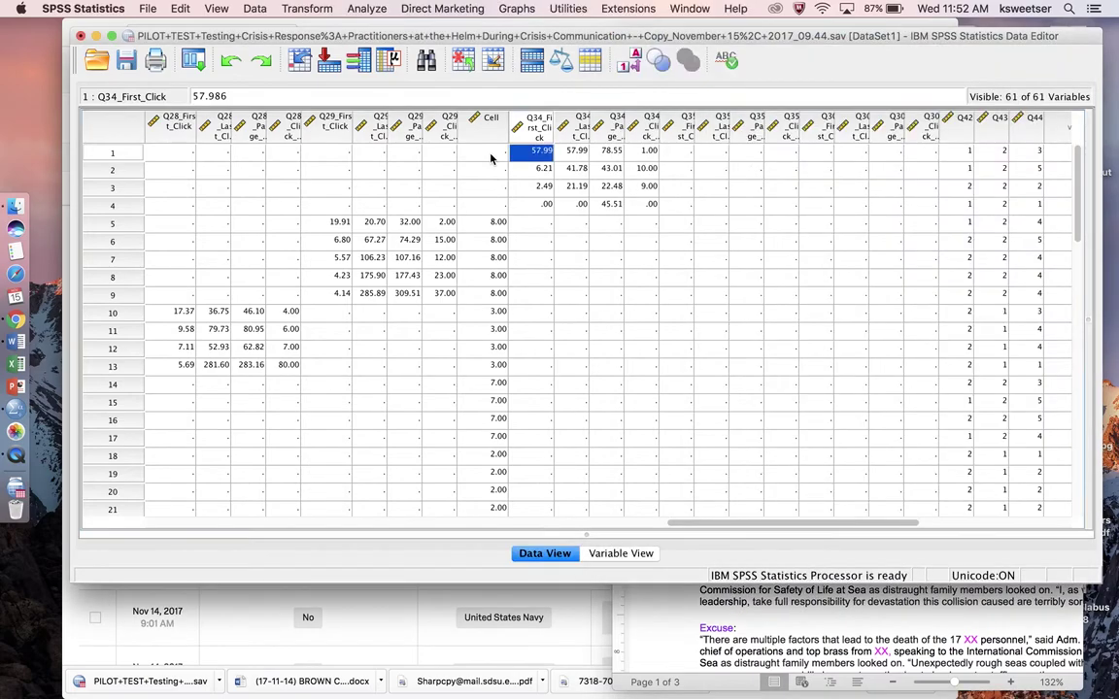
pyautogui.write('9')
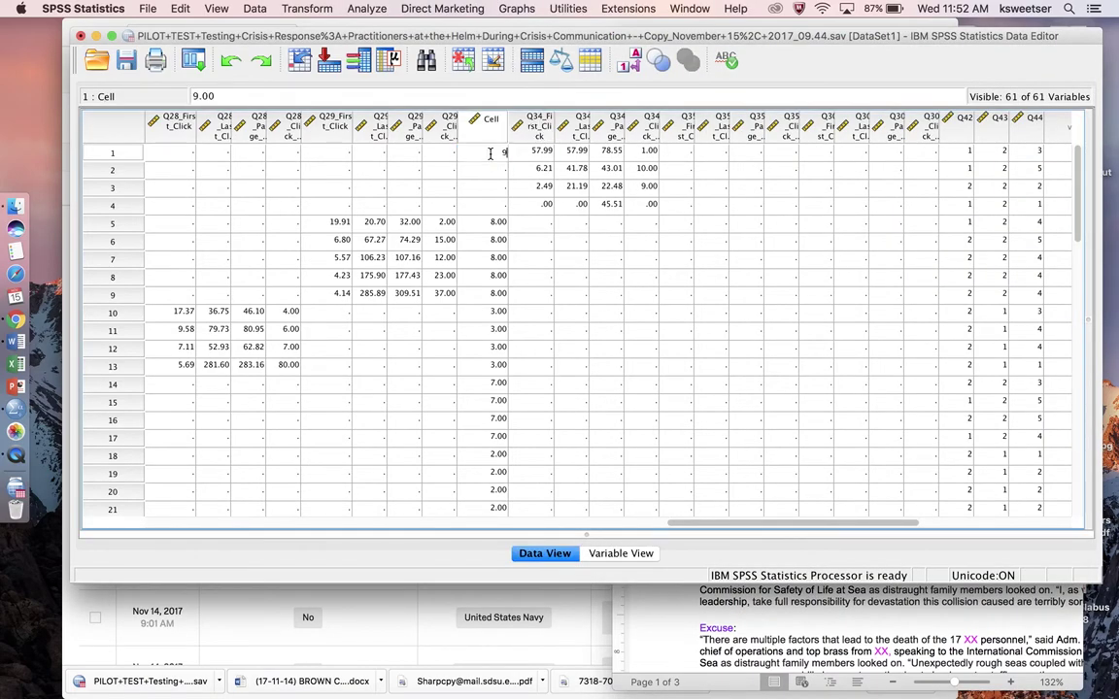
pyautogui.press('Return')
pyautogui.write('9')
pyautogui.press('Return')
pyautogui.write('9')
pyautogui.press('Return')
pyautogui.write('9')
pyautogui.press('Return')
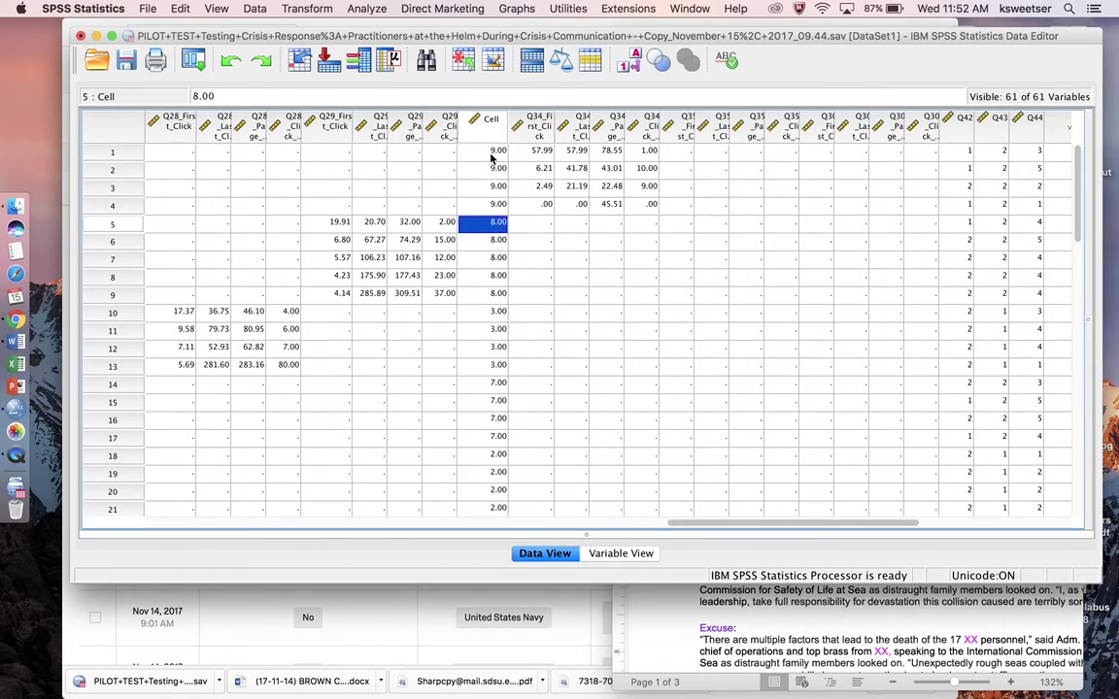
pyautogui.click(486, 119)
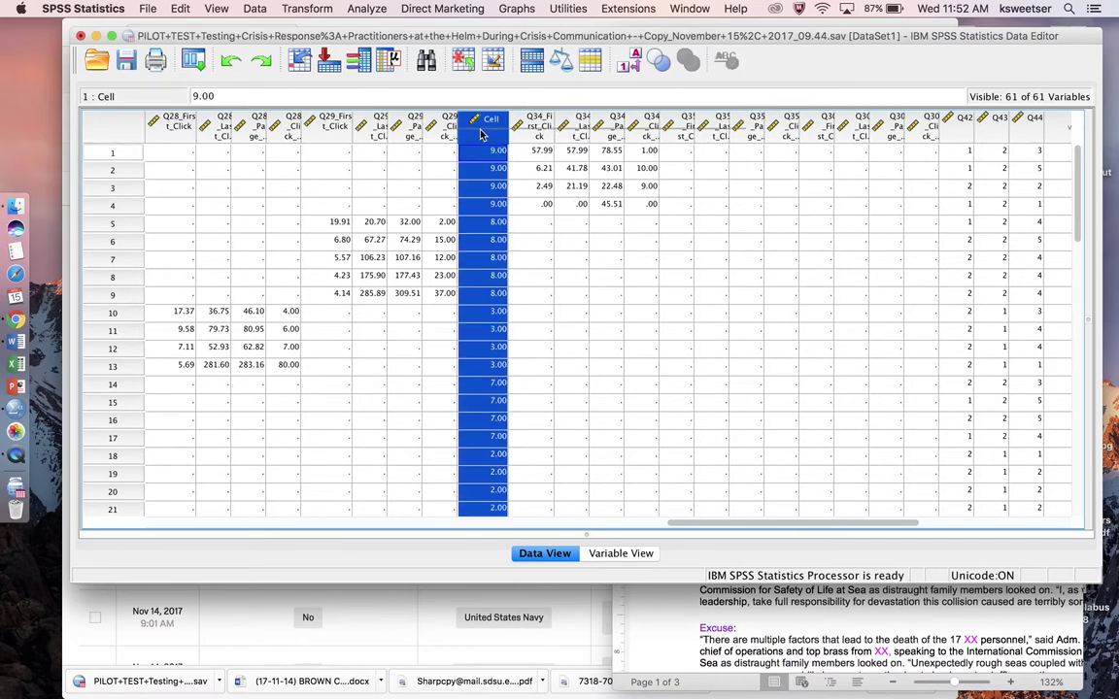
pyautogui.moveTo(485, 118); pyautogui.dragTo(670, 136)
# Drop Cell before Q35_First_Click and sort cases descending by Q35_First_Click
pyautogui.click(677, 168)
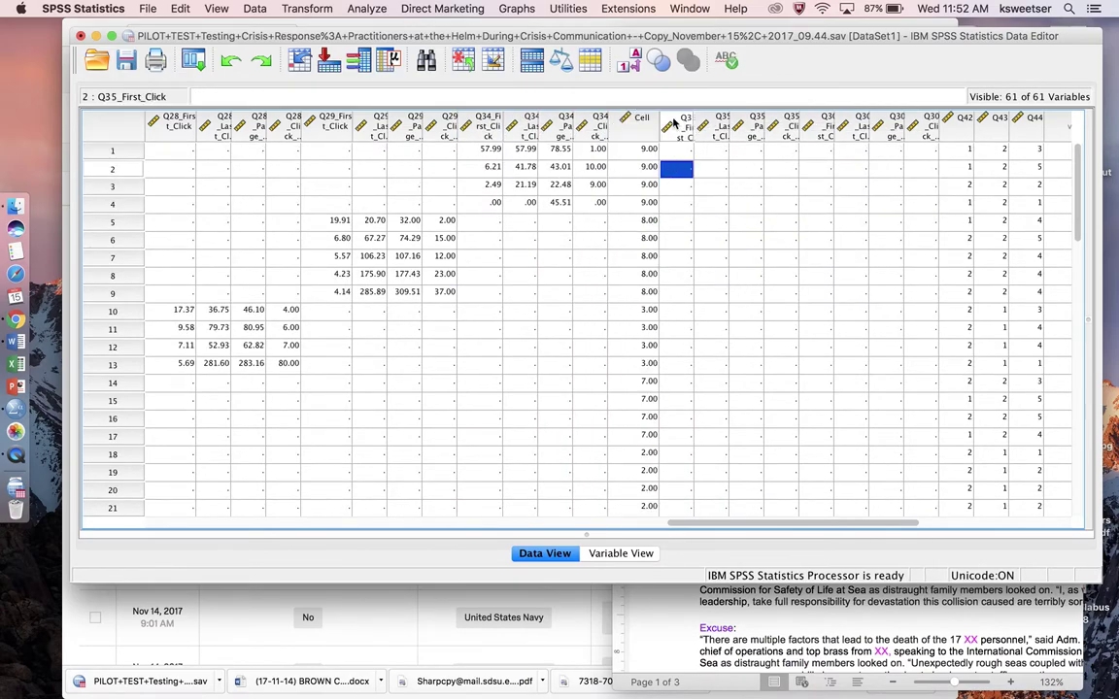
pyautogui.rightClick(675, 127)
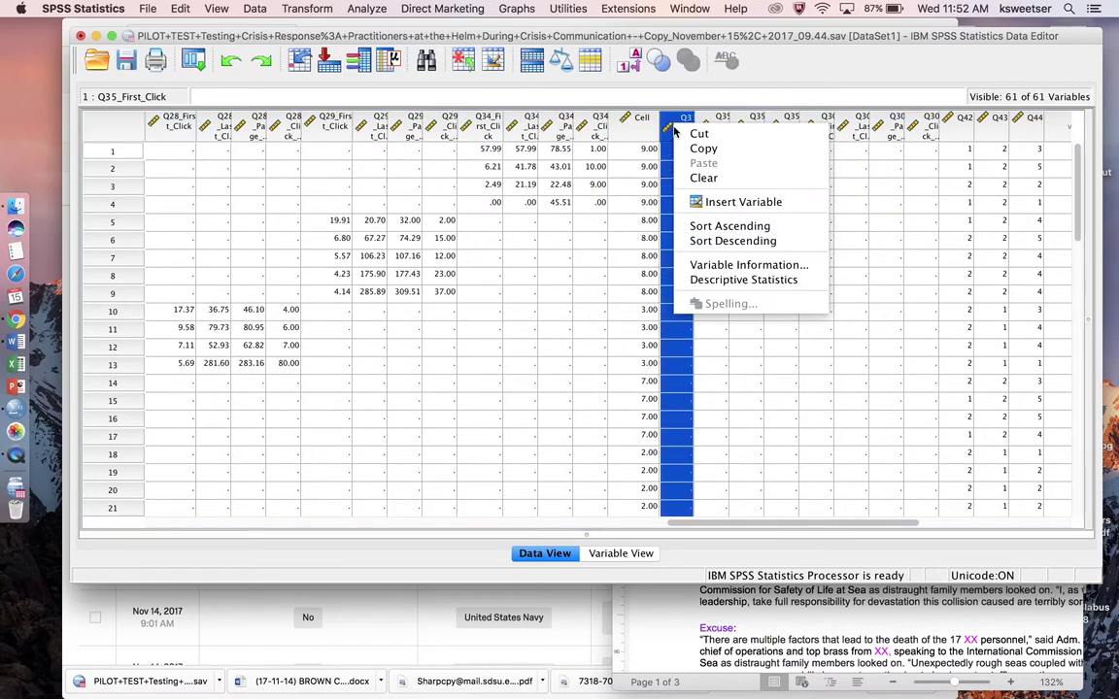
pyautogui.click(696, 240)
pyautogui.click(680, 185)
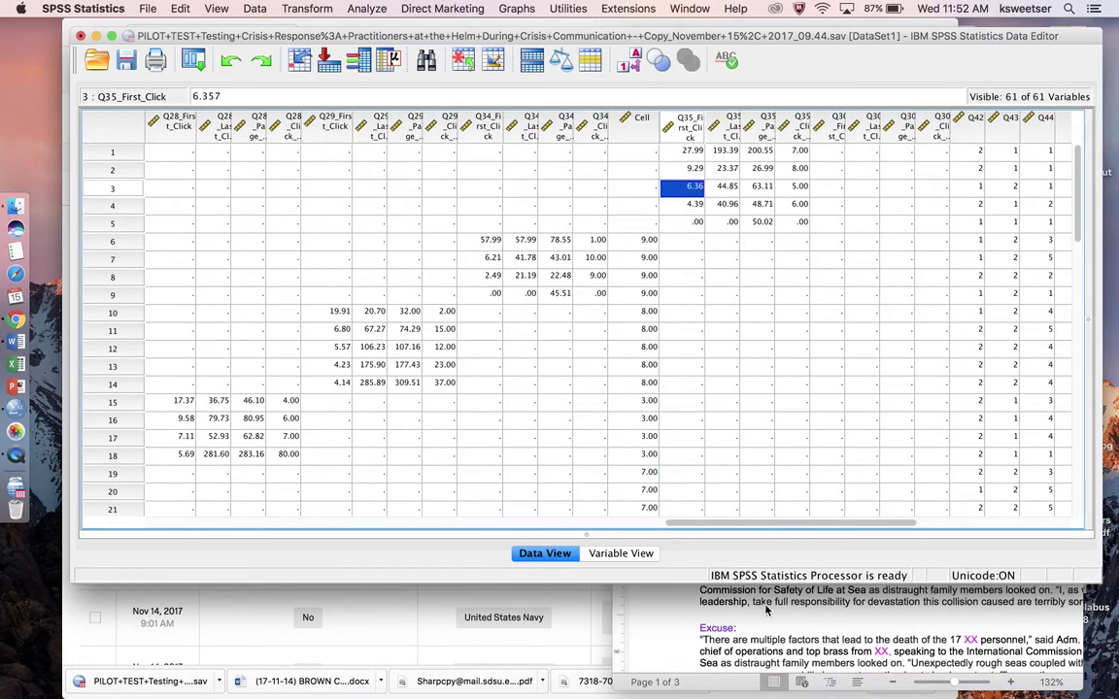
# Check the Cell 10 Carnival Cruises control line and enter 10 in Cell rows 1–2
pyautogui.click(692, 597)
pyautogui.tripleClick(806, 409)
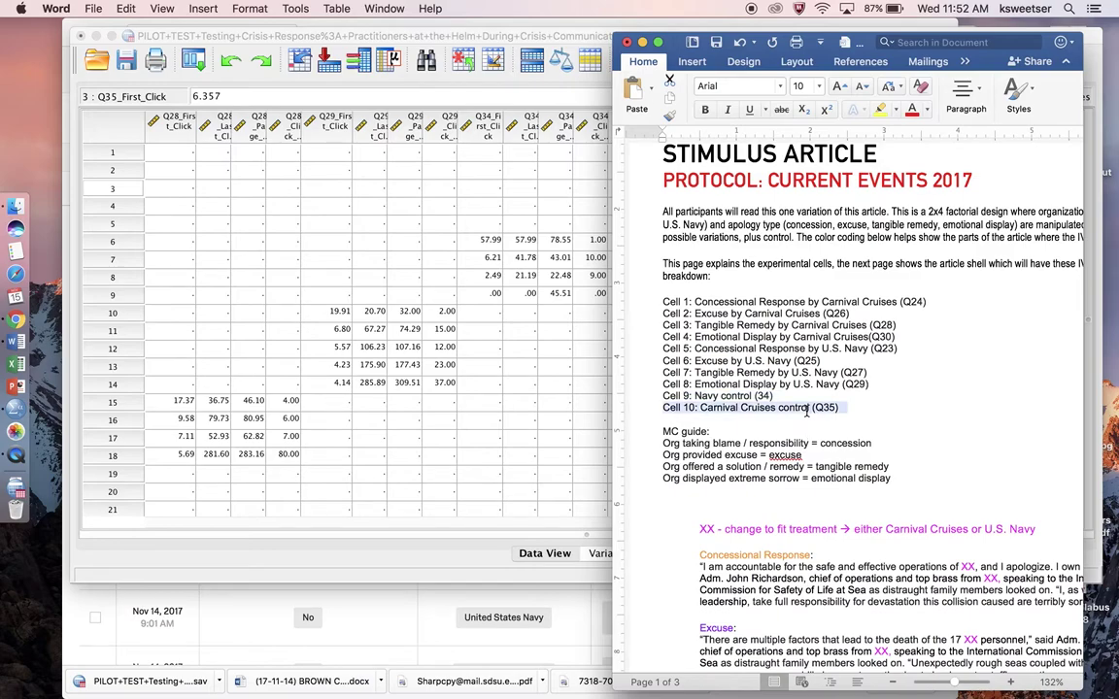
pyautogui.click(499, 282)
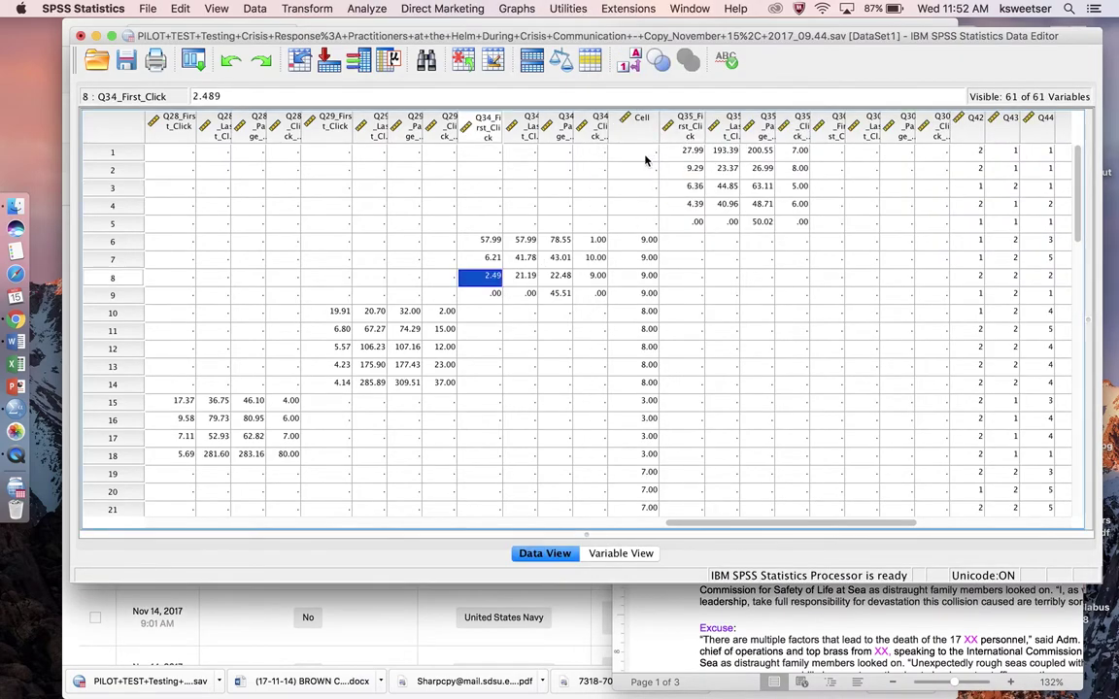
pyautogui.click(644, 154)
pyautogui.write('10')
pyautogui.press('Return')
pyautogui.write('10')
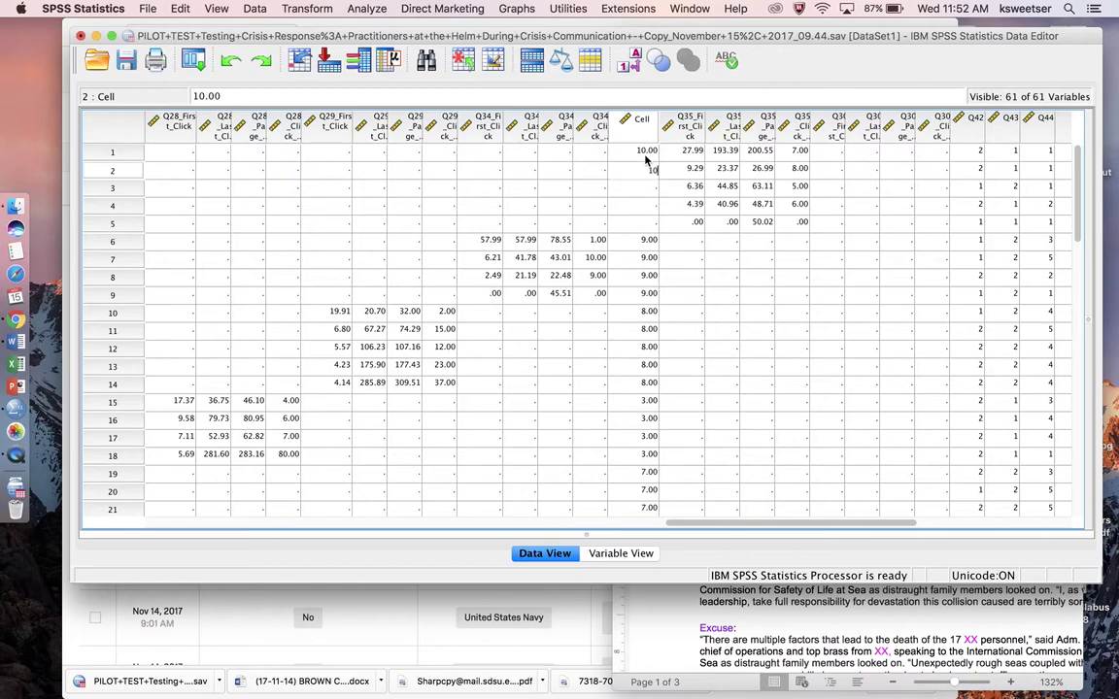
pyautogui.press('Return')
# Paste 10.00 into Cell rows 3–5 and move Cell after the Q35 columns
pyautogui.click(646, 171)
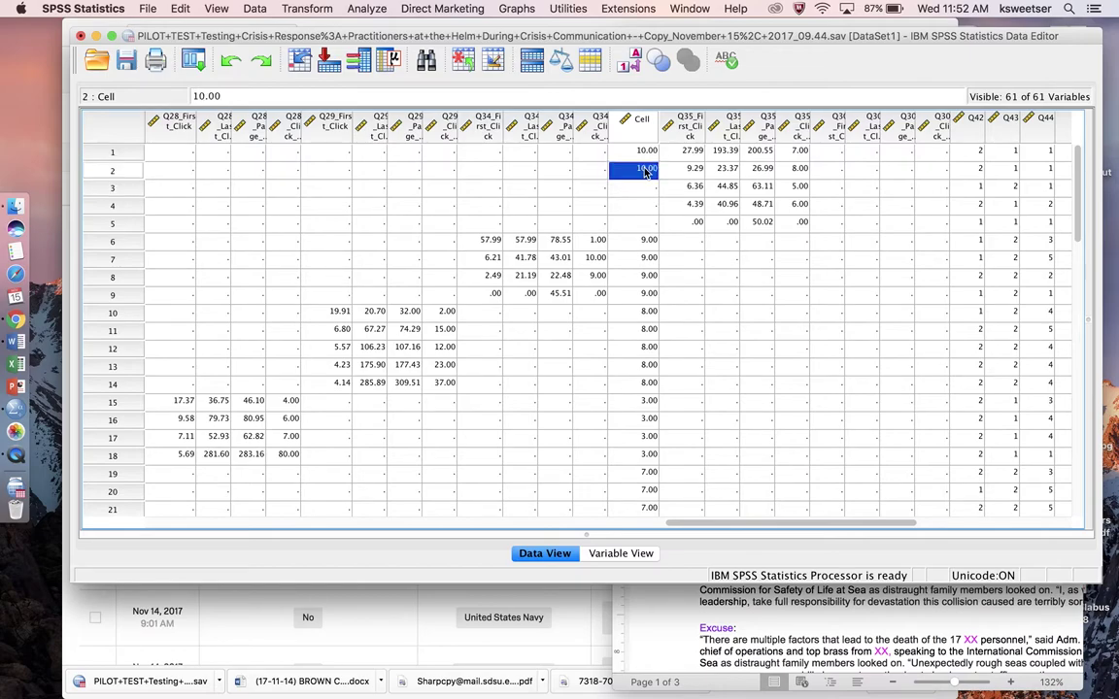
pyautogui.moveTo(643, 187); pyautogui.dragTo(641, 230)
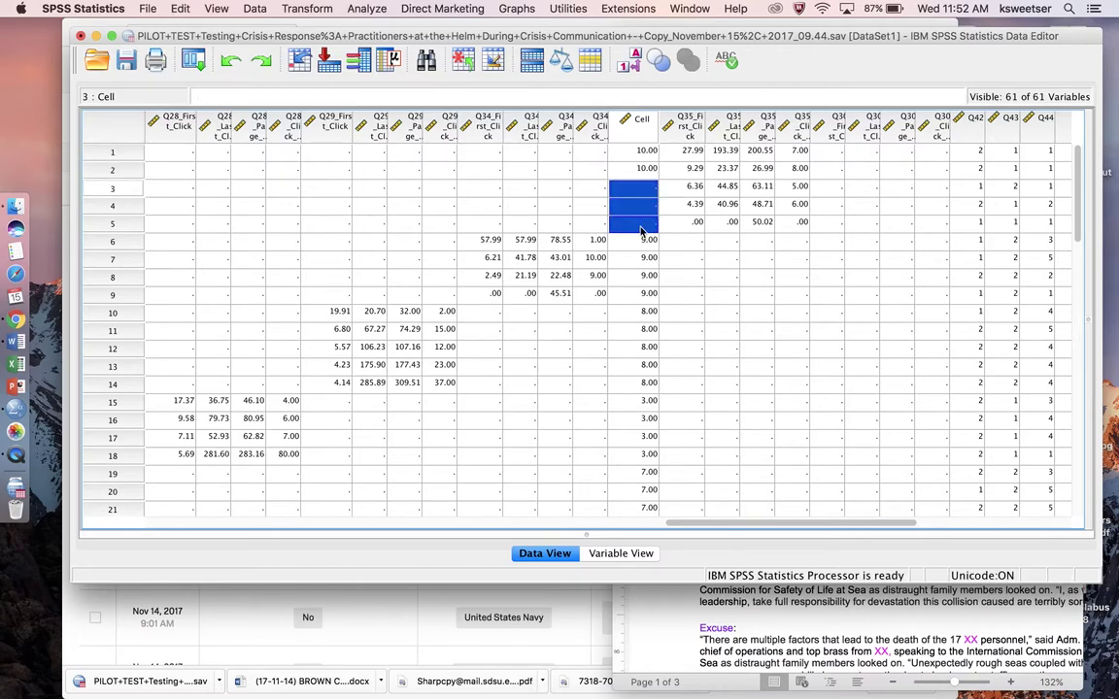
pyautogui.write('10.00 10.00 10.00')
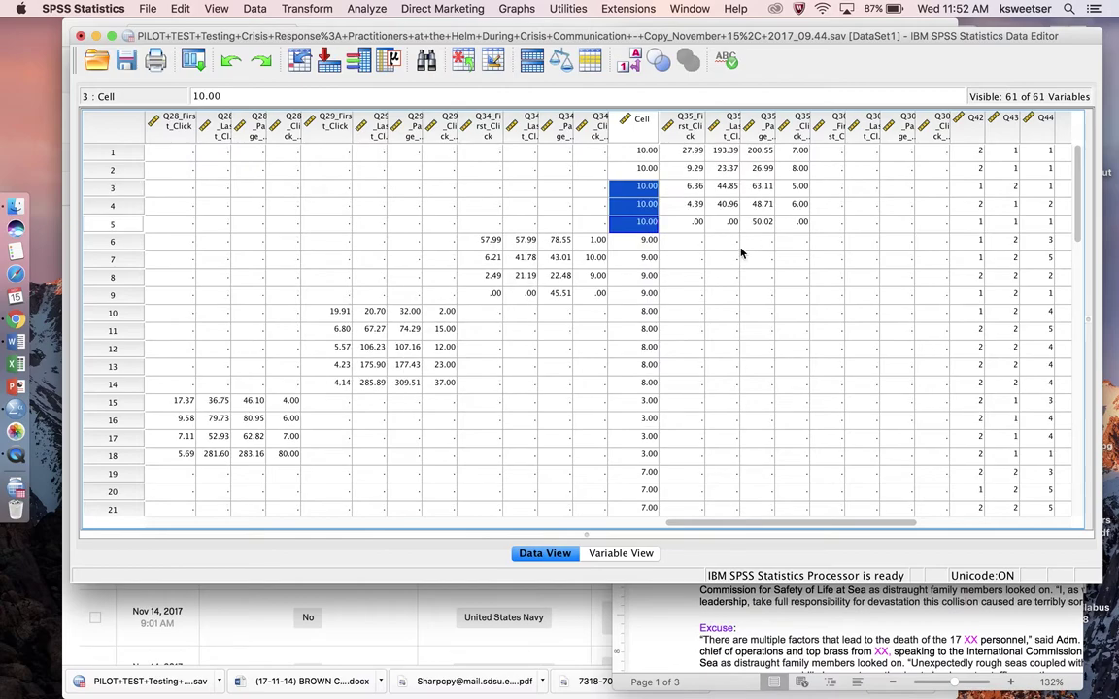
pyautogui.click(723, 242)
pyautogui.click(636, 121)
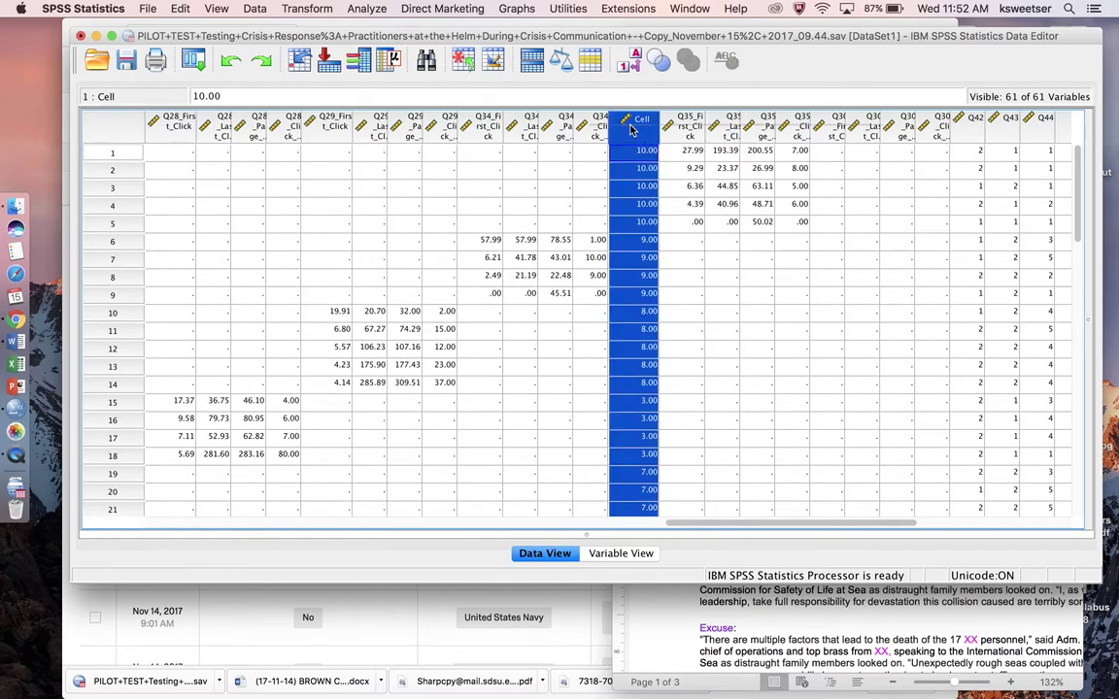
pyautogui.moveTo(637, 120); pyautogui.dragTo(816, 126)
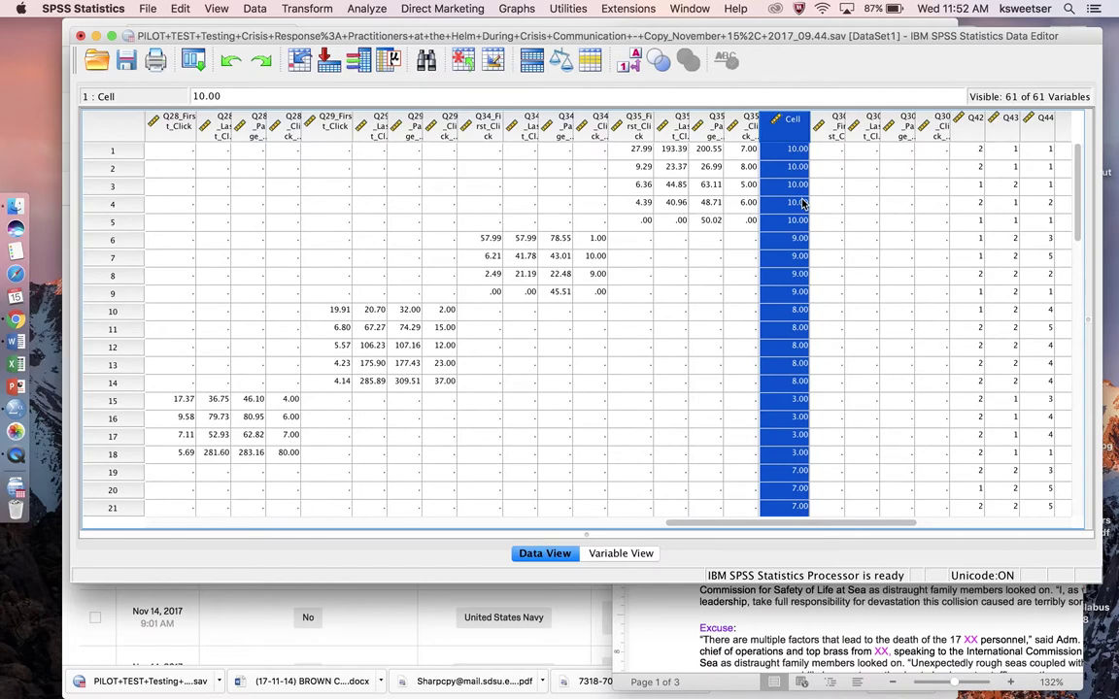
# Sort cases descending by Q30_First_Click
pyautogui.rightClick(836, 136)
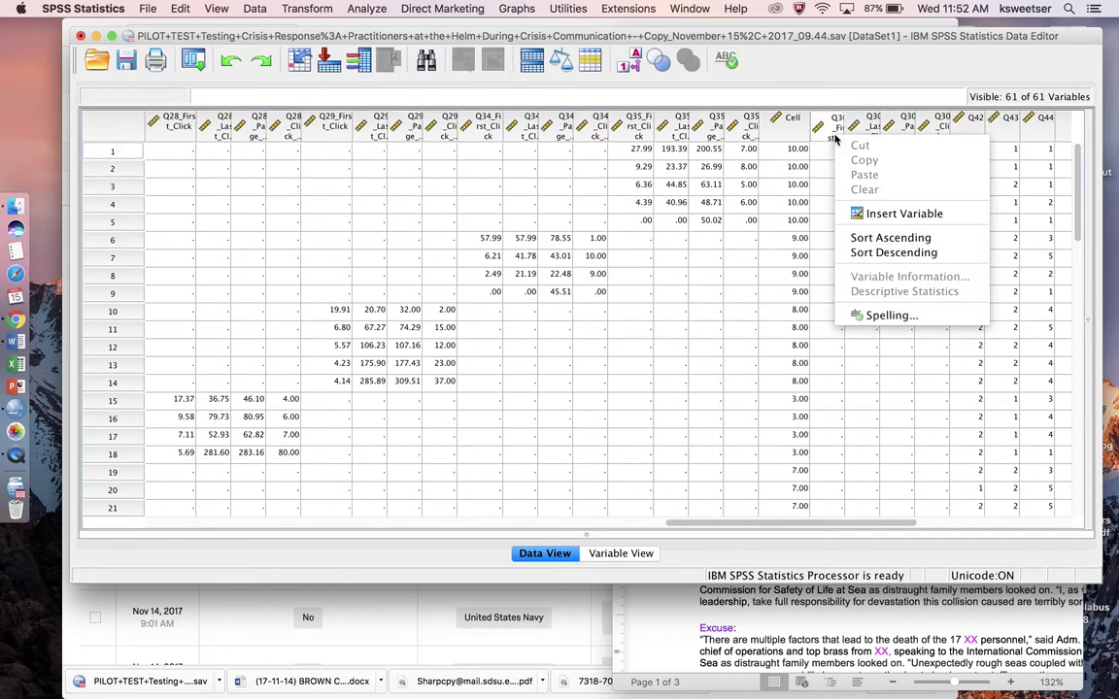
pyautogui.rightClick(828, 131)
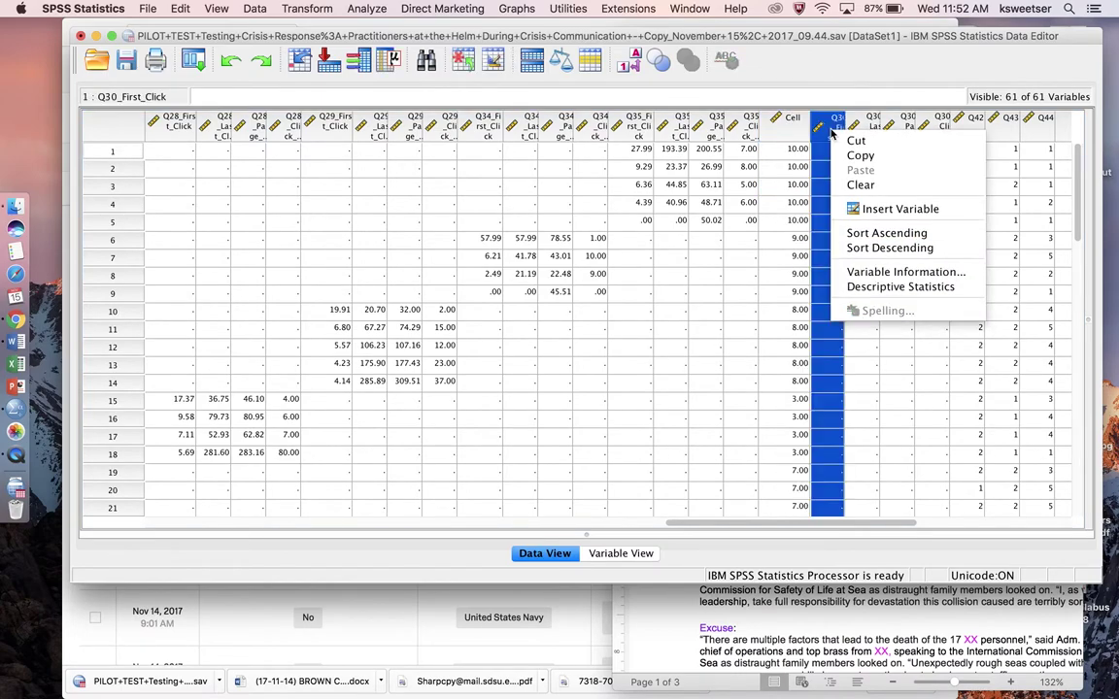
pyautogui.click(873, 250)
pyautogui.click(833, 203)
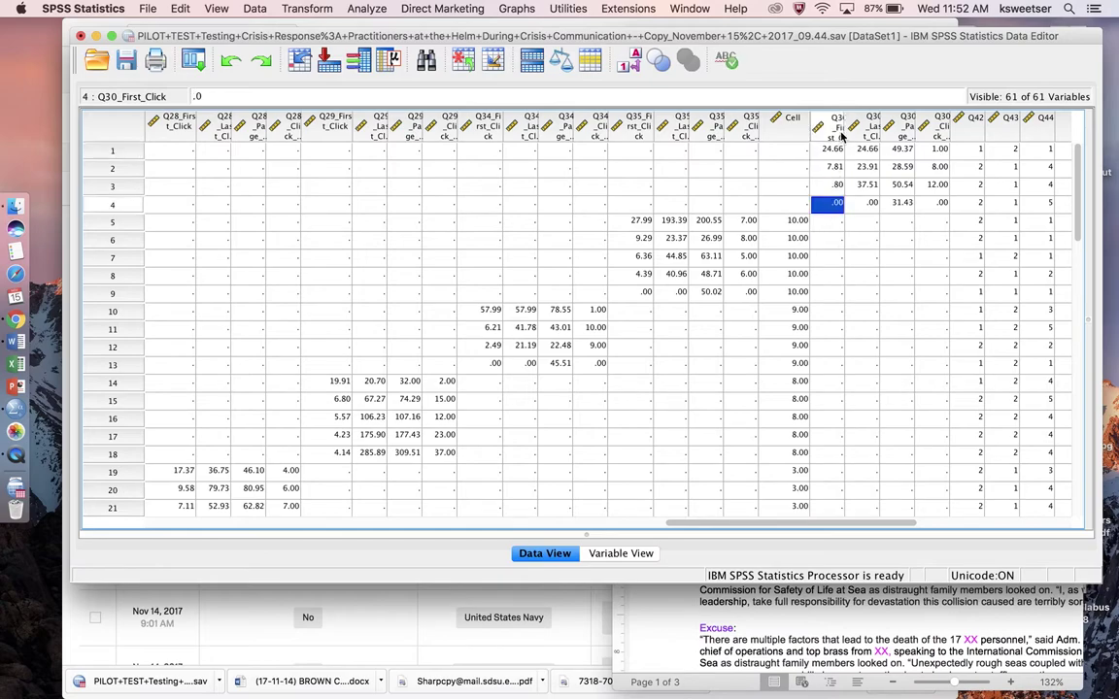
# Check the Cell 4 Emotional Display by Carnival Cruises line and enter 4 in Cell rows 1–4
pyautogui.click(819, 632)
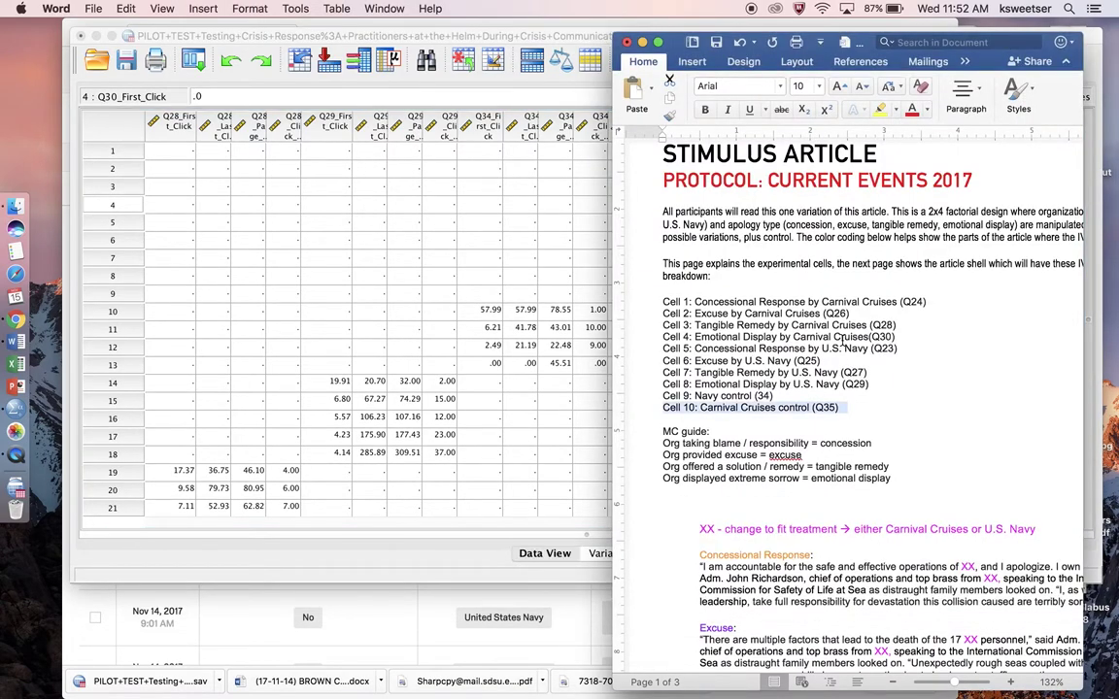
pyautogui.tripleClick(841, 337)
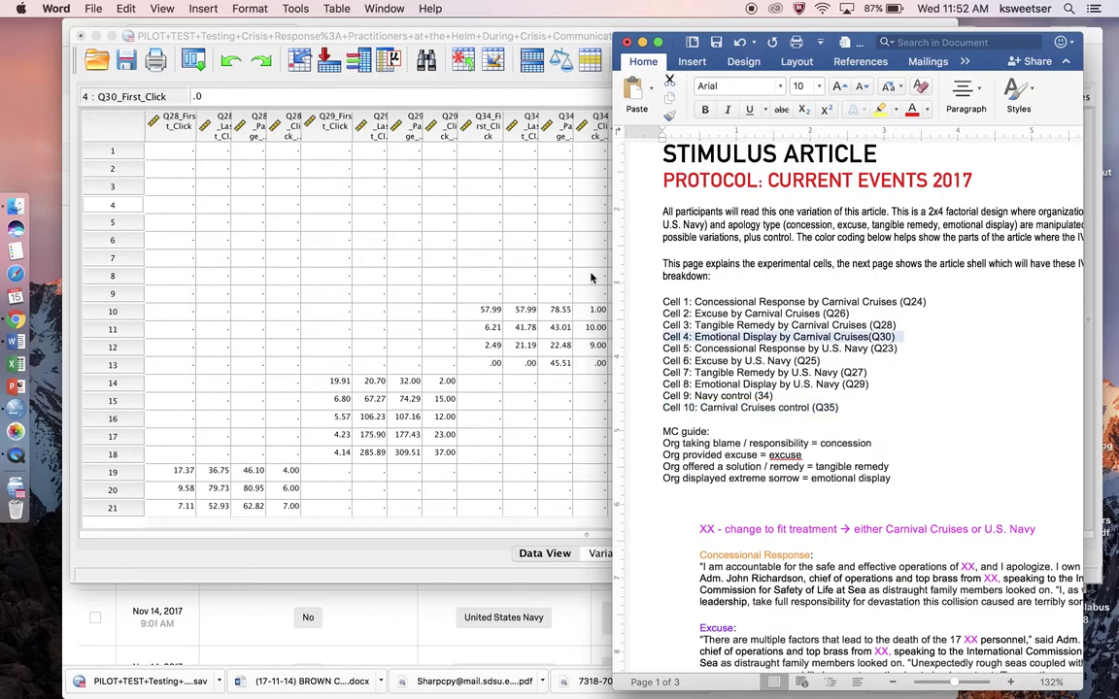
pyautogui.press('super+Tab')
pyautogui.click(793, 149)
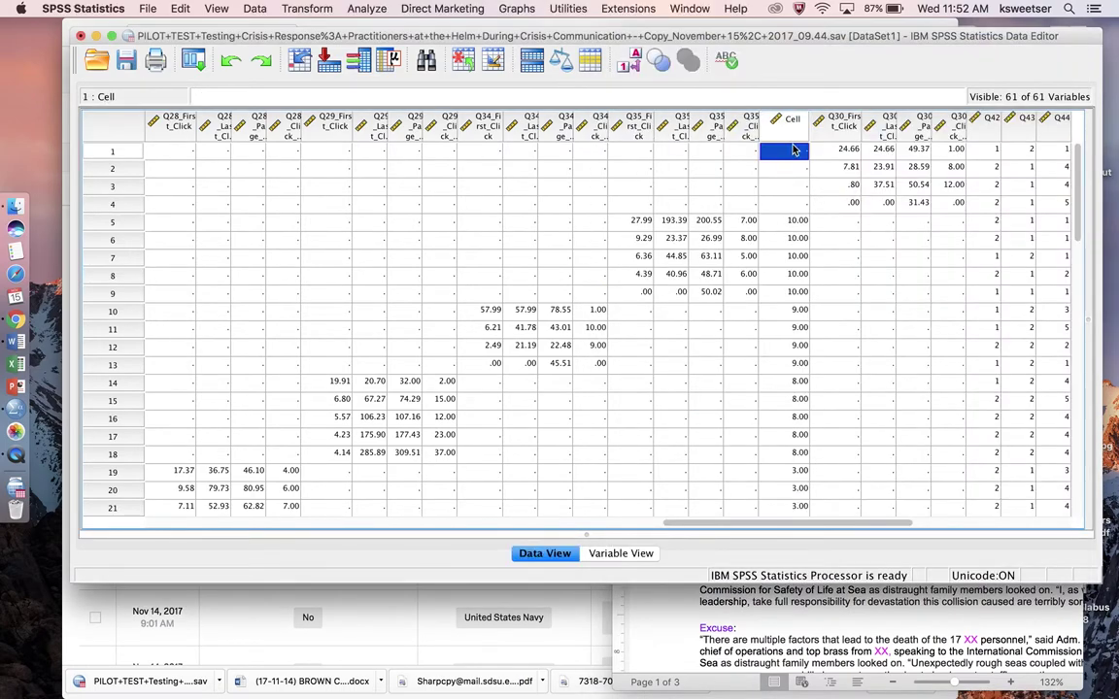
pyautogui.write('4')
pyautogui.press('Return')
pyautogui.write('4')
pyautogui.press('Return')
pyautogui.write('4')
pyautogui.press('Return')
pyautogui.write('4')
pyautogui.press('Return')
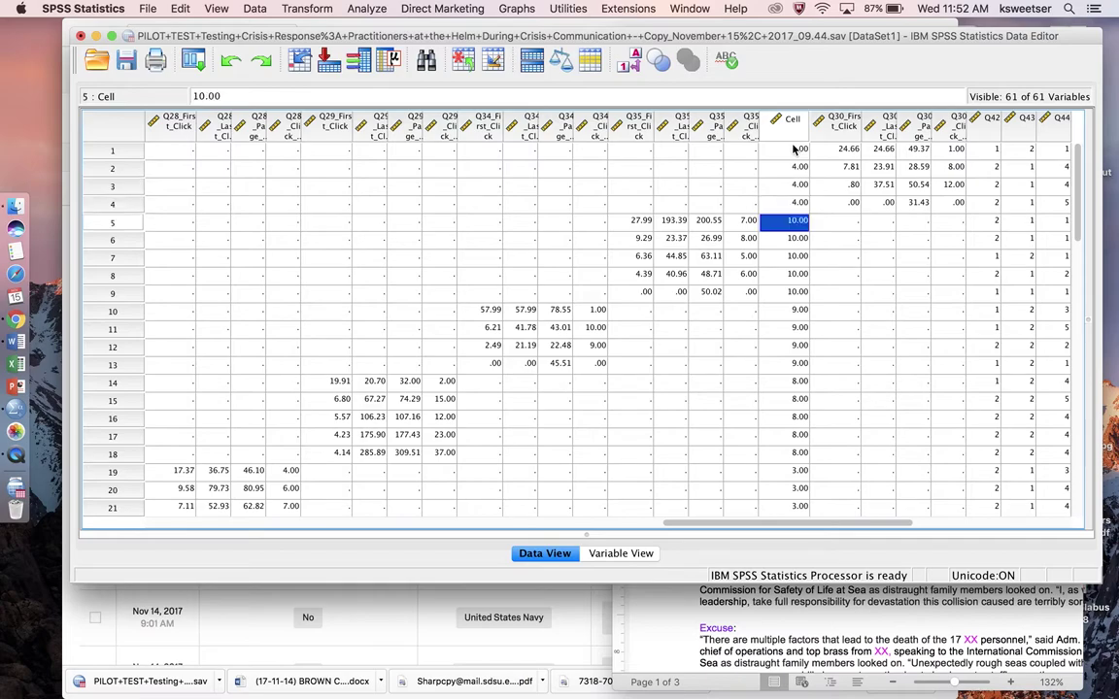
pyautogui.click(842, 186)
# Sort cases by Cell ascending, then descending so Cell 10.00 leads and Cell 1.00 ends
pyautogui.click(793, 121)
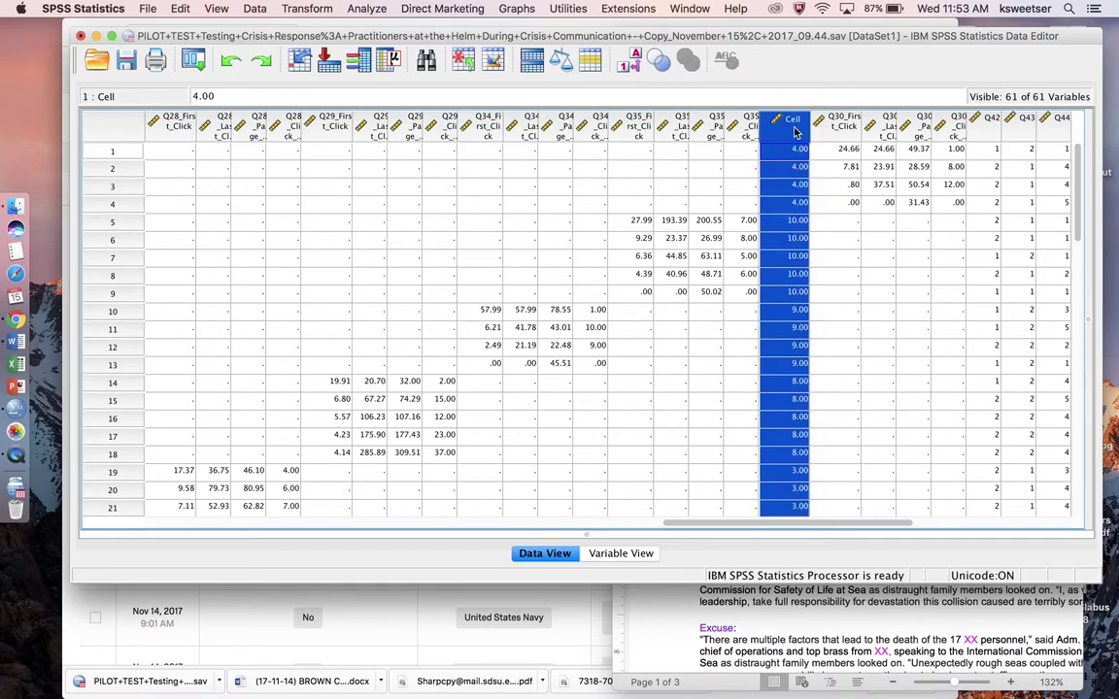
pyautogui.rightClick(793, 131)
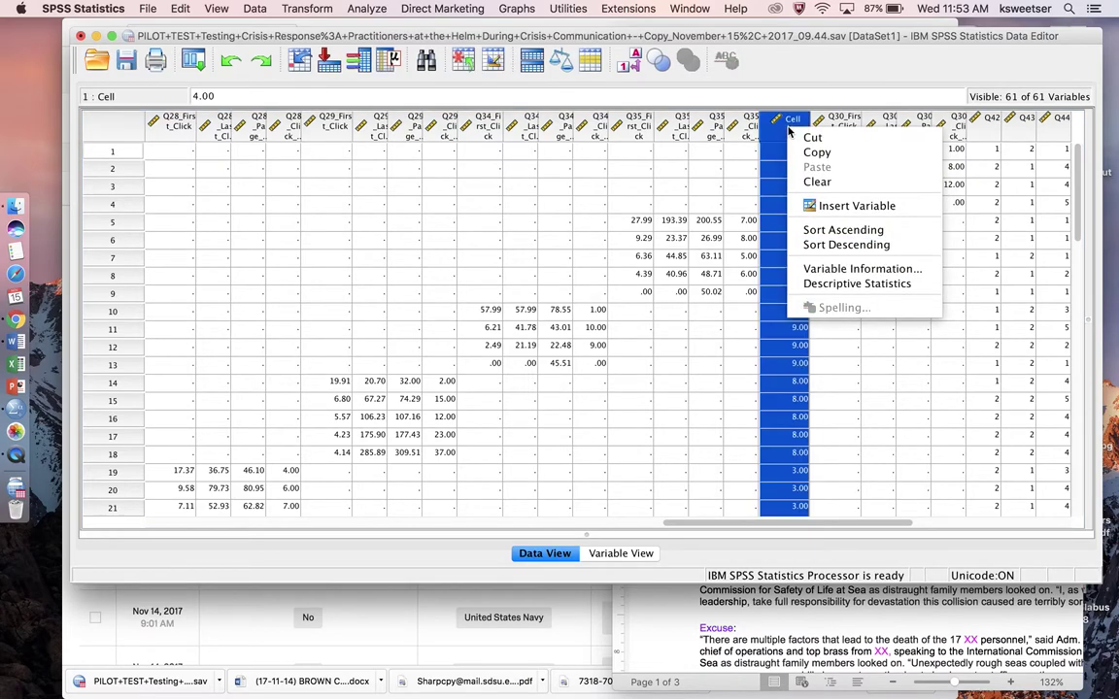
pyautogui.click(816, 230)
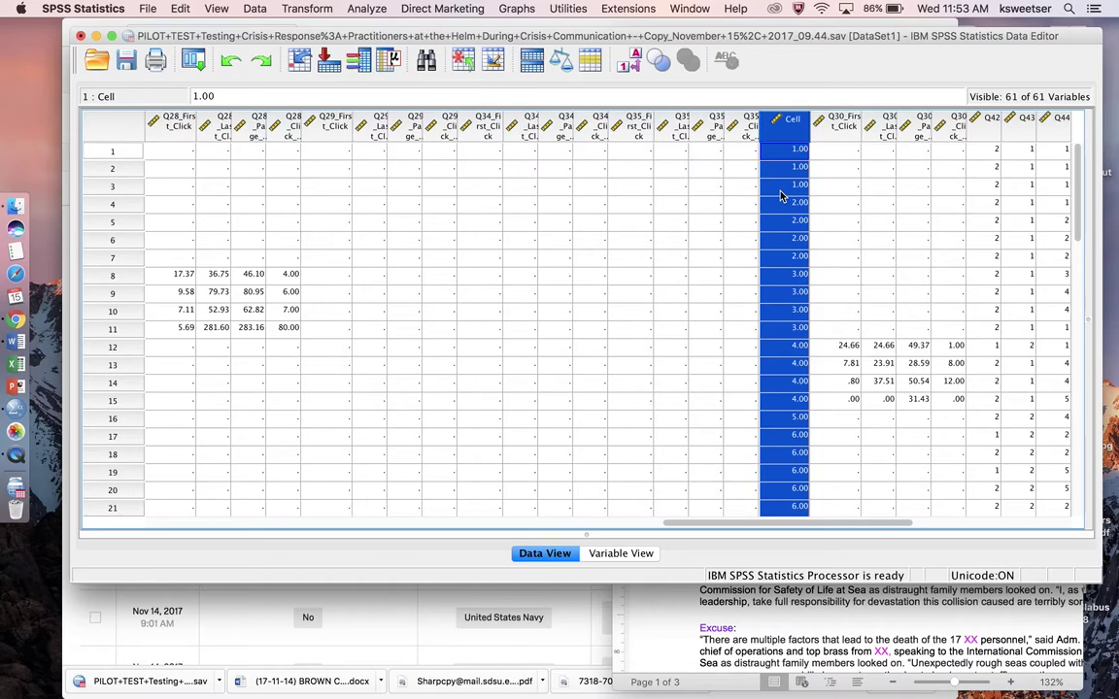
pyautogui.rightClick(787, 136)
pyautogui.click(798, 248)
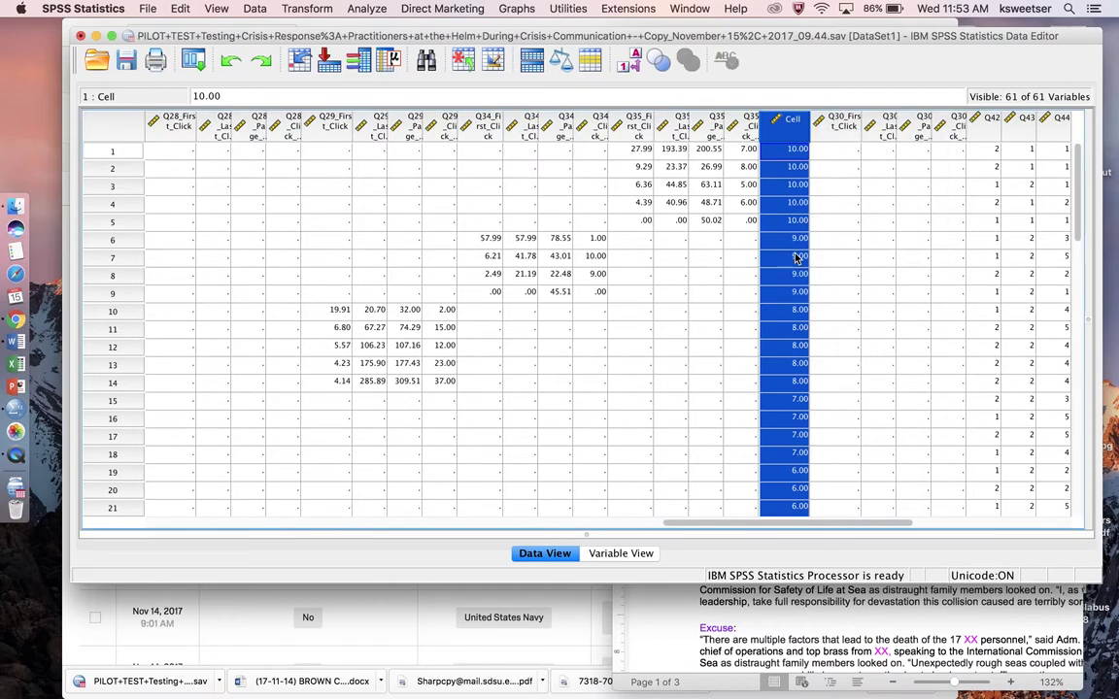
pyautogui.scroll(-12, 795, 257)
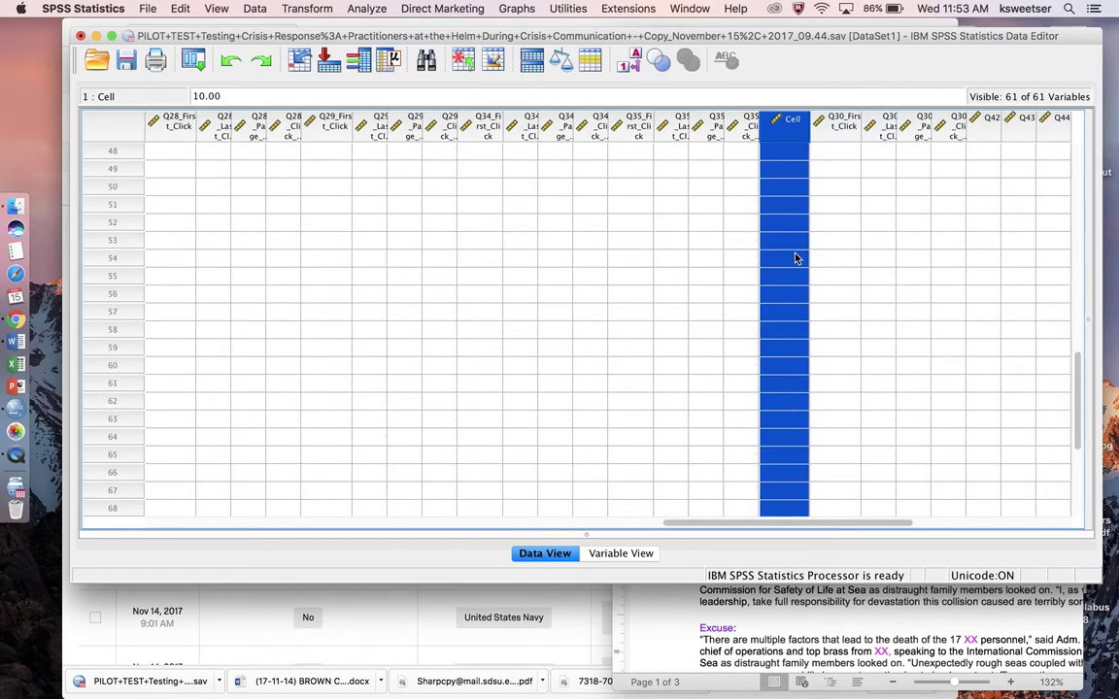
pyautogui.hscroll(3, 794, 256)
pyautogui.scroll(4, 795, 256)
pyautogui.scroll(9, 795, 257)
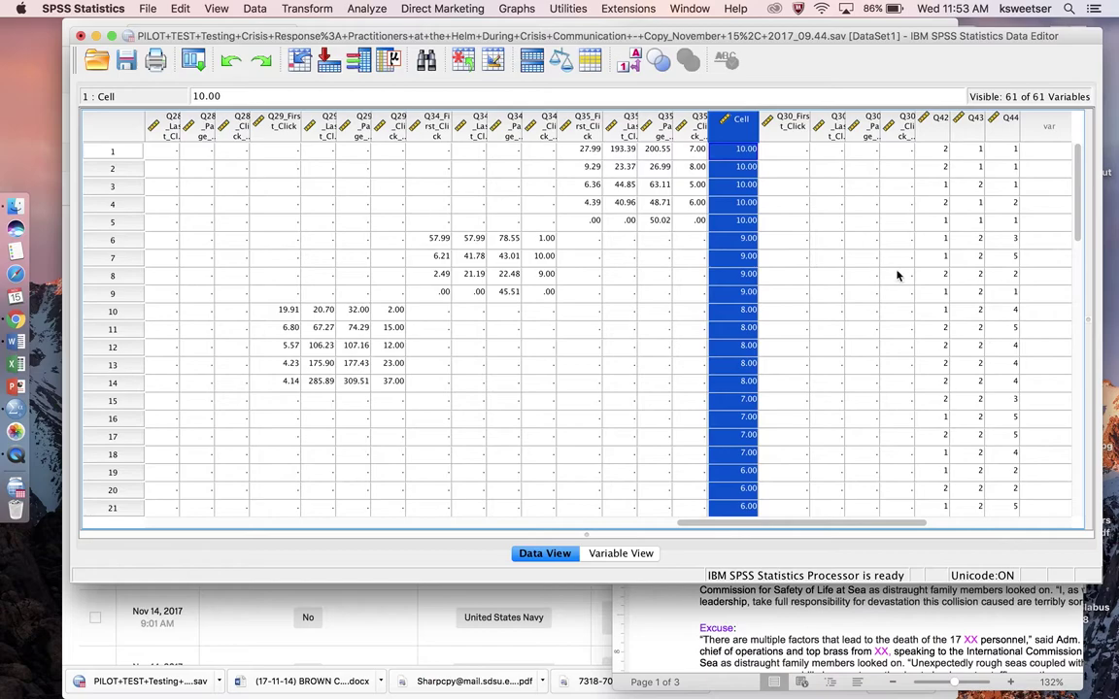
pyautogui.scroll(-6, 898, 273)
pyautogui.hscroll(1, 898, 273)
pyautogui.hscroll(1, 899, 273)
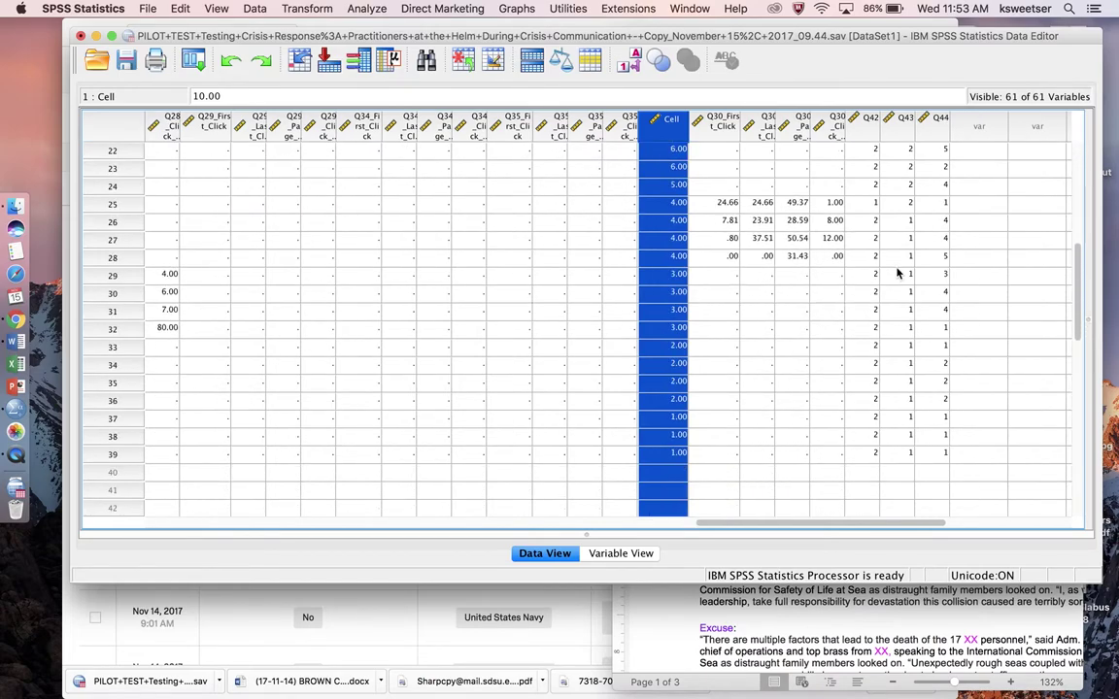
pyautogui.click(869, 119)
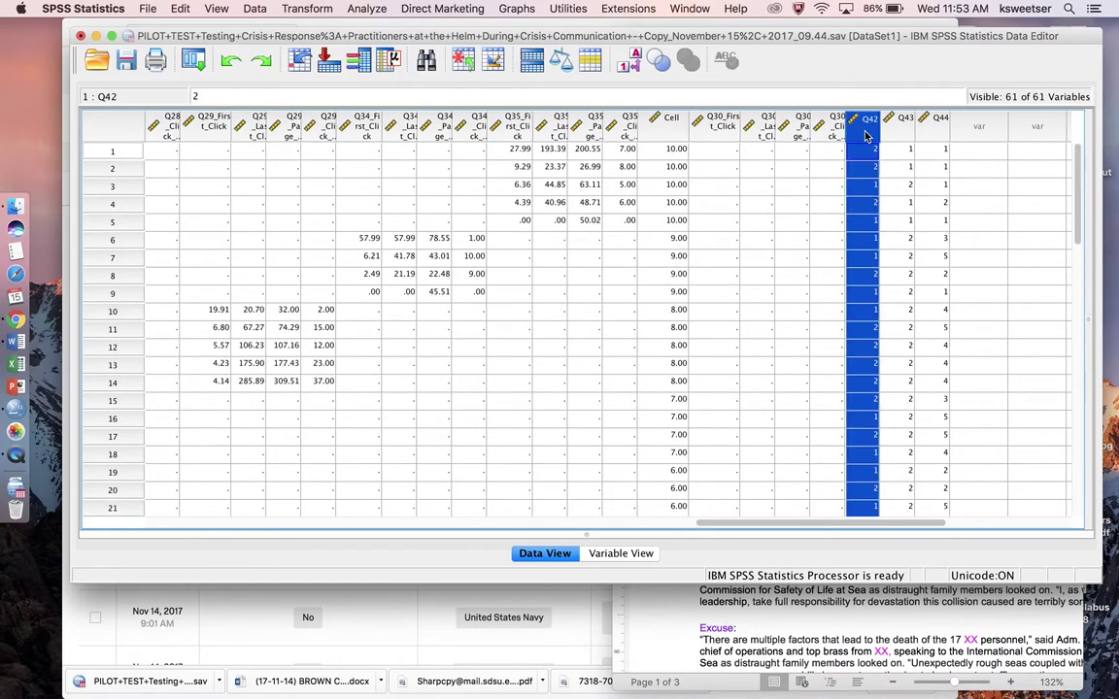
pyautogui.keyDown('shift'); pyautogui.click(925, 152); pyautogui.keyUp('shift')
pyautogui.scroll(-10, 877, 231)
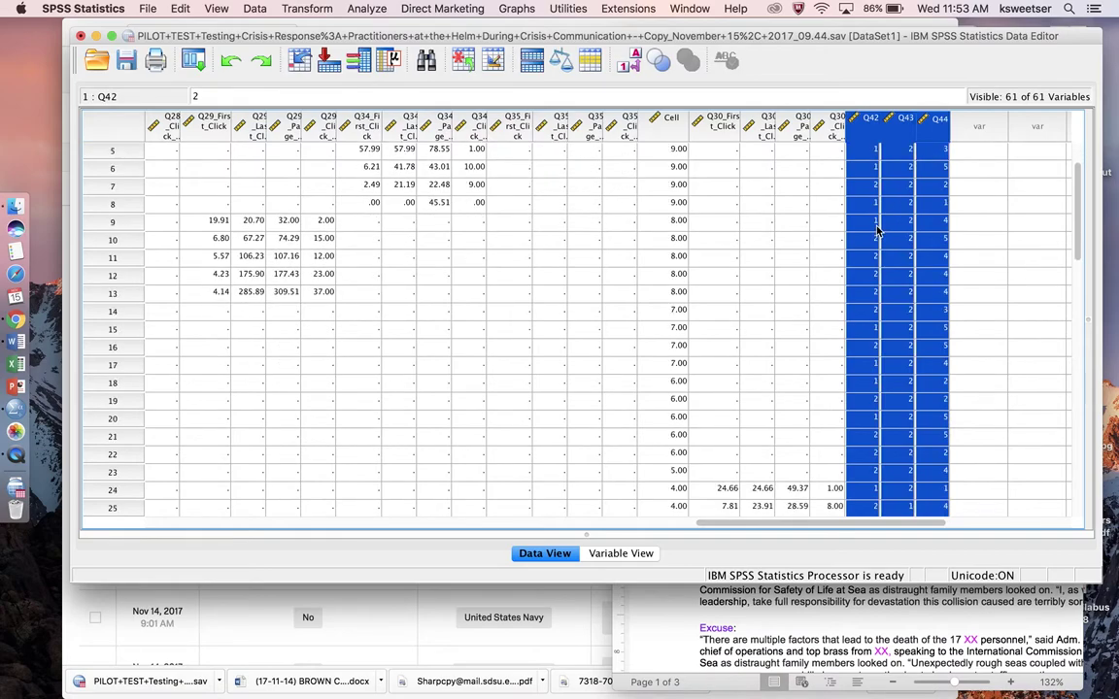
pyautogui.hscroll(1, 877, 230)
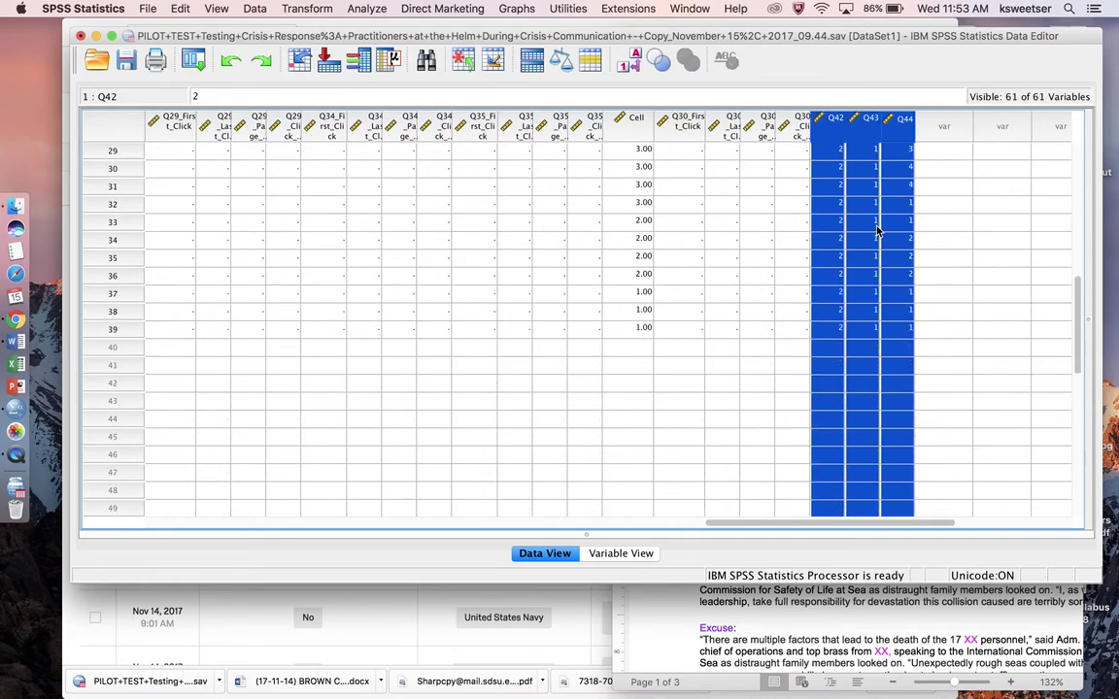
pyautogui.scroll(10, 876, 231)
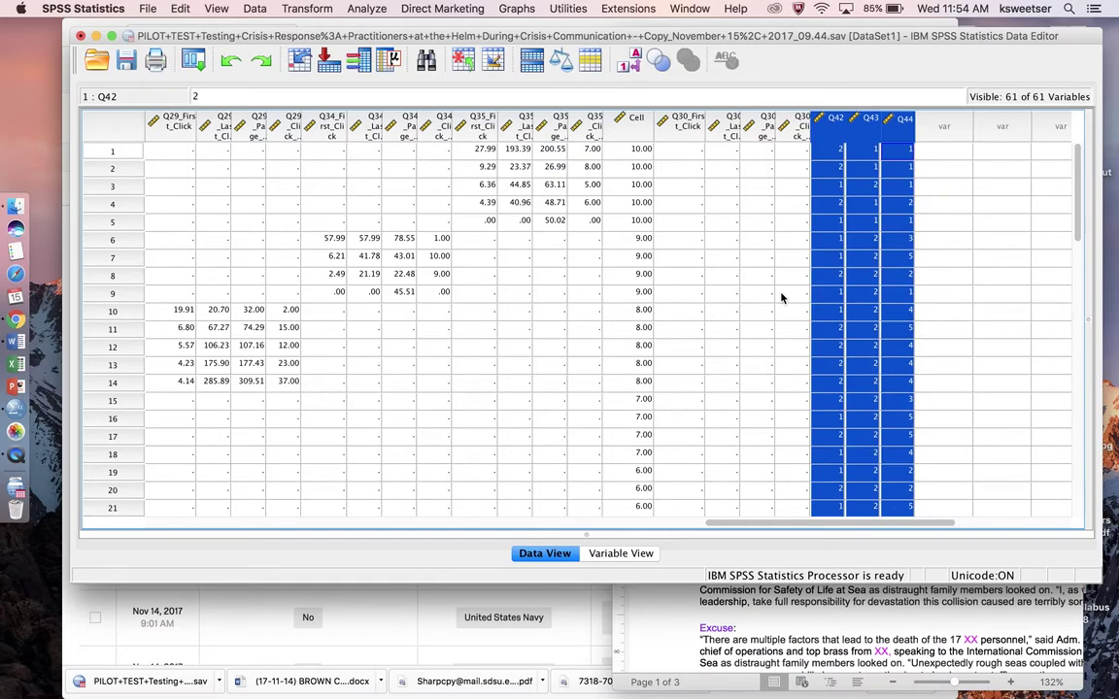
pyautogui.hscroll(-15, 781, 297)
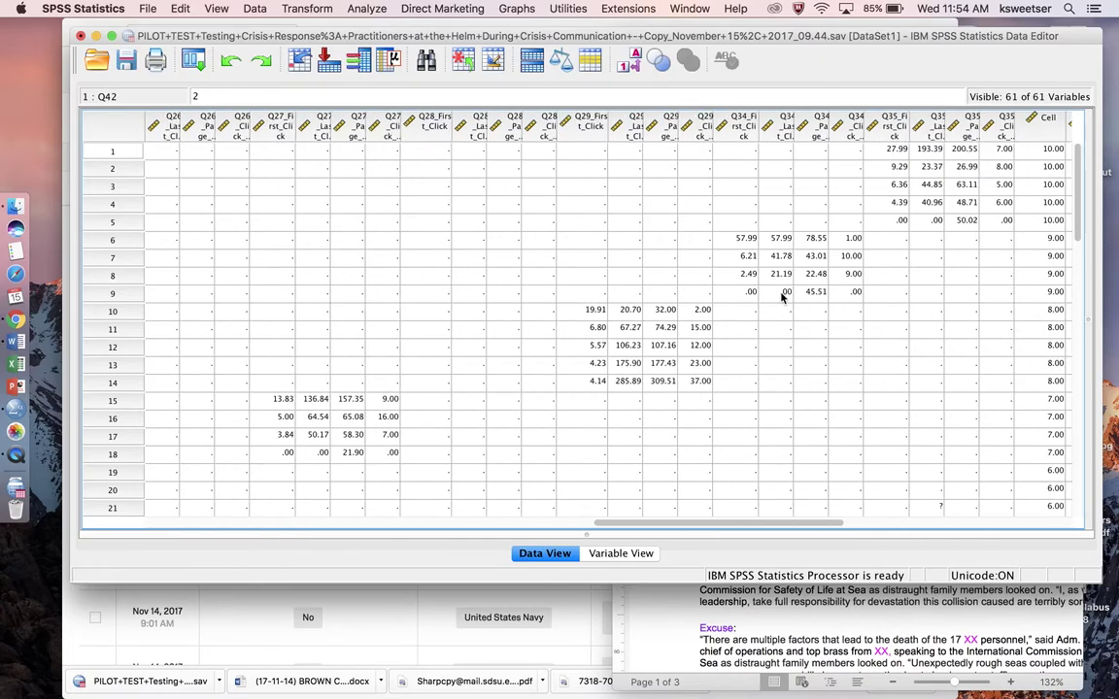
pyautogui.hscroll(-4, 781, 297)
pyautogui.hscroll(-20, 781, 297)
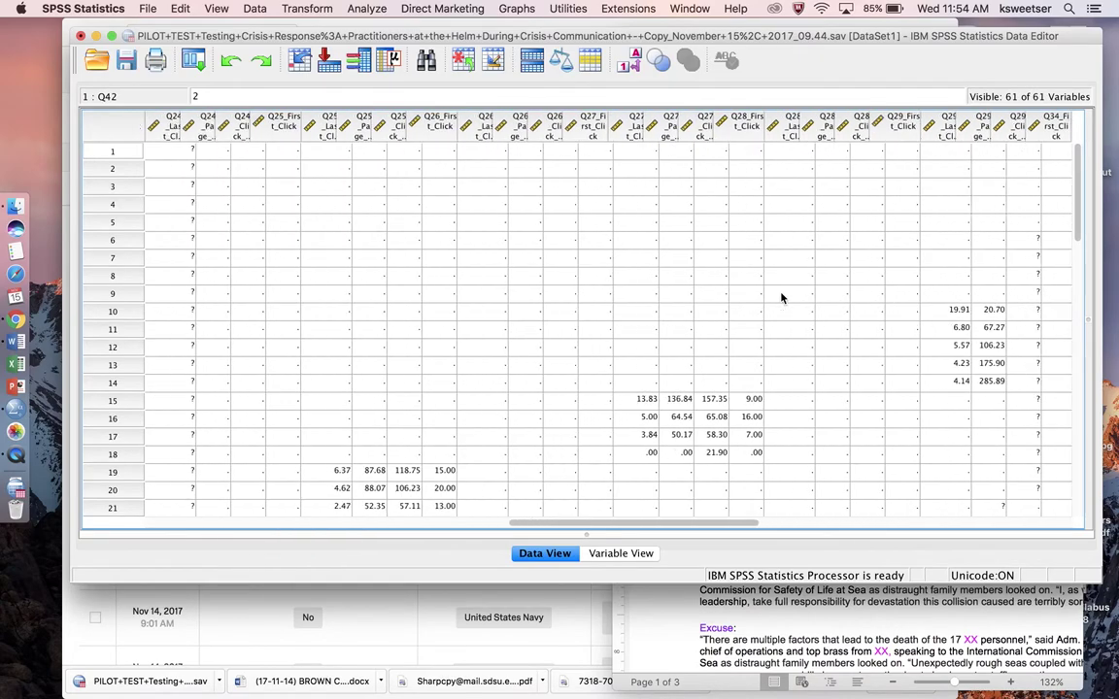
pyautogui.hscroll(-3, 781, 298)
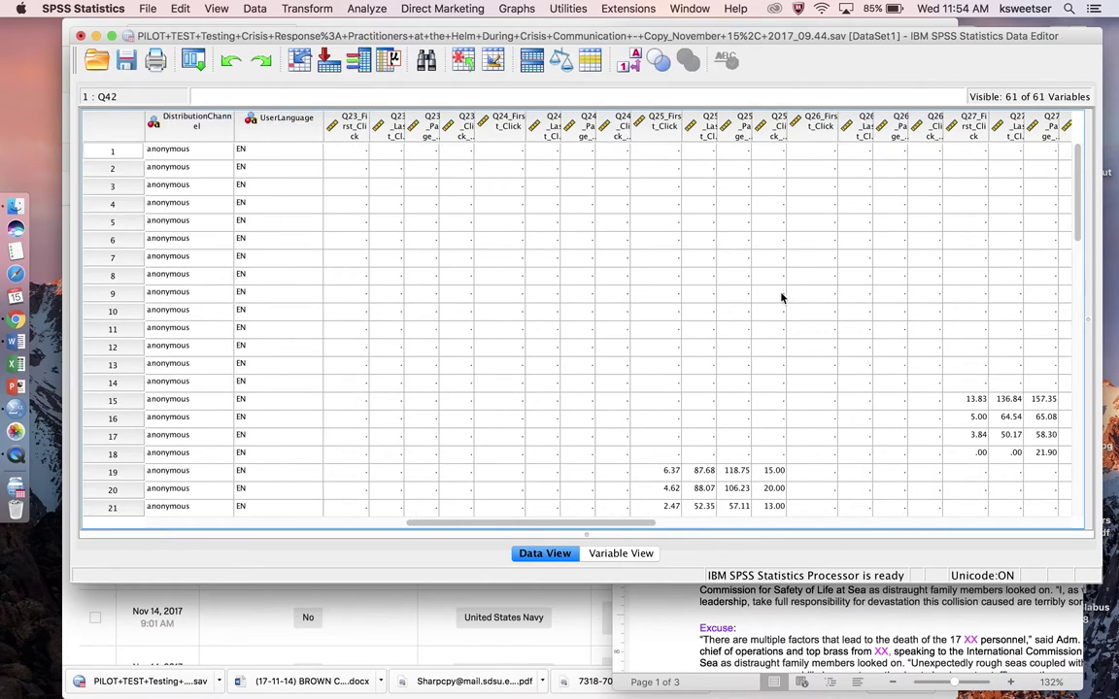
pyautogui.hscroll(20, 781, 297)
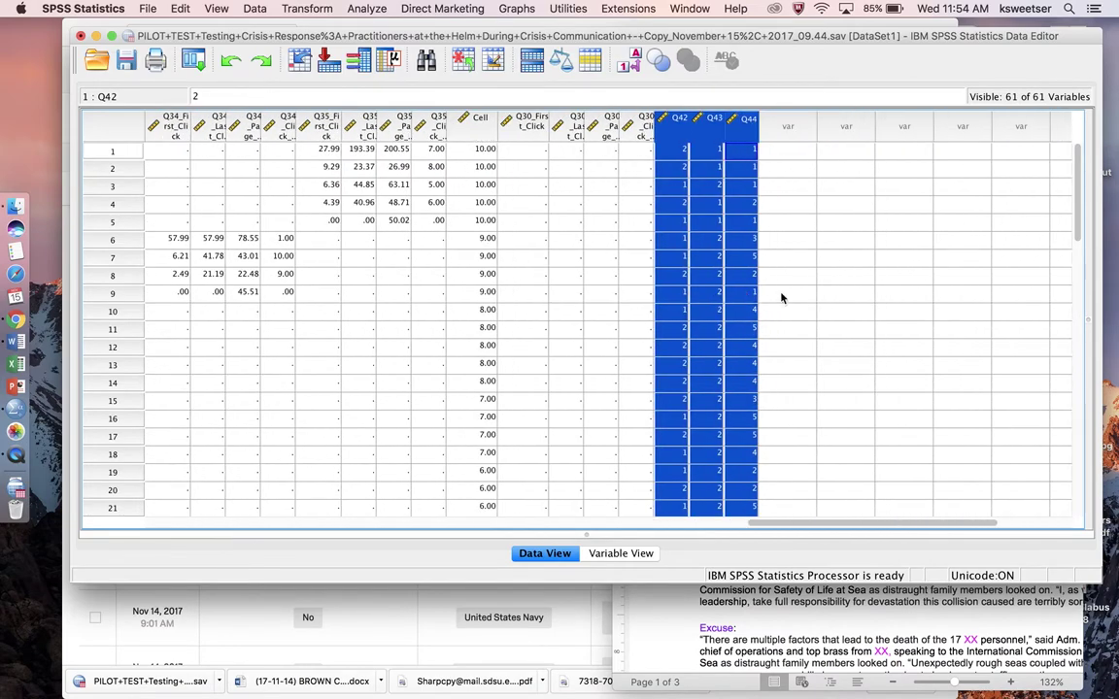
pyautogui.click(621, 279)
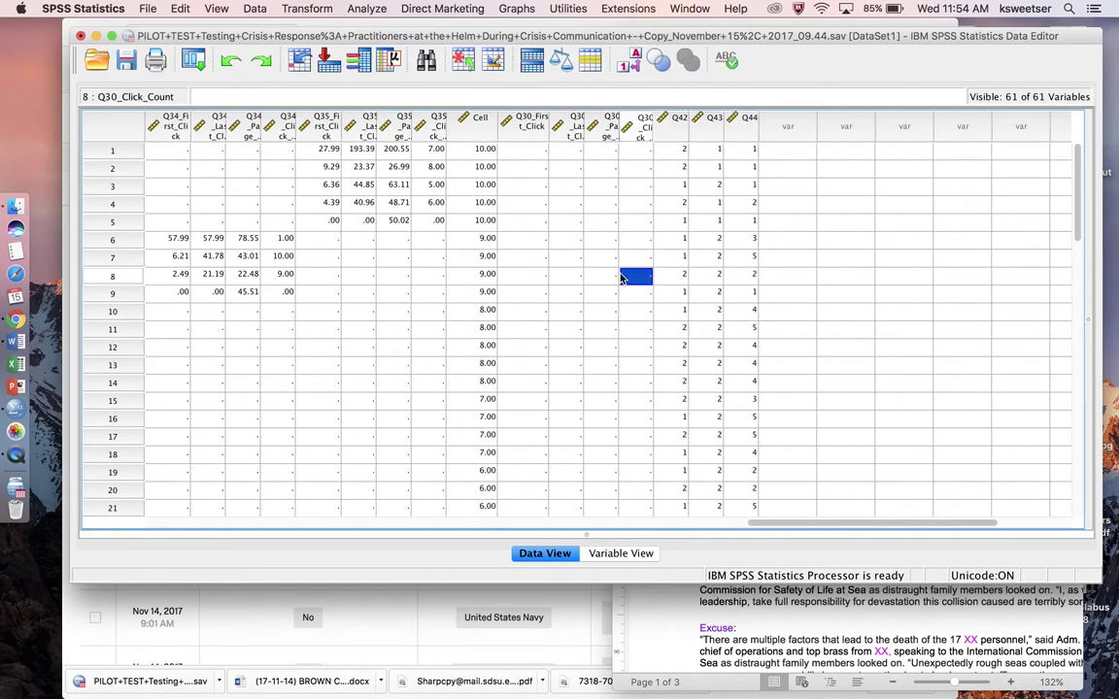
pyautogui.scroll(-3, 621, 279)
pyautogui.scroll(3, 622, 279)
pyautogui.hscroll(-2, 594, 210)
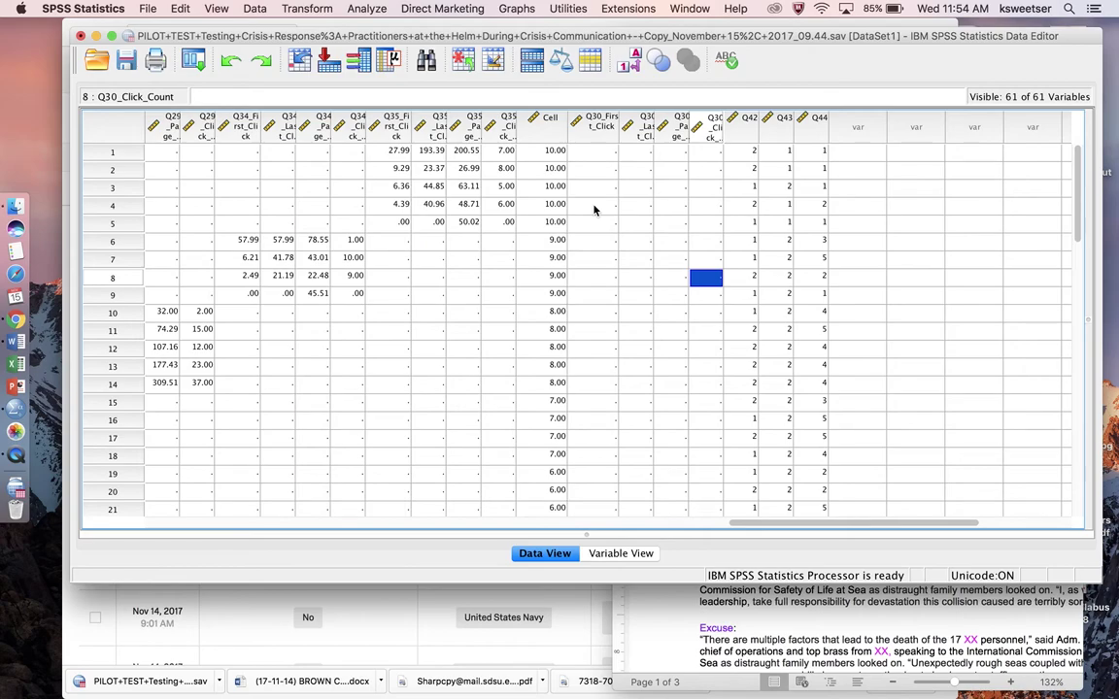
pyautogui.doubleClick(555, 136)
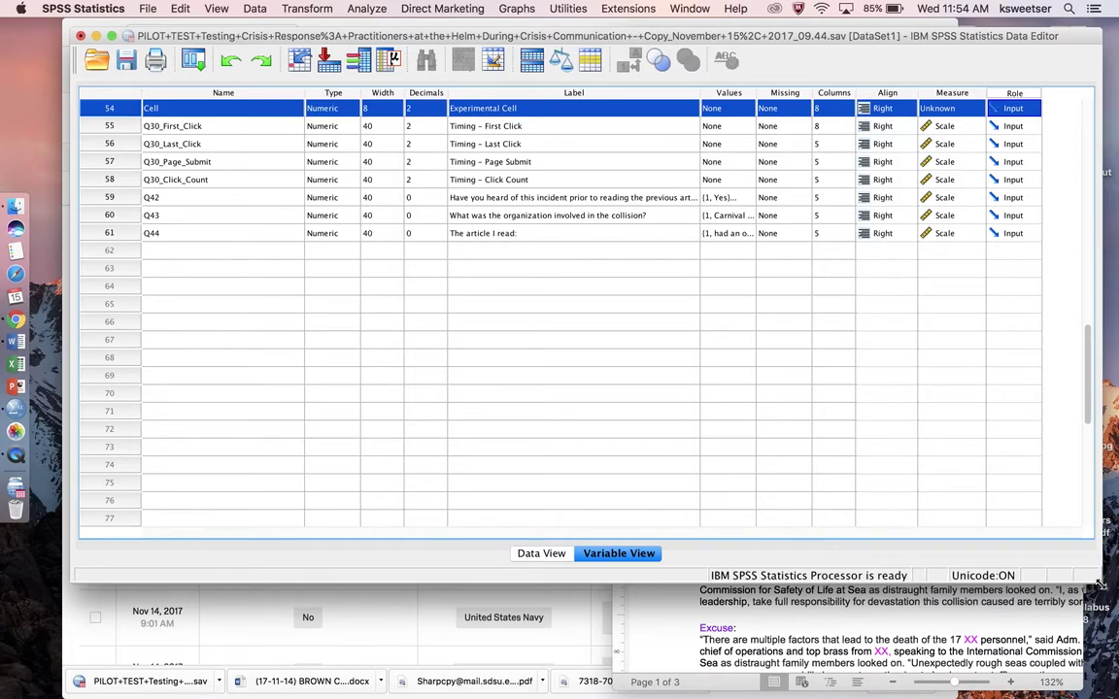
# Open Cell's value labels and add 1 = Concessional Response by Carnival Cruises, copied from the protocol
pyautogui.moveTo(1092, 585); pyautogui.dragTo(686, 619)
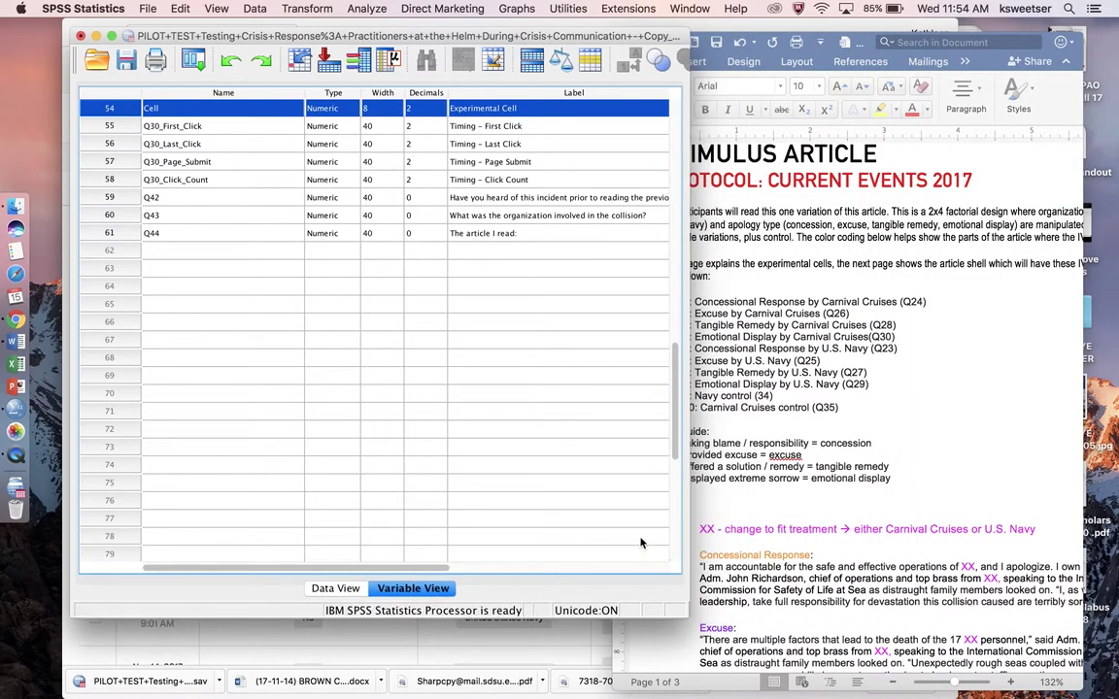
pyautogui.hscroll(5, 644, 542)
pyautogui.scroll(-1, 644, 542)
pyautogui.hscroll(-2, 640, 543)
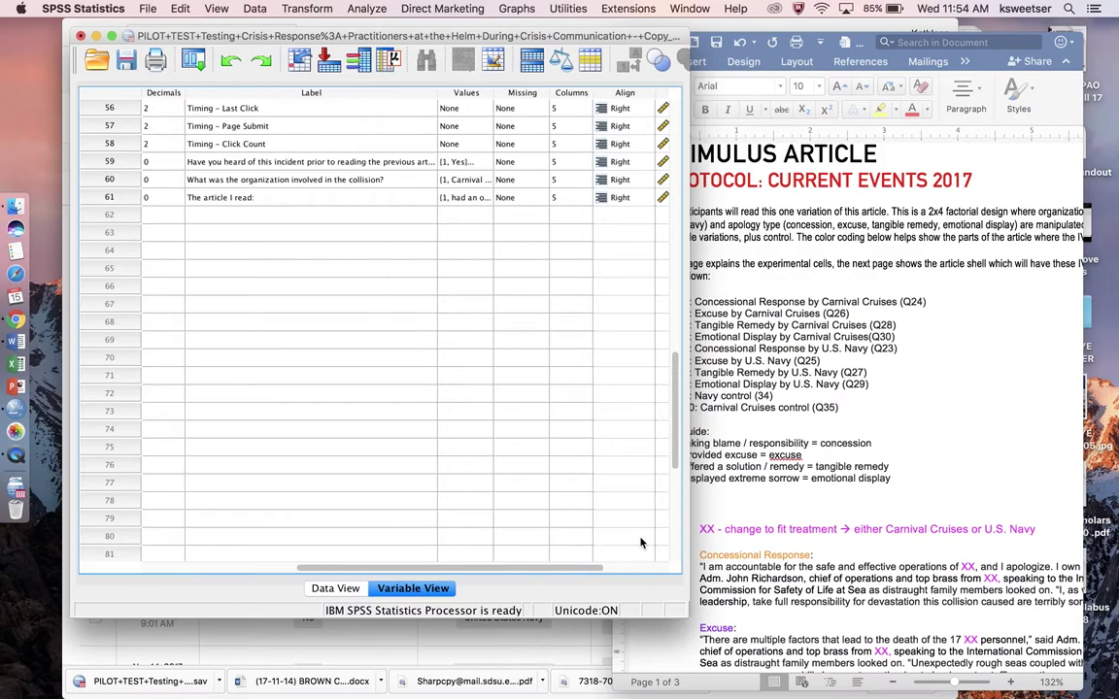
pyautogui.scroll(7, 528, 385)
pyautogui.hscroll(-2, 527, 385)
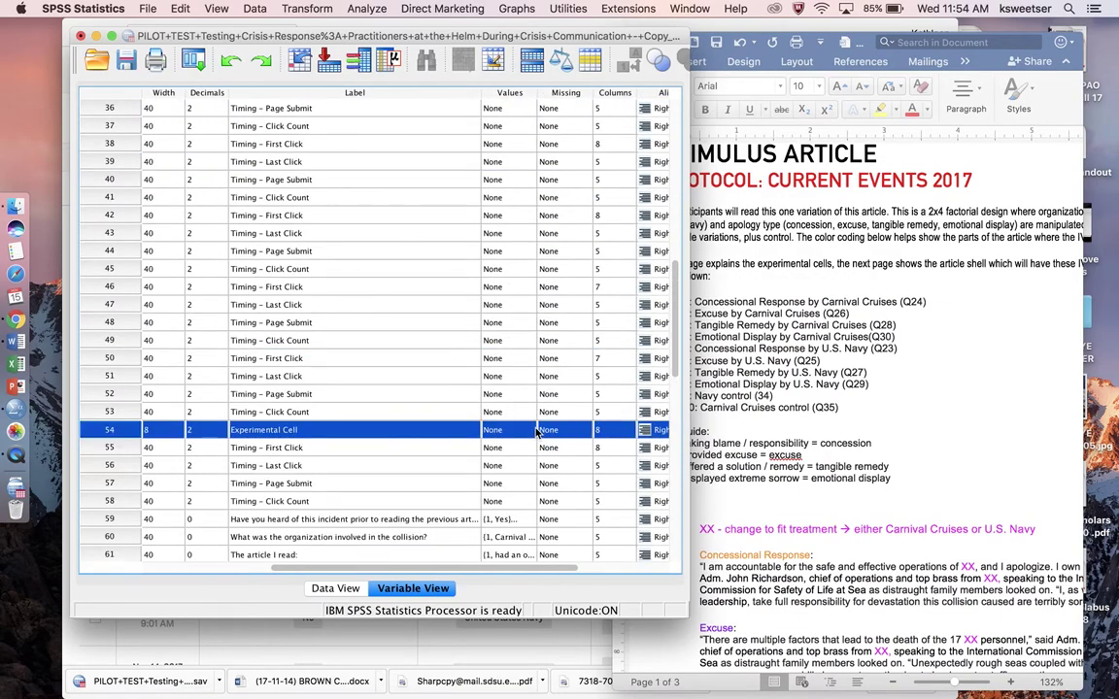
pyautogui.click(537, 431)
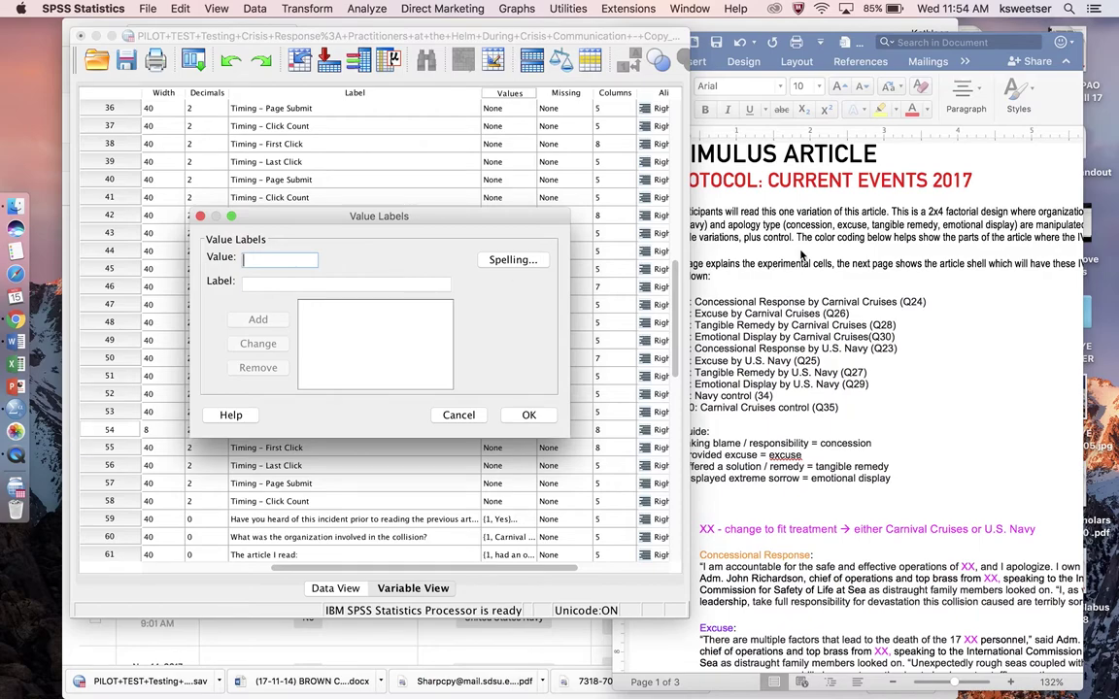
pyautogui.click(825, 300)
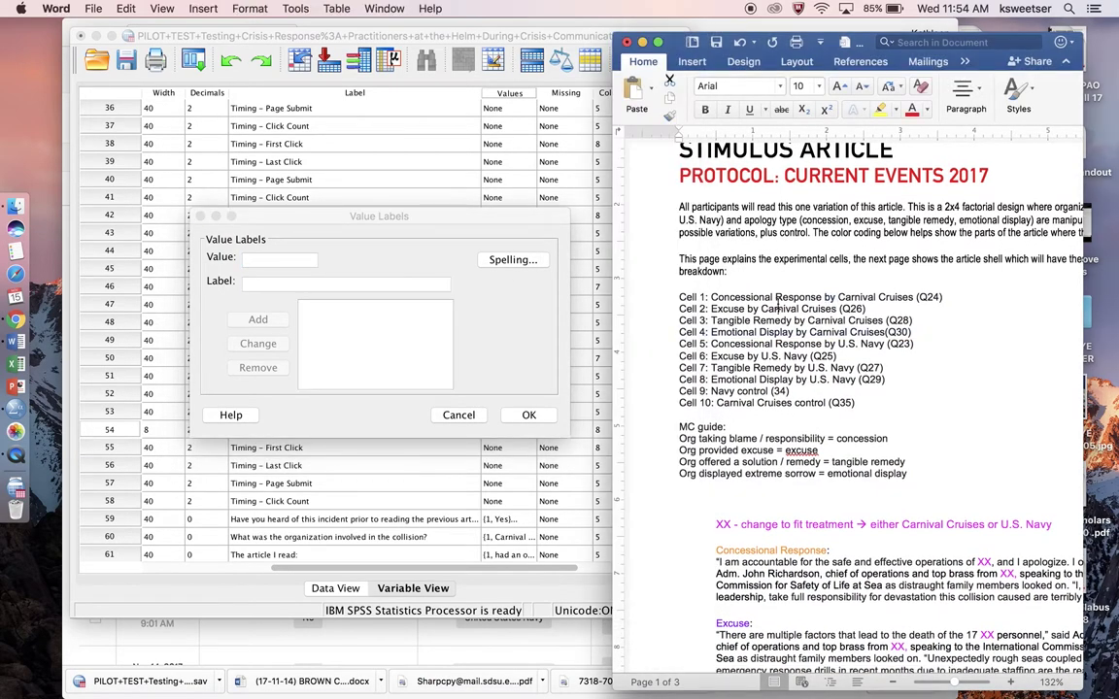
pyautogui.moveTo(712, 297); pyautogui.dragTo(912, 297)
pyautogui.press('super+c')
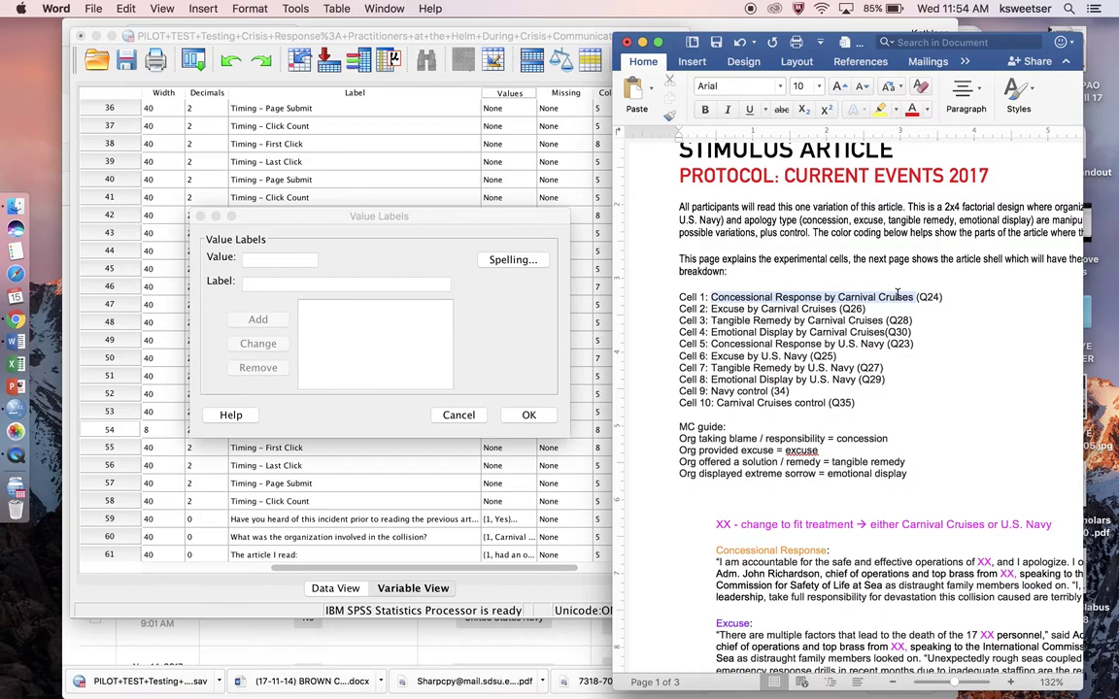
pyautogui.click(310, 263)
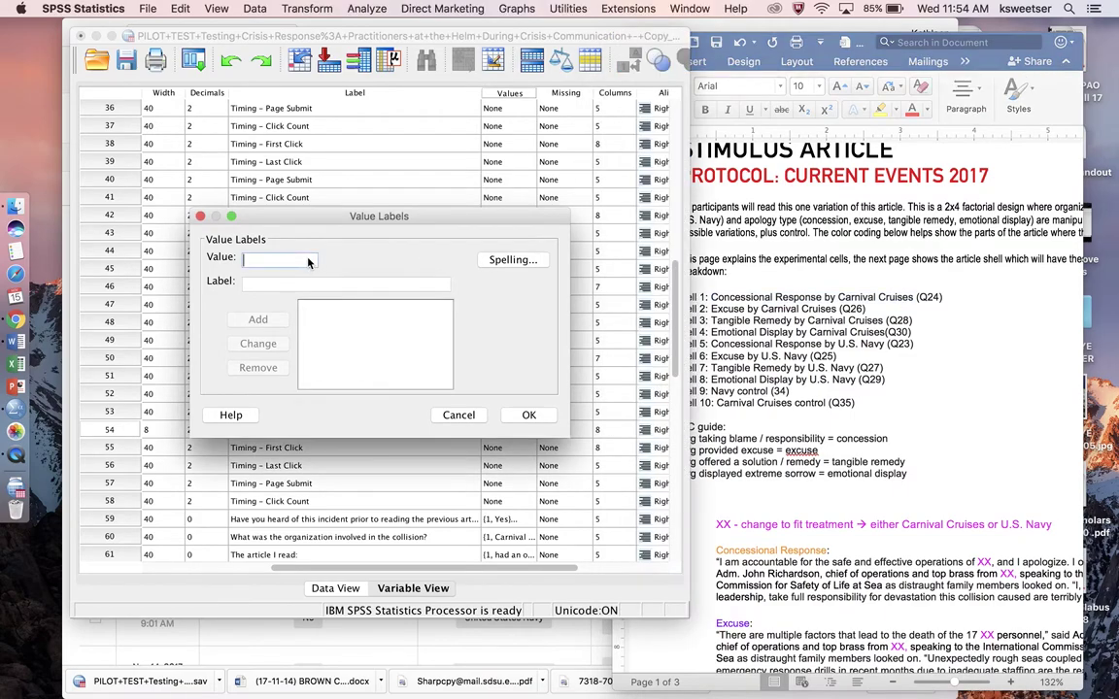
pyautogui.write('1')
pyautogui.press('Tab')
pyautogui.press('super+v')
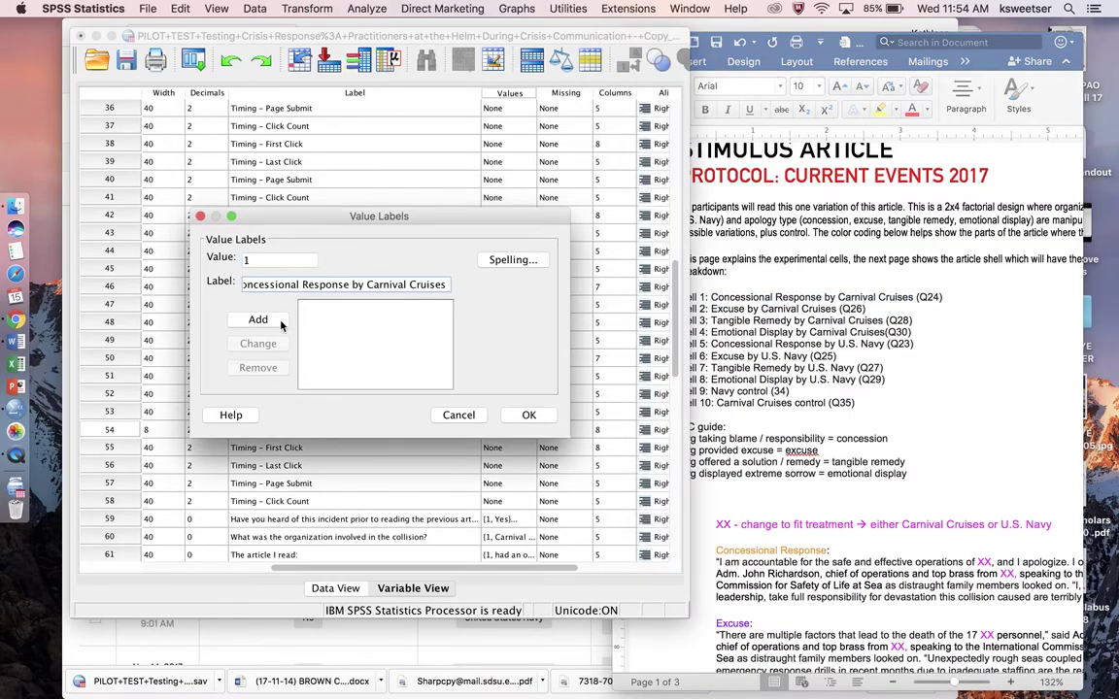
pyautogui.press('Return')
# Add value labels 2 = Excuse by Carnival Cruises and 3 = Tangible Remedy by Carnival Cruises
pyautogui.click(806, 316)
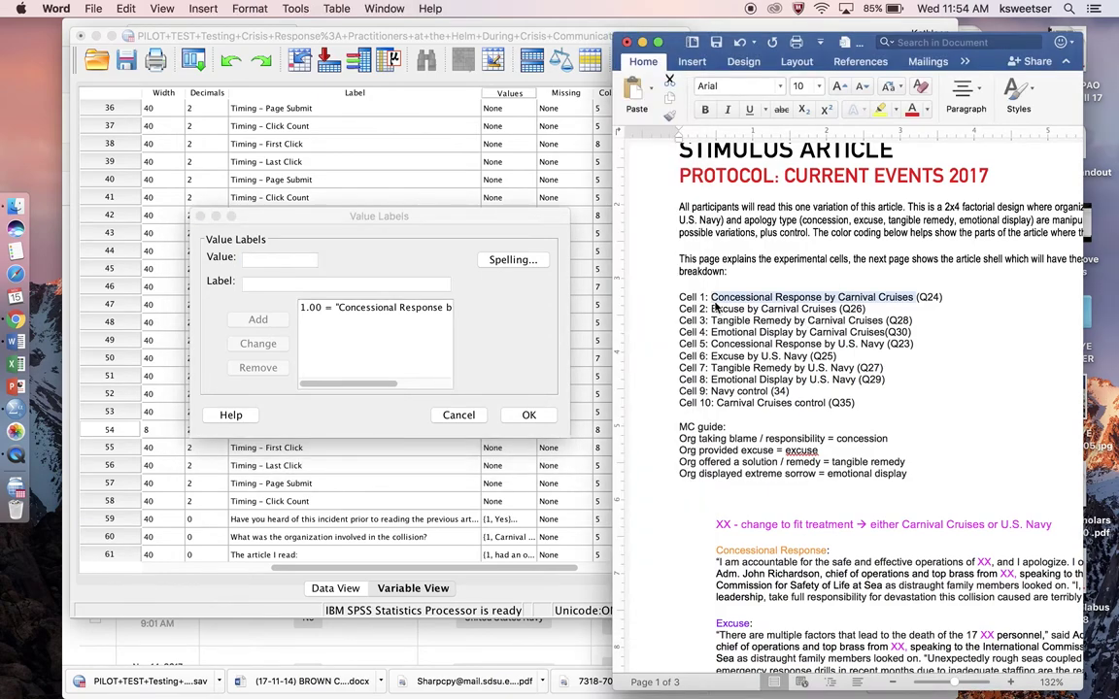
pyautogui.moveTo(711, 309); pyautogui.dragTo(826, 308)
pyautogui.press('super+c')
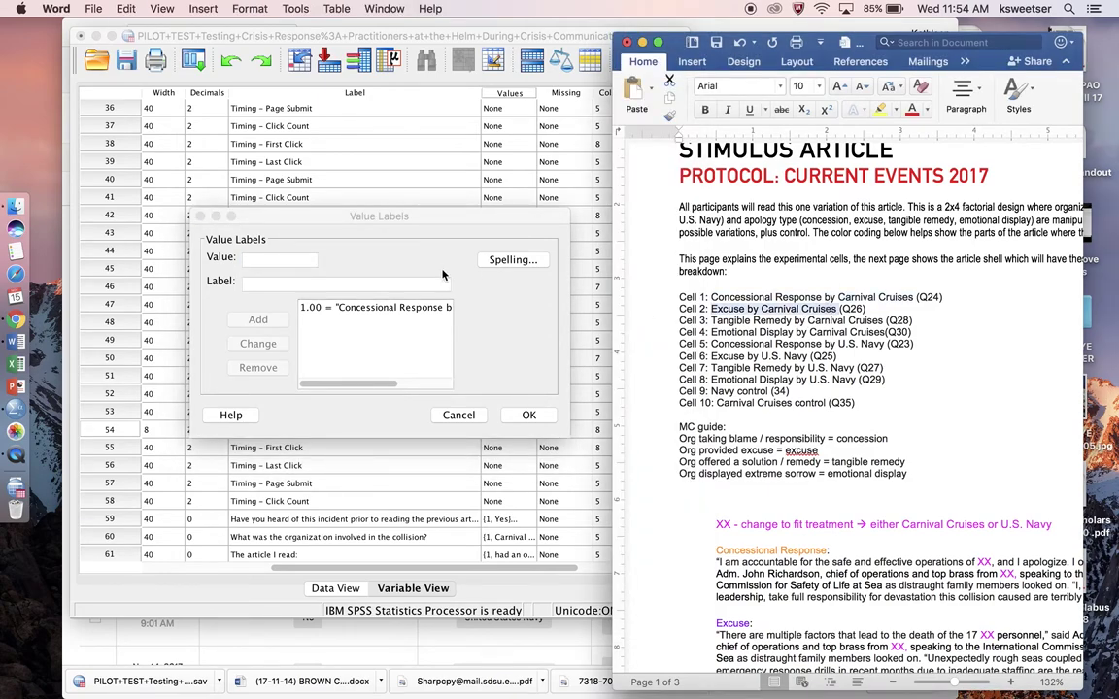
pyautogui.click(298, 260)
pyautogui.write('2')
pyautogui.click(301, 283)
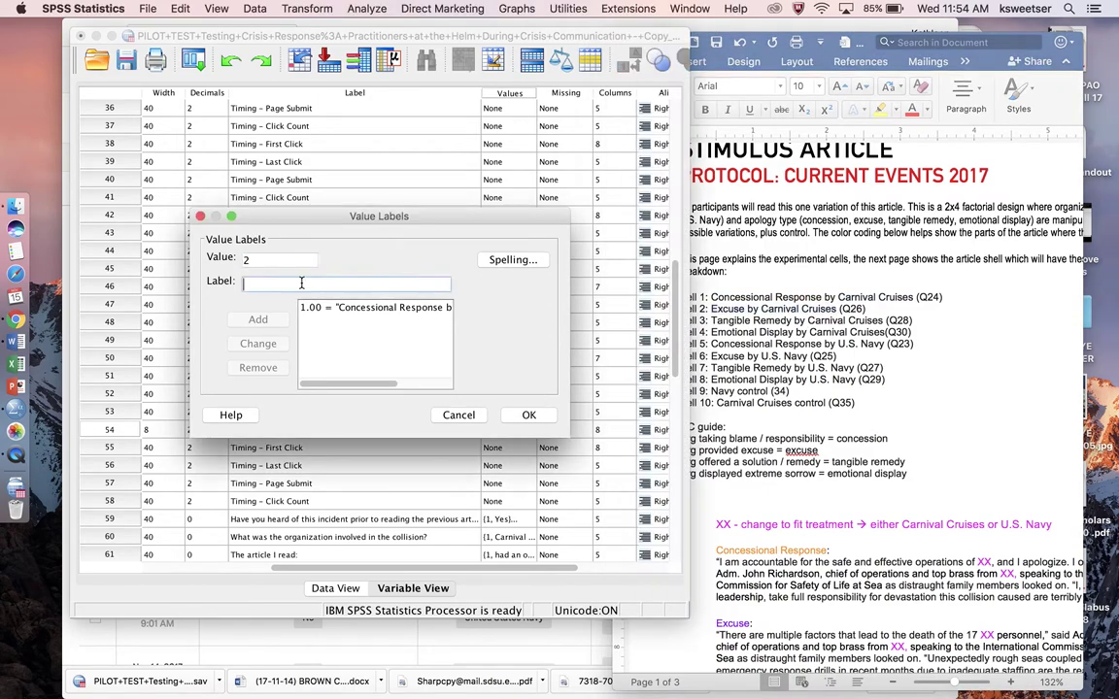
pyautogui.press('super+v')
pyautogui.press('Return')
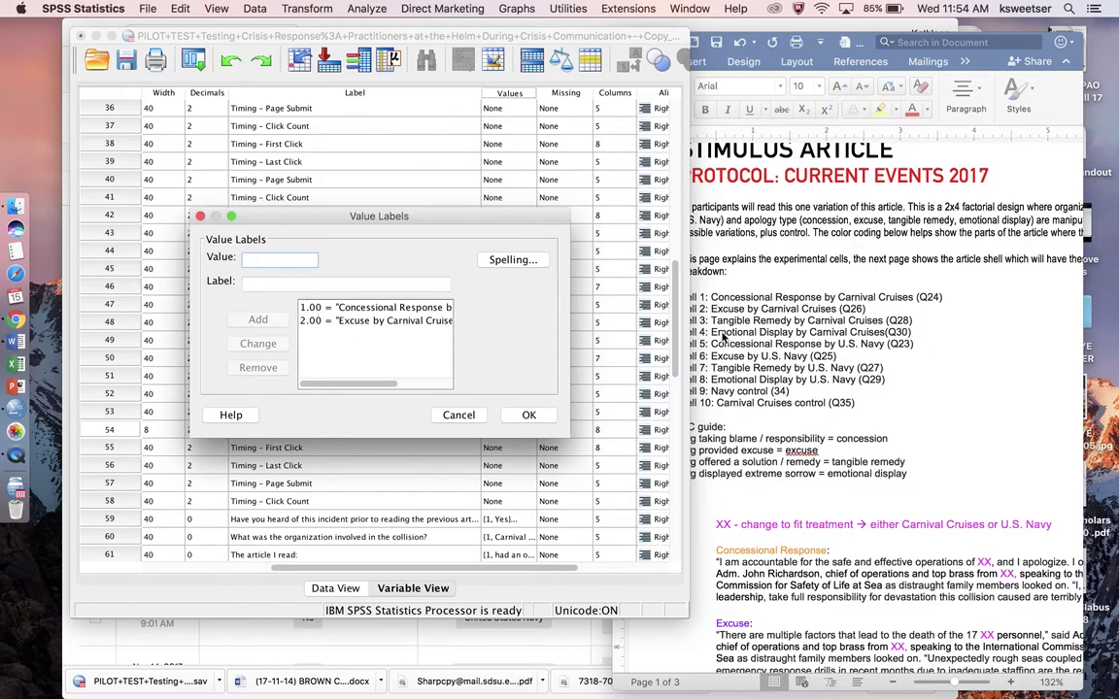
pyautogui.press('super+Tab')
pyautogui.moveTo(711, 321); pyautogui.dragTo(883, 321)
pyautogui.press('super+c')
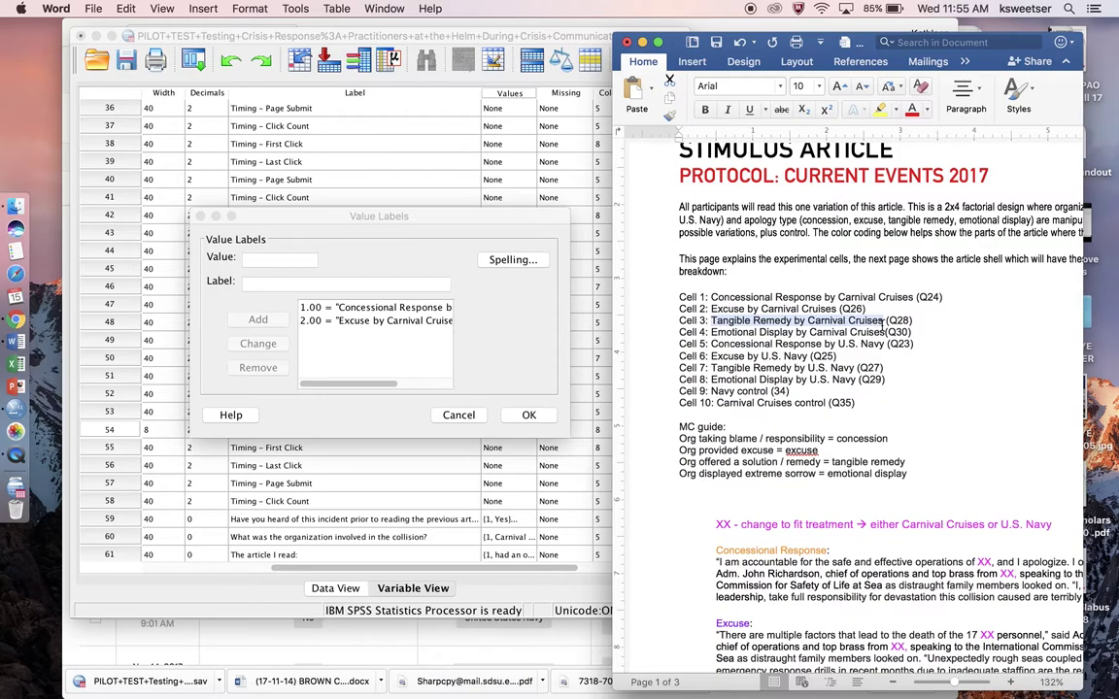
pyautogui.click(285, 262)
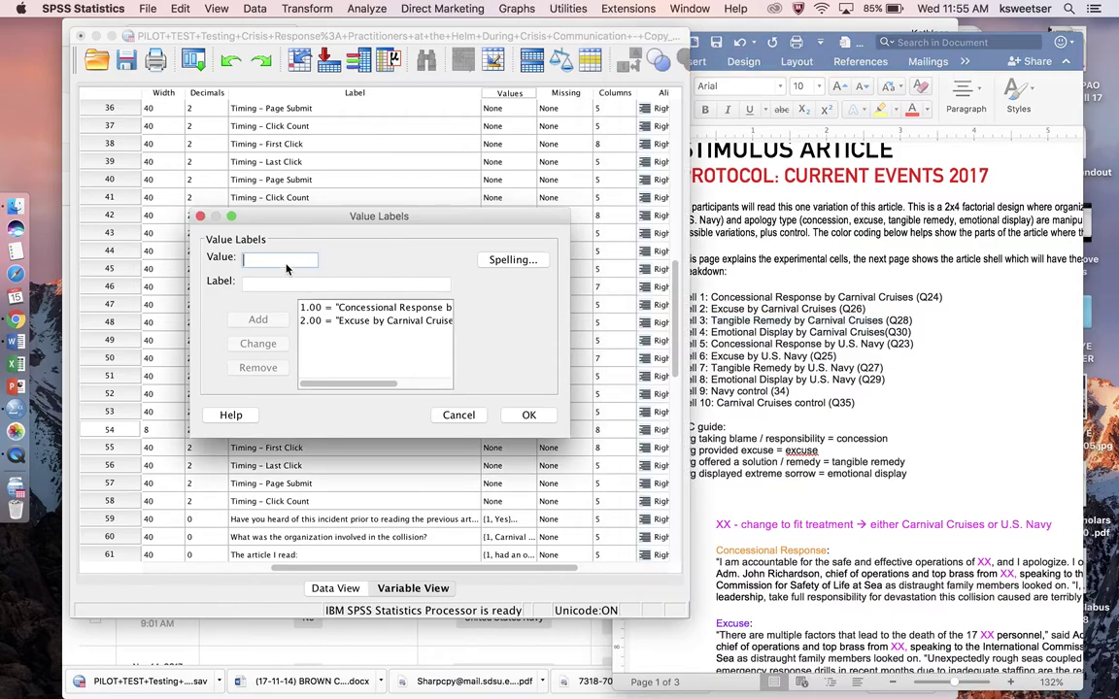
pyautogui.write('3')
pyautogui.press('Tab')
pyautogui.press('super+v')
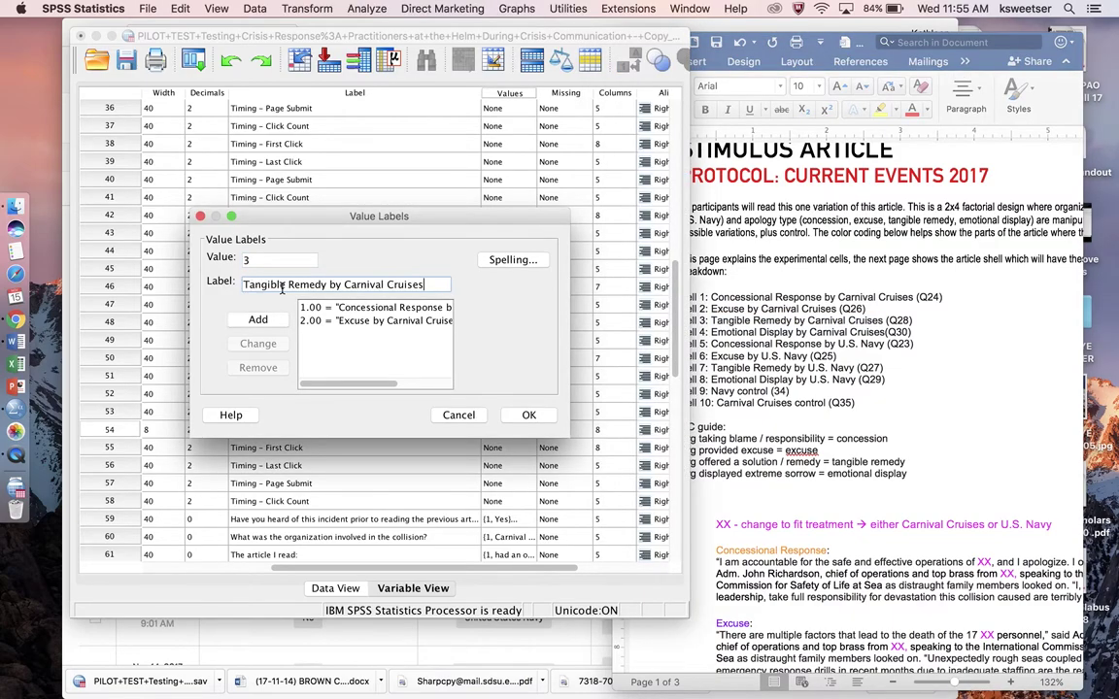
pyautogui.click(257, 319)
# Add 4 = Emotional Display by Carnival Cruises and confirm the Cell value labels
pyautogui.click(661, 307)
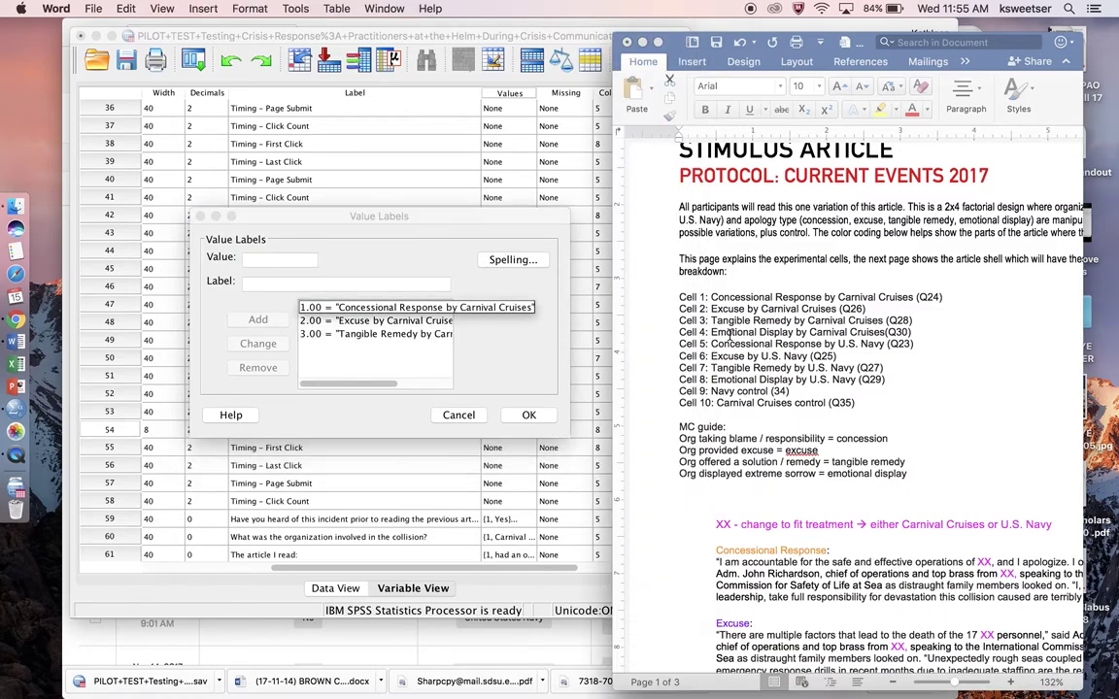
pyautogui.moveTo(712, 332); pyautogui.dragTo(884, 332)
pyautogui.press('super+c')
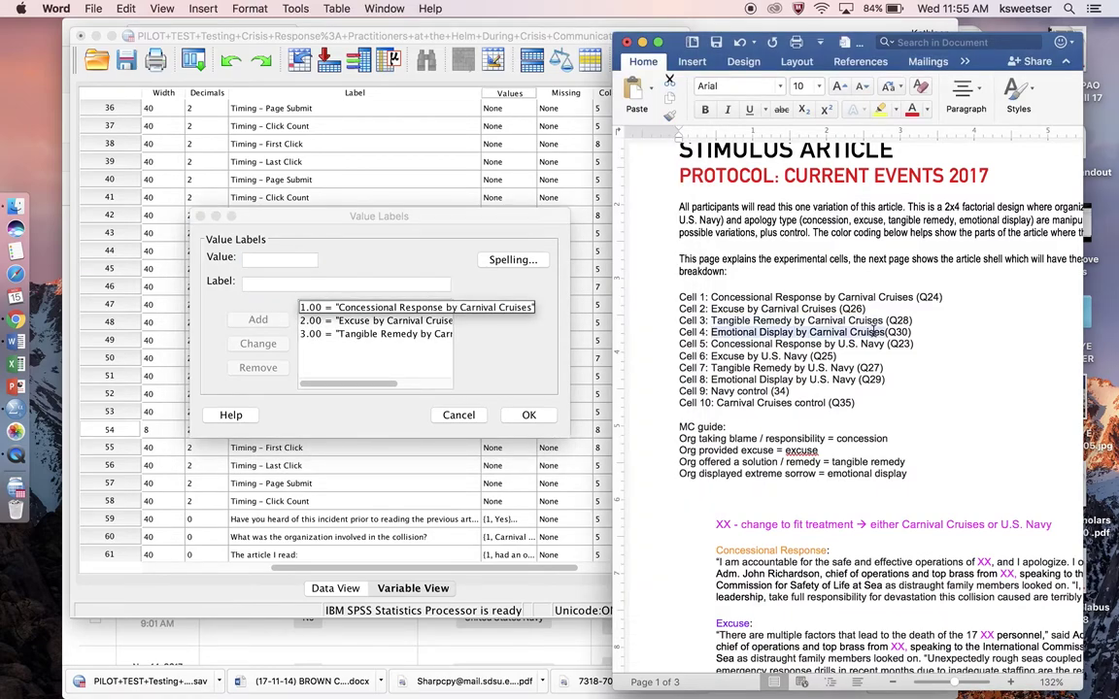
pyautogui.click(304, 266)
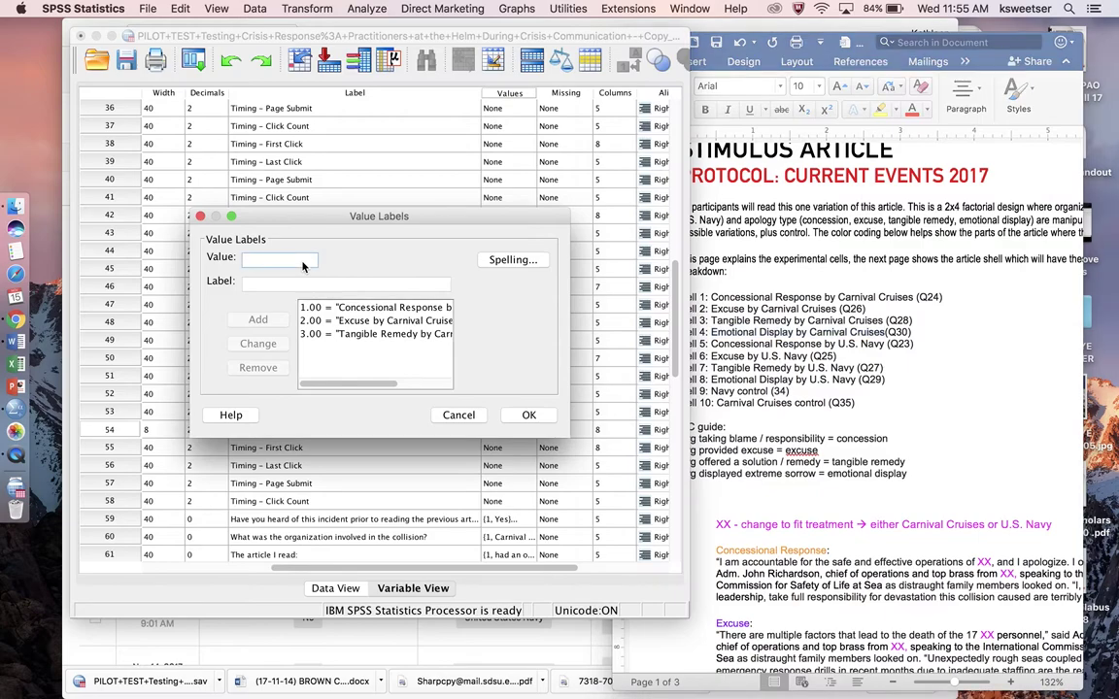
pyautogui.write('4')
pyautogui.click(289, 286)
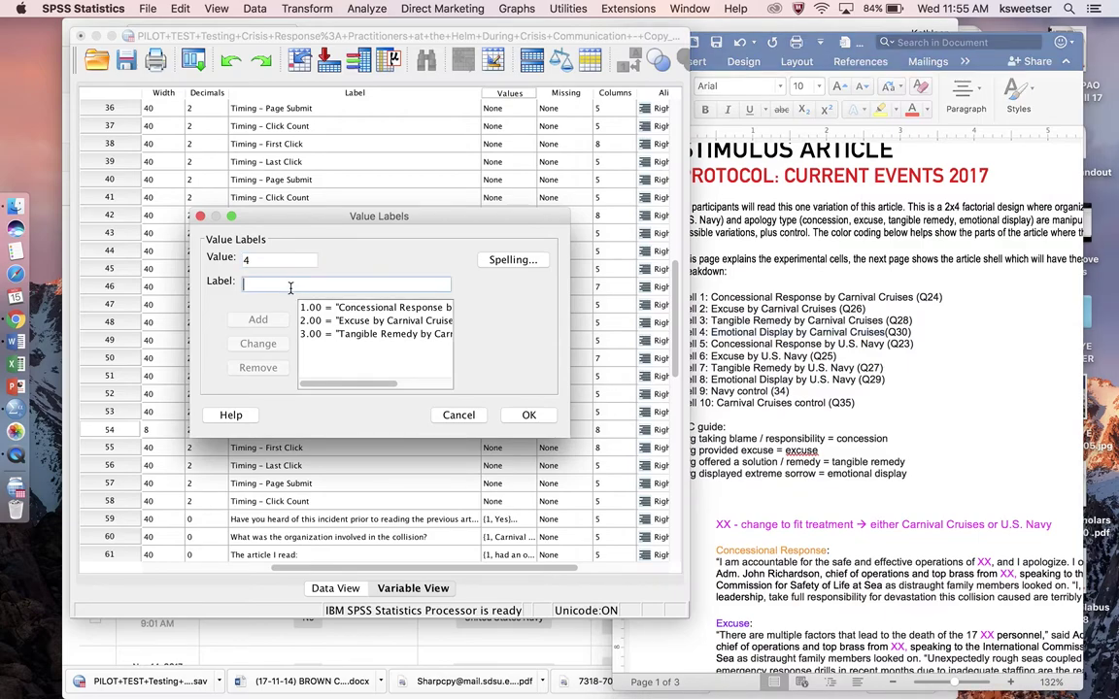
pyautogui.press('super+v')
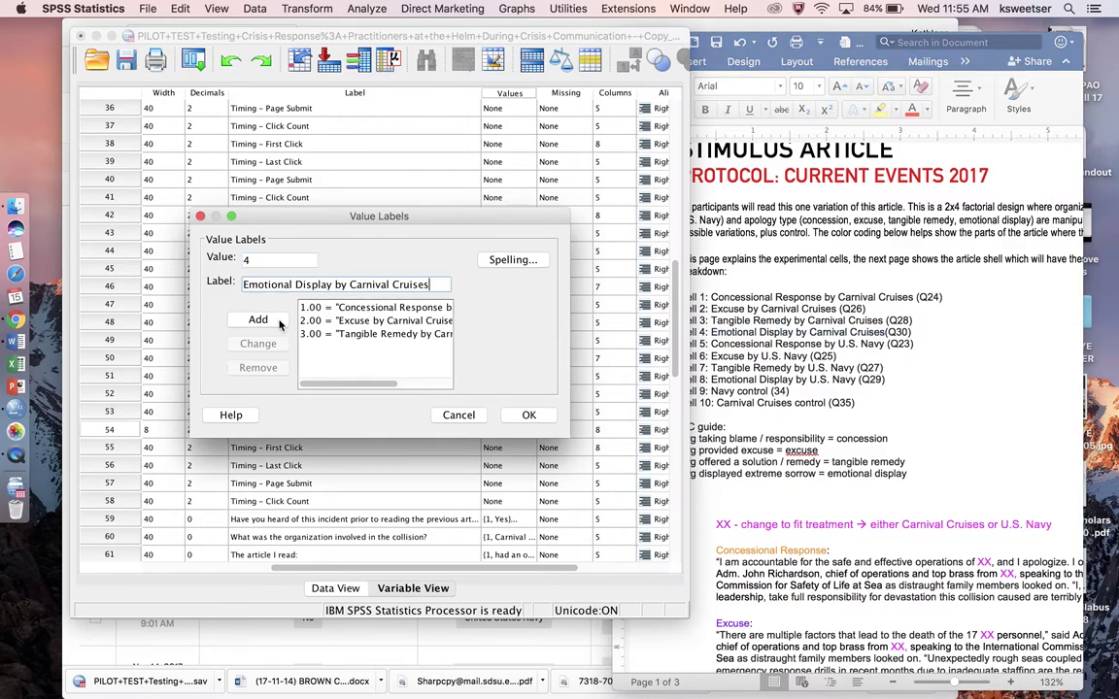
pyautogui.click(280, 325)
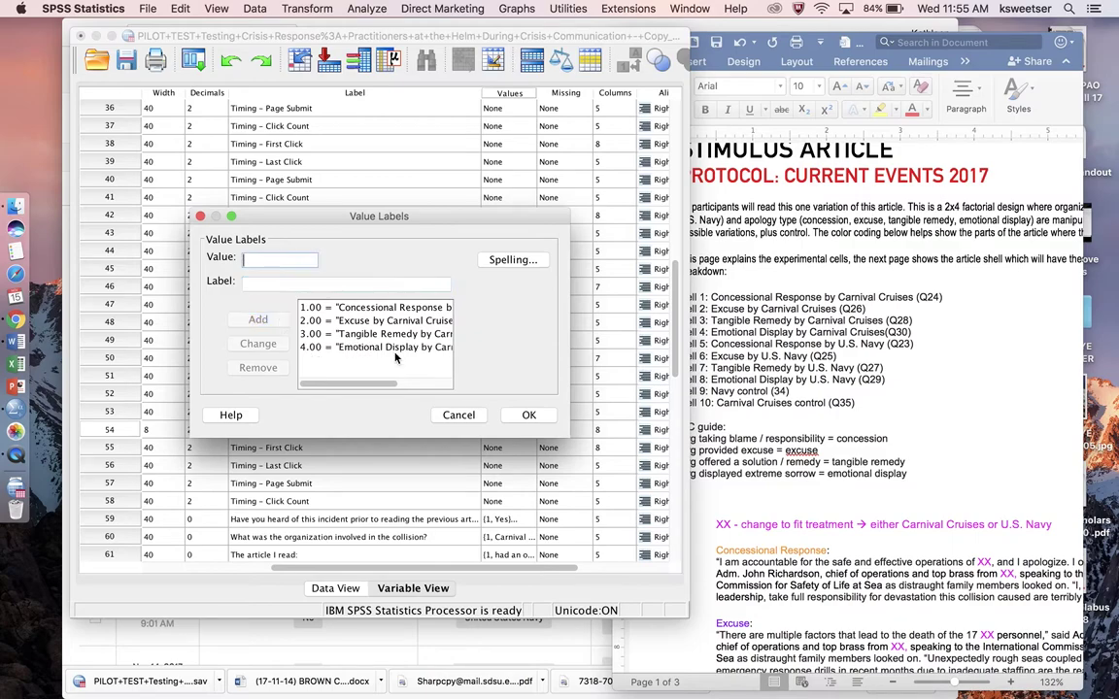
pyautogui.click(529, 417)
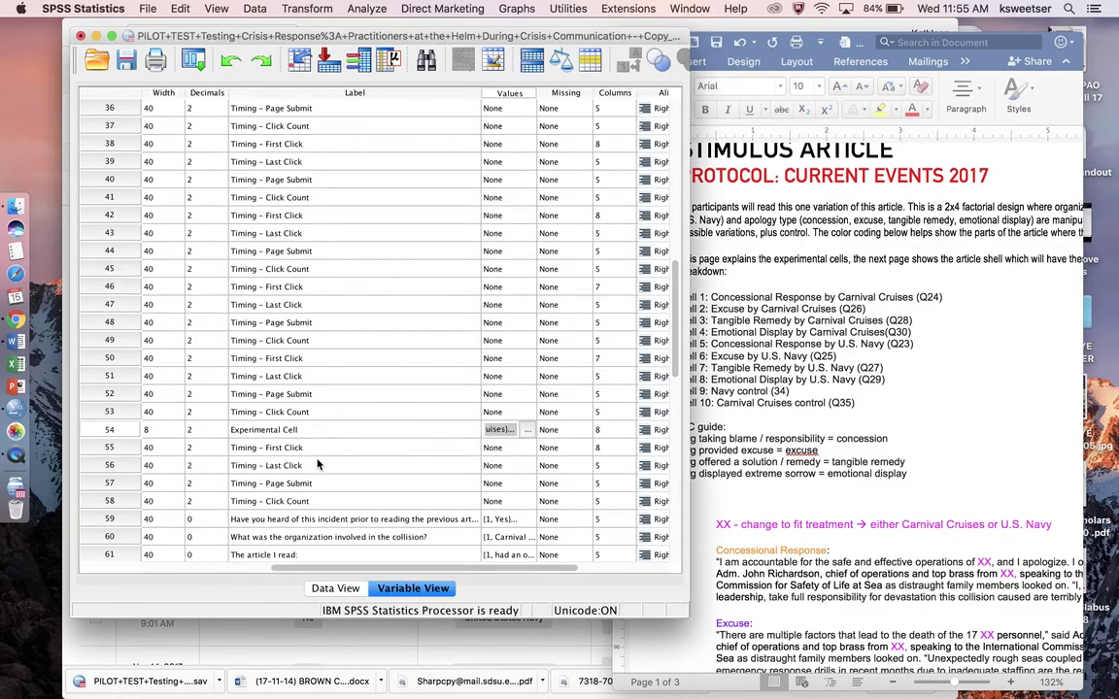
# Move the Cell variable's row to sit below Q30_Click_Count
pyautogui.scroll(-1, 289, 418)
pyautogui.click(109, 379)
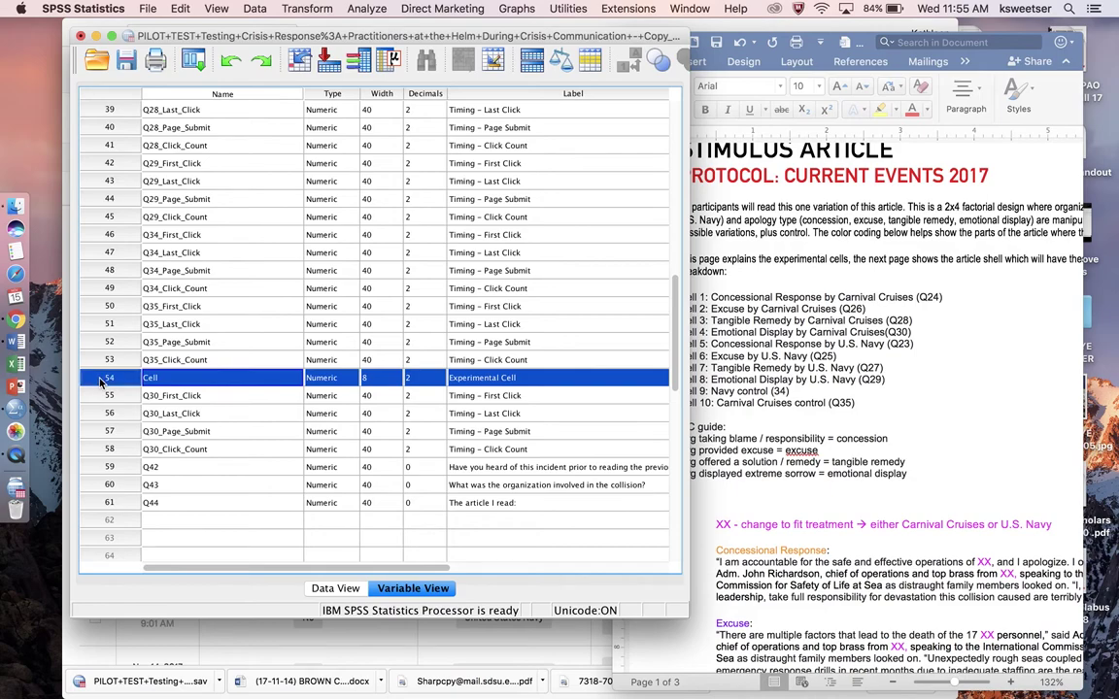
pyautogui.moveTo(109, 379); pyautogui.dragTo(96, 473)
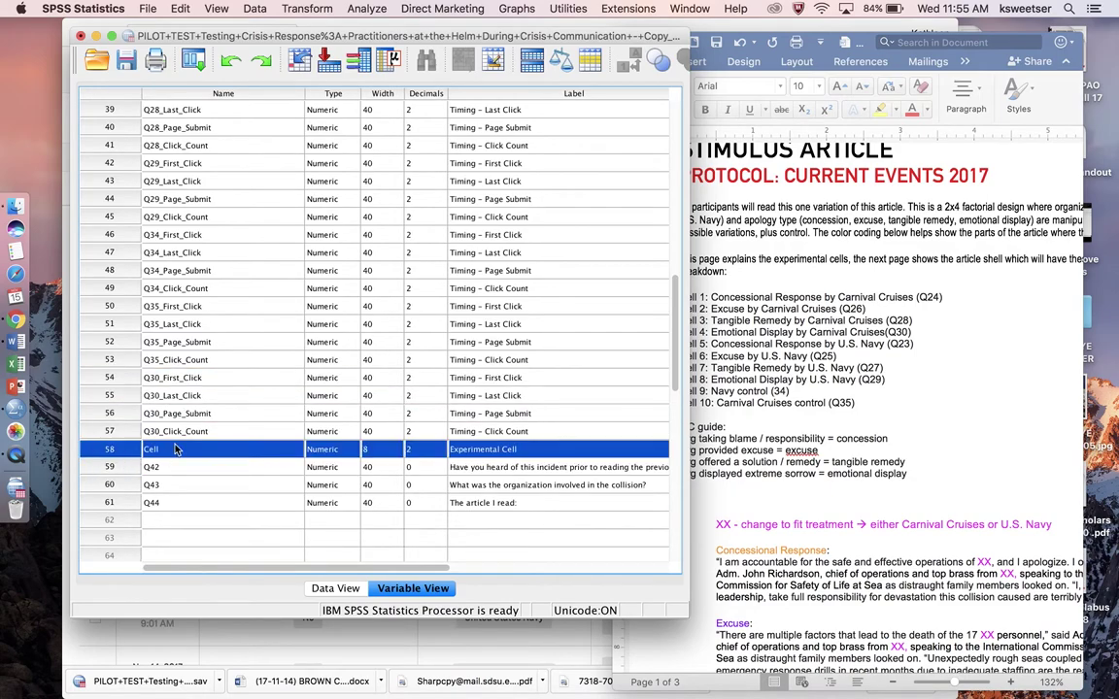
# Open Q43's value labels showing 1 = Carnival Cruise Lines and 2 = United States Navy
pyautogui.hscroll(5, 466, 433)
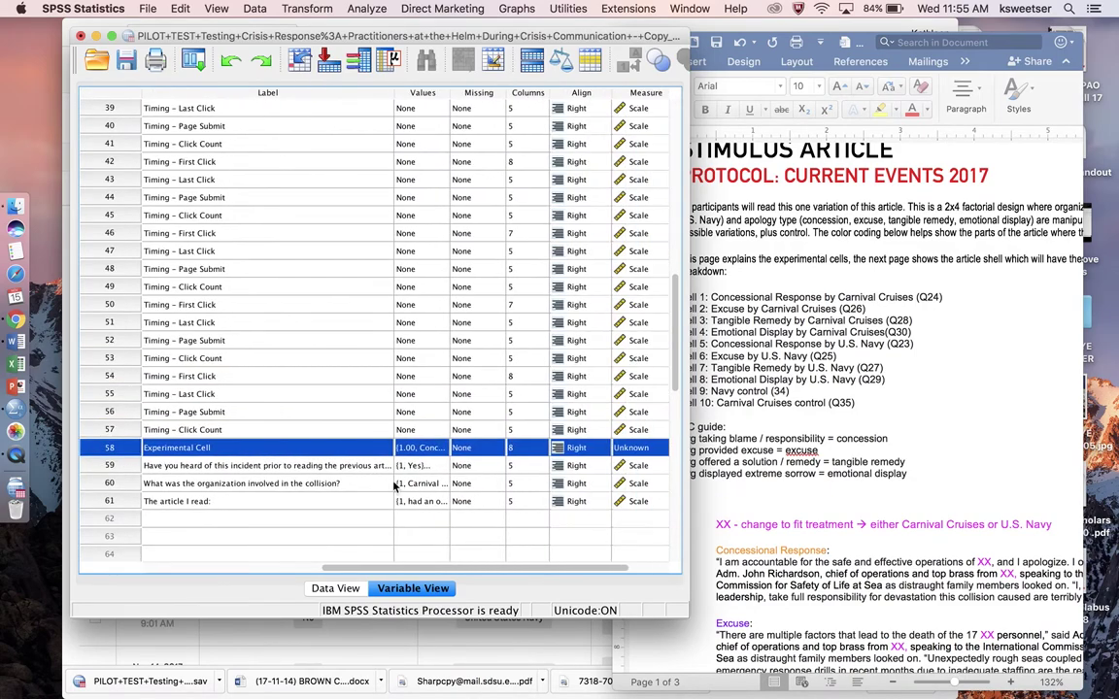
pyautogui.click(374, 467)
pyautogui.click(359, 484)
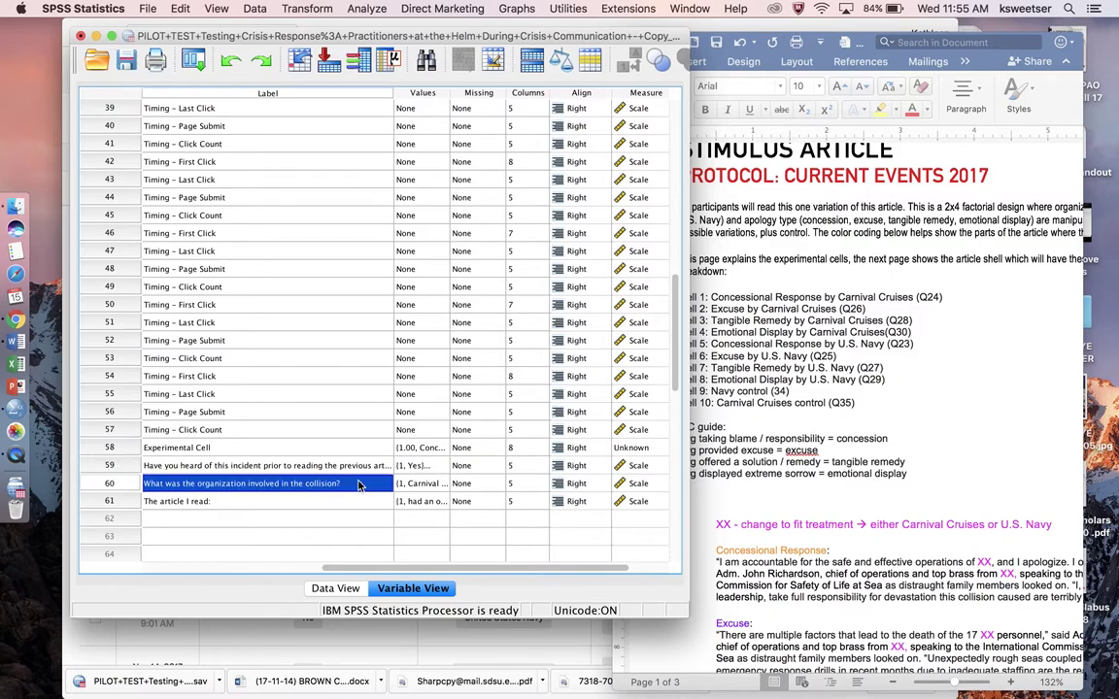
pyautogui.click(427, 484)
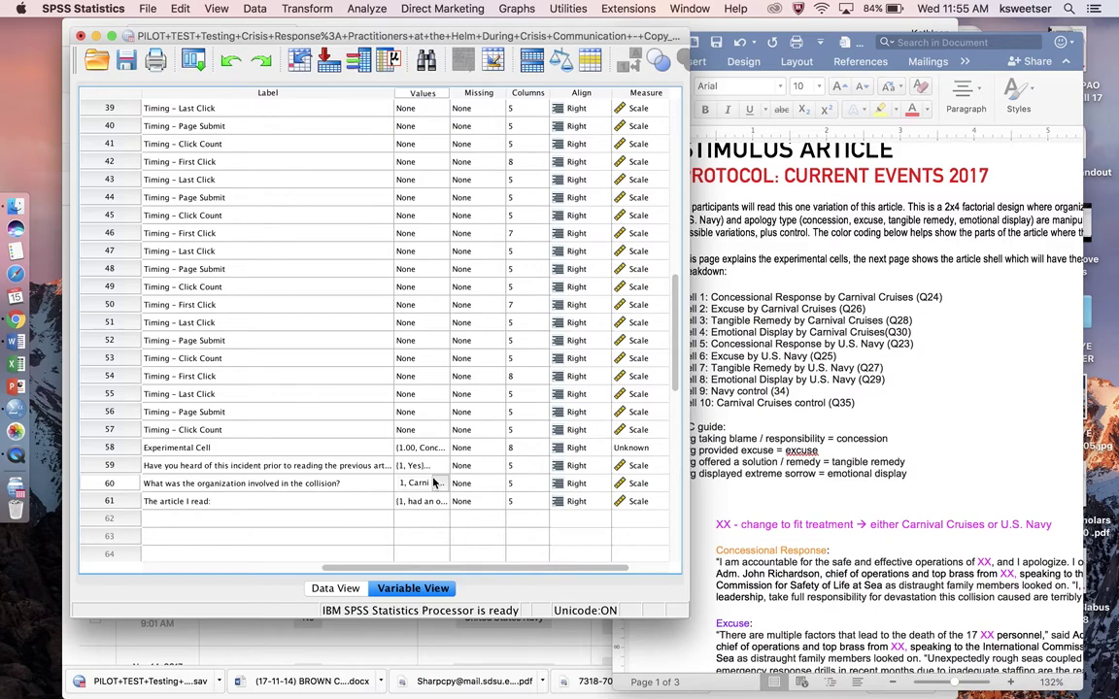
pyautogui.click(440, 482)
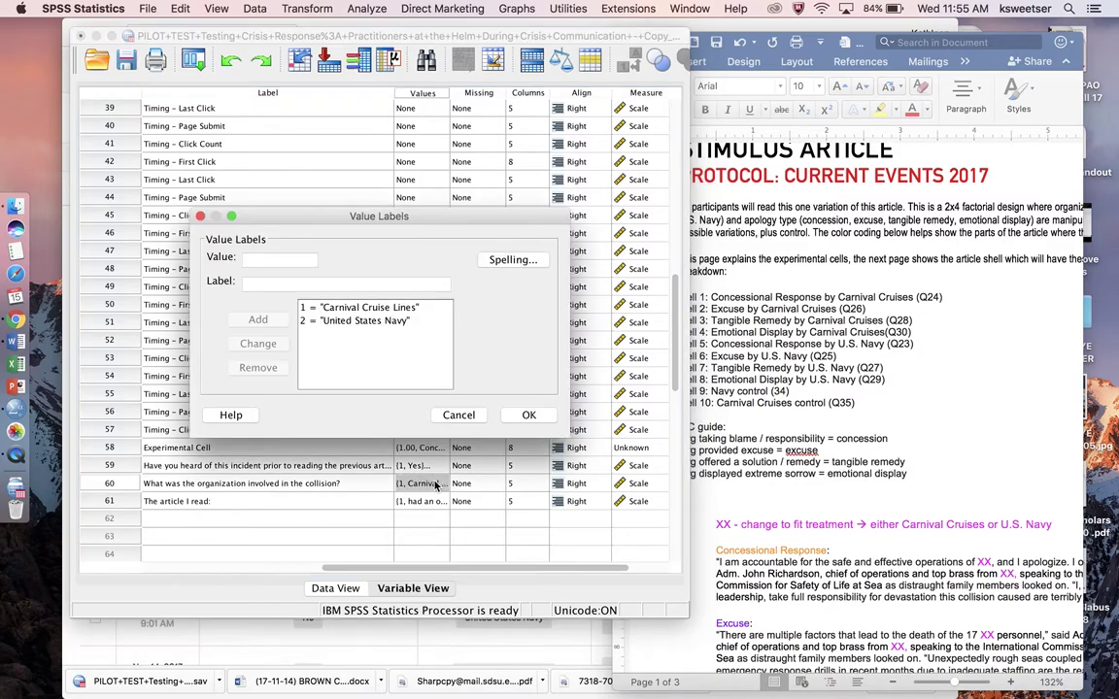
# Close Q43's labels and scroll through the full response labels of 'The article I read:'
pyautogui.click(459, 415)
pyautogui.click(350, 505)
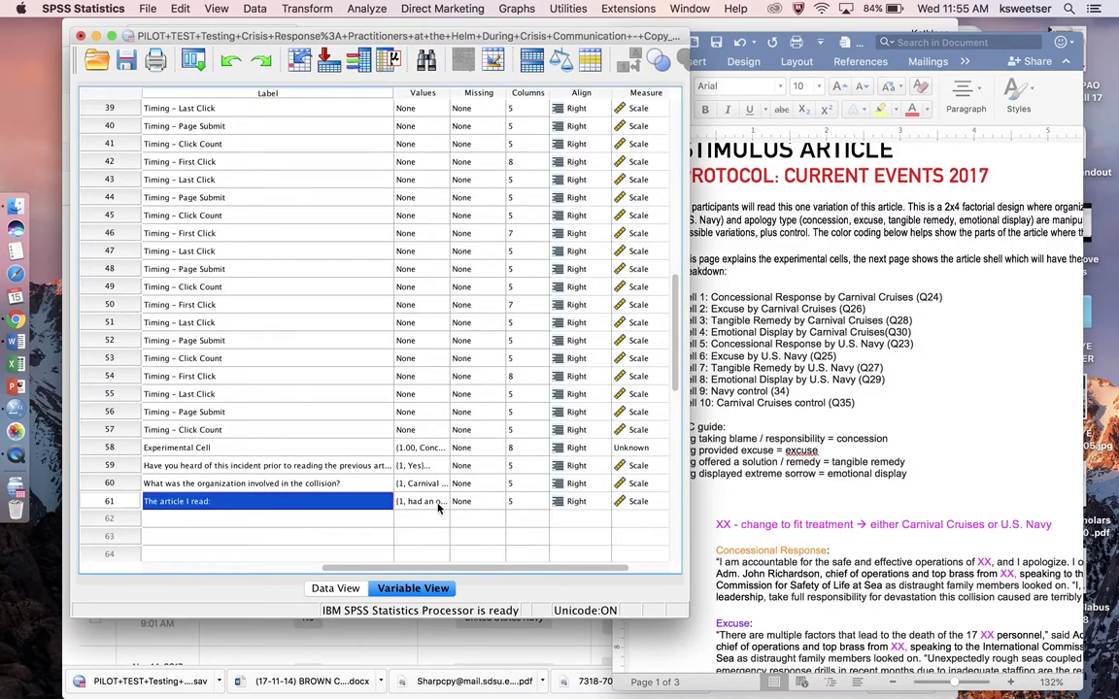
pyautogui.click(438, 504)
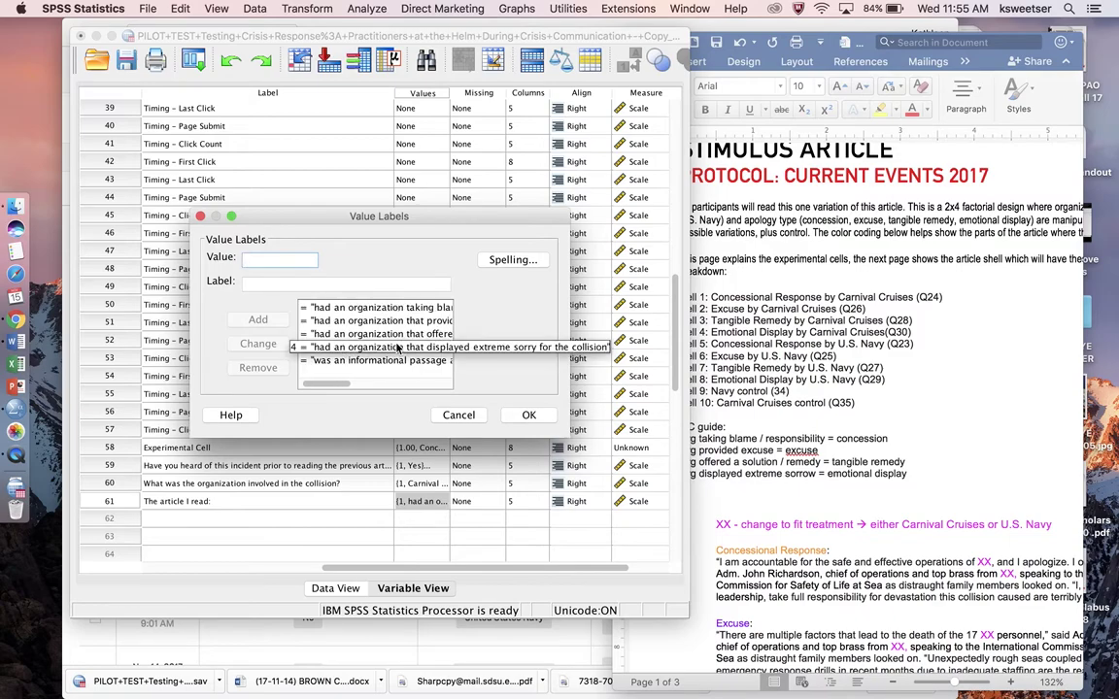
pyautogui.hscroll(3, 397, 348)
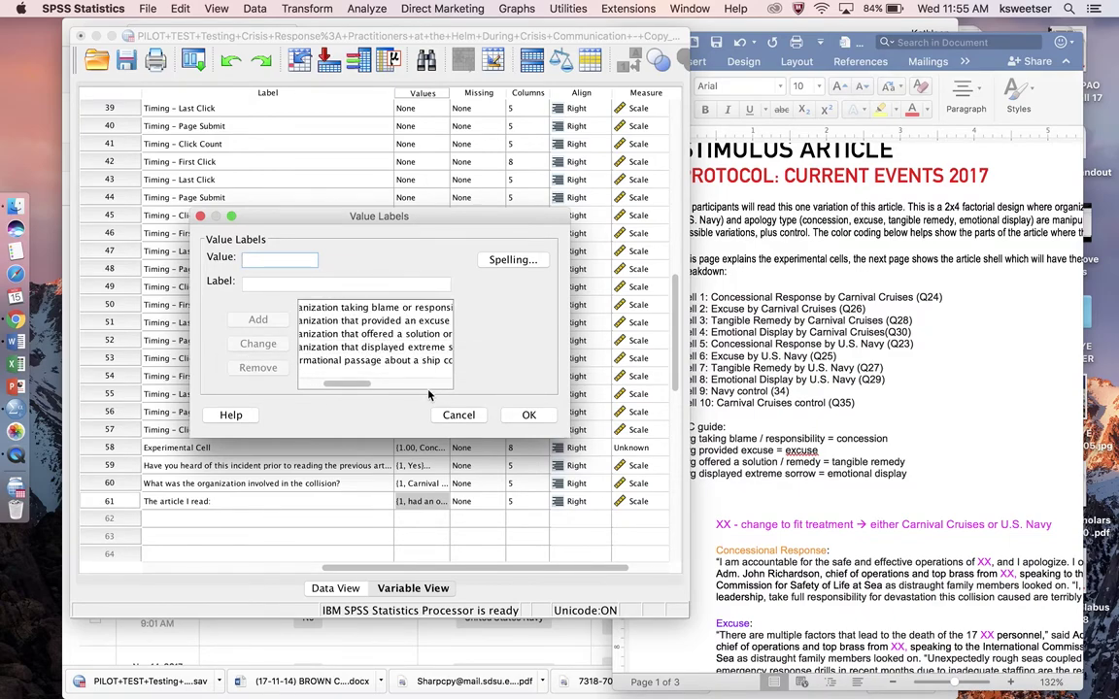
pyautogui.hscroll(2, 430, 394)
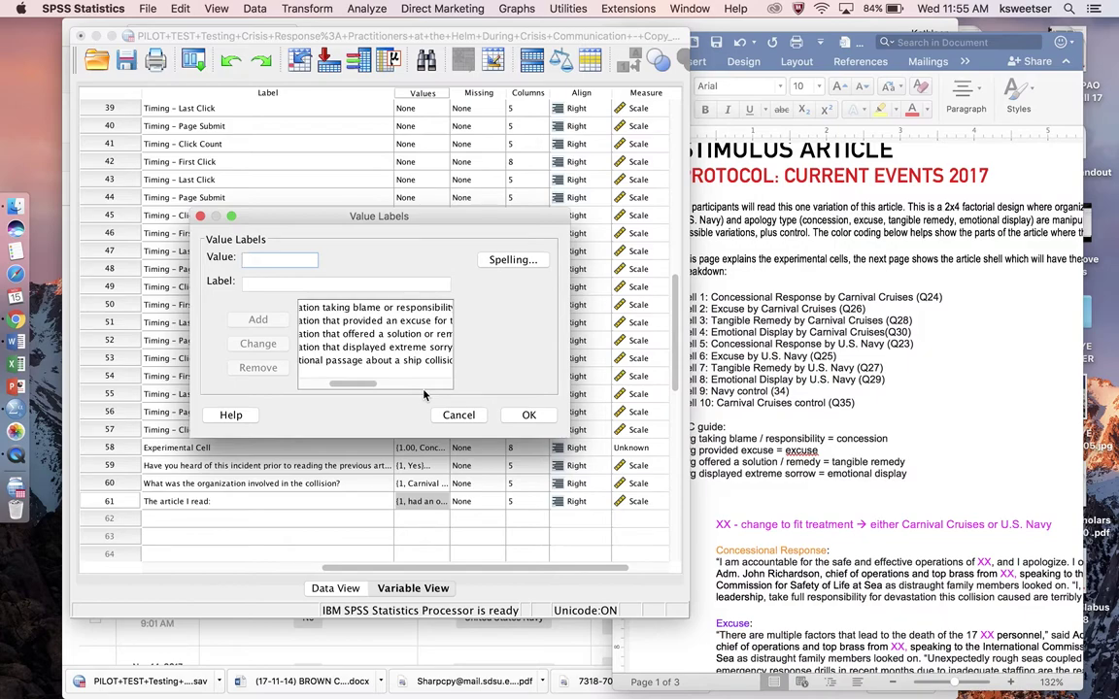
pyautogui.hscroll(2, 418, 371)
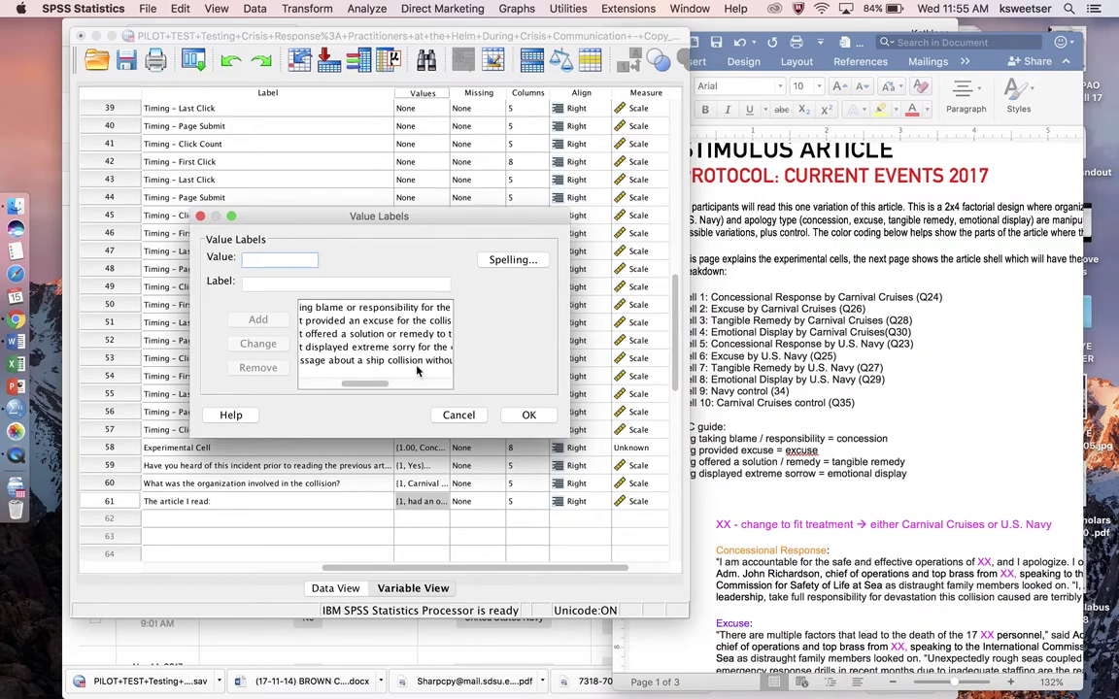
pyautogui.hscroll(3, 417, 371)
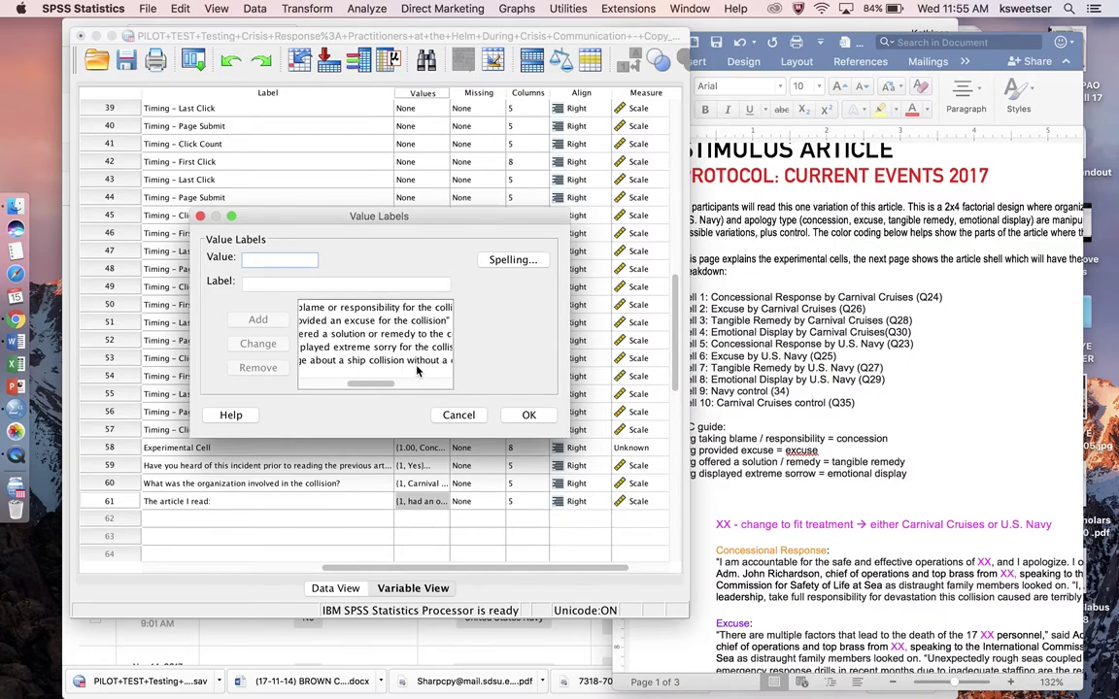
pyautogui.hscroll(-3, 418, 371)
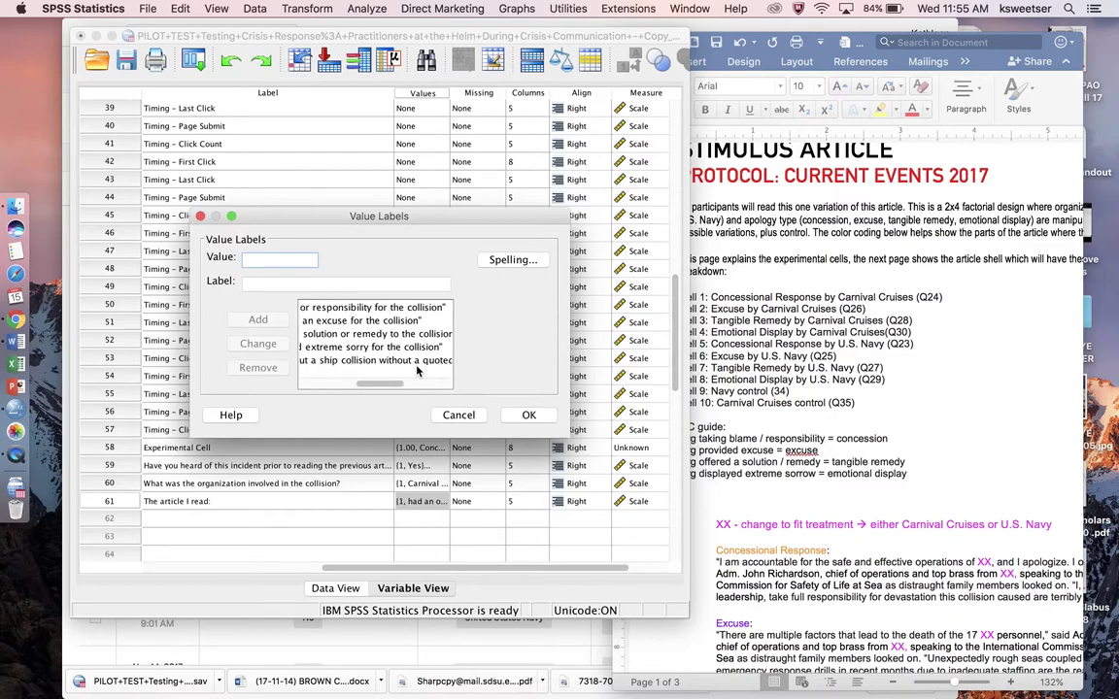
pyautogui.hscroll(4, 418, 372)
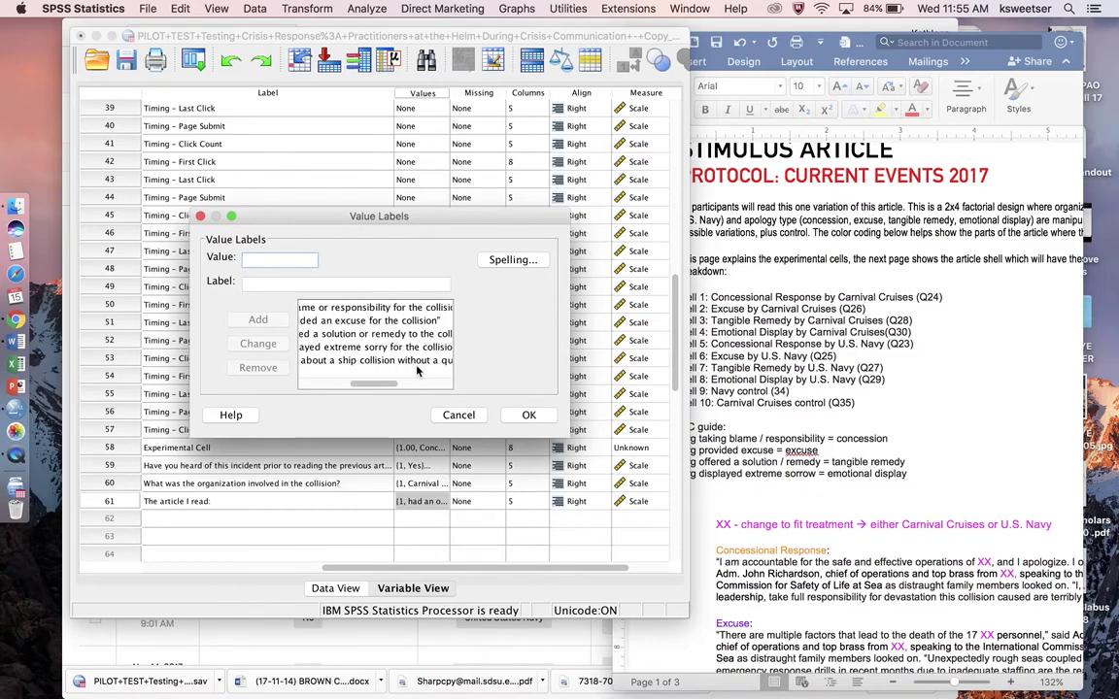
# Close those labels unchanged and bring the Word stimulus protocol to the front
pyautogui.click(459, 415)
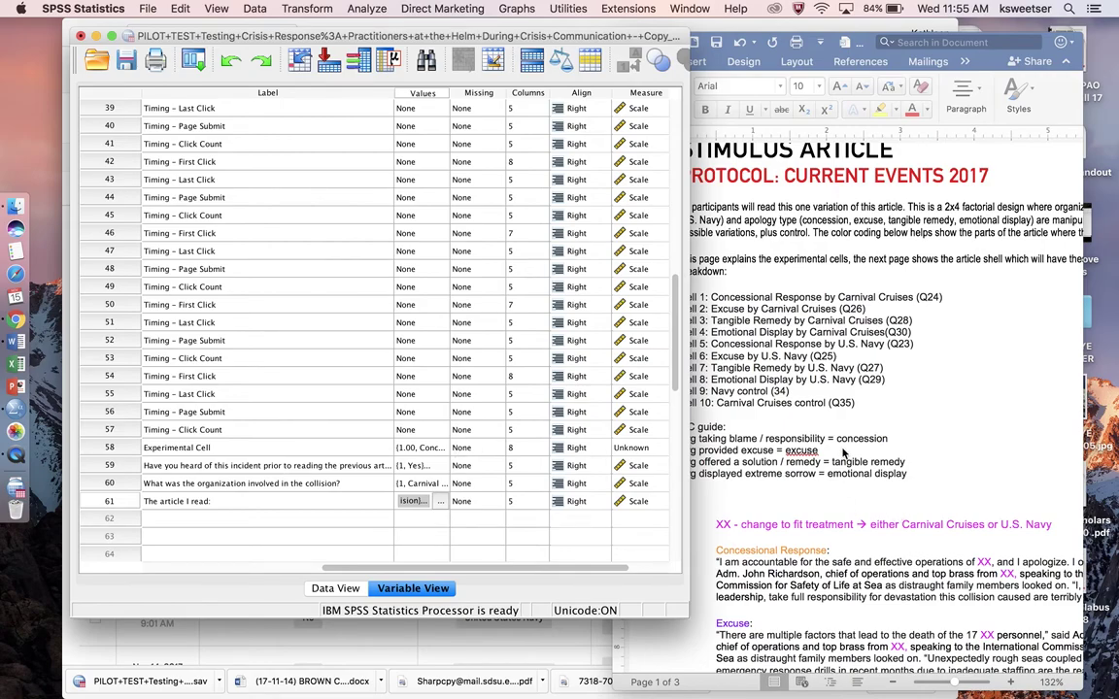
pyautogui.click(744, 428)
pyautogui.scroll(-8, 823, 488)
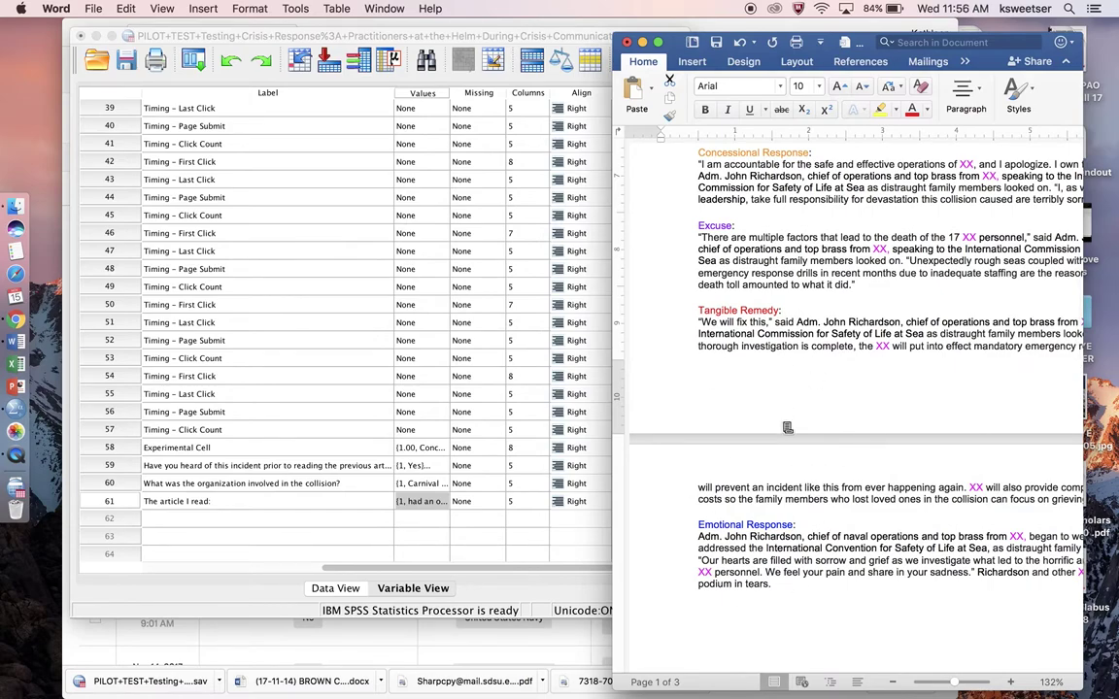
# Compare the Word cell breakdown with the Experimental Cell value labels in SPSS
pyautogui.scroll(8, 788, 428)
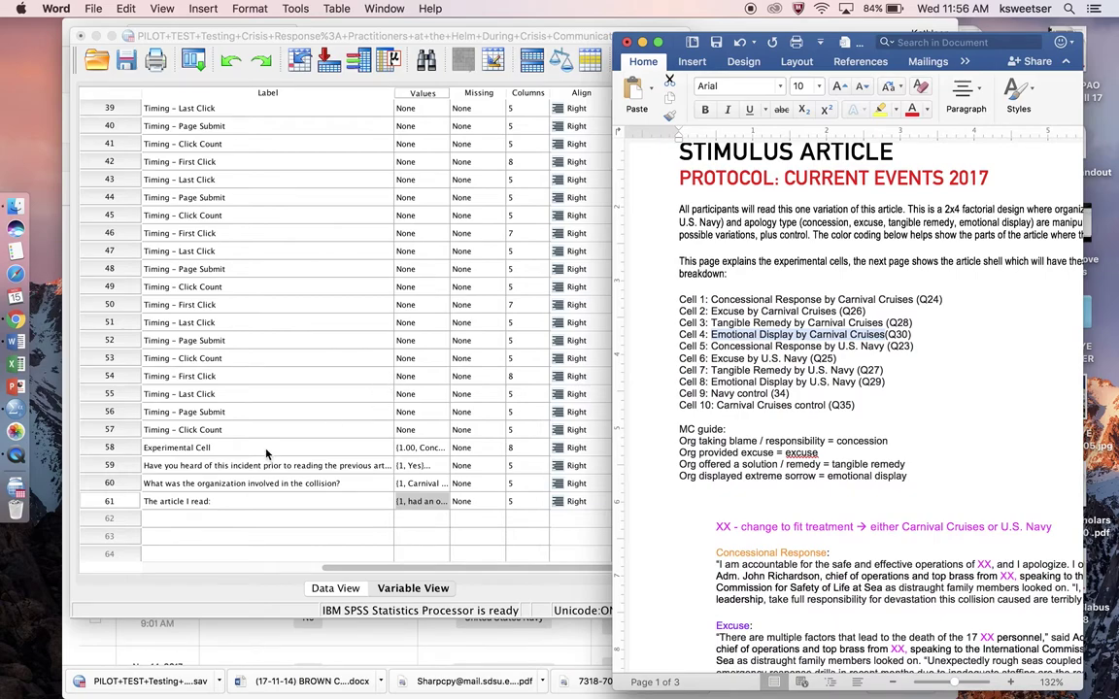
pyautogui.click(282, 447)
pyautogui.click(442, 447)
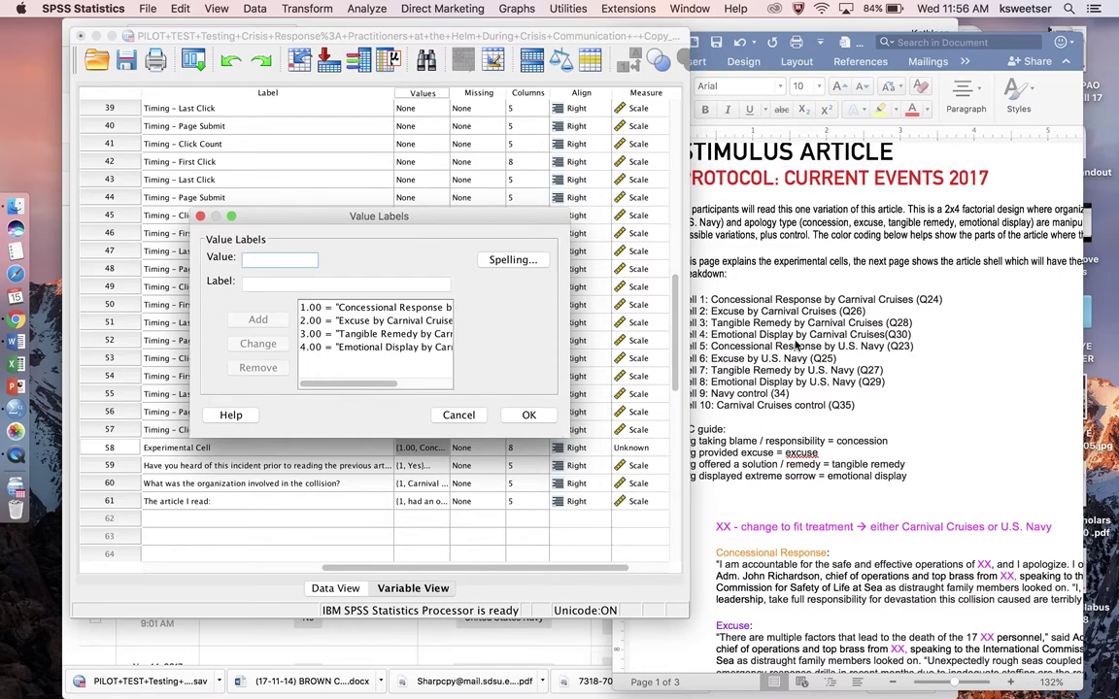
pyautogui.click(458, 415)
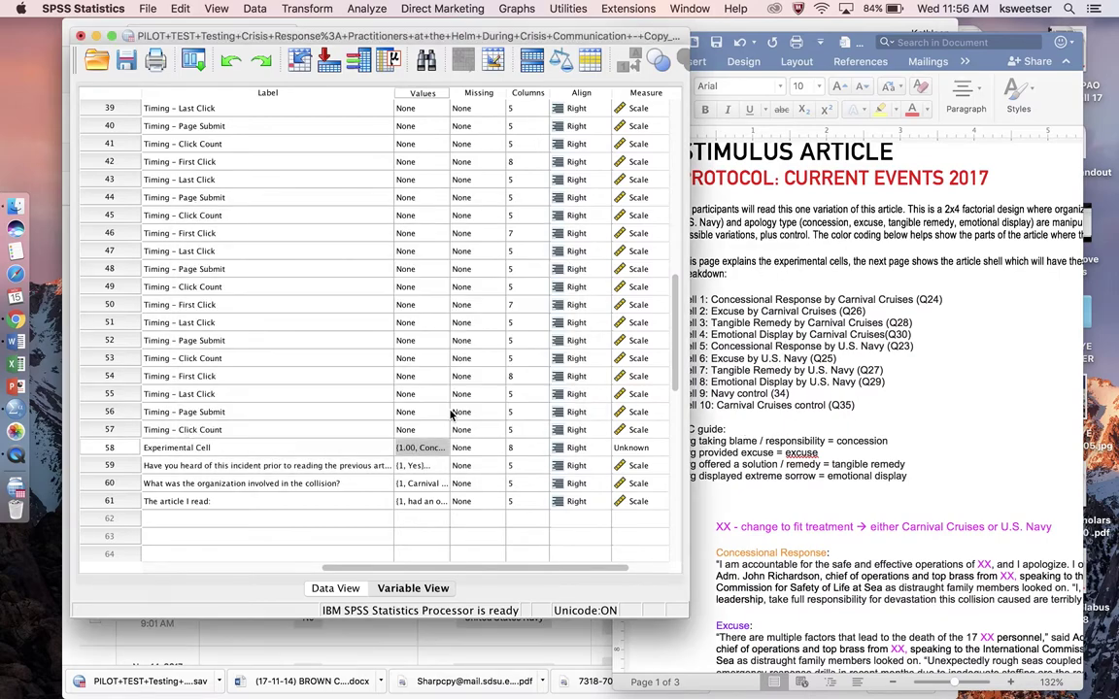
# Recheck Q43's organization labels unchanged, then bring up Analyze > Descriptive Statistics
pyautogui.click(442, 482)
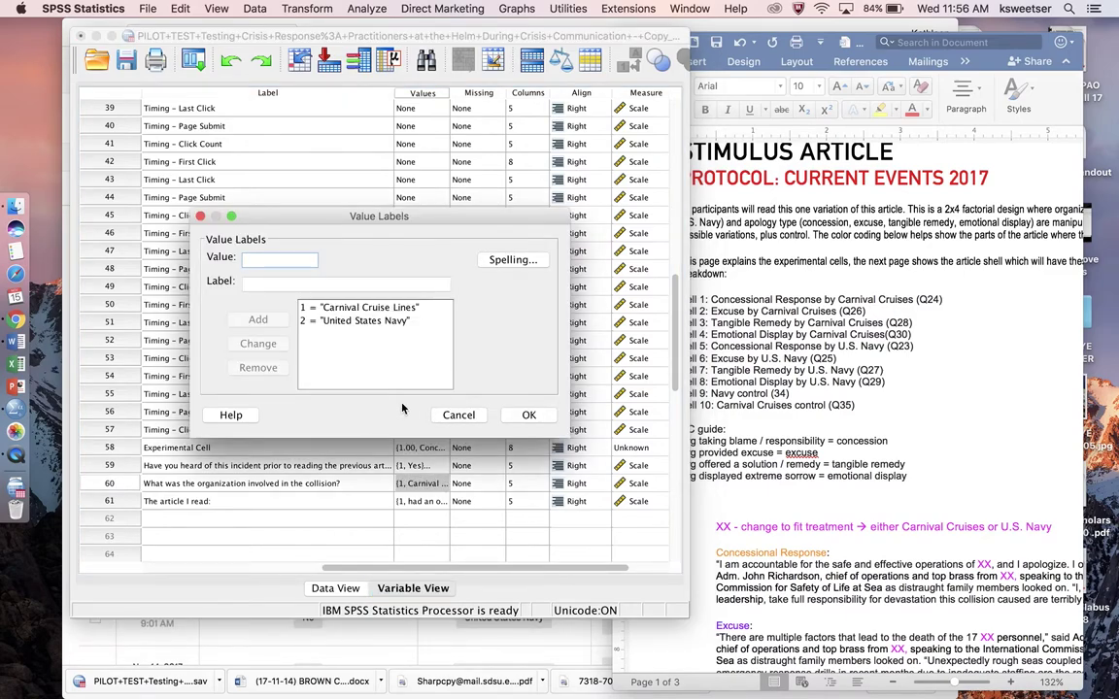
pyautogui.click(457, 415)
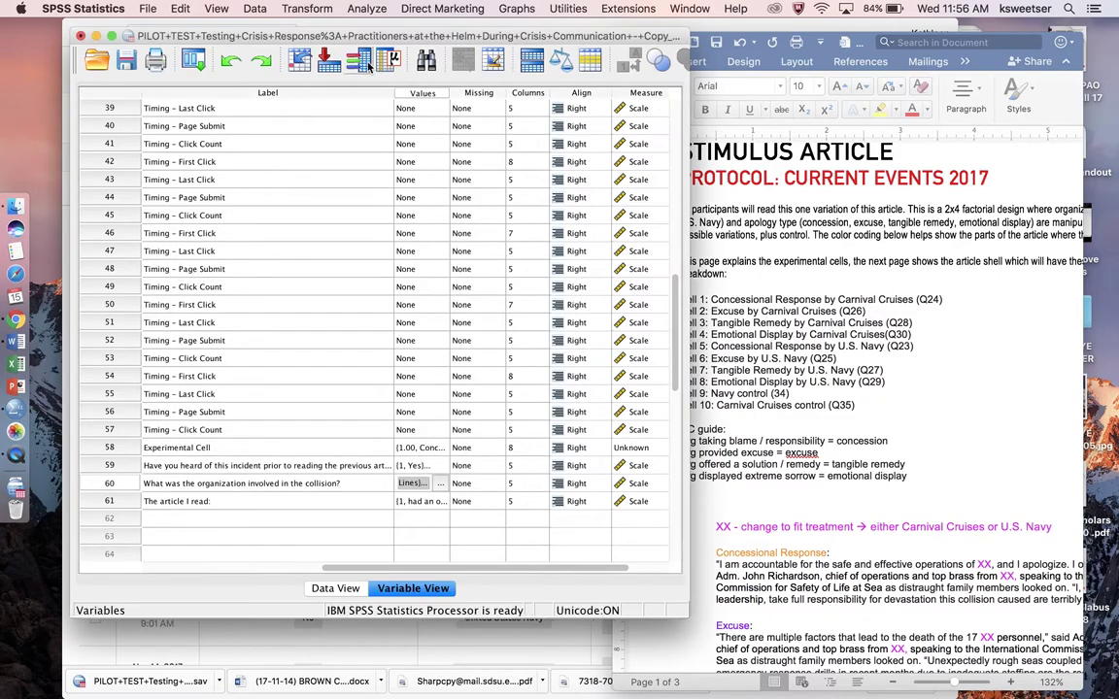
pyautogui.click(374, 12)
pyautogui.moveTo(373, 45)
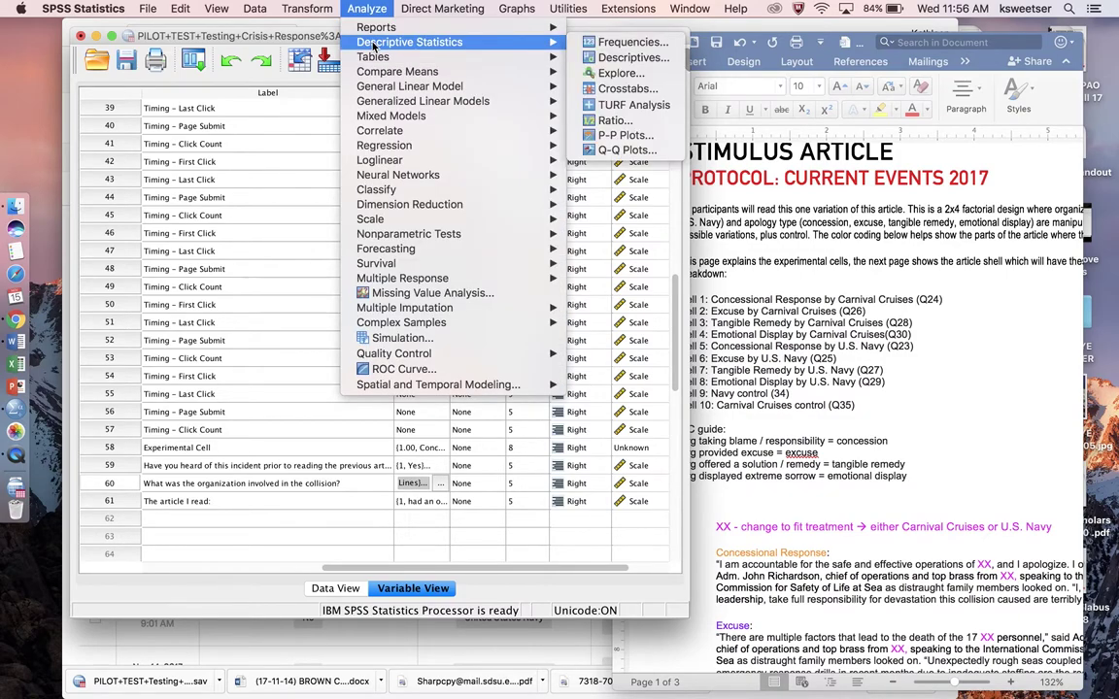
# Set up a Crosstabs with Cell as the rows and Q43 as the columns
pyautogui.click(627, 89)
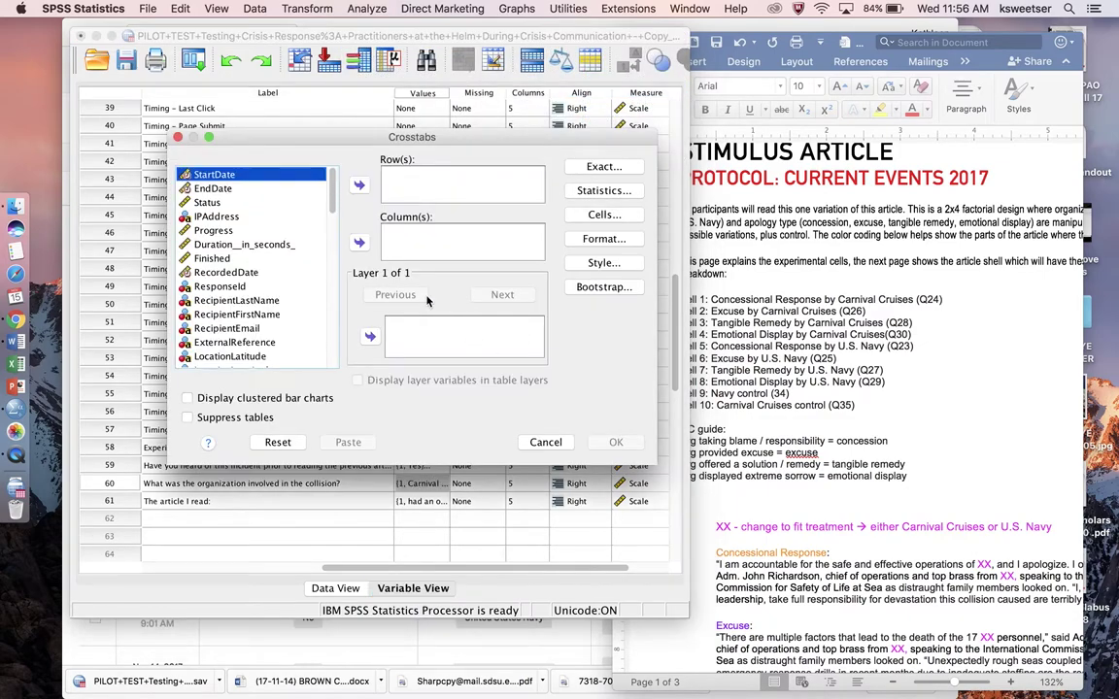
pyautogui.scroll(-10, 248, 223)
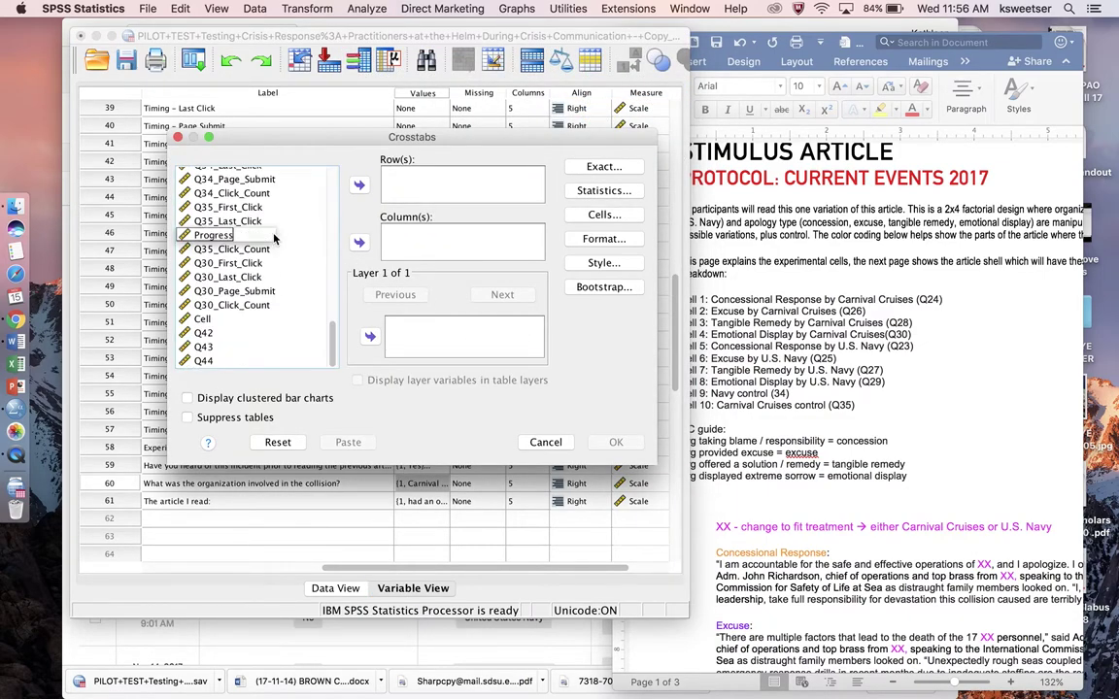
pyautogui.click(203, 320)
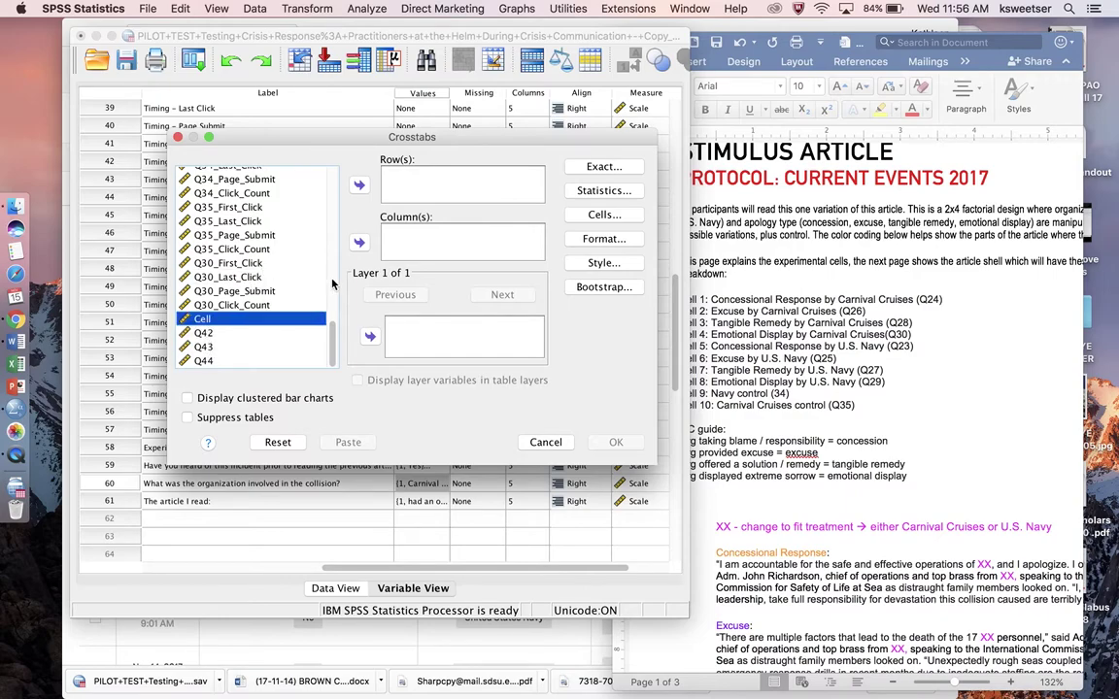
pyautogui.click(358, 185)
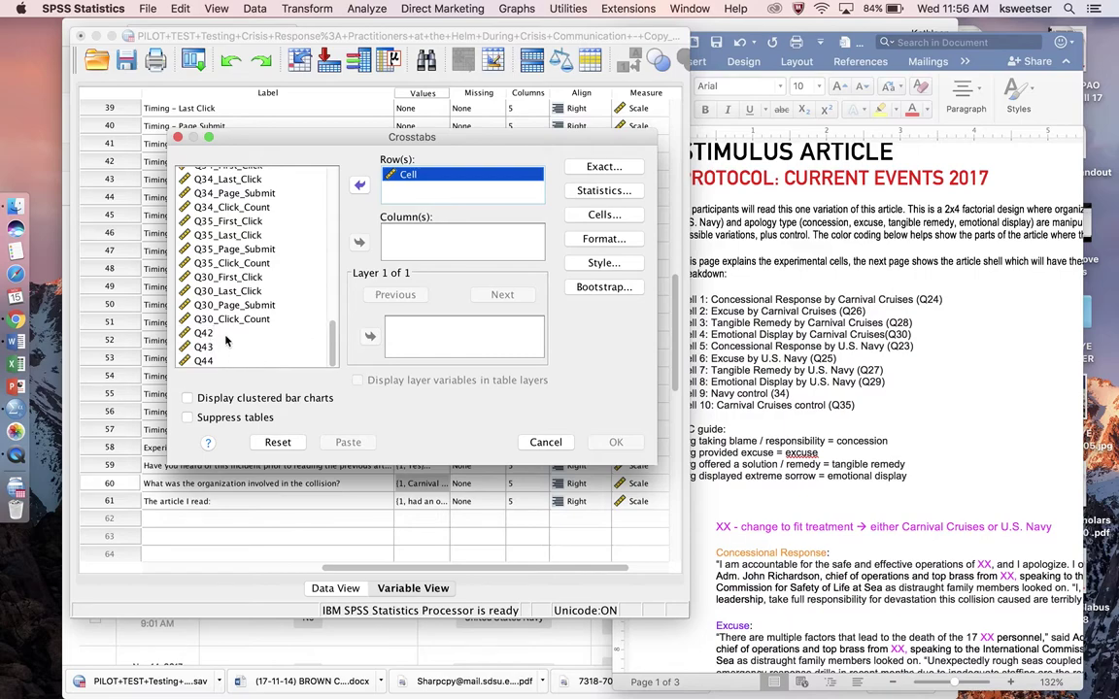
pyautogui.moveTo(231, 318); pyautogui.dragTo(185, 320)
pyautogui.click(207, 347)
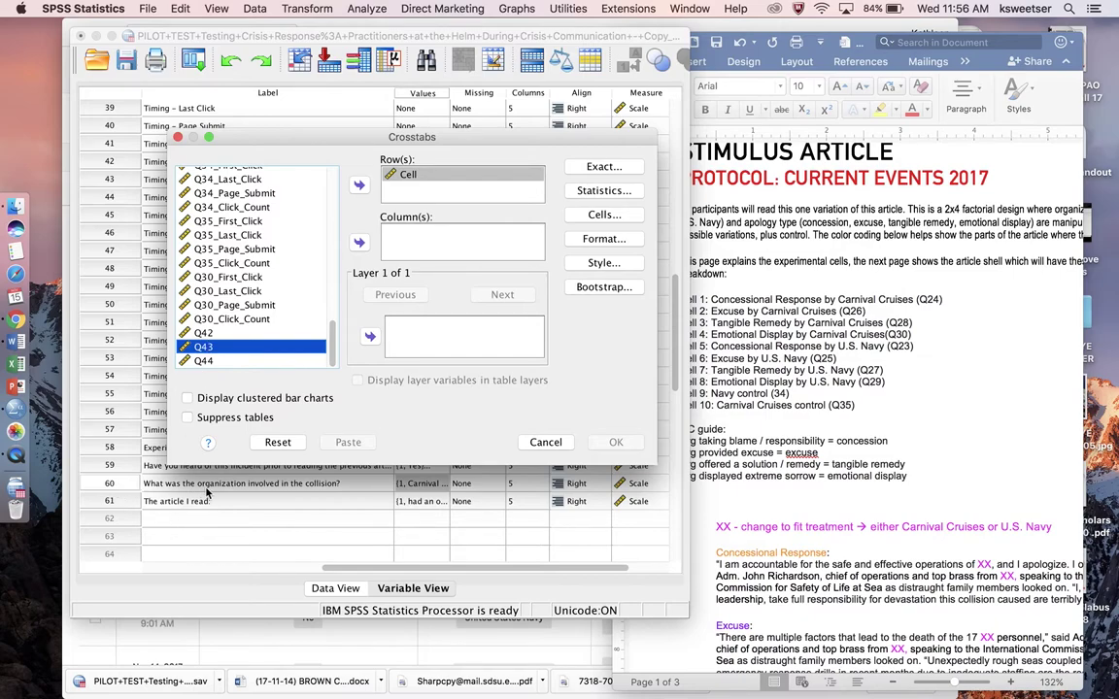
pyautogui.hscroll(-10, 166, 492)
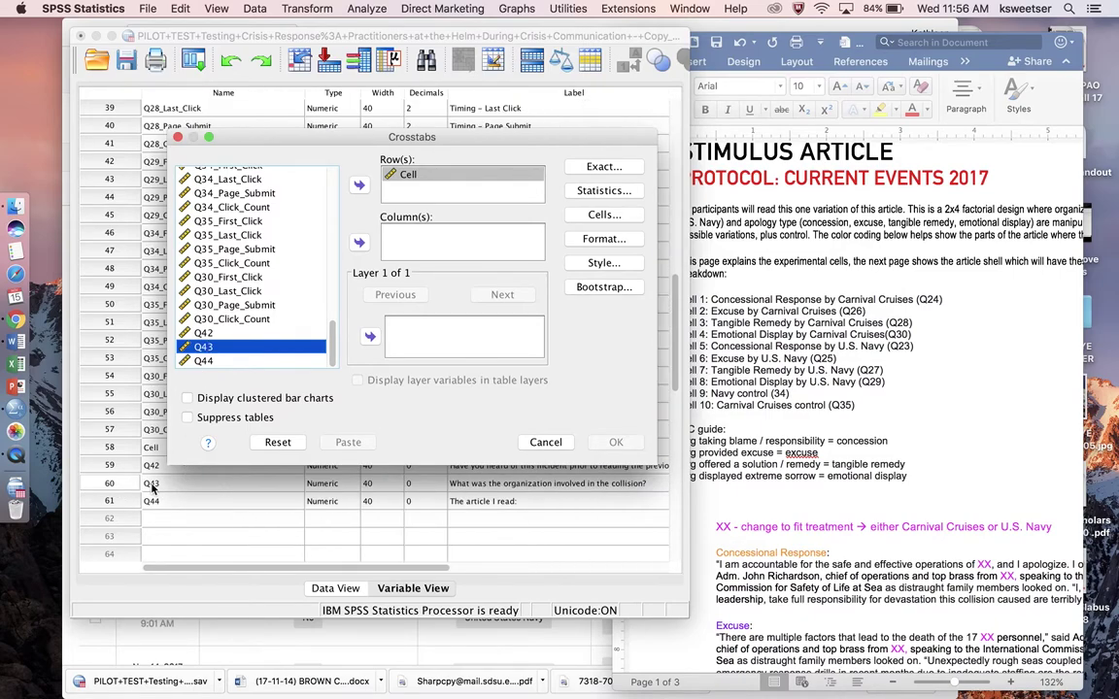
pyautogui.click(359, 242)
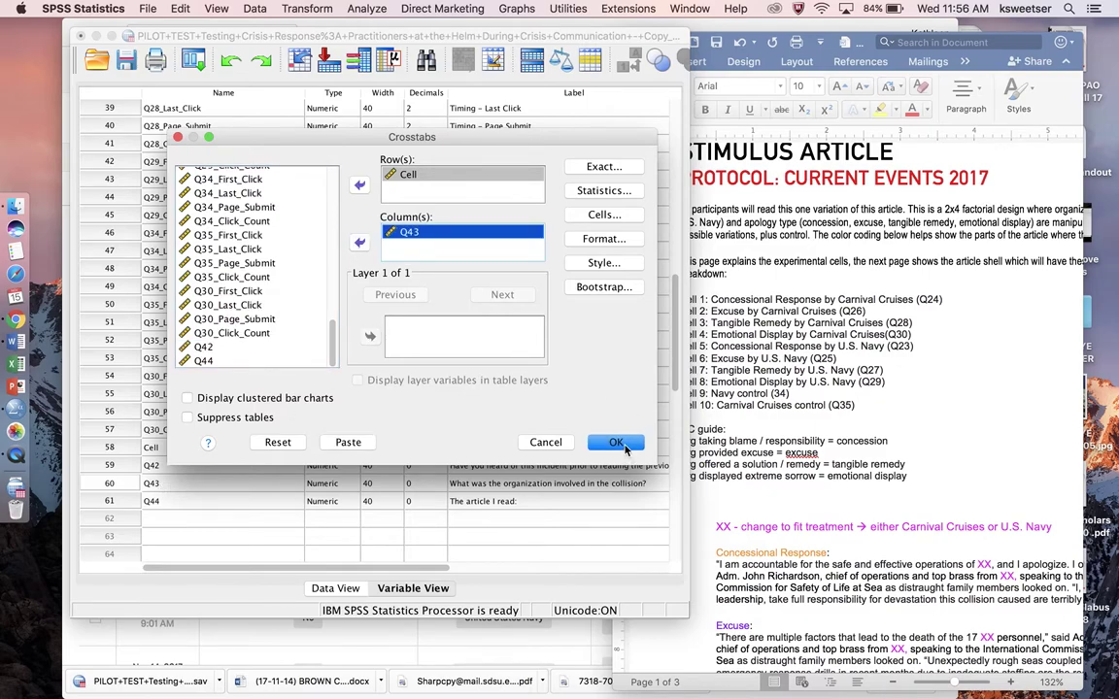
# Add row, column and total percentages plus a chi-square test, and run it
pyautogui.click(602, 215)
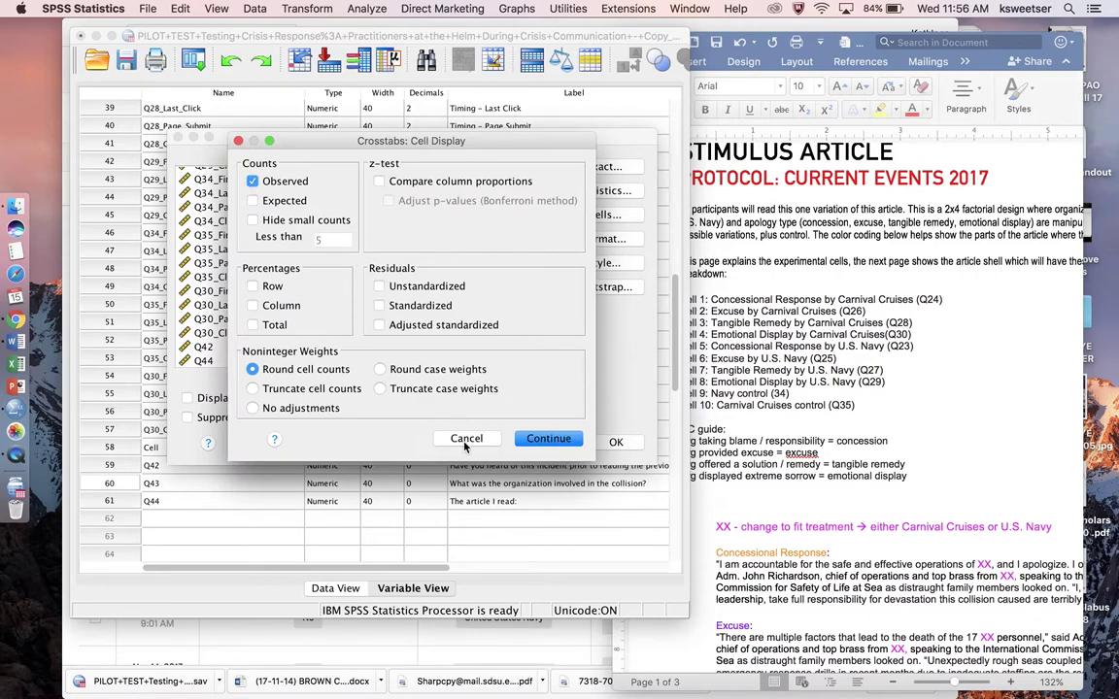
pyautogui.click(254, 286)
pyautogui.click(254, 305)
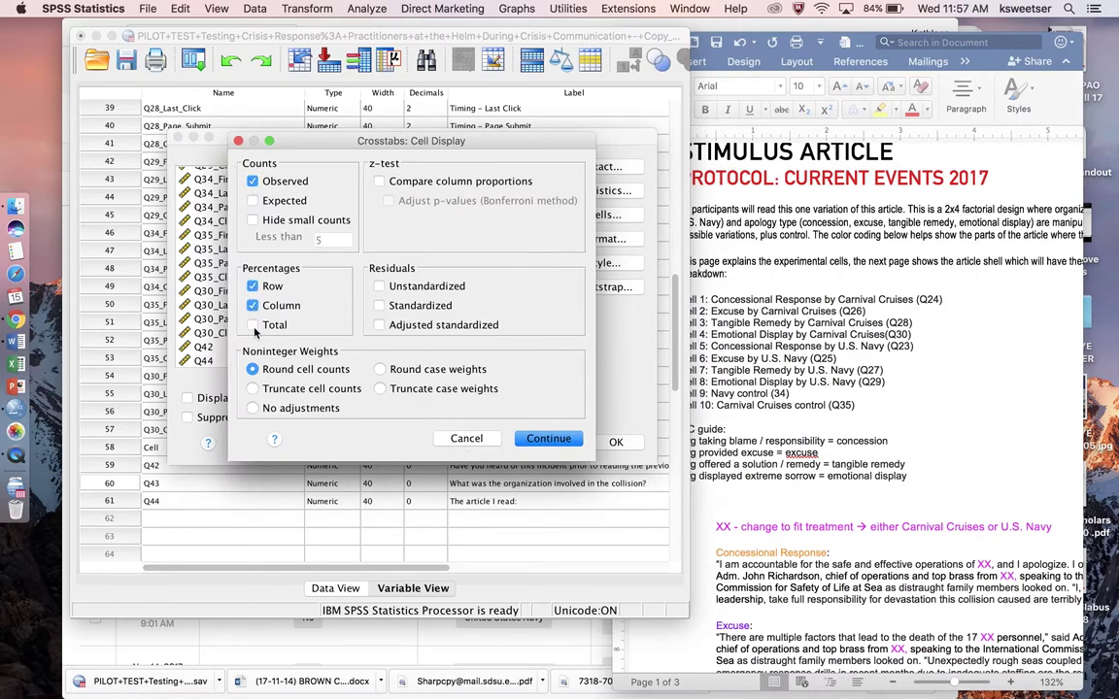
pyautogui.click(254, 325)
pyautogui.click(547, 438)
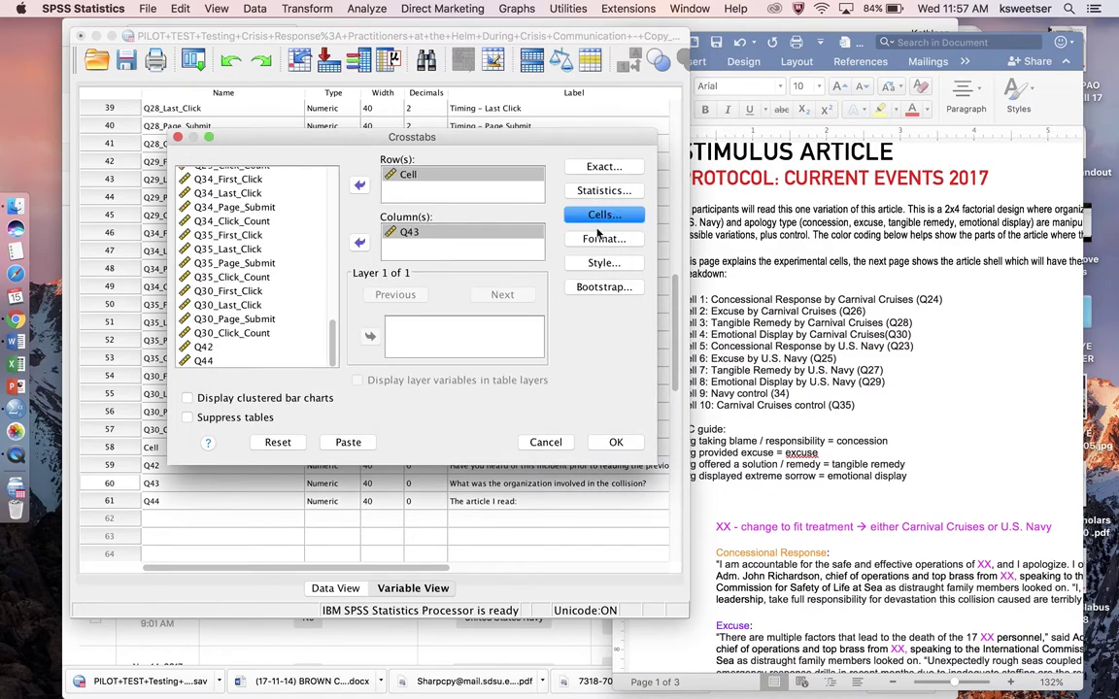
pyautogui.click(603, 193)
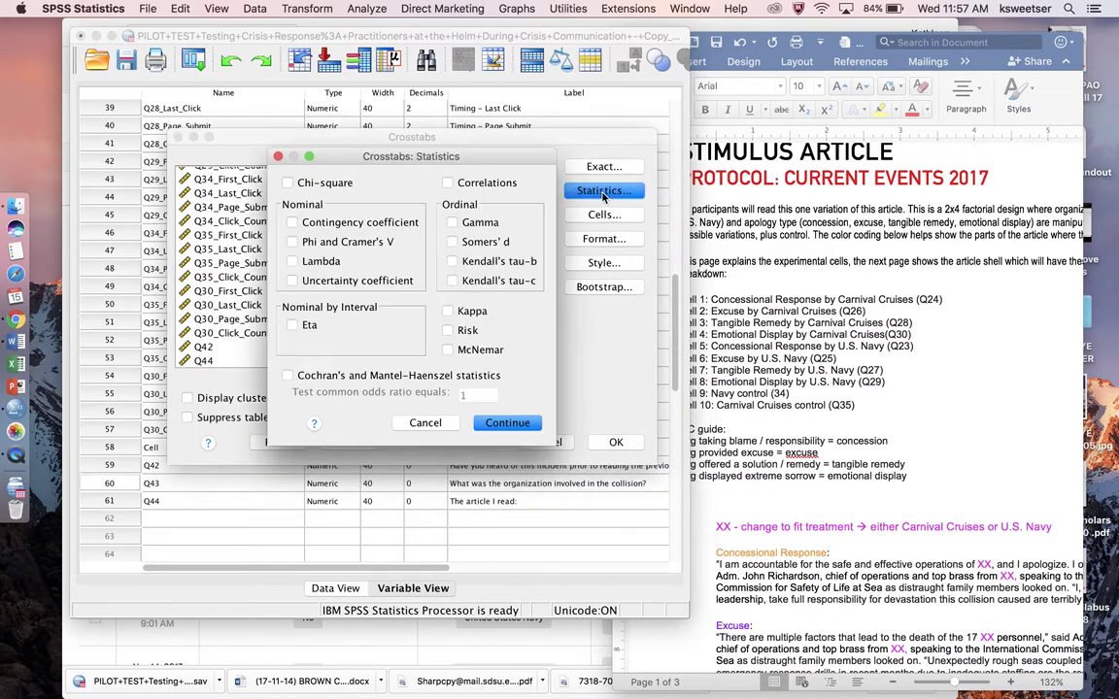
pyautogui.click(333, 188)
pyautogui.click(507, 421)
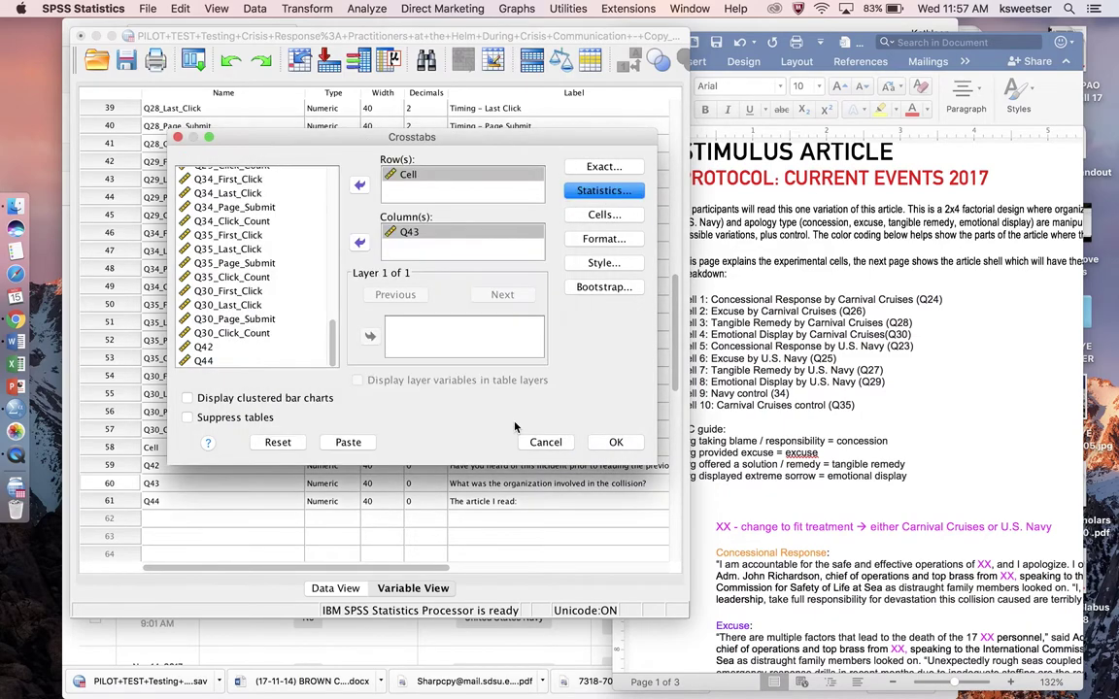
pyautogui.click(615, 443)
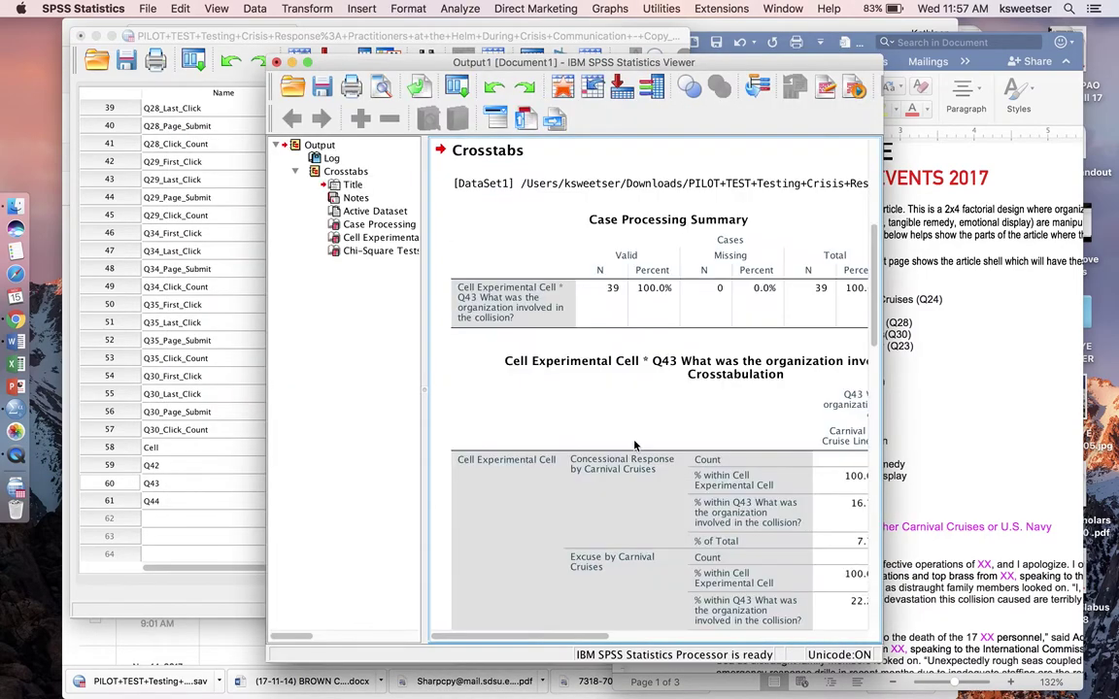
# Maximize the Viewer and read the crosstab: Navy cells 5–8 all answer United States Navy, Emotional Display splits 3–1
pyautogui.scroll(-5, 689, 520)
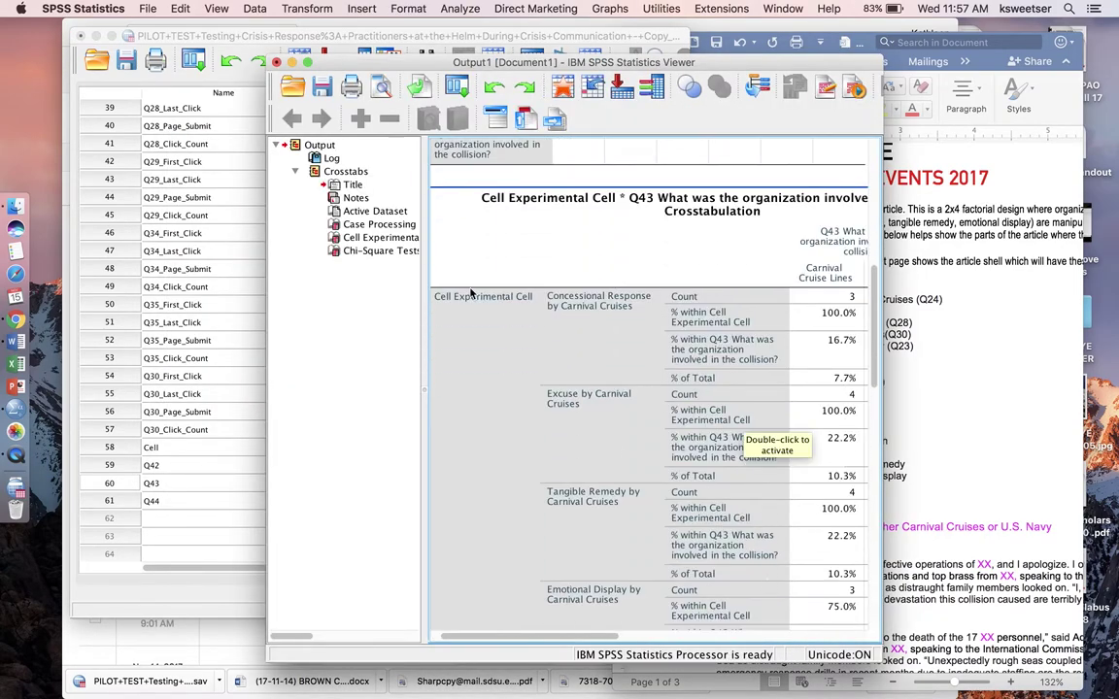
pyautogui.doubleClick(280, 58)
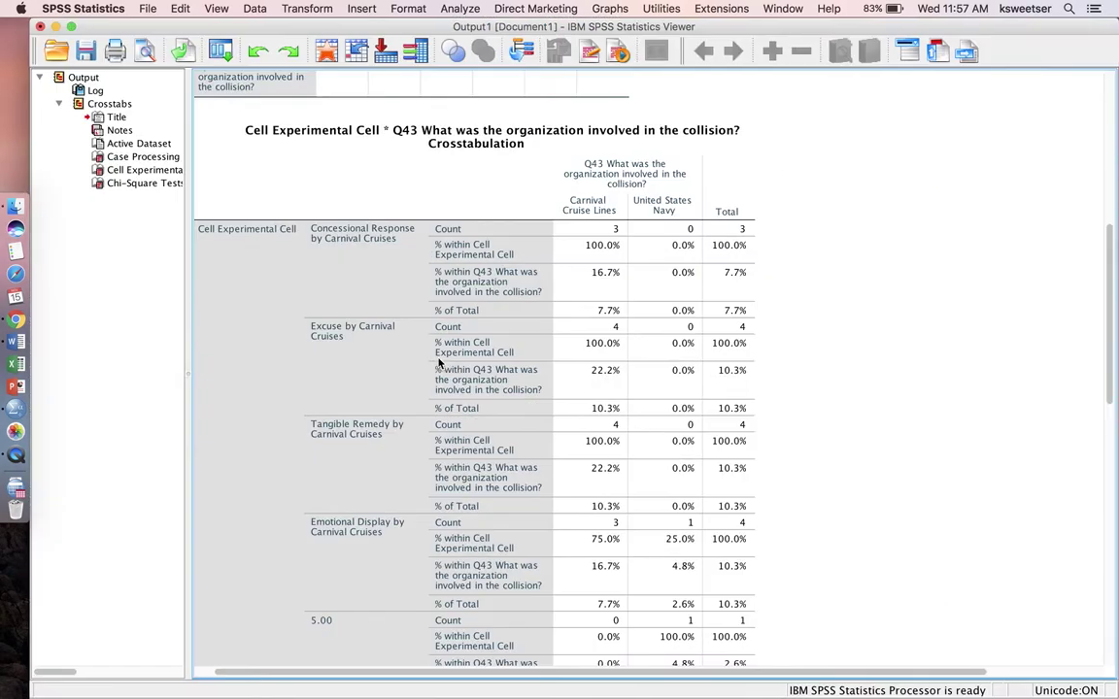
pyautogui.scroll(-10, 499, 452)
pyautogui.click(467, 563)
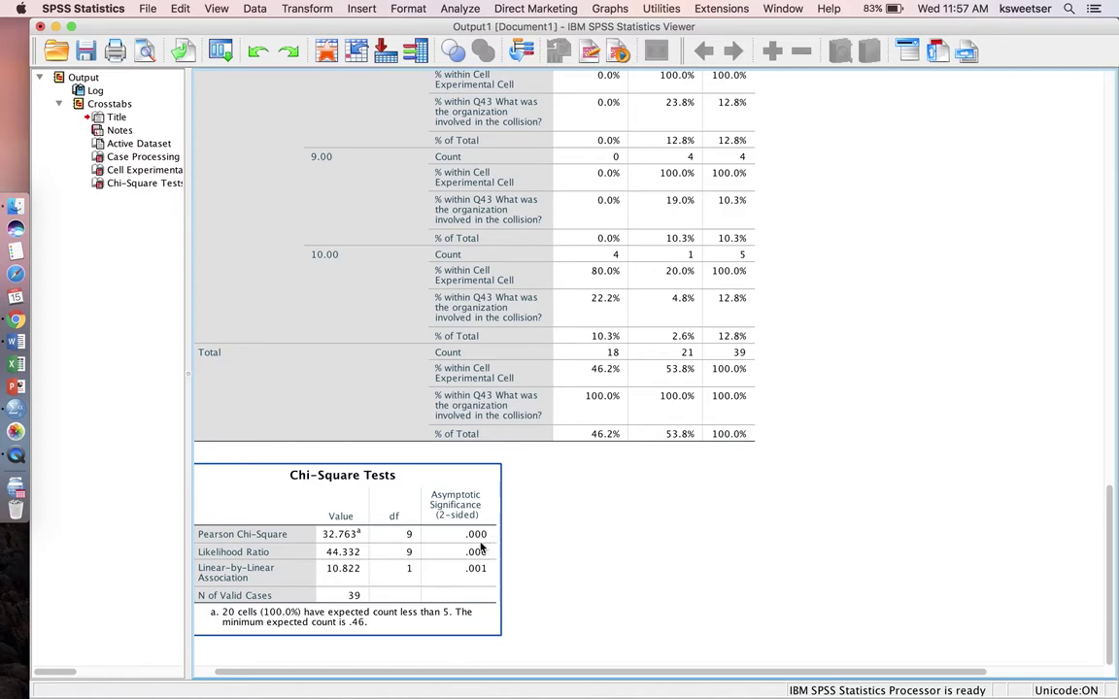
pyautogui.click(487, 438)
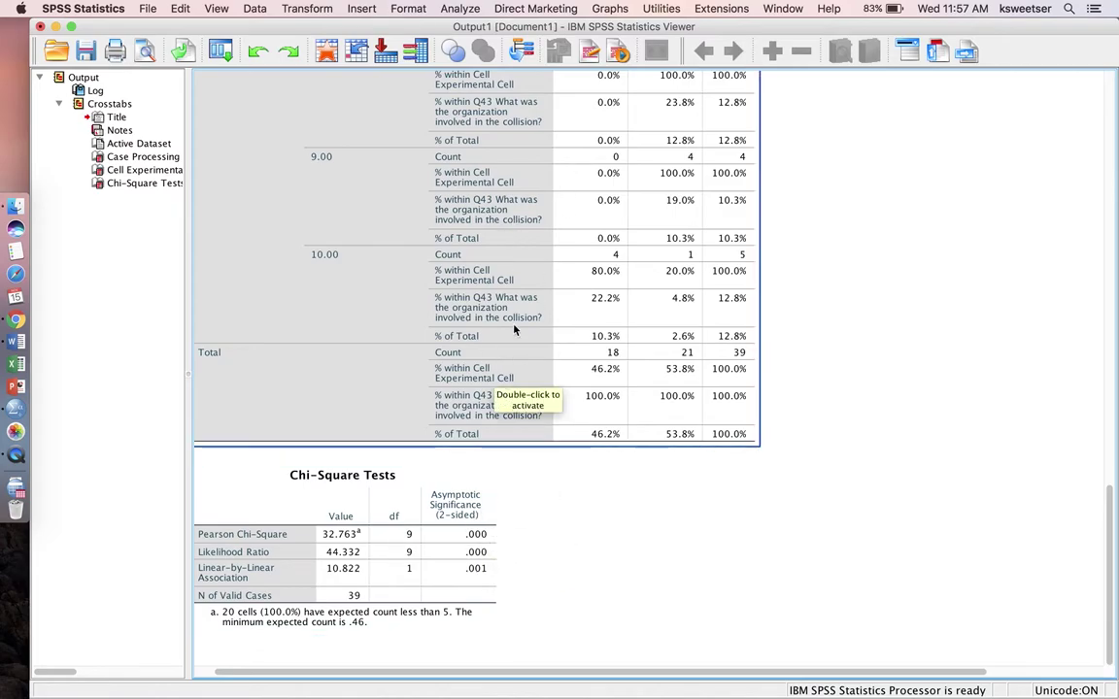
pyautogui.scroll(15, 514, 330)
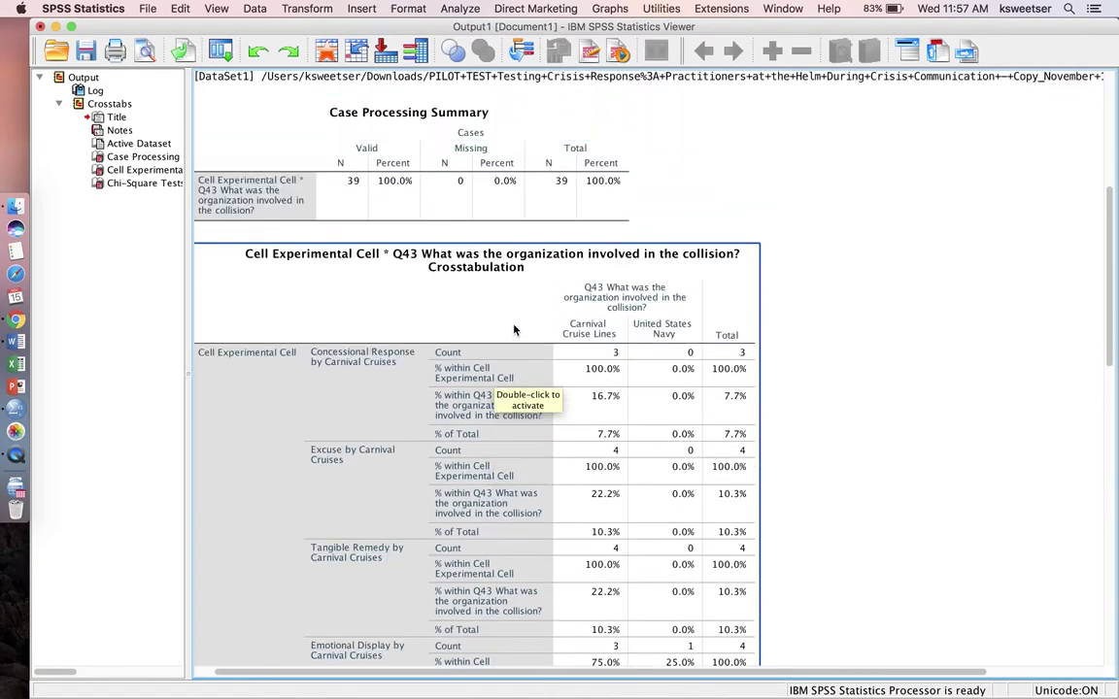
pyautogui.scroll(-5, 514, 330)
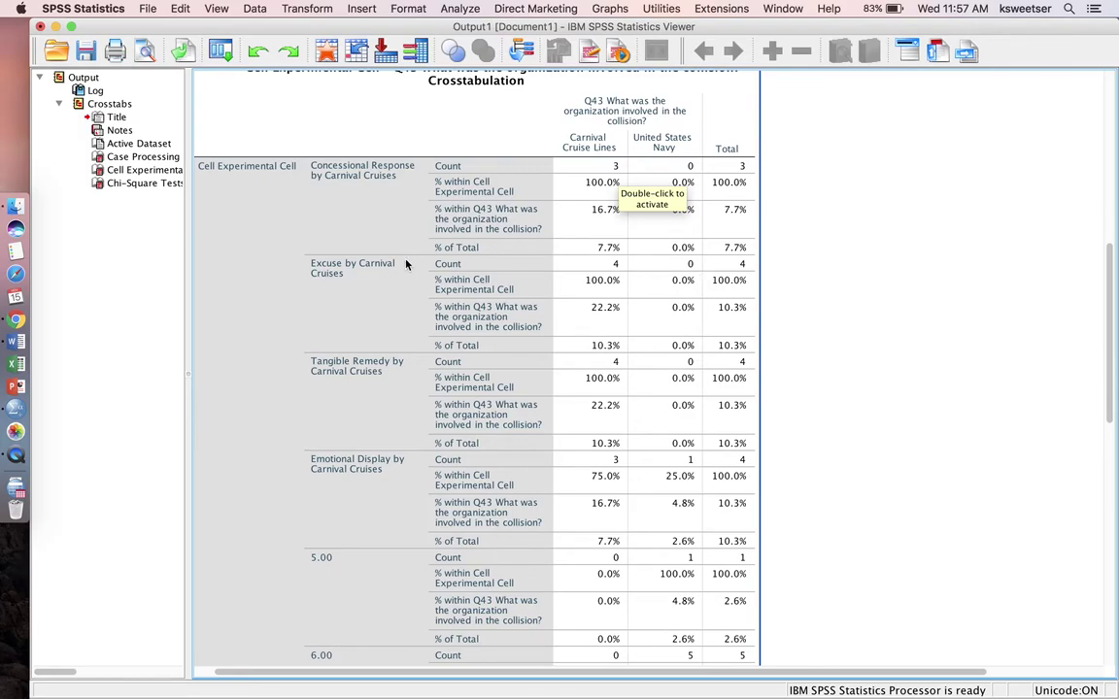
pyautogui.scroll(-3, 378, 284)
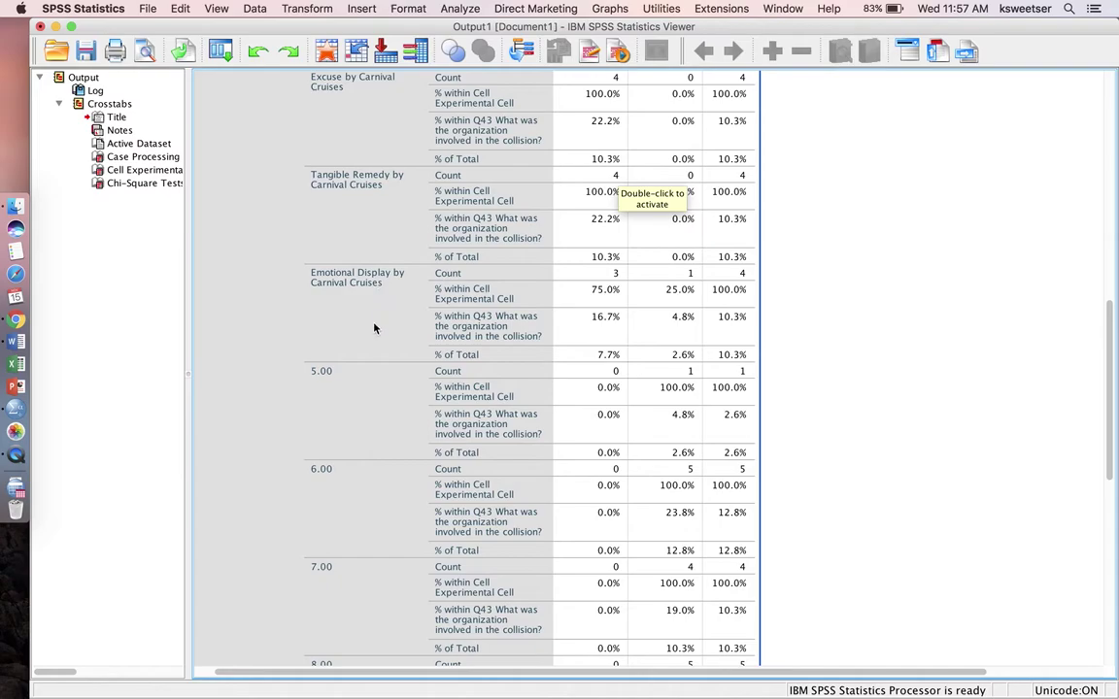
pyautogui.scroll(-4, 377, 330)
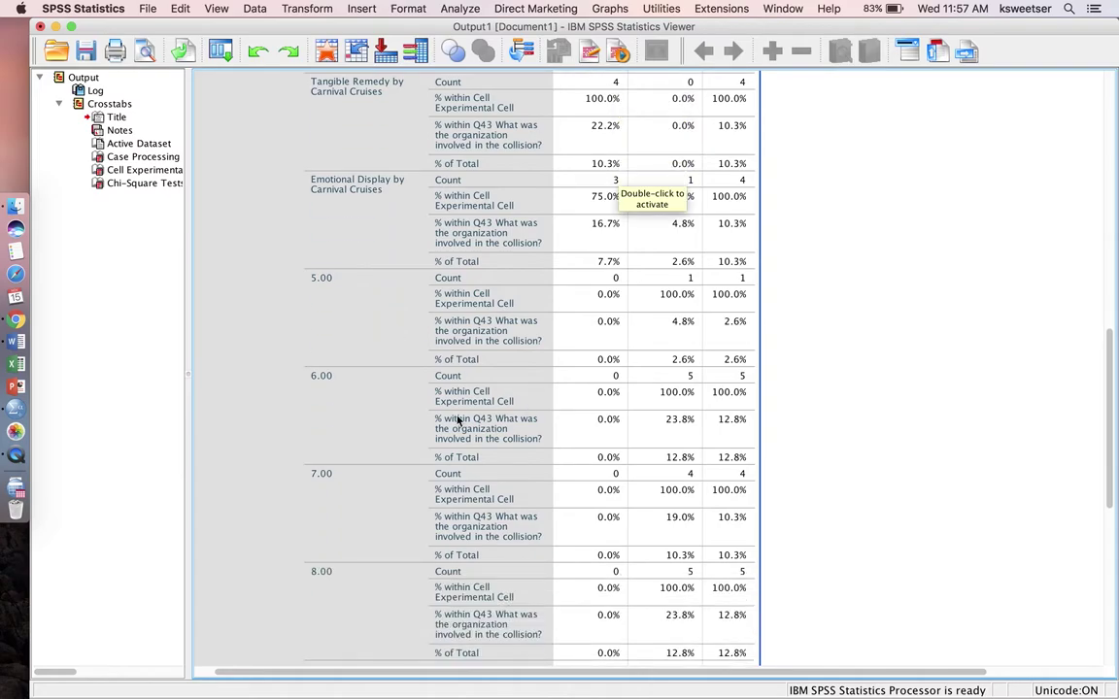
pyautogui.moveTo(1114, 696)
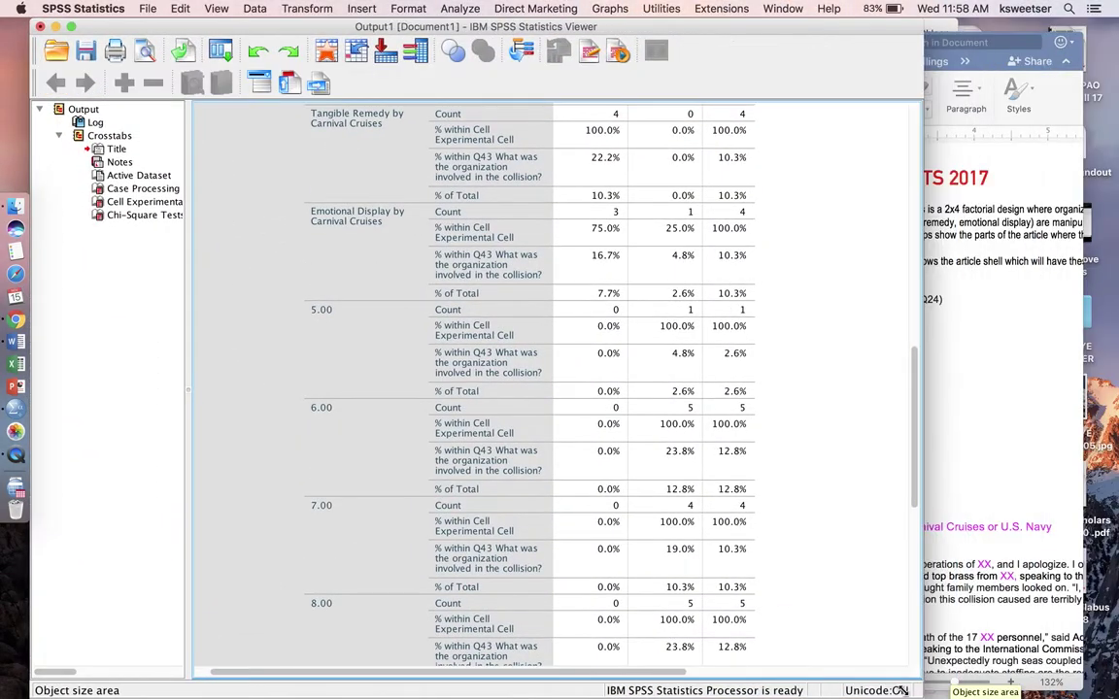
# Place the output beside Word, highlight the Cell 6 line, and review the crosstab
pyautogui.moveTo(902, 691); pyautogui.dragTo(643, 693)
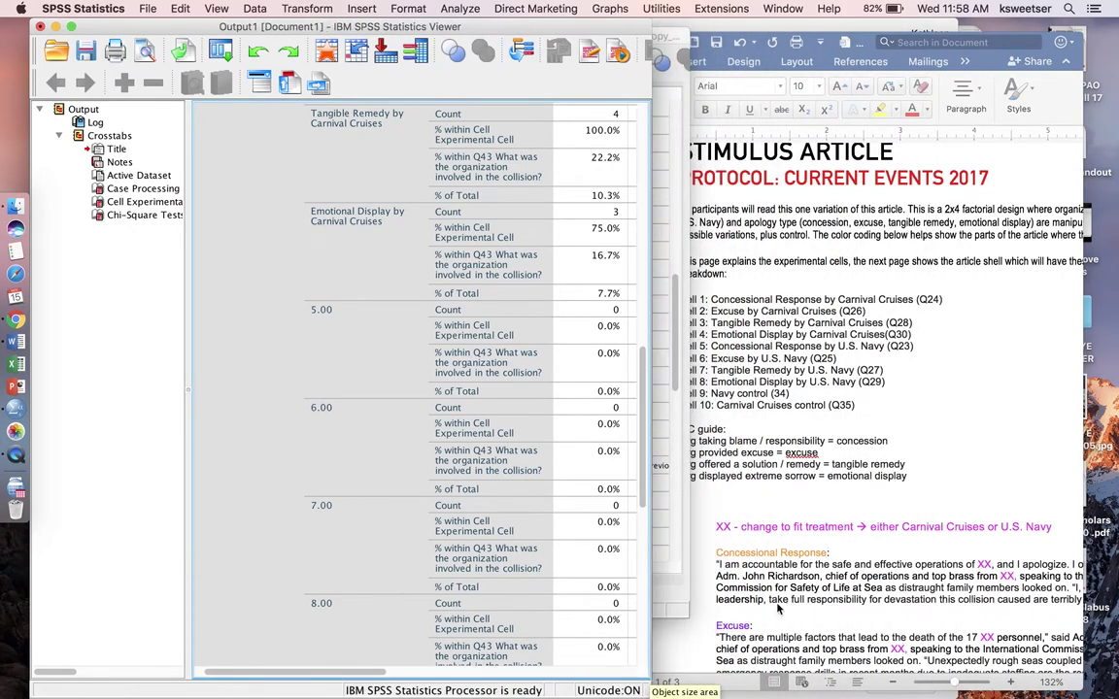
pyautogui.click(792, 367)
pyautogui.tripleClick(802, 364)
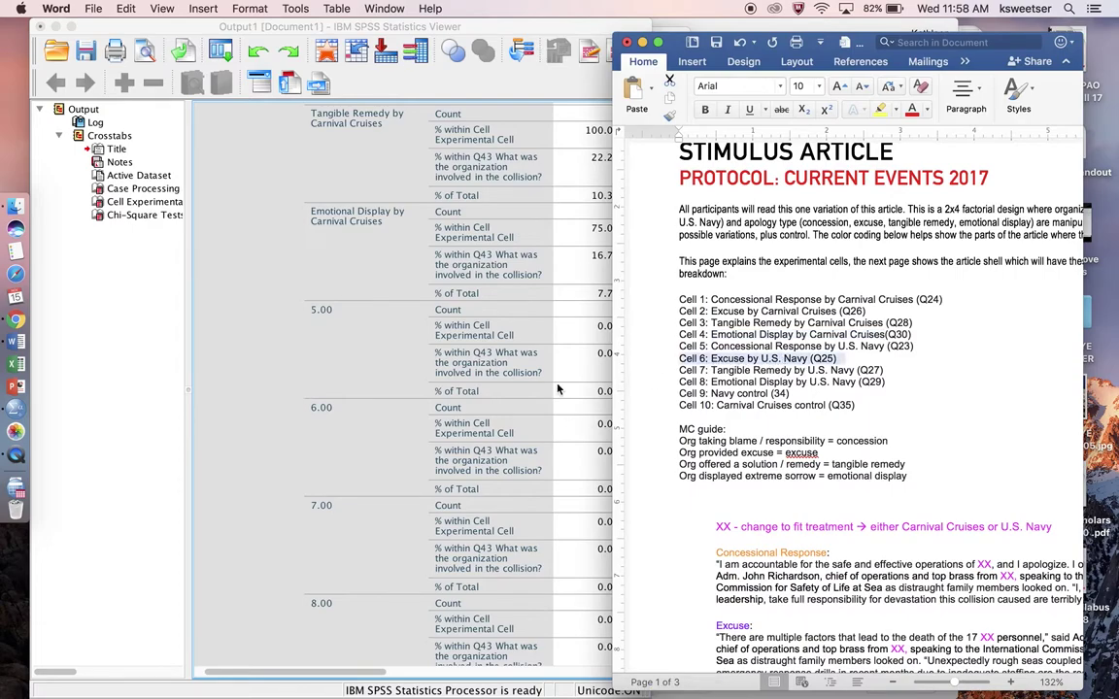
pyautogui.click(503, 431)
pyautogui.scroll(-10, 502, 431)
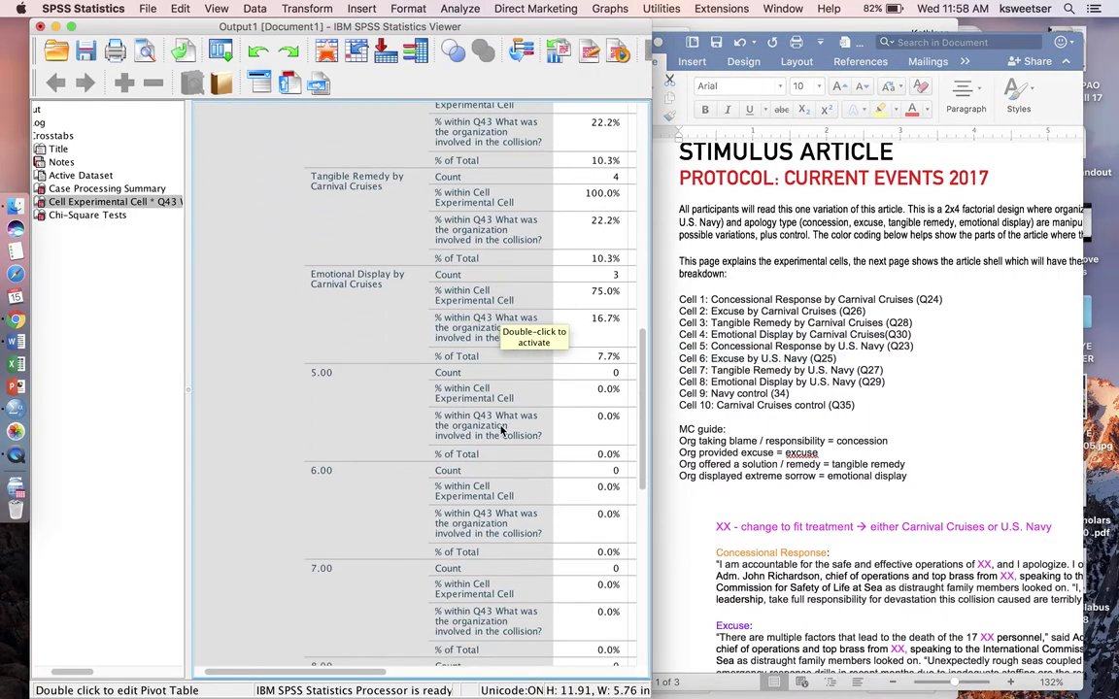
pyautogui.hscroll(3, 502, 431)
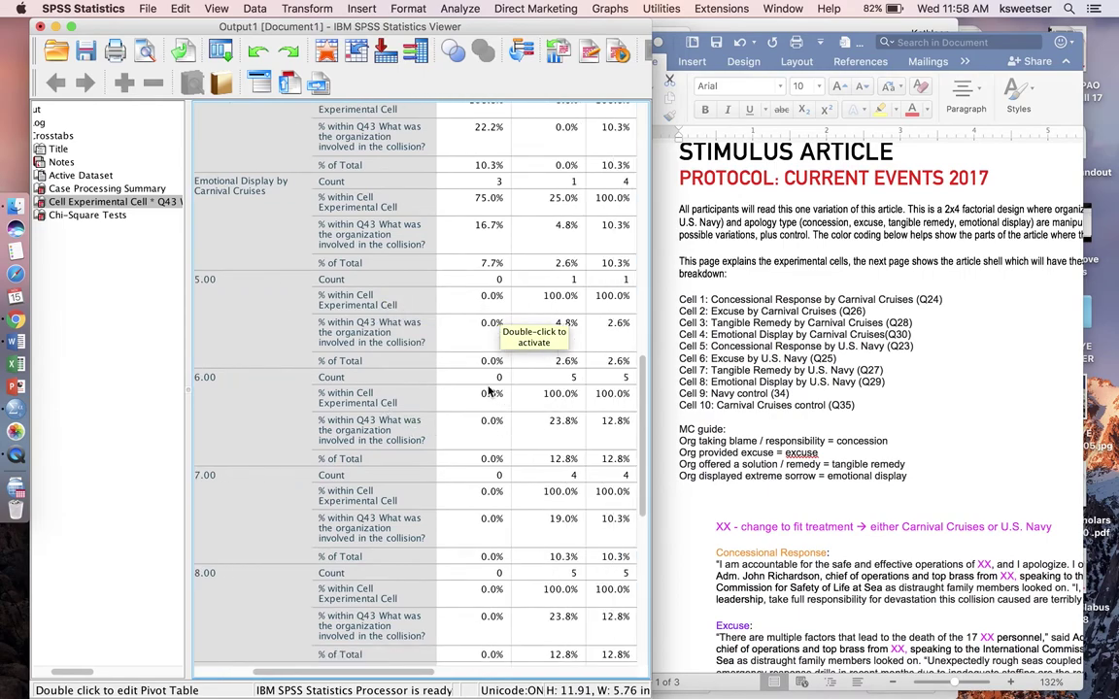
pyautogui.scroll(8, 497, 384)
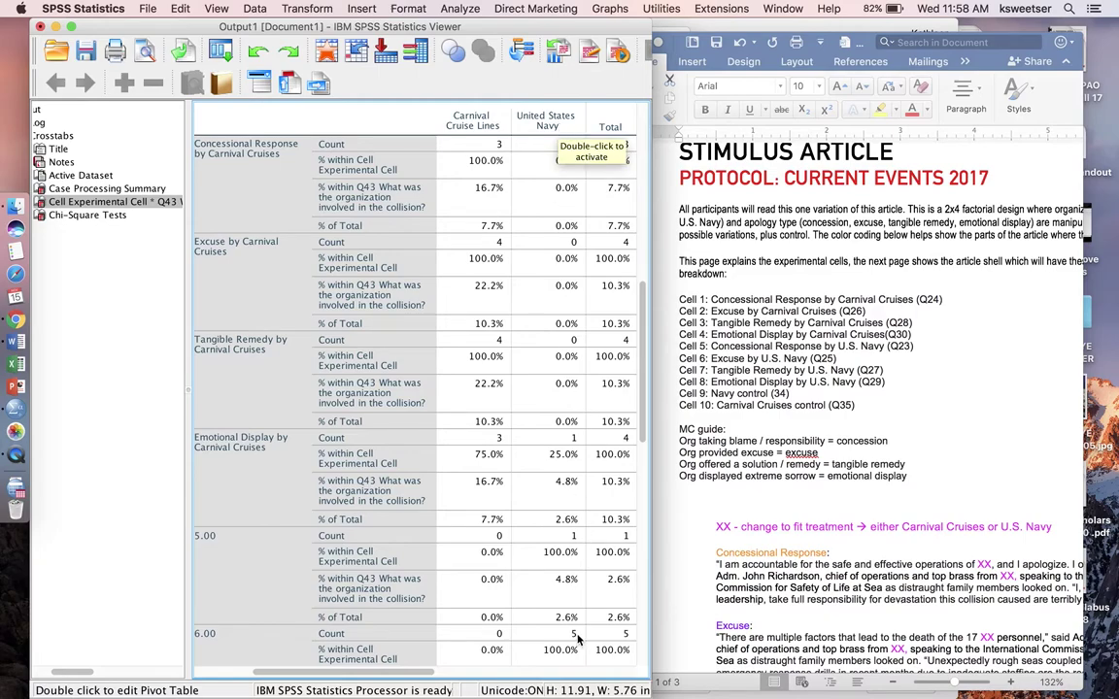
pyautogui.scroll(-5, 571, 636)
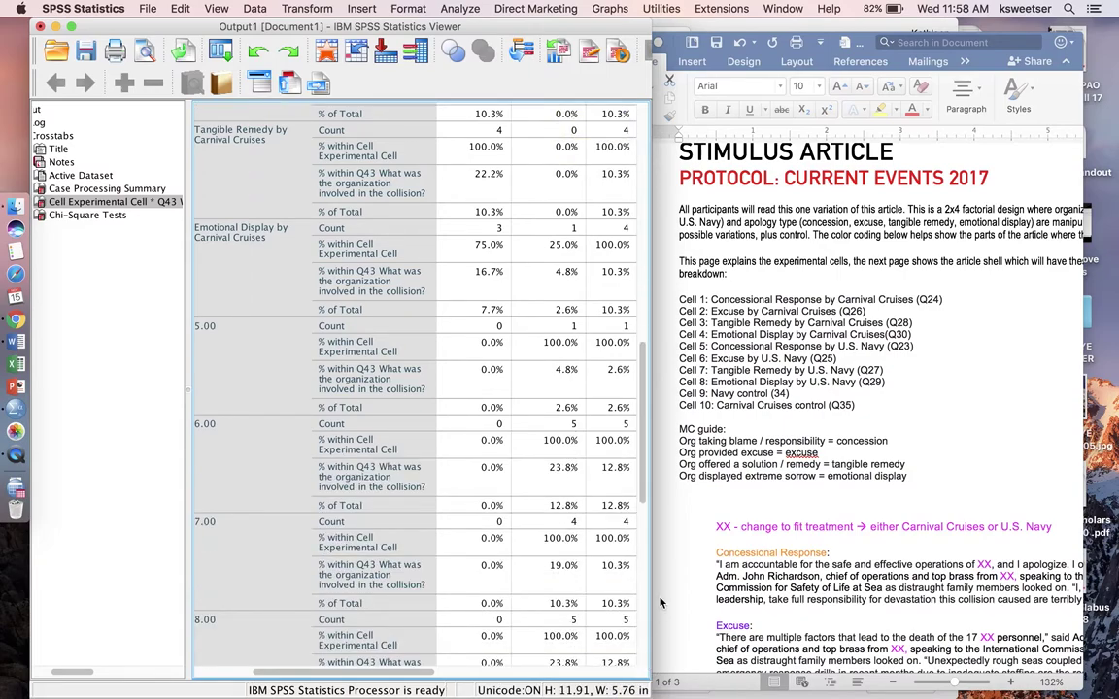
# Widen the output window, reselect its tables, then return to Word after the Cell 10 line
pyautogui.moveTo(654, 622); pyautogui.dragTo(808, 589)
pyautogui.hscroll(-3, 707, 542)
pyautogui.scroll(10, 708, 542)
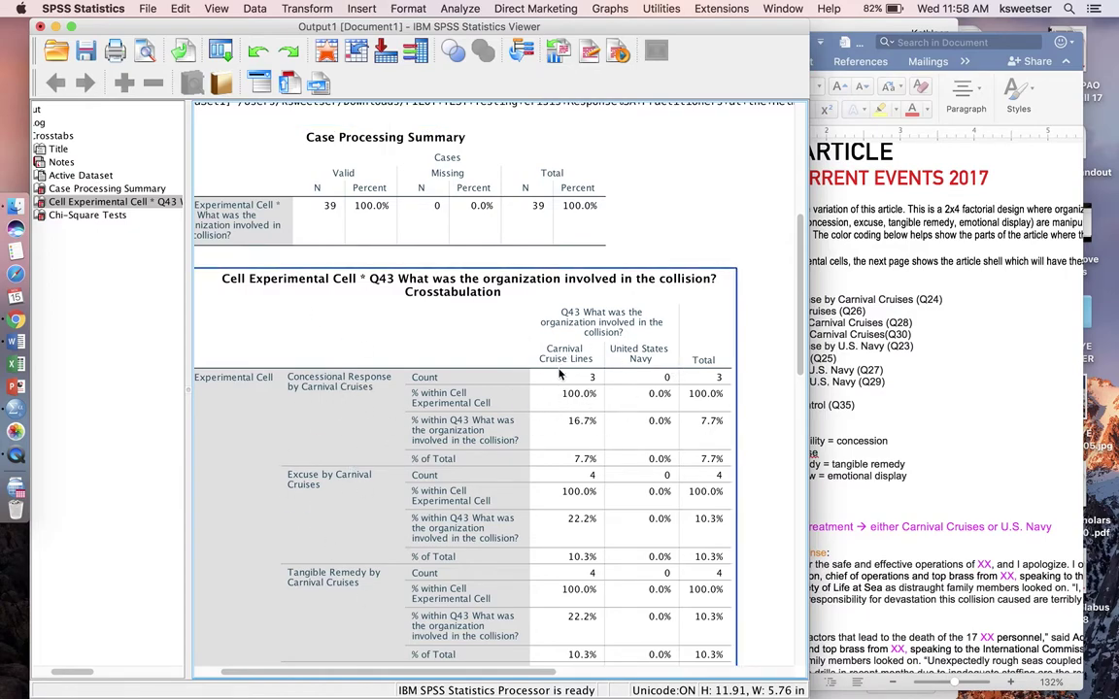
pyautogui.click(597, 342)
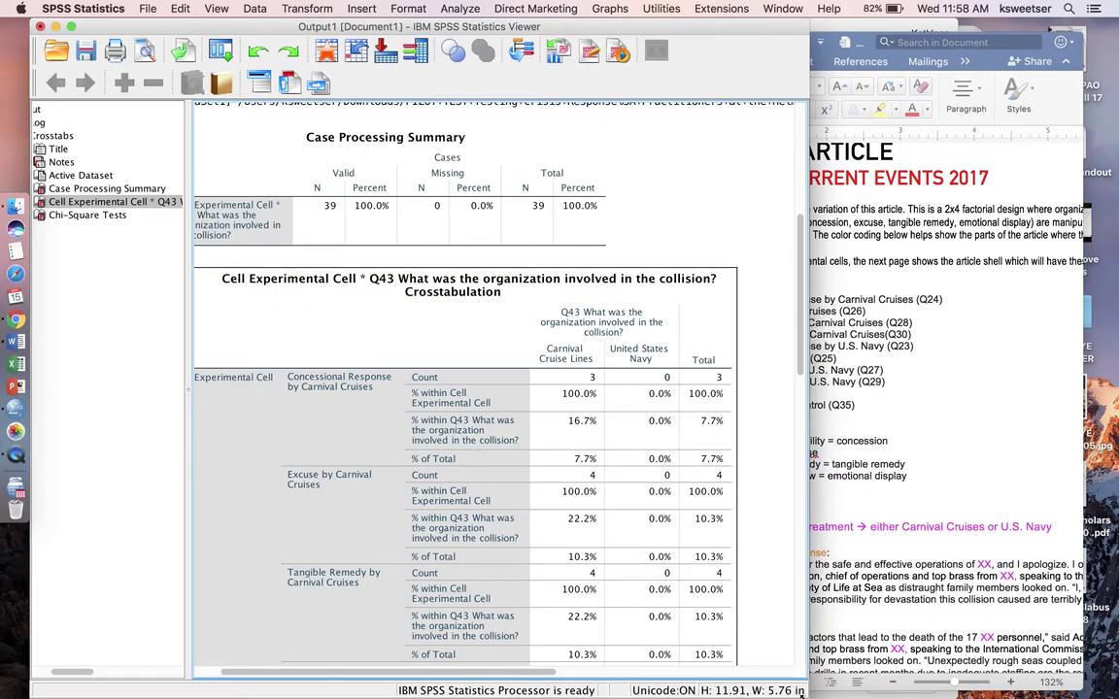
pyautogui.moveTo(803, 690); pyautogui.dragTo(888, 690)
pyautogui.click(662, 352)
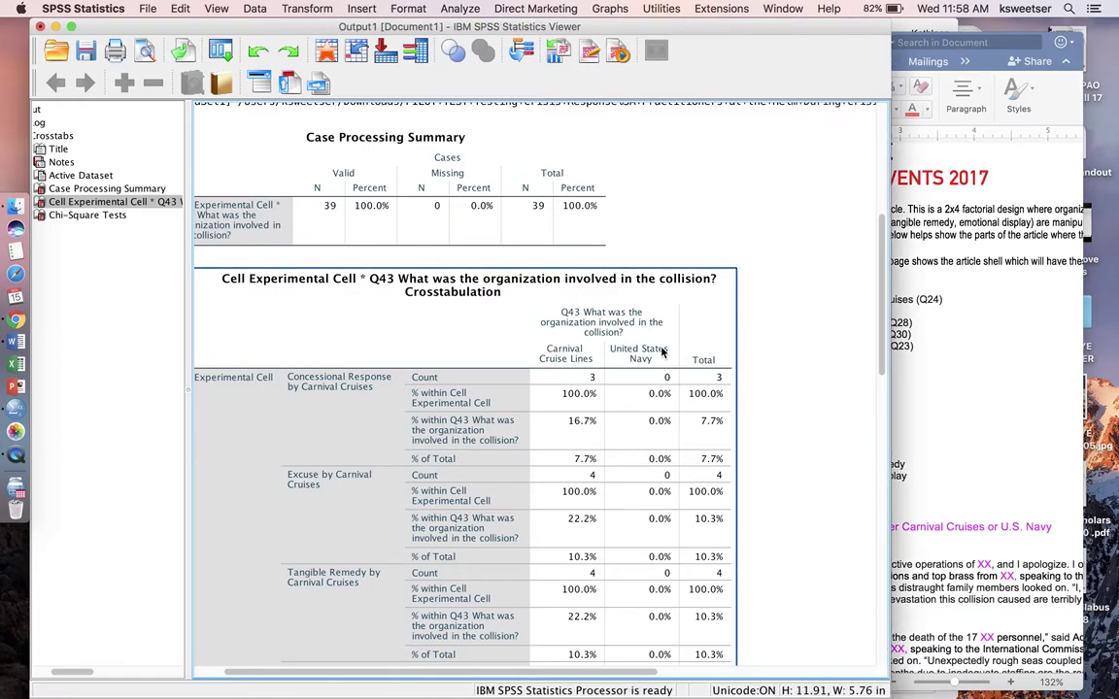
pyautogui.click(538, 237)
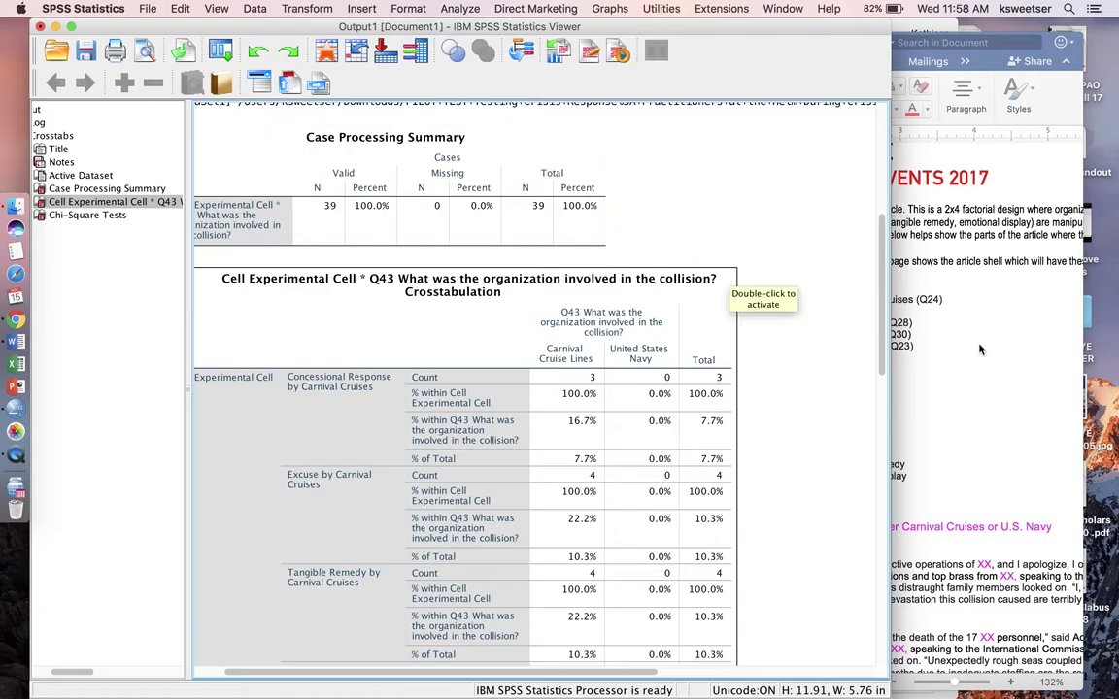
pyautogui.click(903, 312)
pyautogui.click(893, 410)
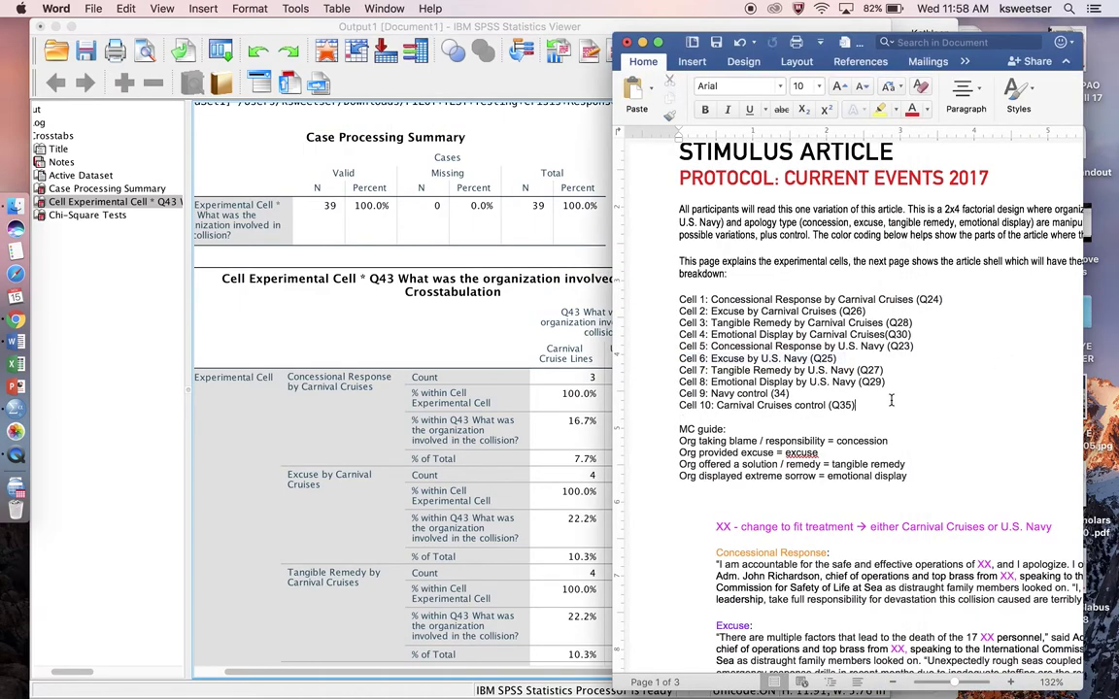
pyautogui.moveTo(893, 408); pyautogui.dragTo(672, 293)
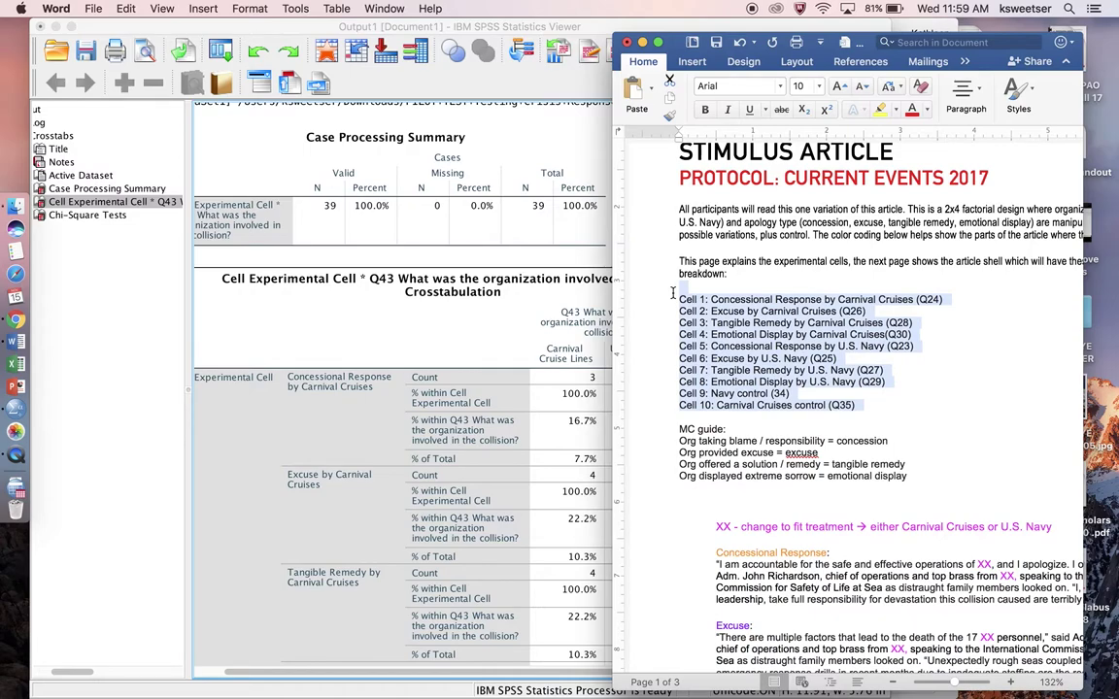
pyautogui.click(712, 298)
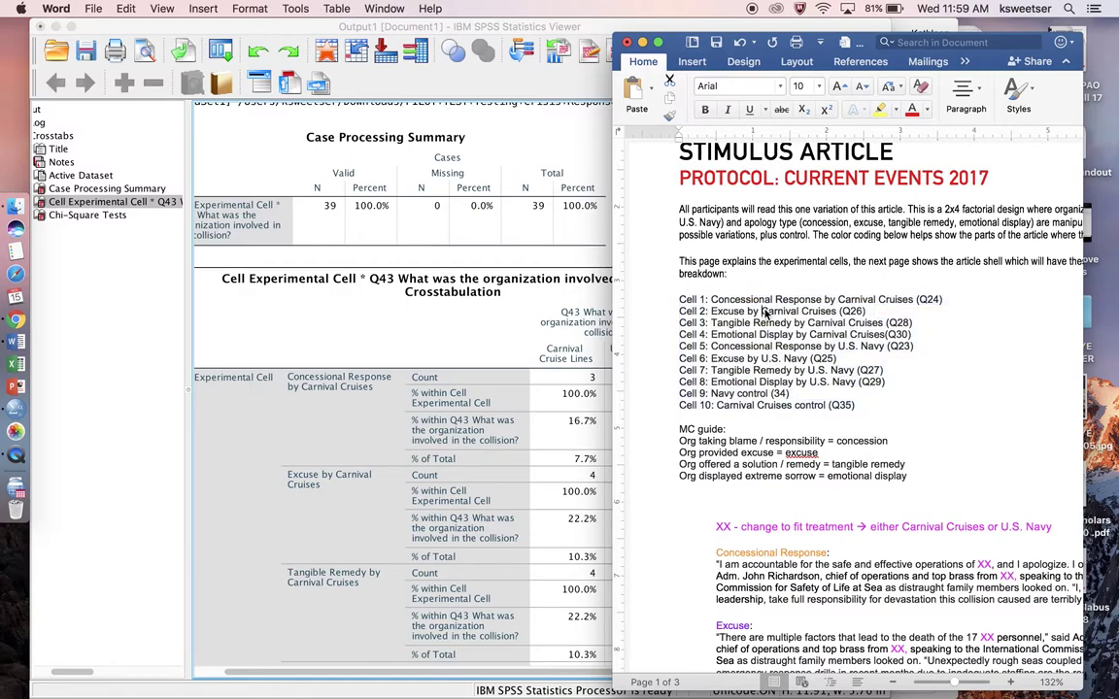
pyautogui.moveTo(713, 299); pyautogui.dragTo(821, 299)
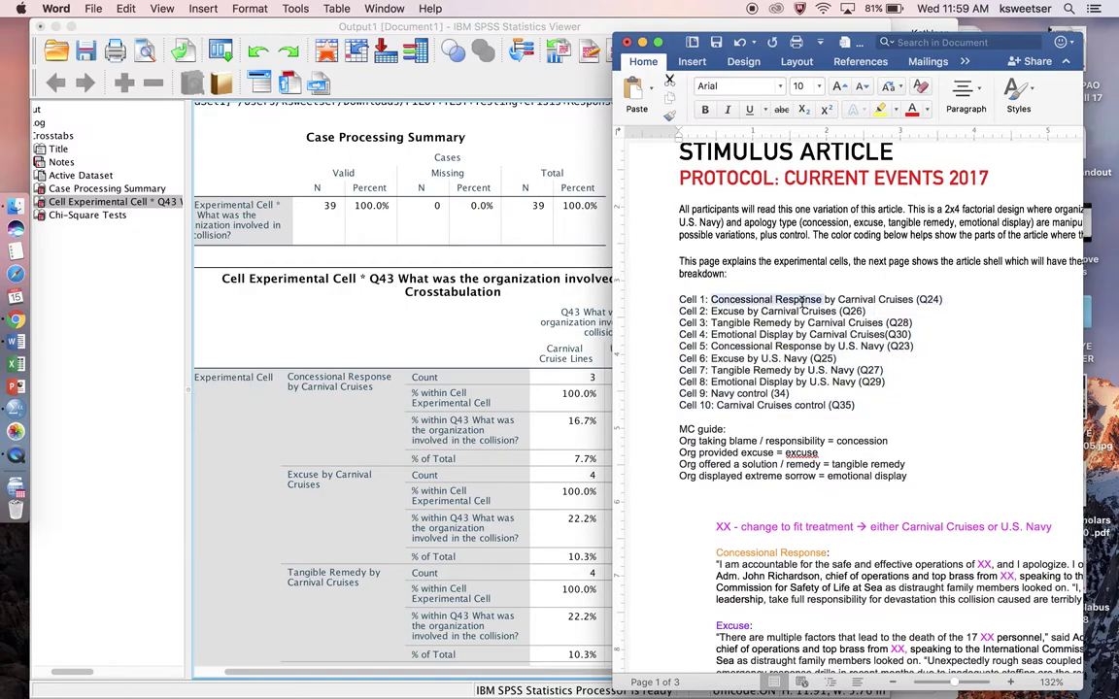
pyautogui.click(712, 381)
pyautogui.moveTo(712, 382); pyautogui.dragTo(783, 383)
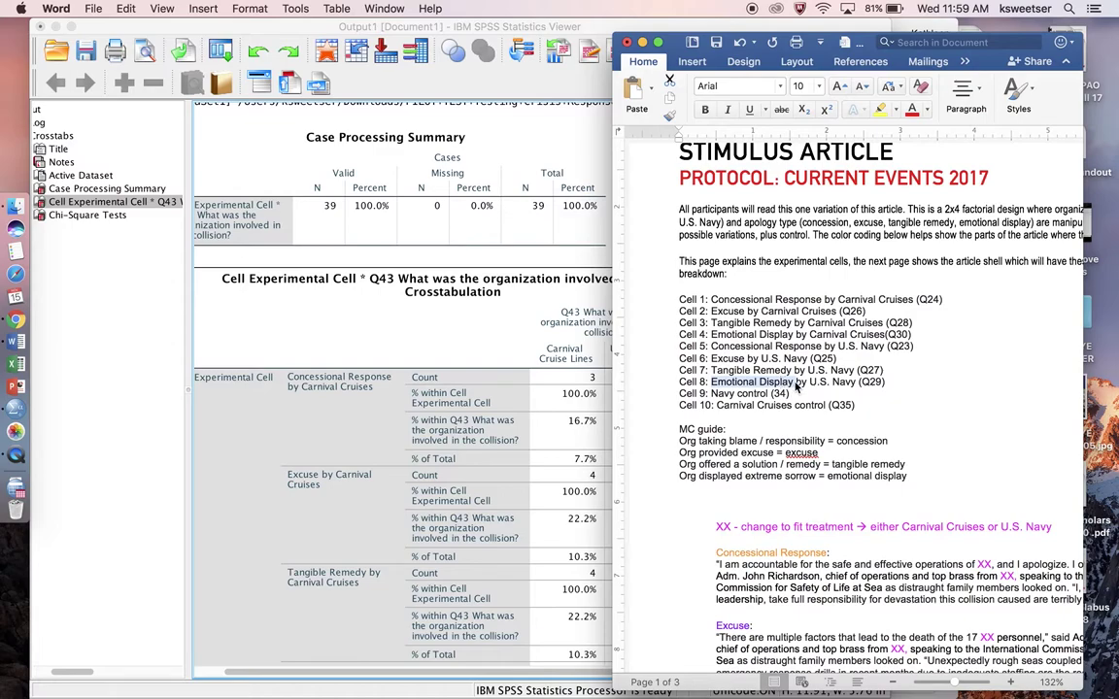
pyautogui.click(740, 300)
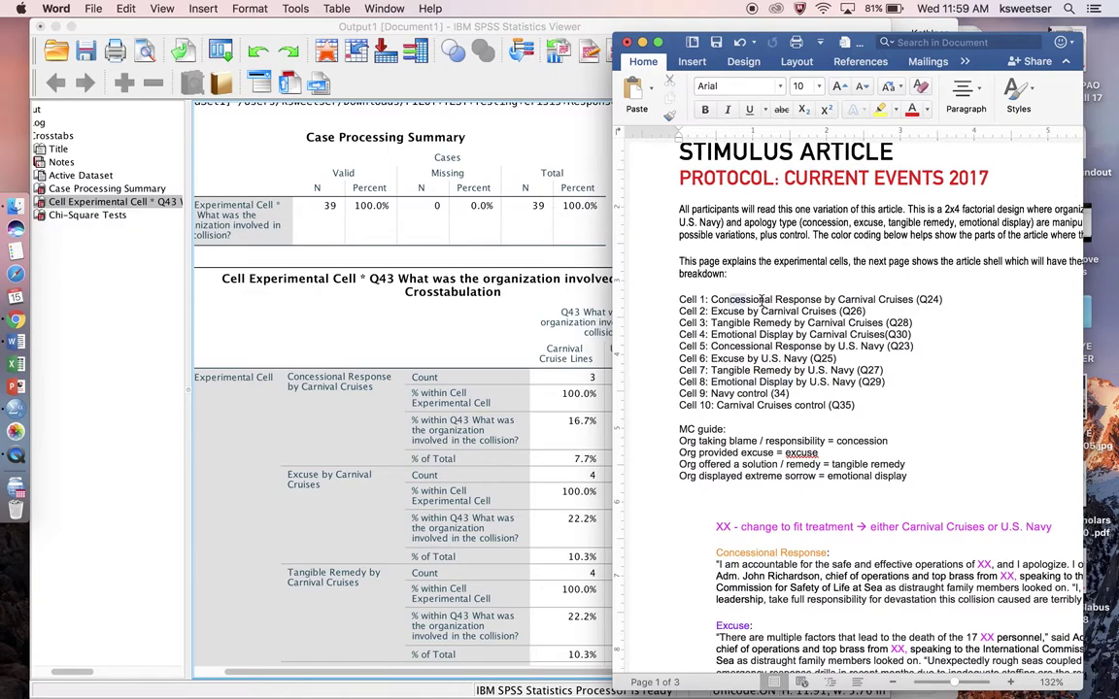
pyautogui.moveTo(740, 300); pyautogui.dragTo(797, 301)
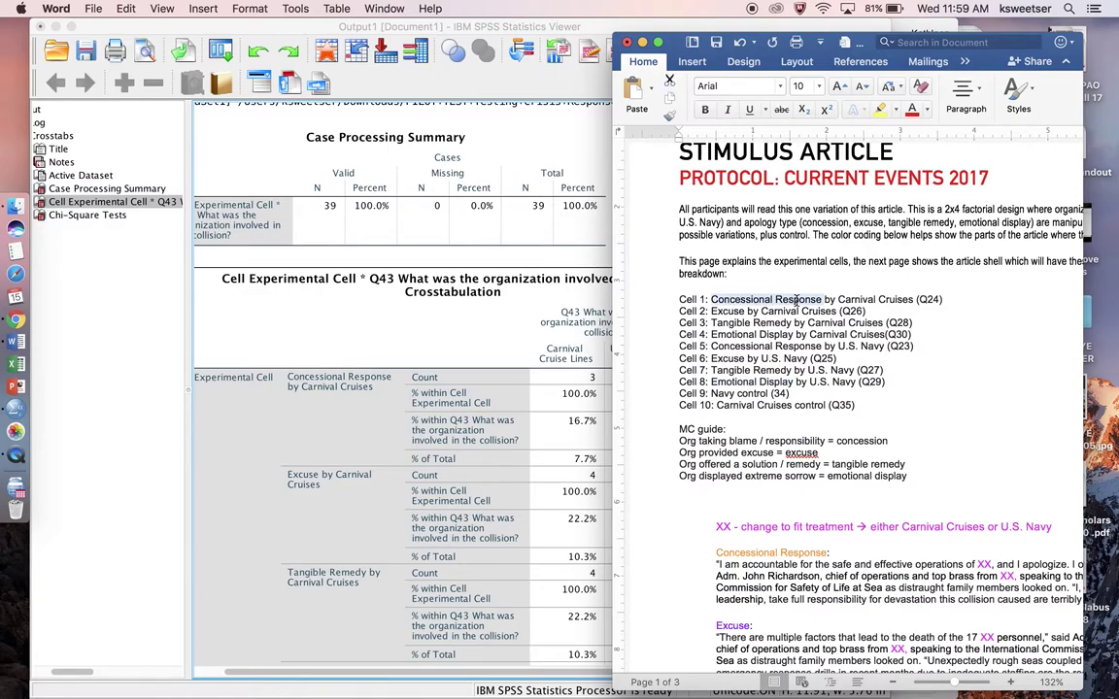